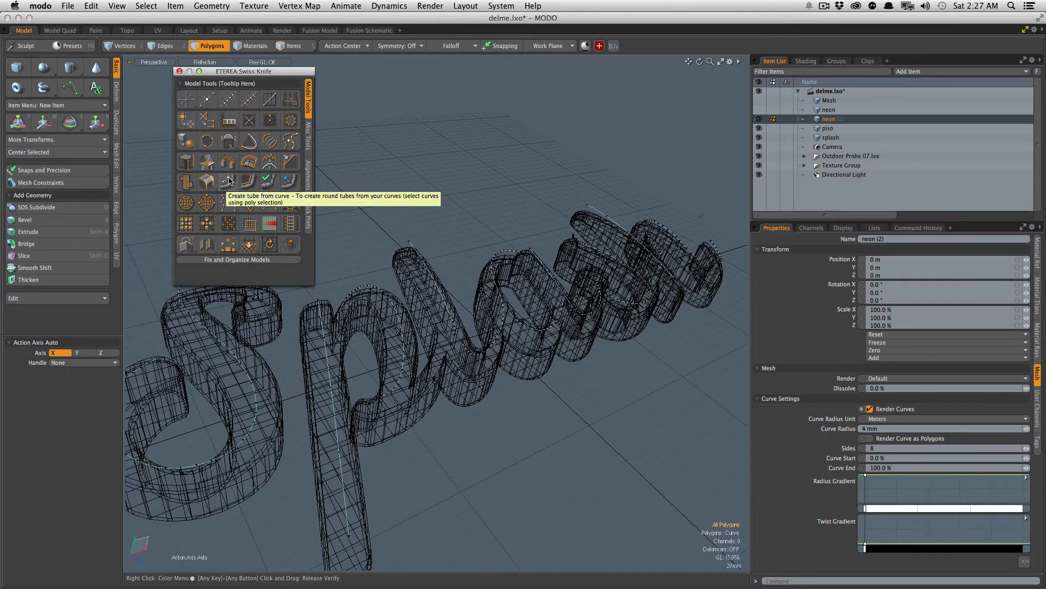
Step: Try to create round tubes from the neon curves with 8 sides, 3 segments and a 0.1 m radius, and undo it
click(229, 181)
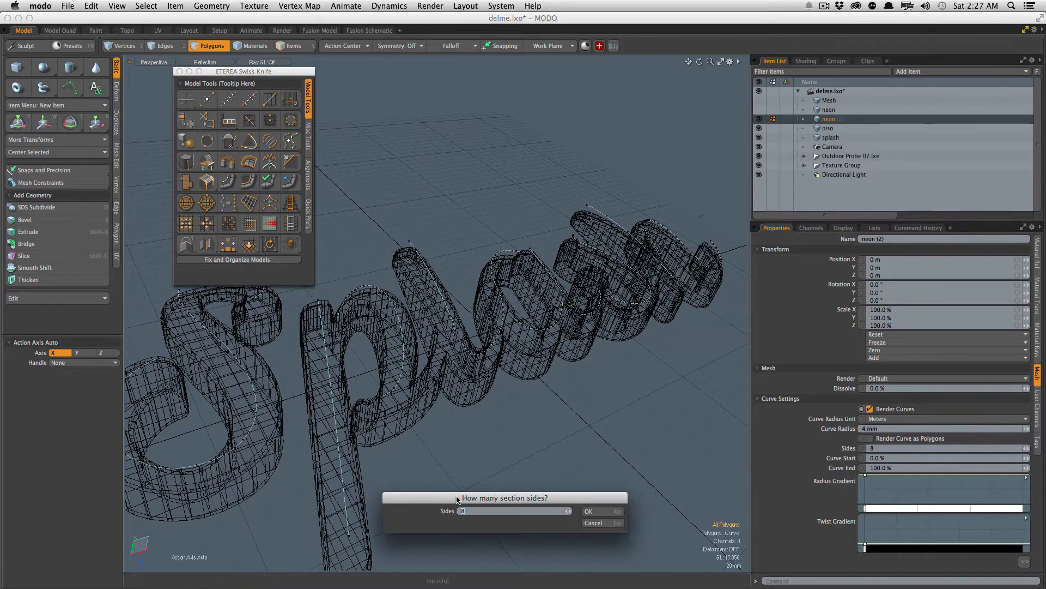
drag(458, 499, 428, 474)
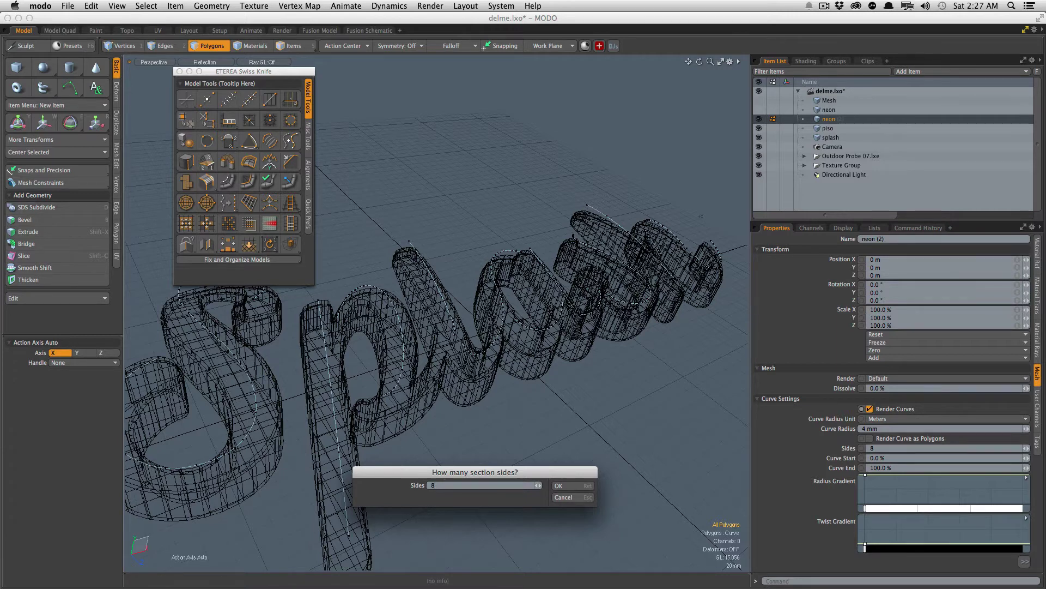
click(560, 486)
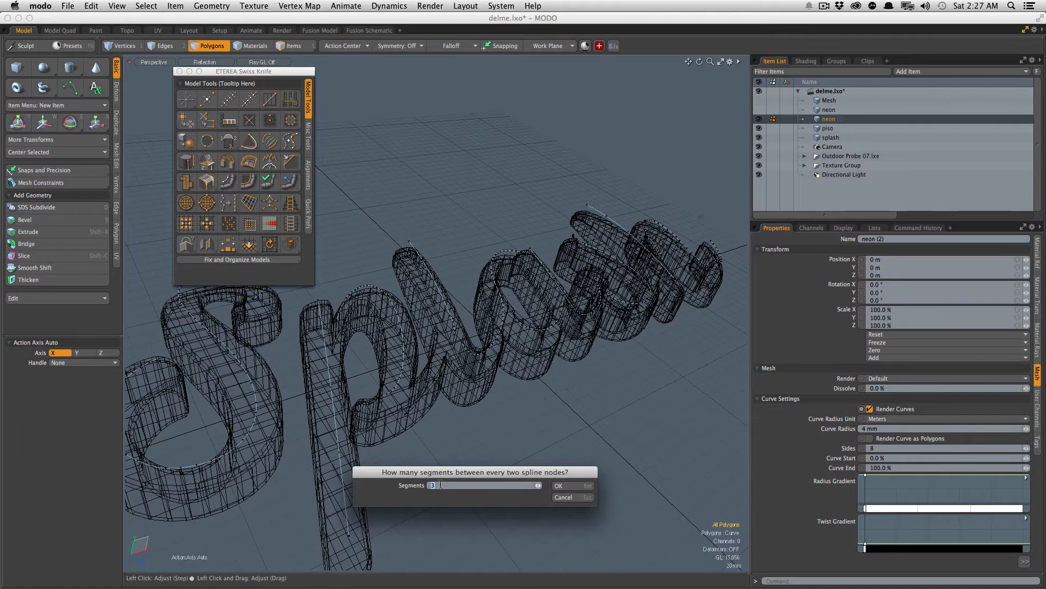
click(565, 486)
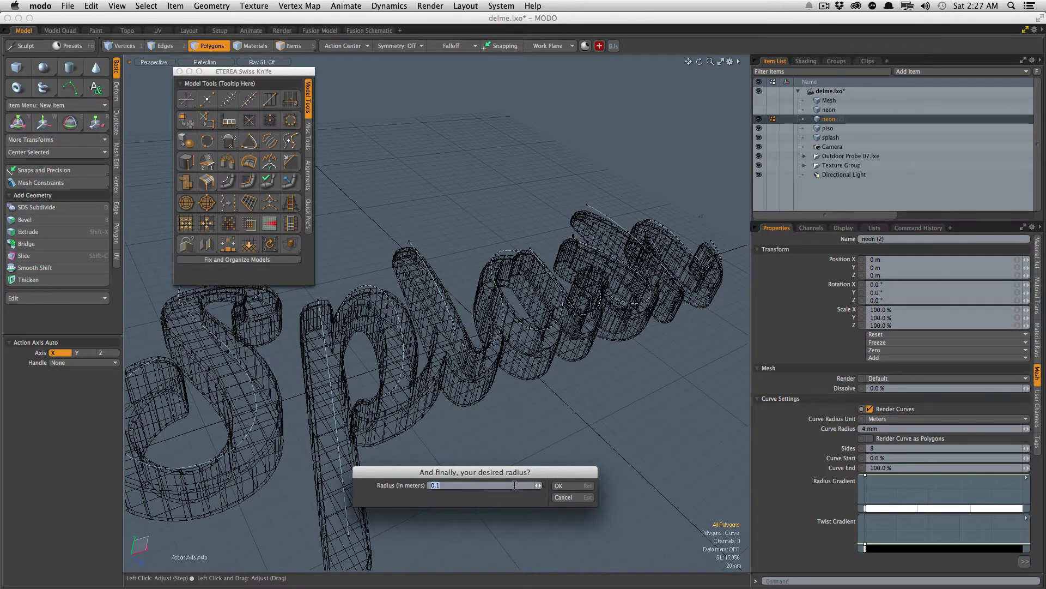
click(562, 485)
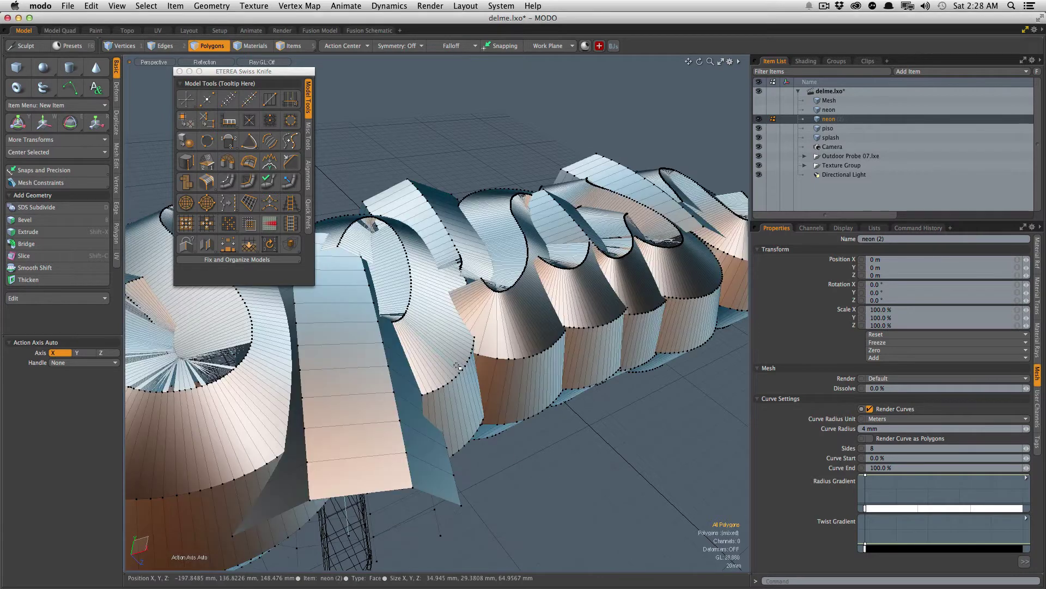
key(super+z)
Step: Try to create tubes from the neon curves with 8 sides, 3 segments and a 0.01 m radius, and undo it
click(236, 186)
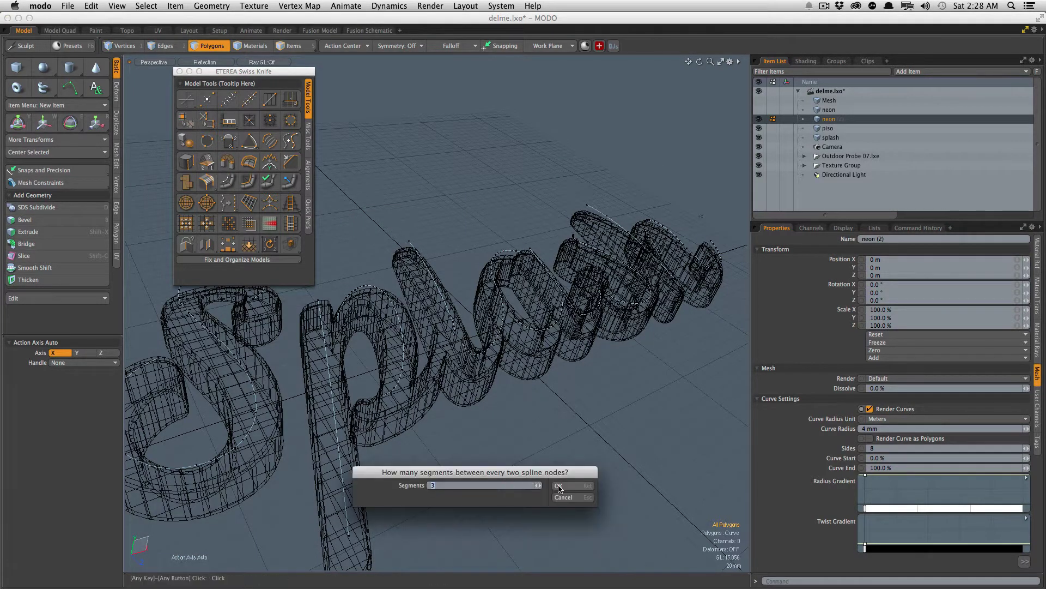
click(559, 486)
text(.01)
key(Return)
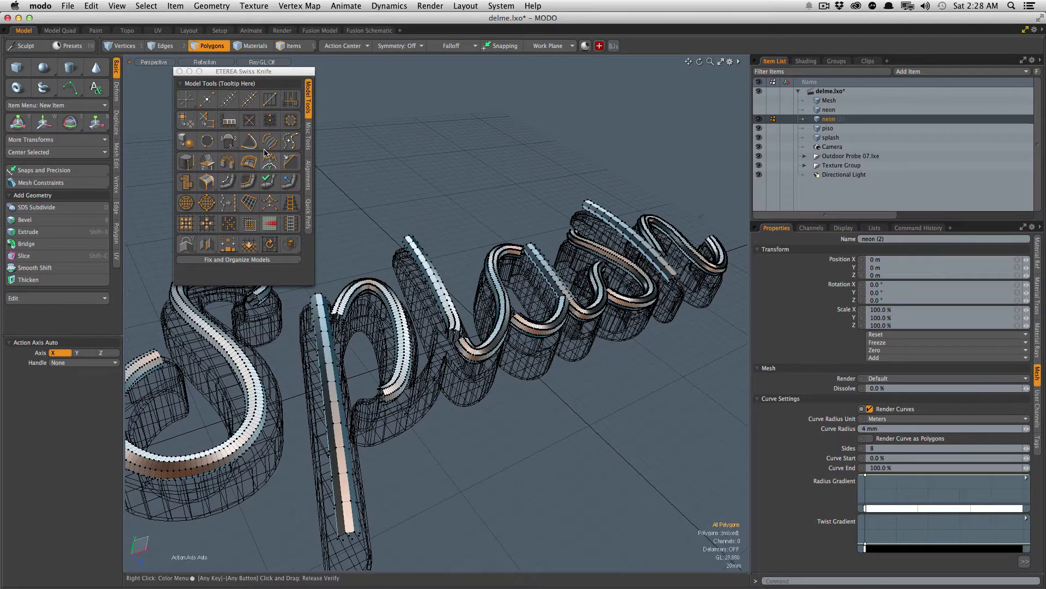
key(super+z)
Step: Try to create tubes from the neon curves with 8 sides, 3 segments and a 0.001 m radius
click(234, 184)
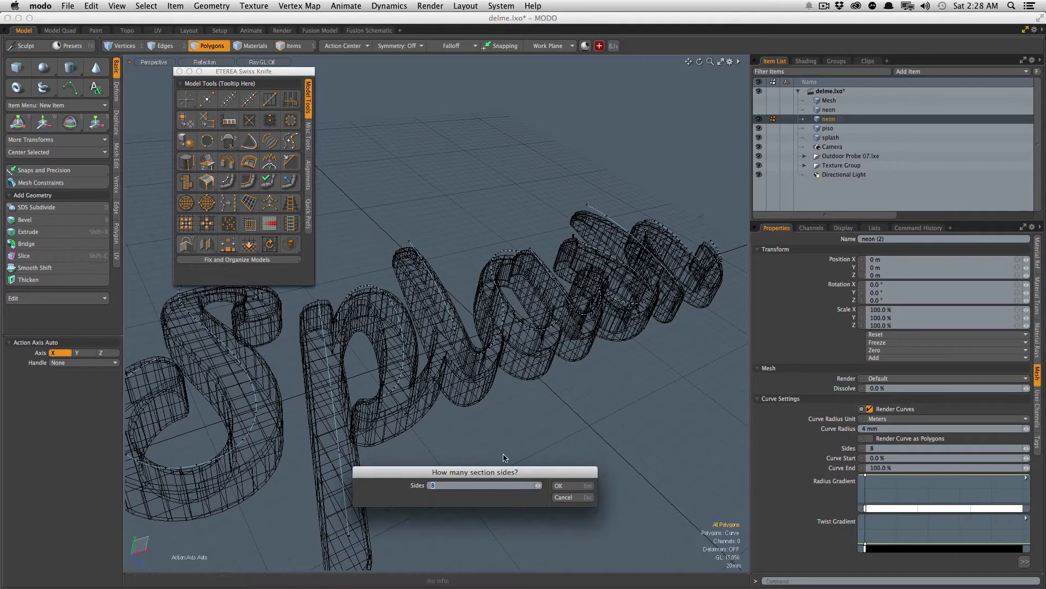
click(559, 486)
click(562, 485)
text(.001)
key(Return)
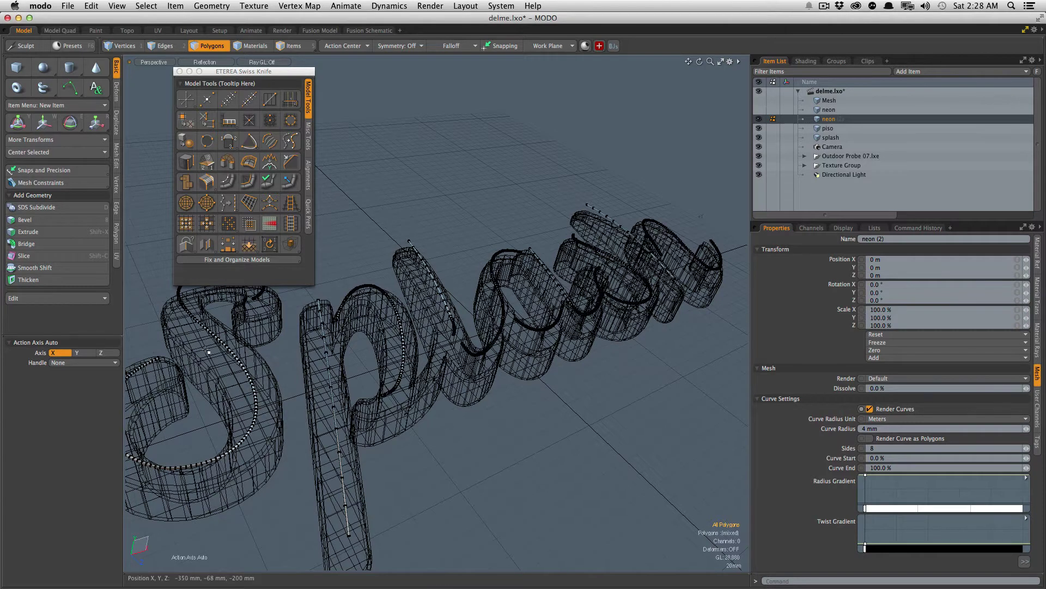
Step: Try to create the 8-sided neon tubes with a radius slightly larger than 0.001 m, and undo it
click(229, 183)
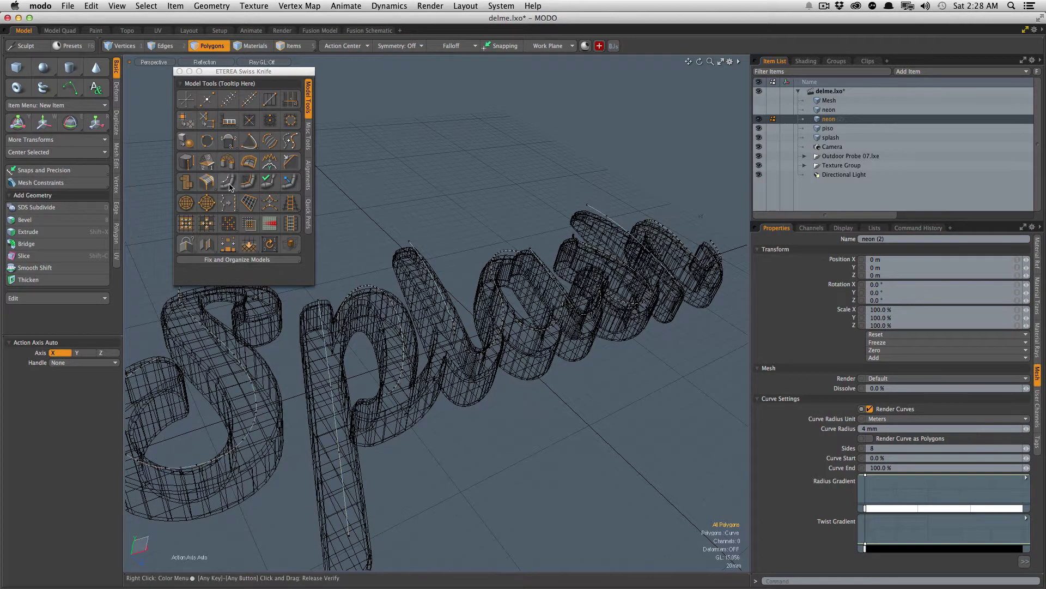
click(559, 486)
click(558, 486)
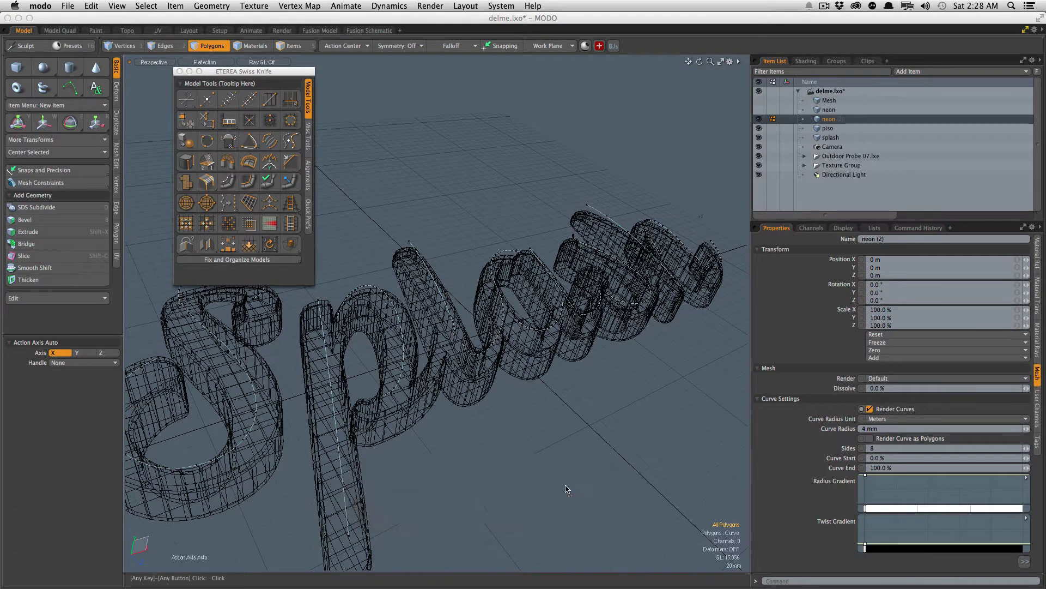
key(Return)
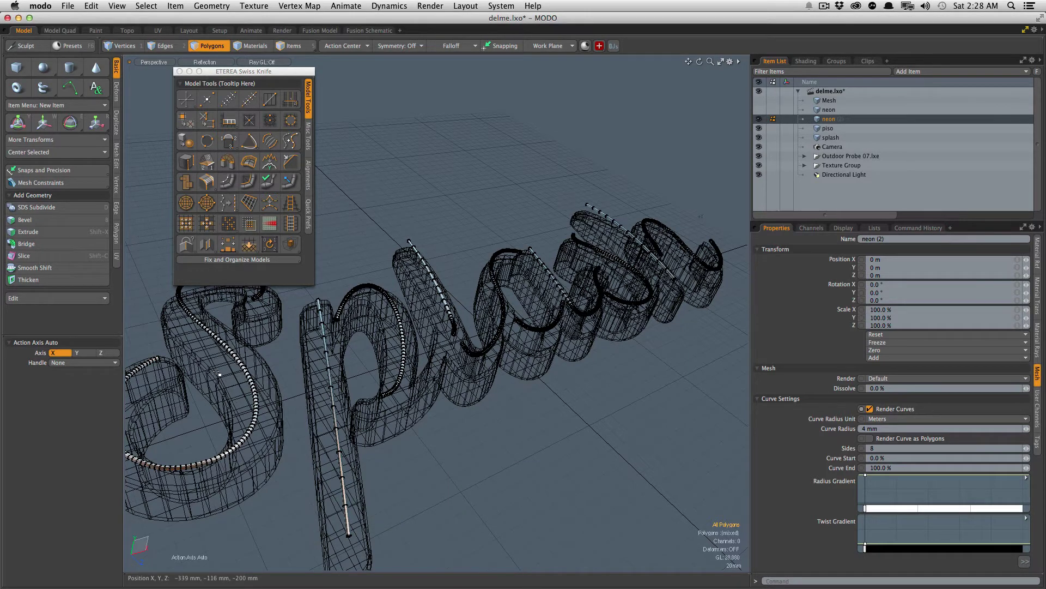
key(super+z)
Step: Create round tubes from the neon curves with 8 sides, 3 segments and a slightly thicker radius, and close the ETEREA Swiss Knife palette
click(229, 183)
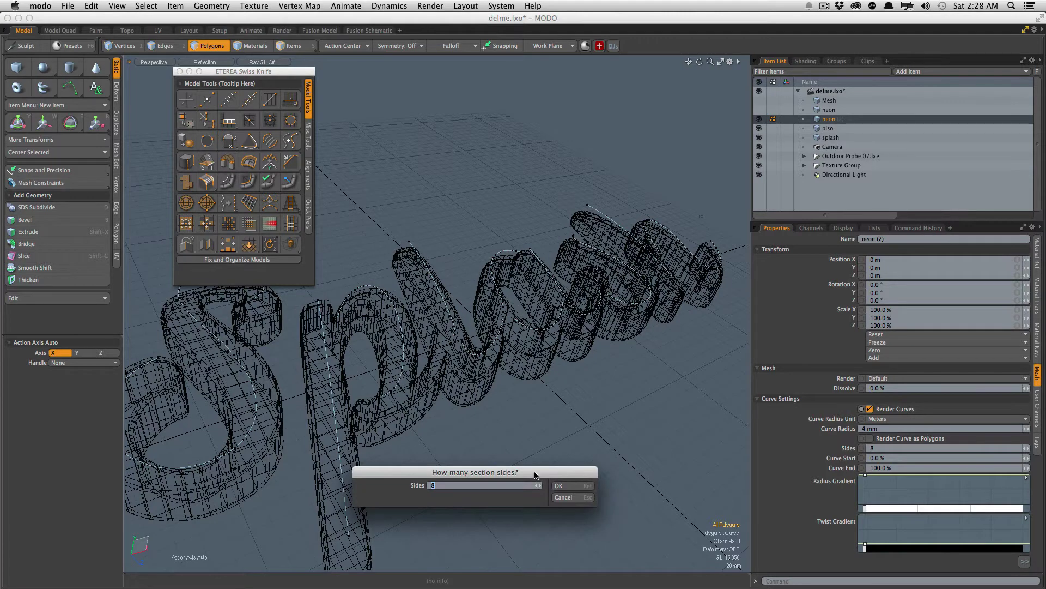
click(555, 485)
click(555, 485)
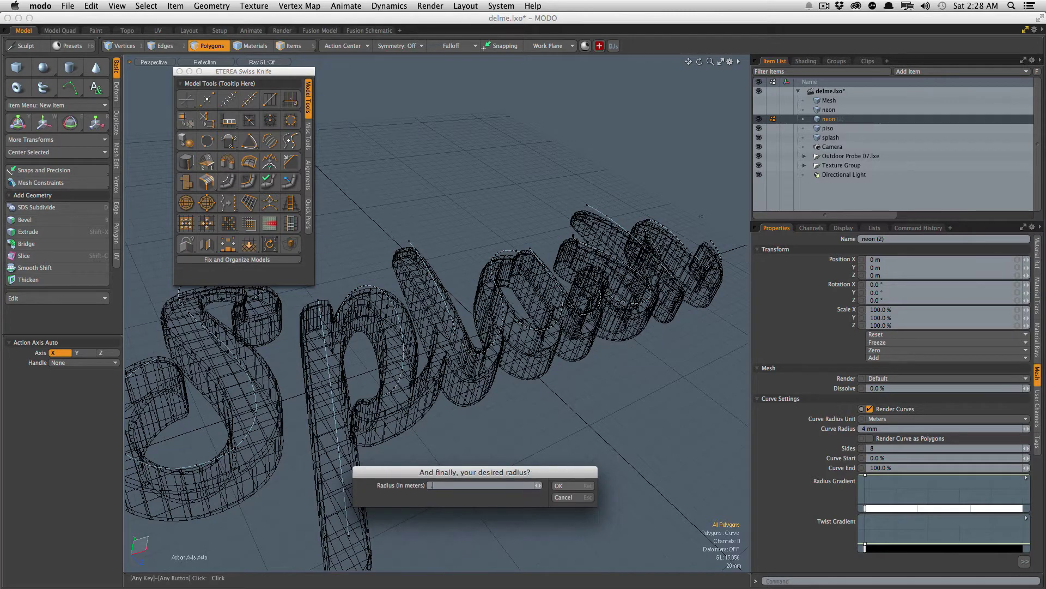
key(Return)
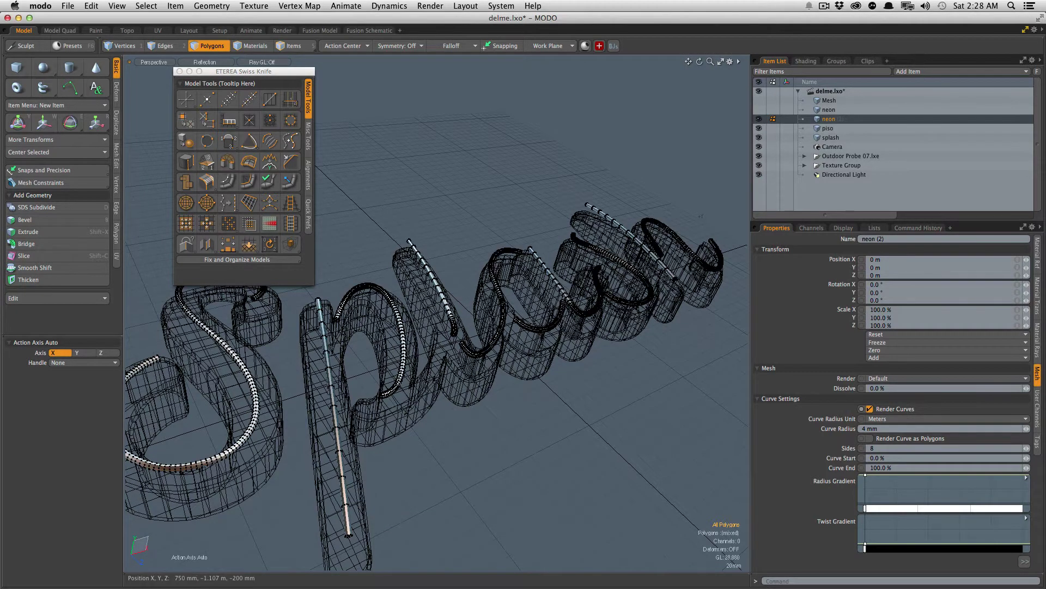
alt+drag(396, 357, 444, 306)
click(179, 71)
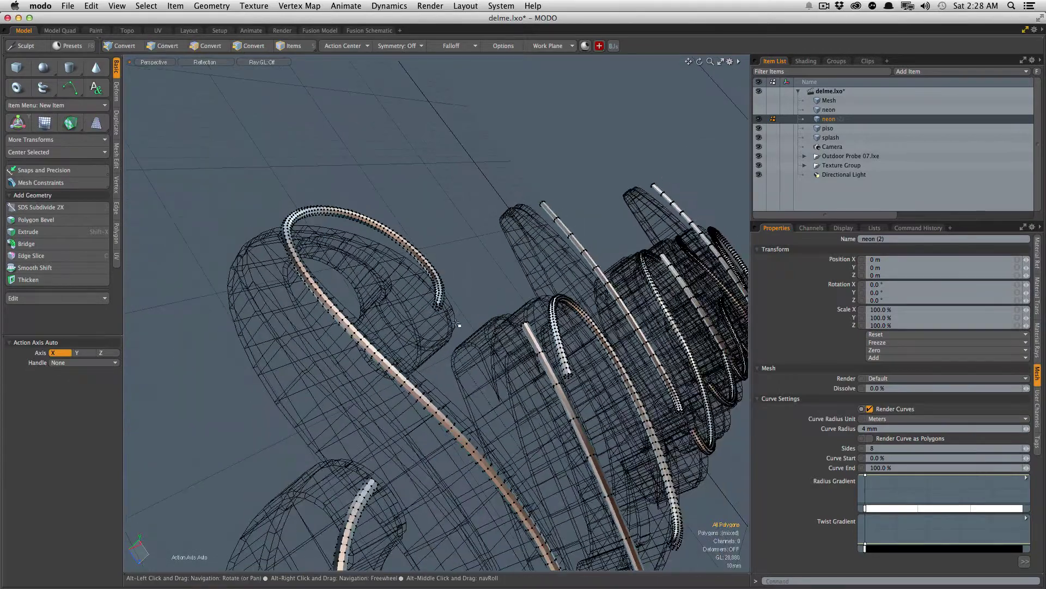
Step: Convert the neon tubes to subdivision surfaces and remove the leftover source curves by inverting the tube selection
scroll(415, 310, up, 8)
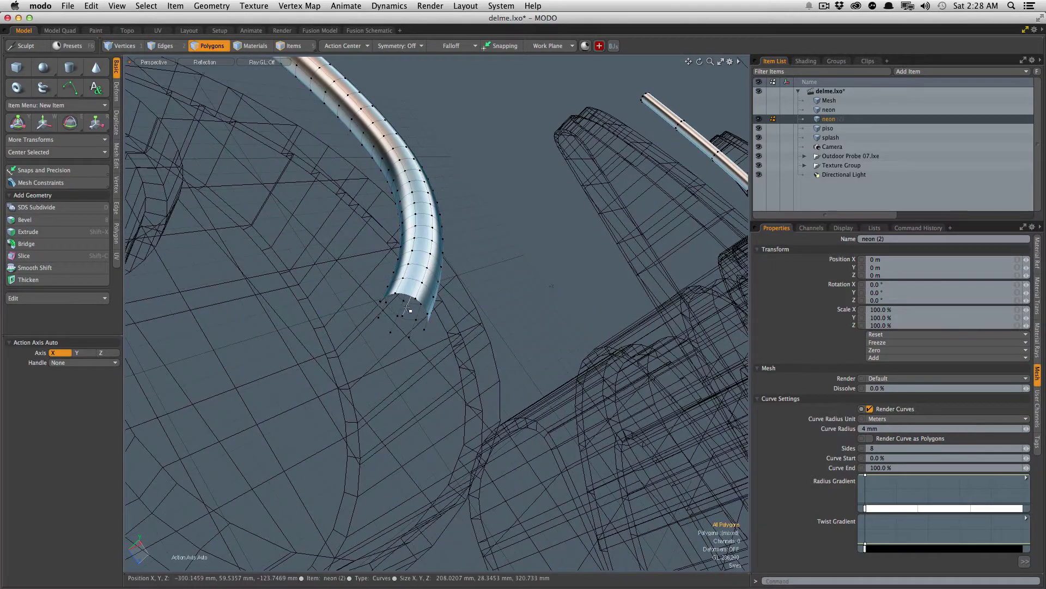
double_click(421, 284)
scroll(323, 193, down, 8)
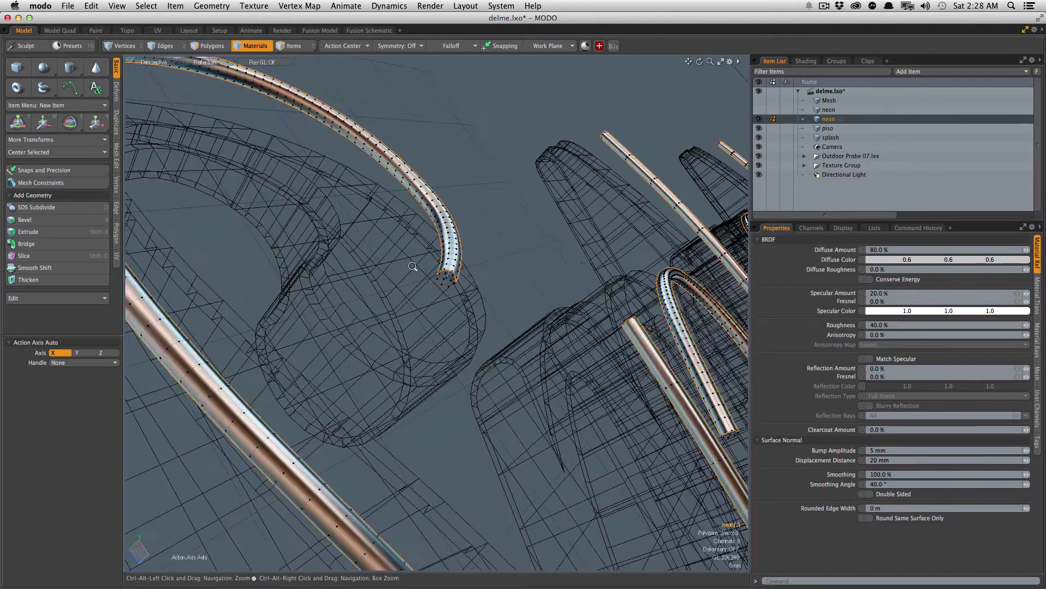
key([)
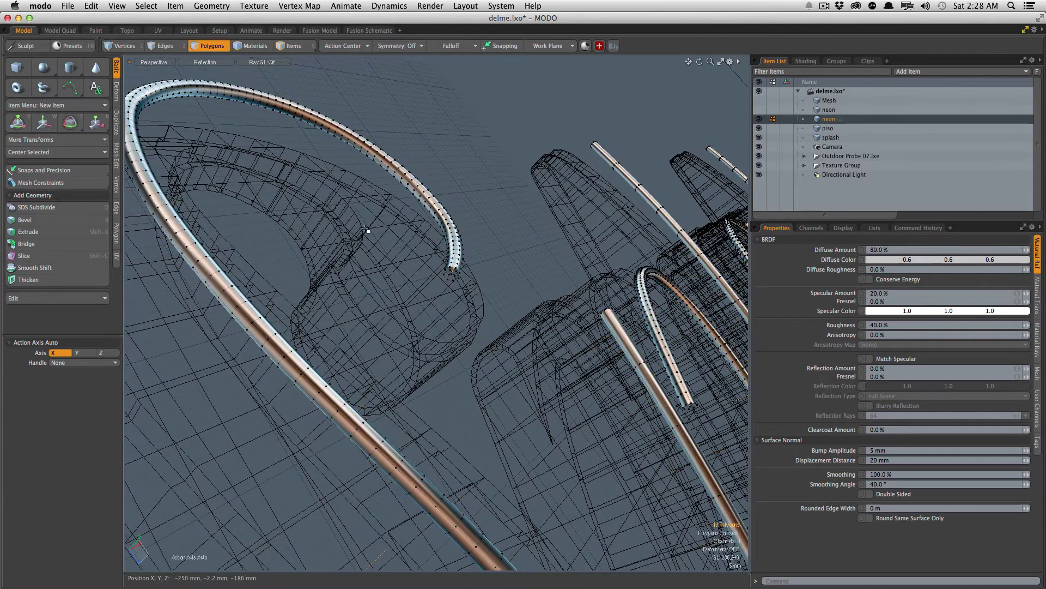
Step: Assign the neon material with smoothing to the tube polygons and check the Splash lettering in the render preview
alt+drag(511, 279, 524, 176)
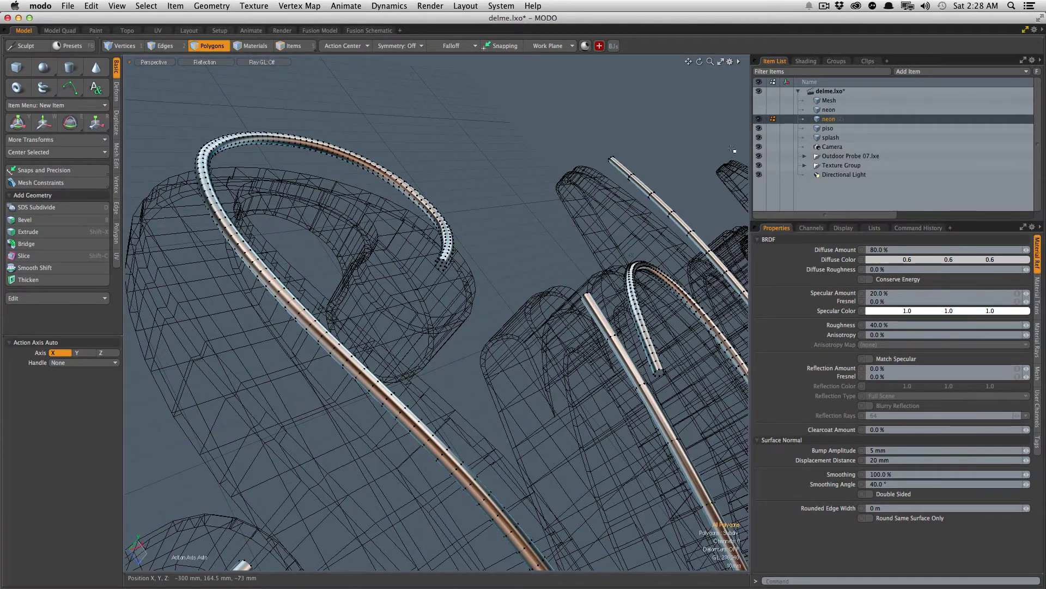
key(m)
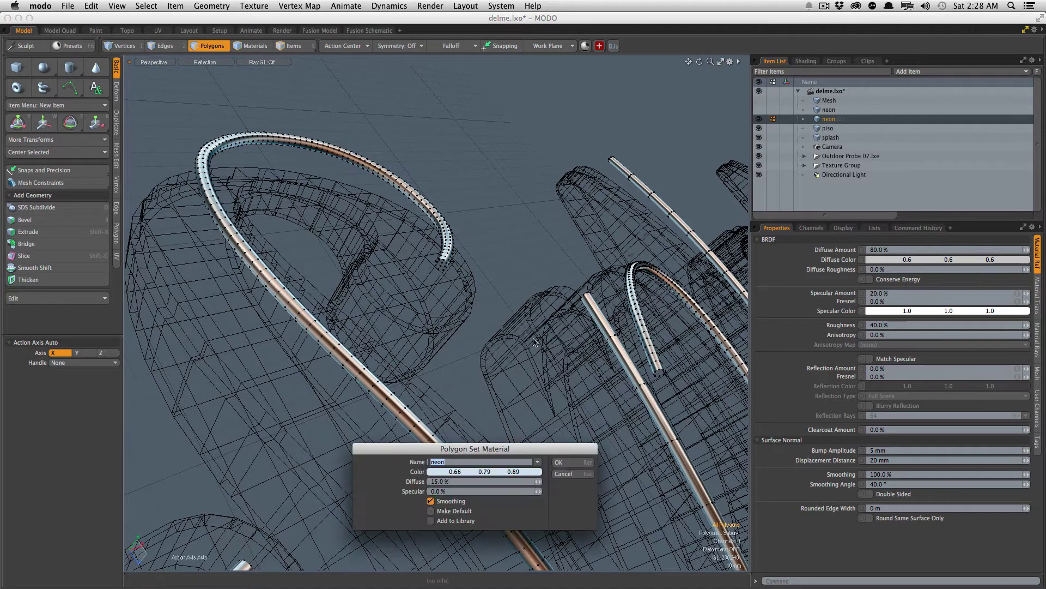
click(561, 463)
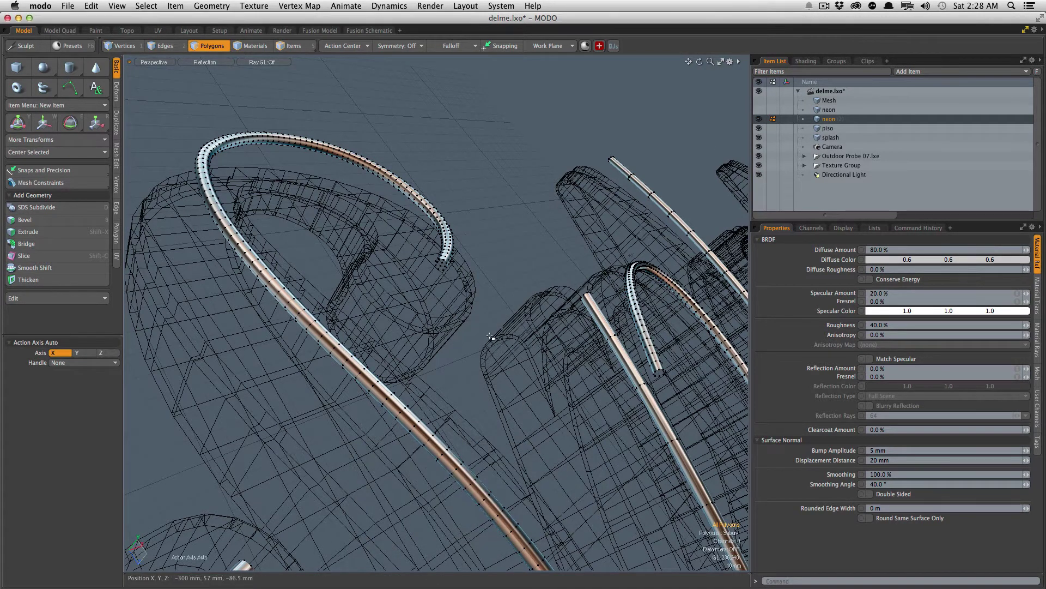
key(F9)
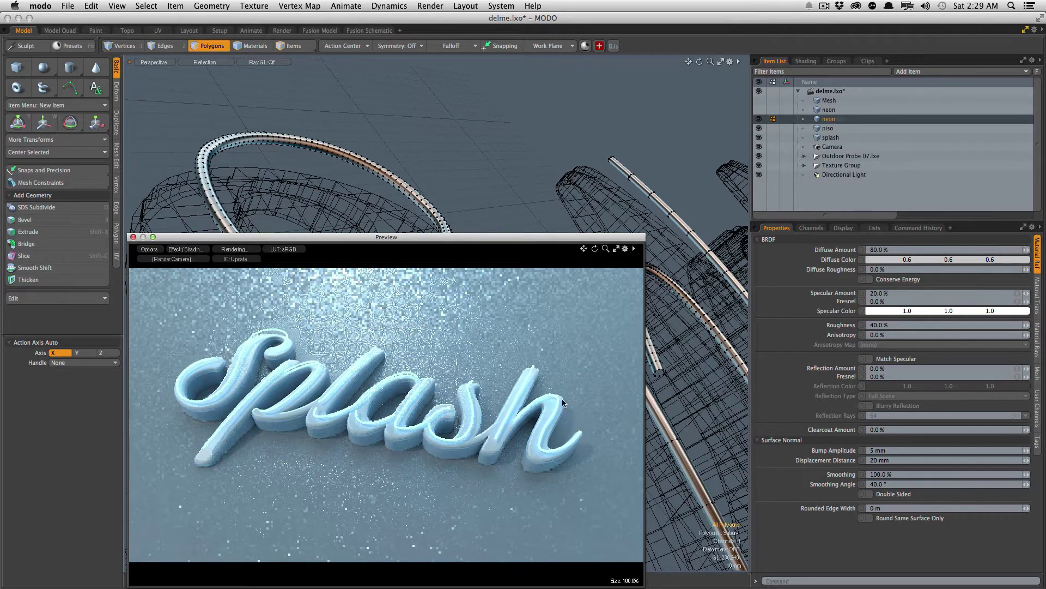
key(F8)
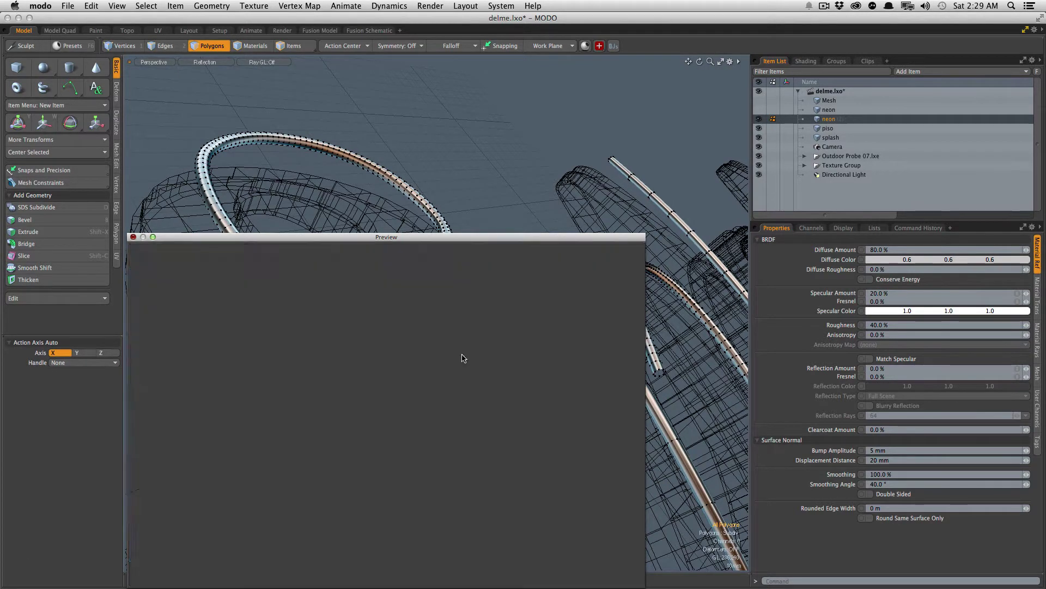
Step: In the top view, detach a short band of five polygon rings at the upper curve of the S tube
scroll(462, 335, down, 5)
alt+drag(461, 335, 719, 169)
alt+drag(256, 311, 258, 417)
key(KP_1)
ctrl+alt+drag(414, 332, 424, 309)
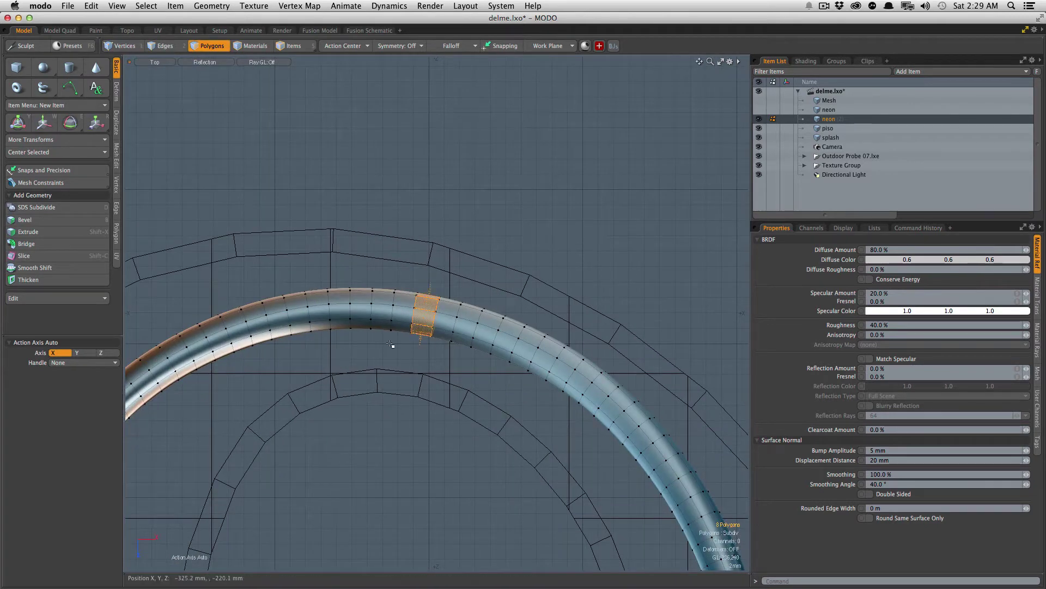
key(shift+Up)
key(shift+Up)
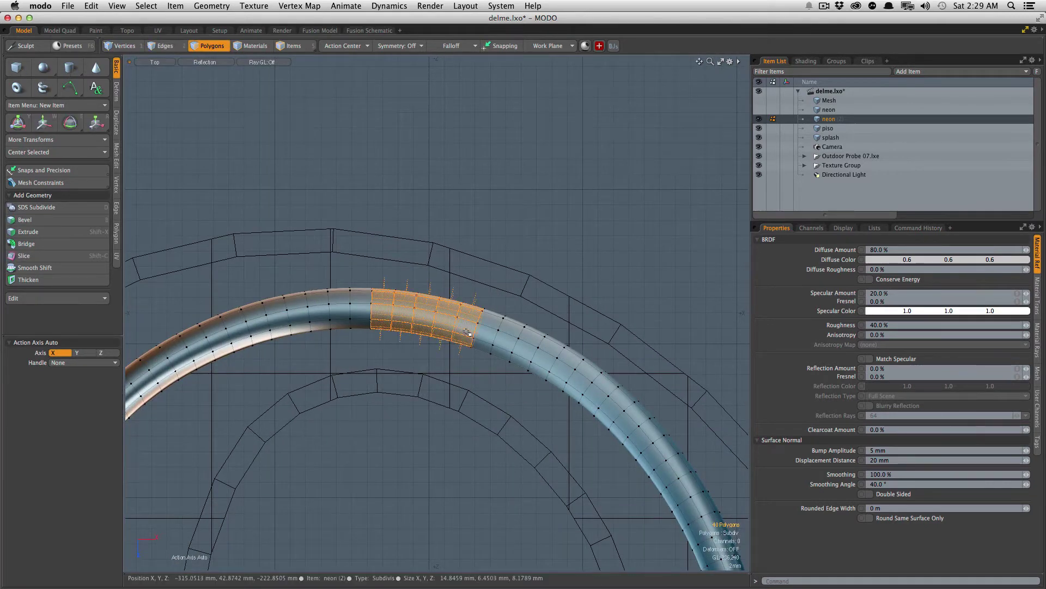
key(Delete)
Step: Detach a short band of three polygon rings on the middle stroke of the S tube
ctrl+alt+drag(477, 341, 399, 264)
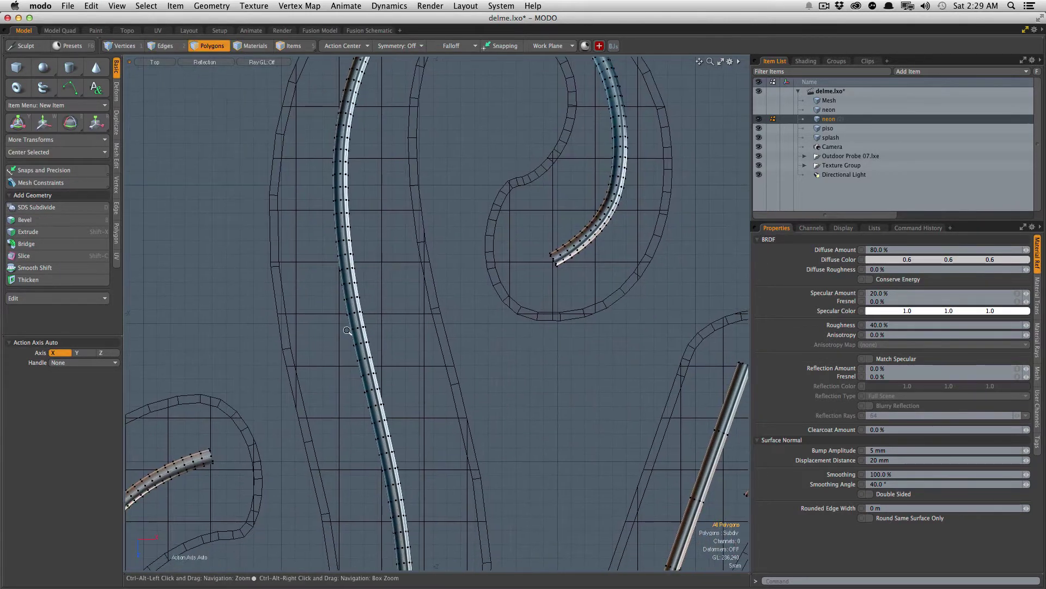
scroll(363, 346, up, 3)
drag(373, 338, 367, 340)
key(shift+Up)
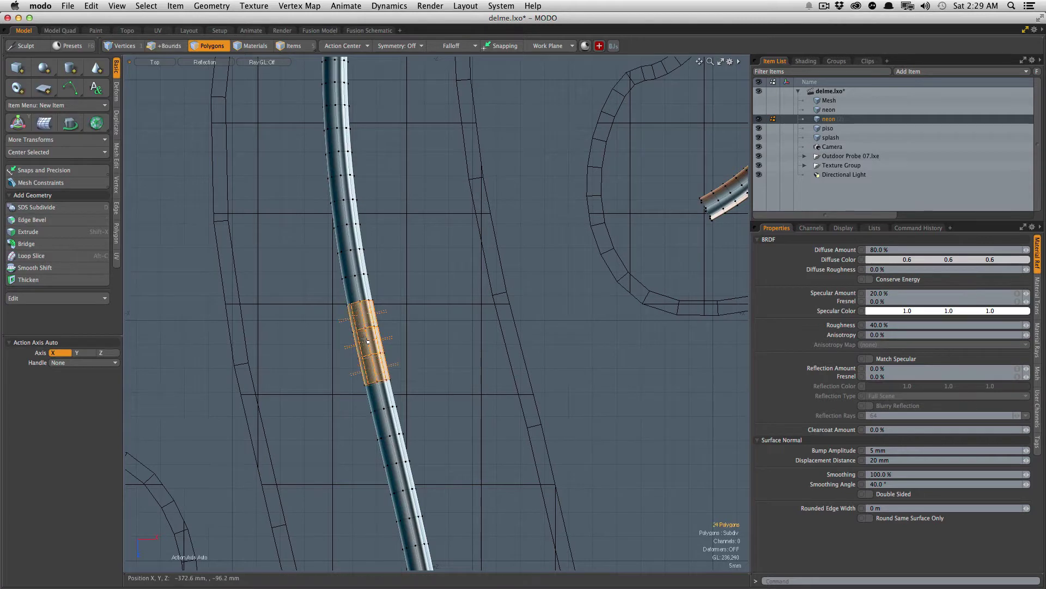
key(Delete)
key(super+z)
Step: Detach a short band of three polygon rings on the outer side of the S tube's lower curve
ctrl+alt+drag(392, 386, 382, 241)
ctrl+alt+drag(306, 513, 230, 371)
scroll(256, 373, up, 5)
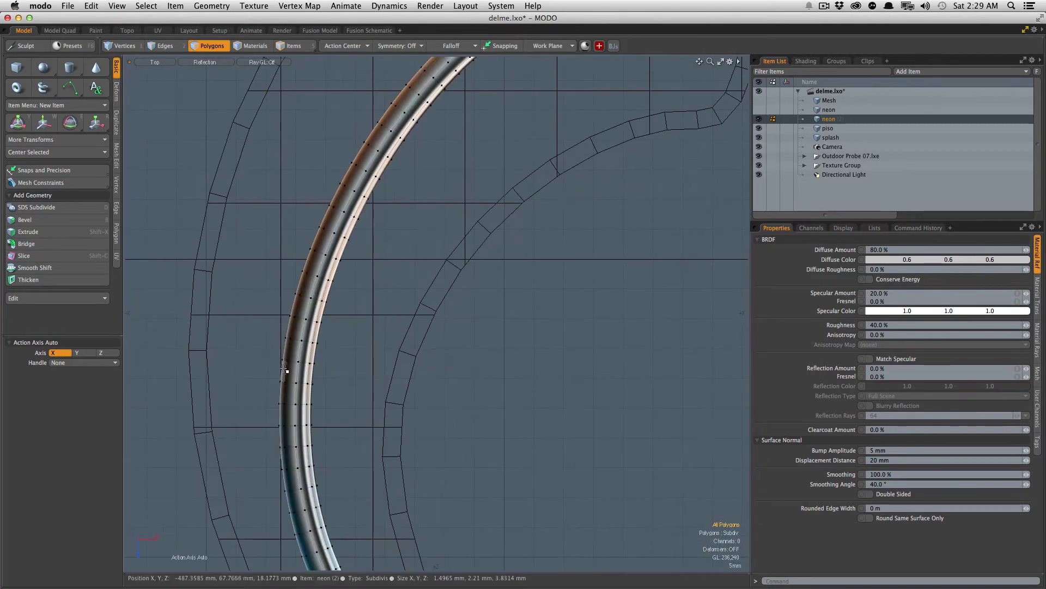
click(281, 373)
key(shift+Up)
key(shift+Up)
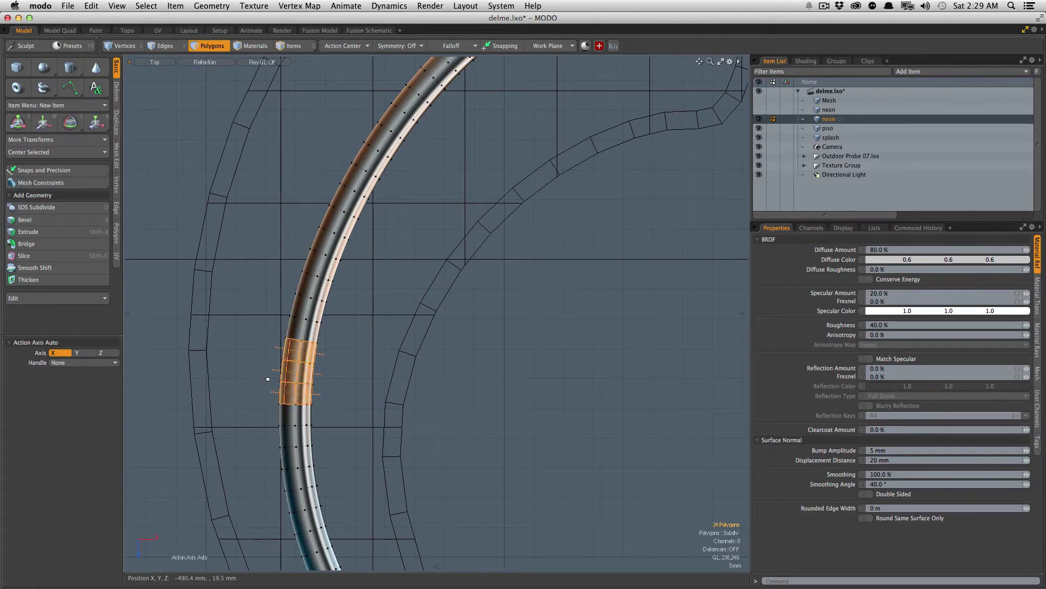
key(Delete)
key(ctrl+z)
Step: Select all the long tube segments of the letter S and remove them, keeping only the three short bands
ctrl+alt+drag(404, 403, 319, 384)
double_click(335, 326)
shift+double_click(340, 439)
alt+shift+drag(468, 205, 438, 326)
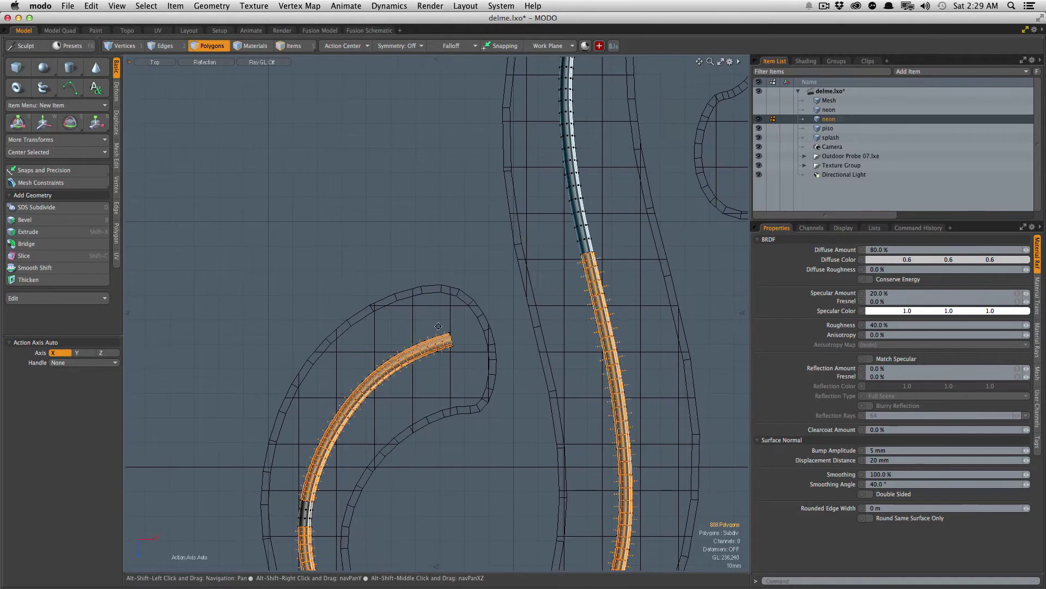
shift+double_click(571, 184)
alt+shift+drag(646, 60, 411, 322)
shift+double_click(563, 245)
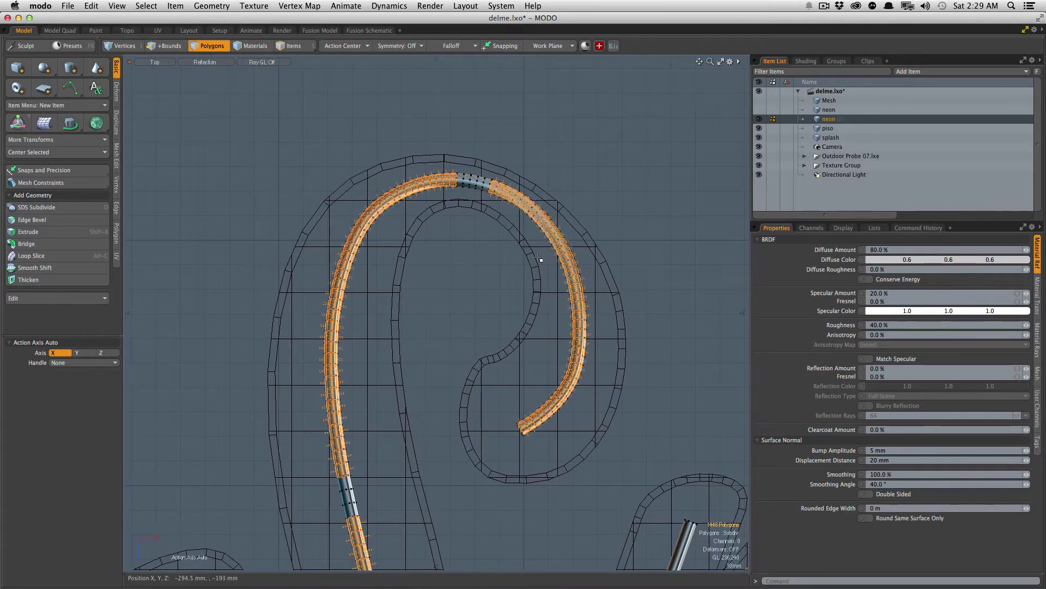
key(Delete)
Step: Detach one polygon ring near the upper end and one near the lower end of the p's stem tube
ctrl+alt+drag(404, 386, 354, 386)
alt+shift+drag(411, 371, 341, 261)
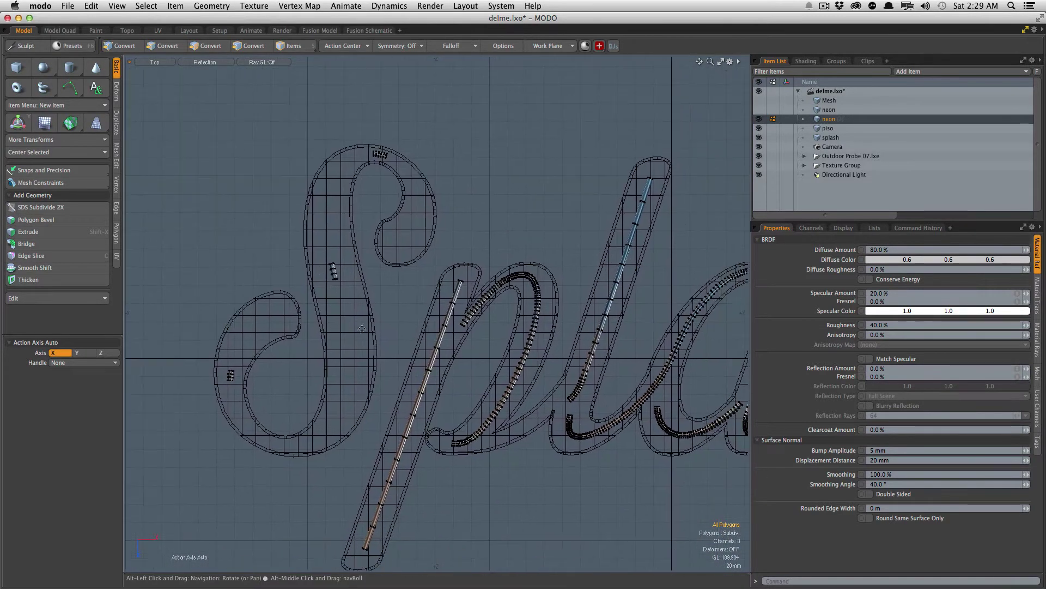
ctrl+alt+drag(459, 298, 471, 297)
click(426, 353)
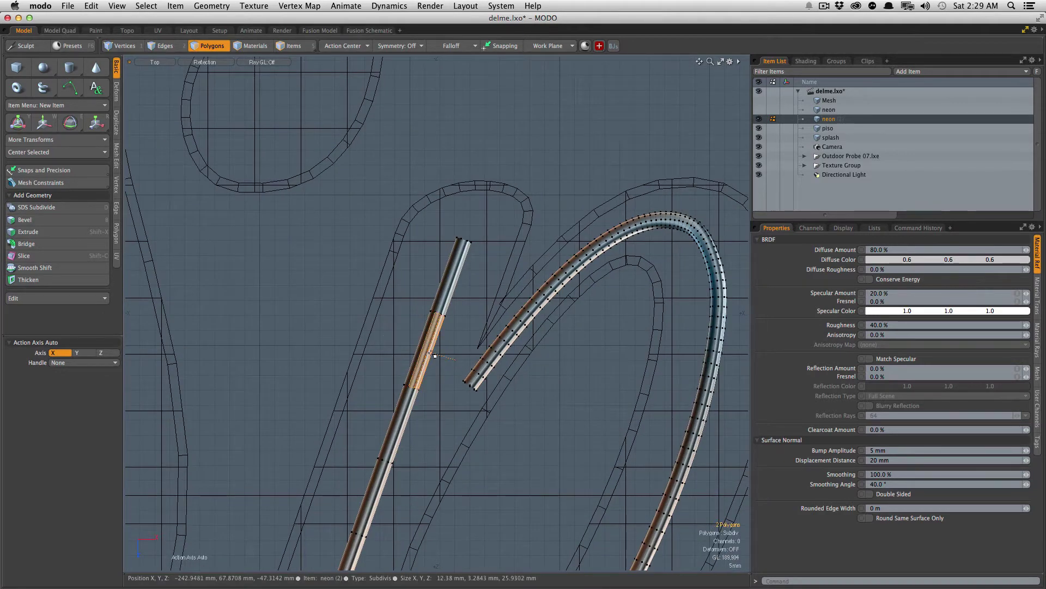
key(l)
ctrl+alt+drag(433, 354, 449, 253)
ctrl+alt+drag(393, 470, 392, 464)
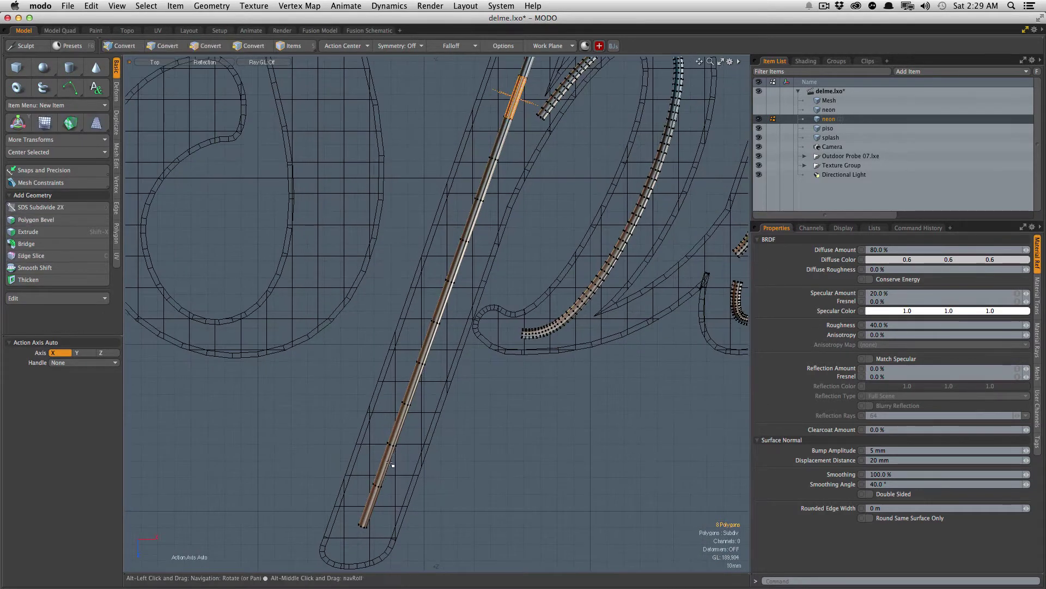
shift+click(388, 464)
key(l)
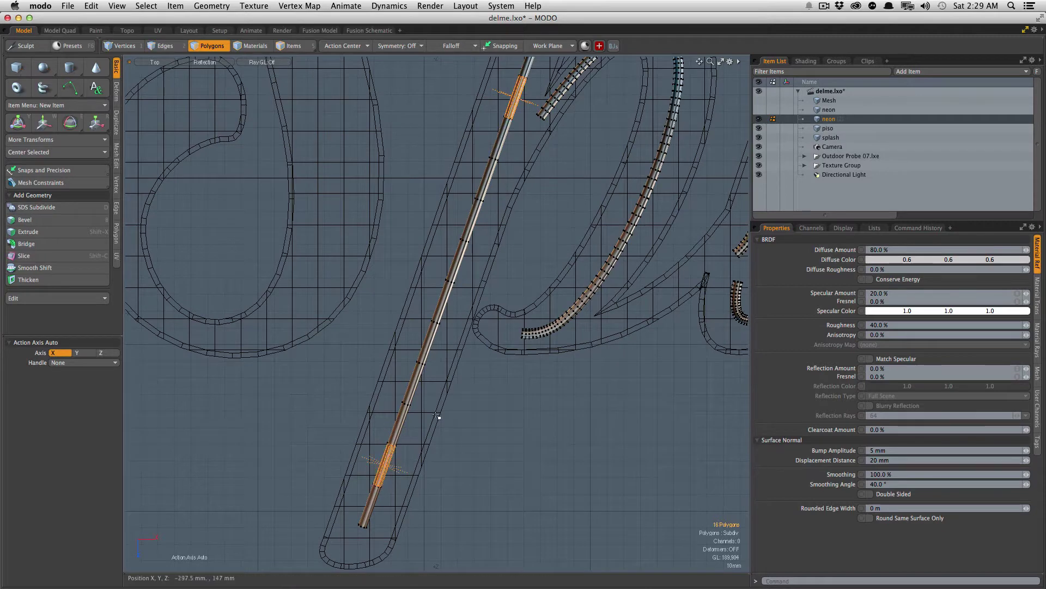
ctrl+alt+drag(456, 387, 423, 404)
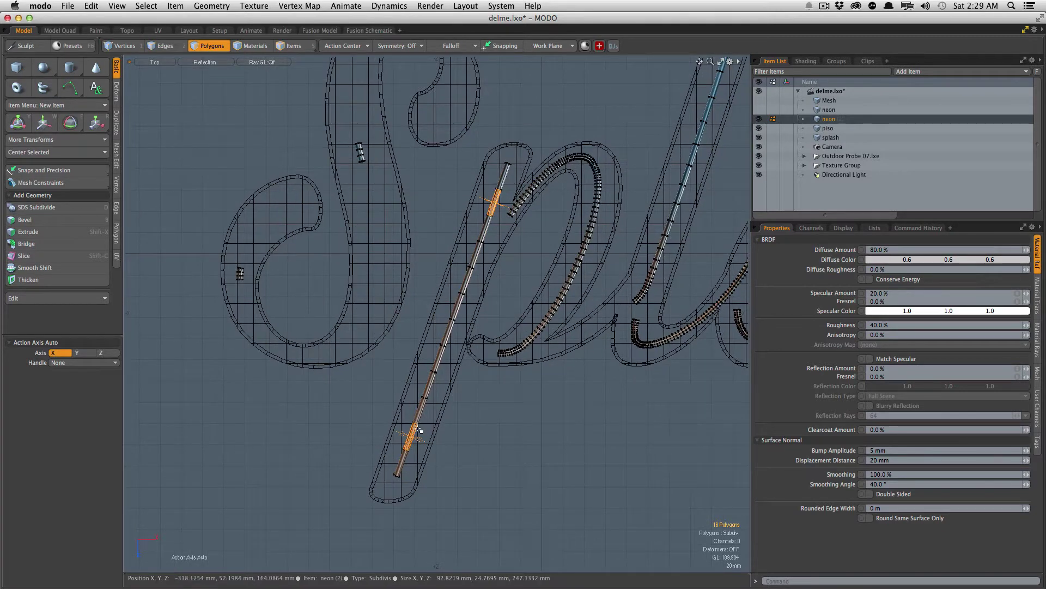
key(super+x)
key(super+v)
Step: Select all remaining long segments of the p's stem tube and remove them, keeping only the two short bands
shift+double_click(425, 404)
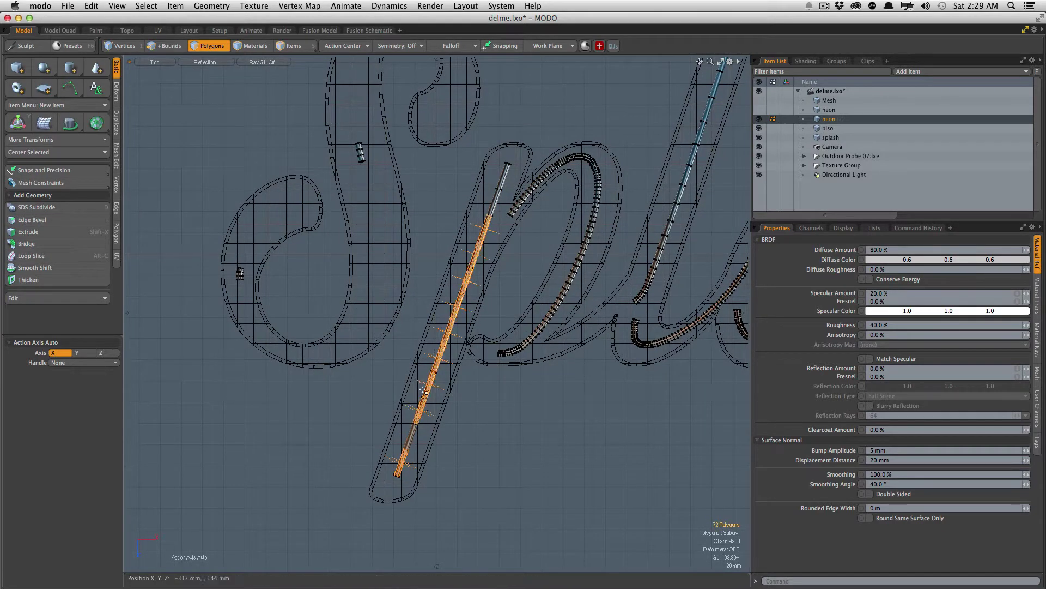
shift+double_click(502, 180)
key(Delete)
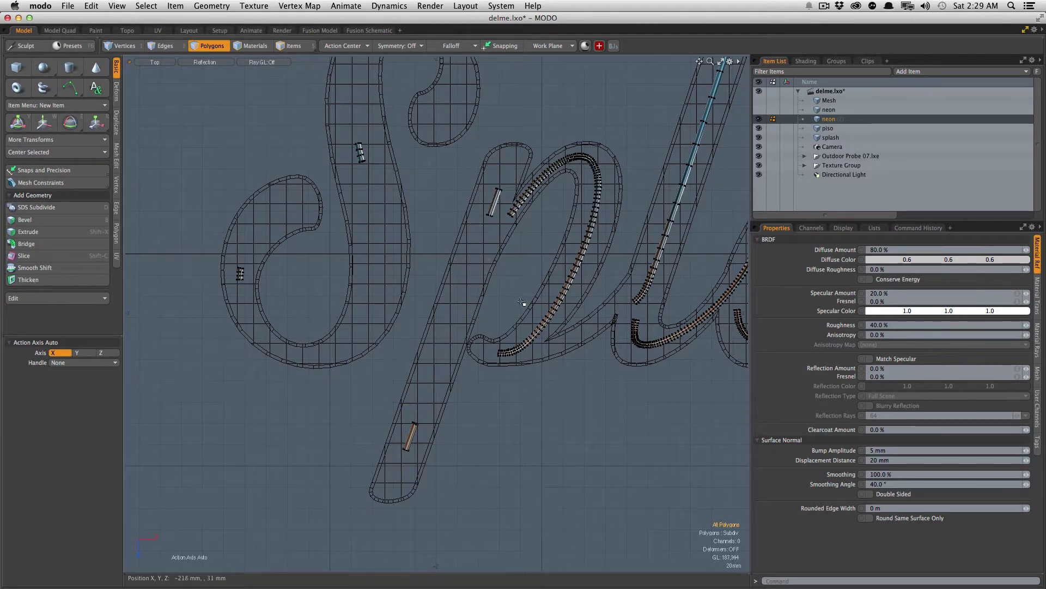
Step: Detach a short band near the upper starting end of the p's bowl tube and delete the end piece beyond it
ctrl+alt+drag(525, 196, 589, 196)
alt+drag(529, 195, 458, 306)
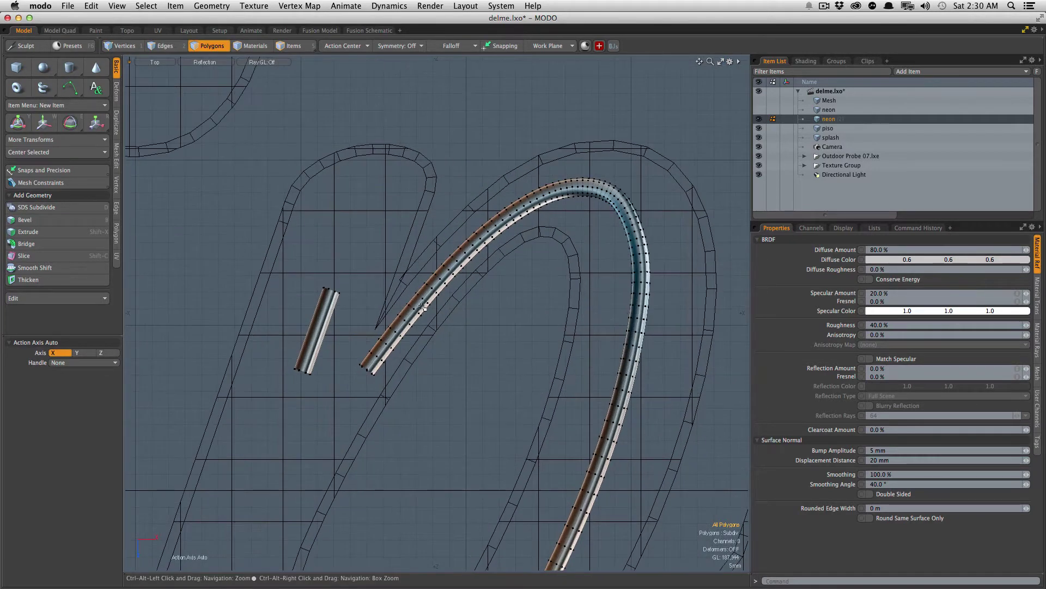
click(445, 274)
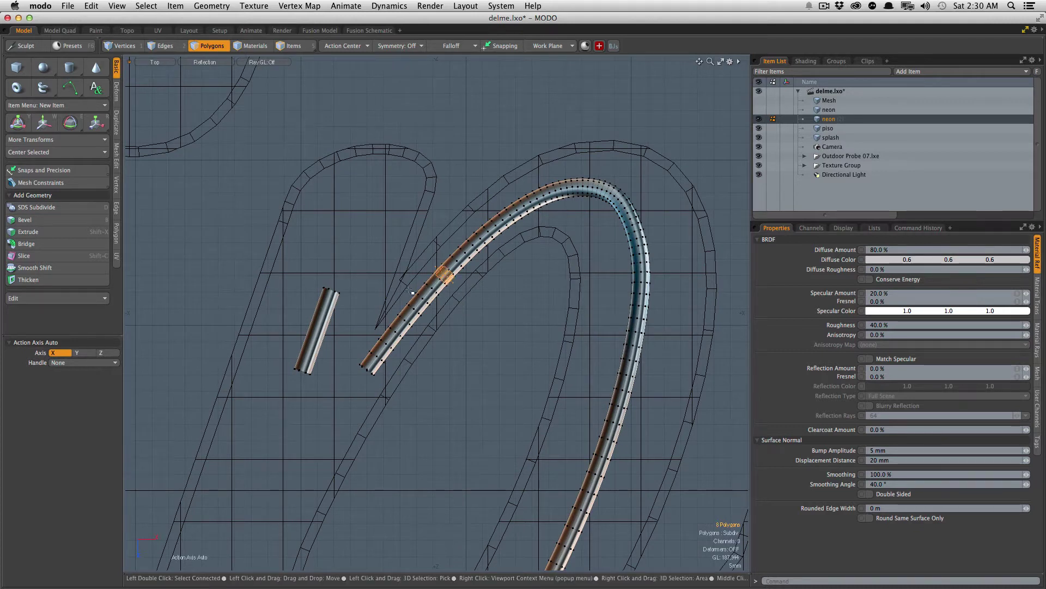
key(shift+Up)
key(shift+Up)
key(Delete)
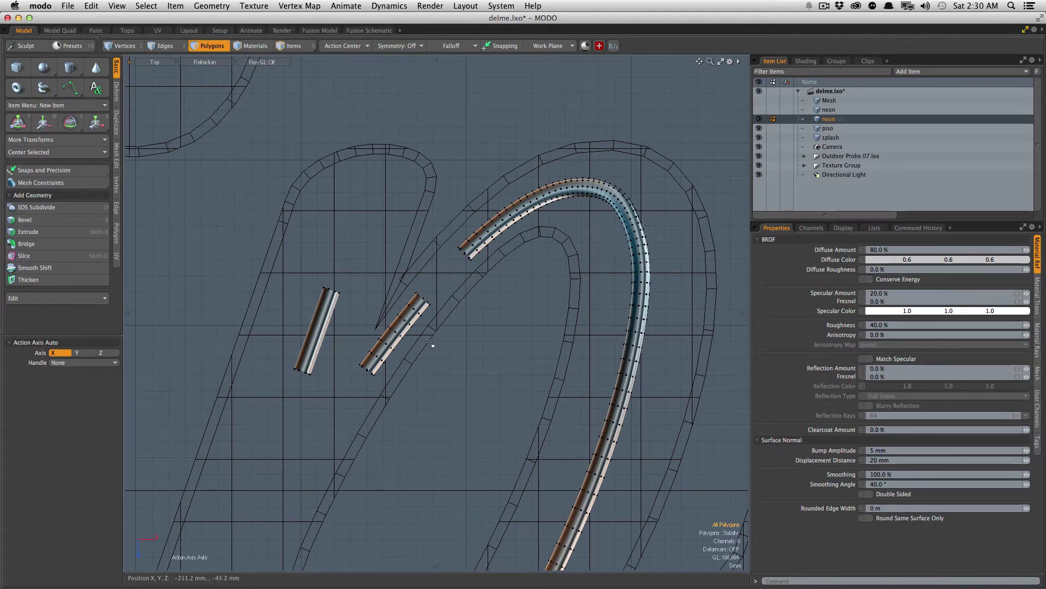
key(super+v)
double_click(399, 329)
key(Delete)
Step: Detach a band of six polygon rings halfway down the p's bowl tube and delete the tube's long upper curve
ctrl+alt+drag(497, 307, 539, 399)
click(488, 401)
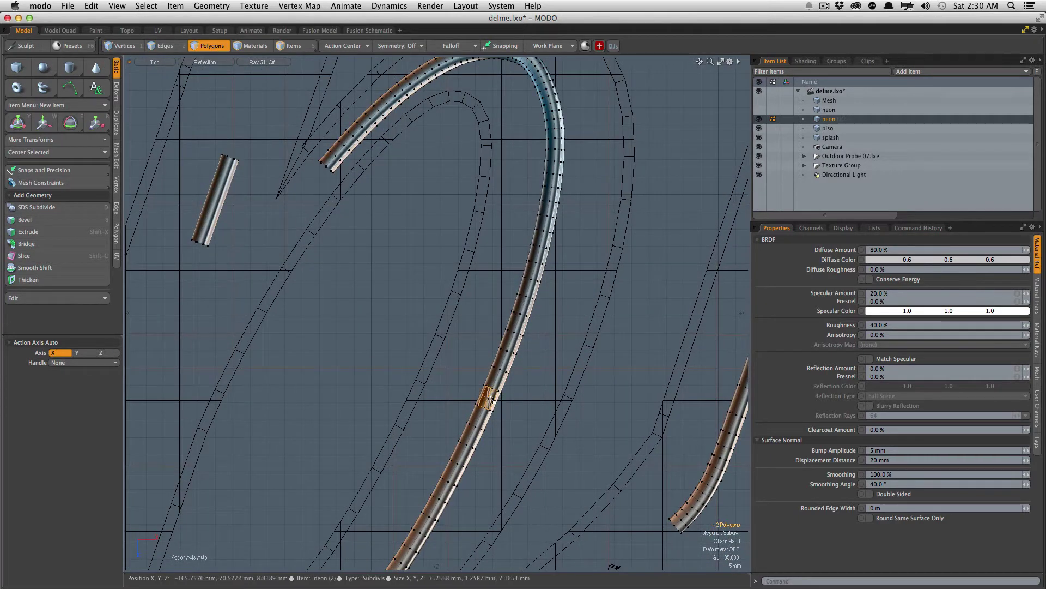
key(shift+Up)
key(shift+Up)
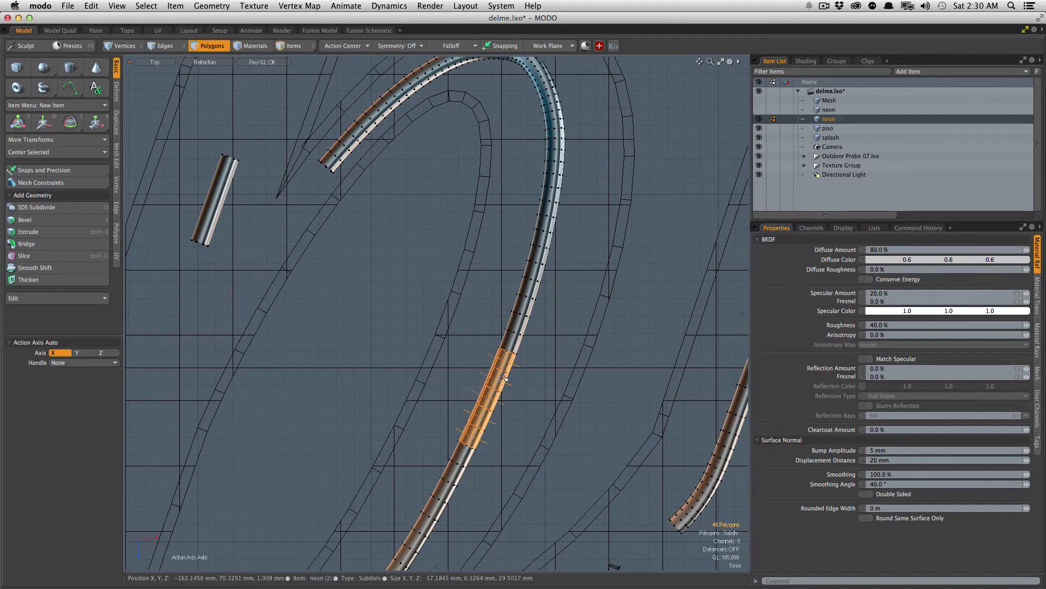
key(h)
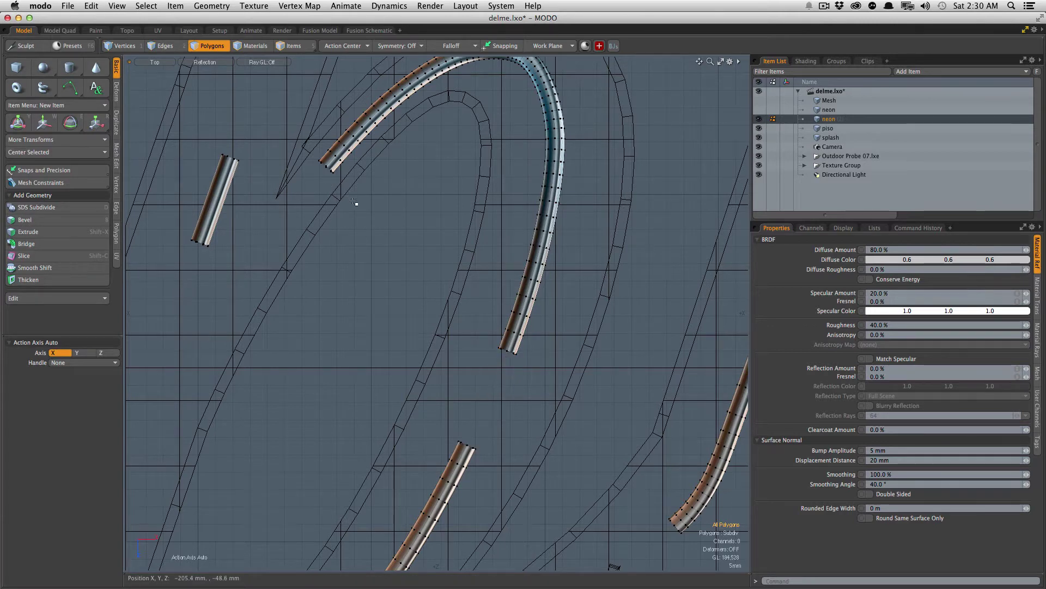
key(u)
click(526, 287)
key(])
ctrl+alt+drag(527, 287, 451, 320)
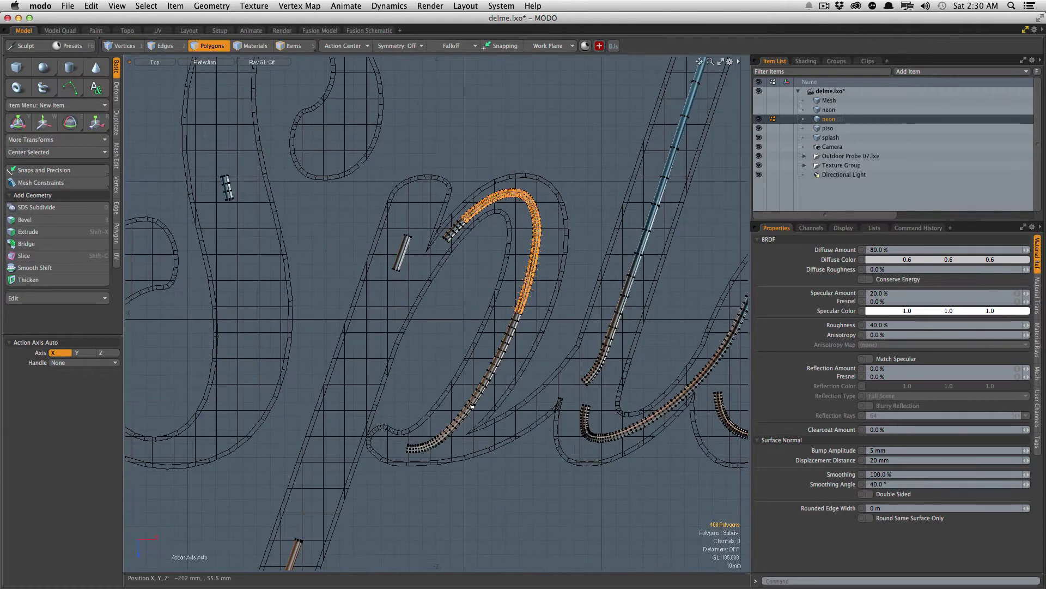
key(Delete)
Step: Detach a short band near the lower end of the p's bowl tube and delete the tube parts on both sides of it
scroll(454, 439, up, 5)
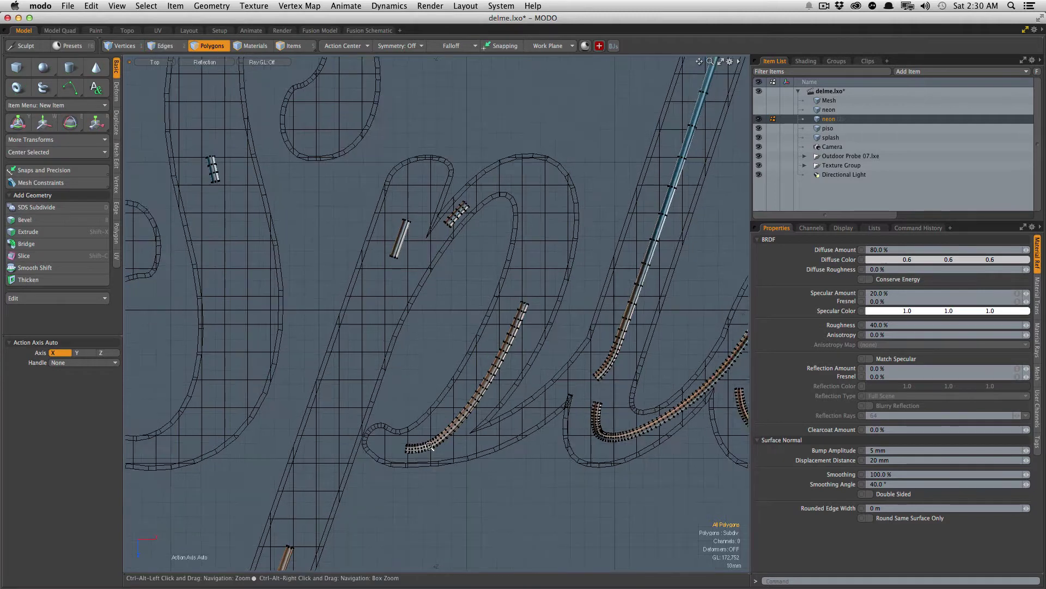
drag(437, 438, 429, 442)
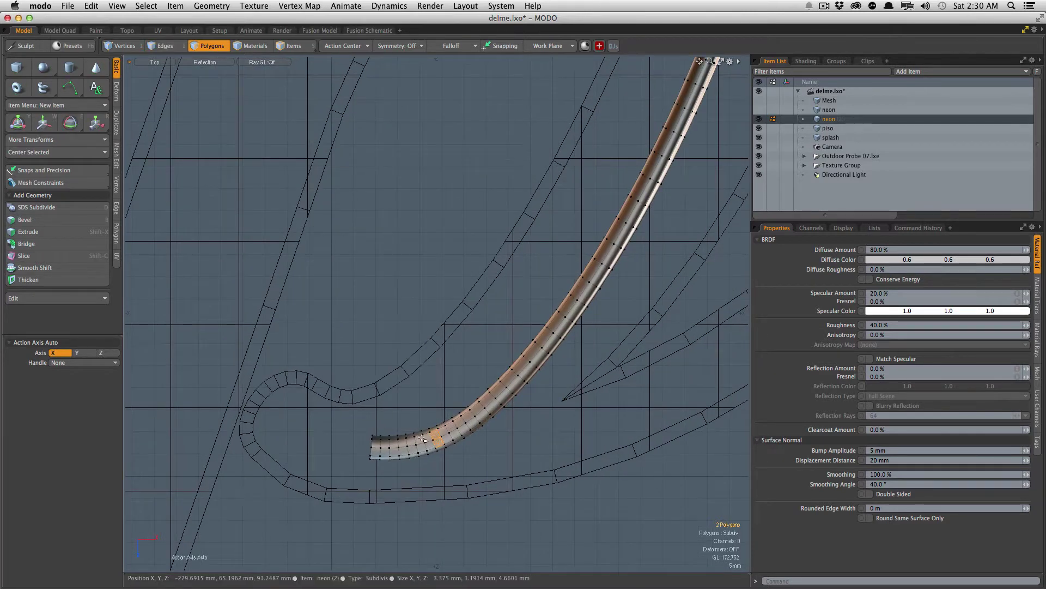
key(l)
key(Delete)
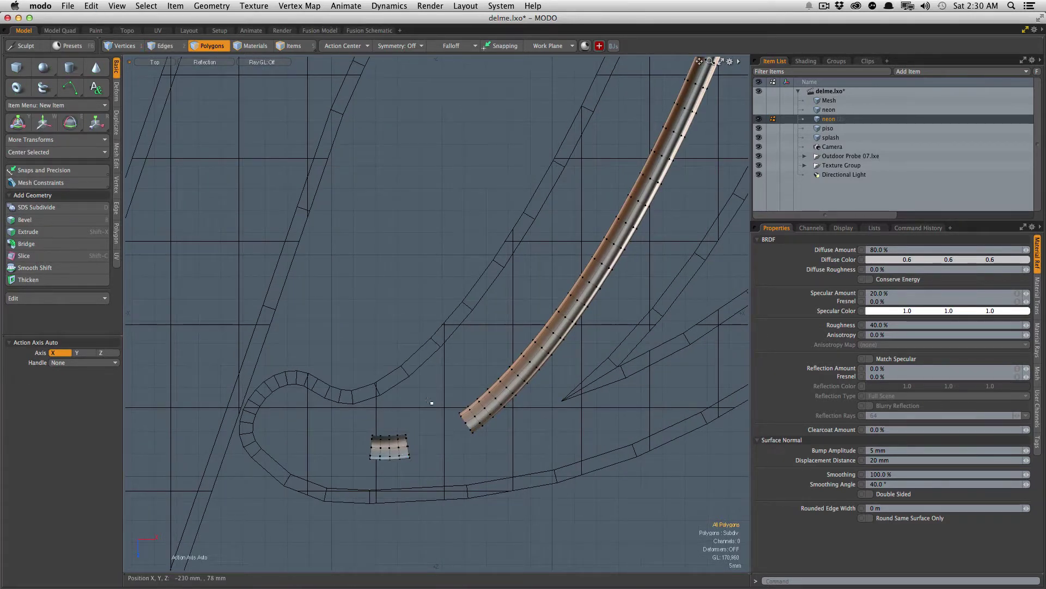
key(super+v)
double_click(384, 457)
key(Delete)
double_click(472, 422)
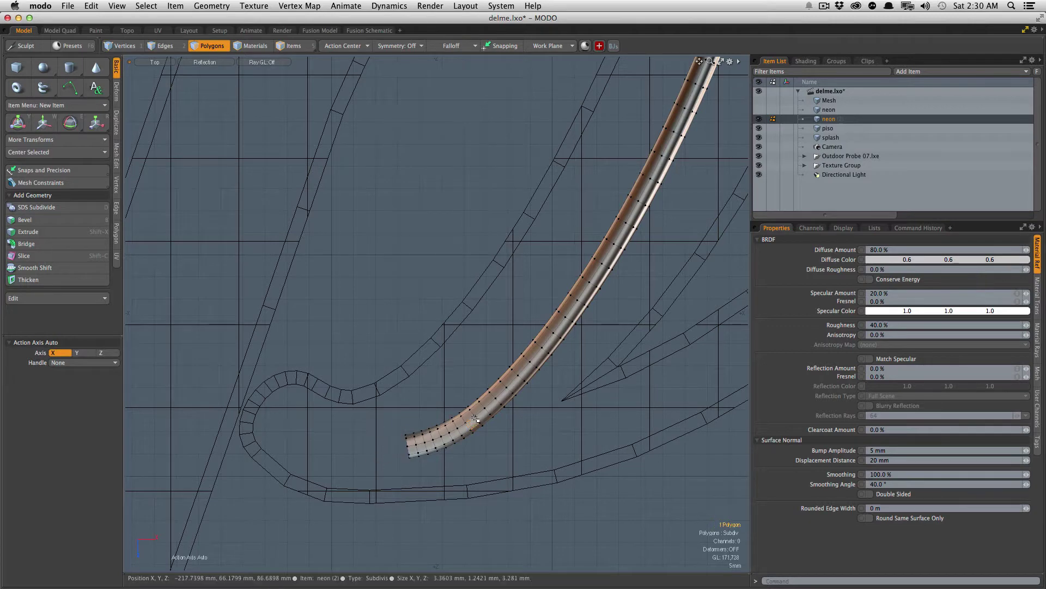
key(Delete)
Step: Shorten the middle band of the p's bowl by removing the polygon ring at its lower end
scroll(506, 349, down, 5)
alt+drag(506, 349, 476, 393)
scroll(546, 297, up, 5)
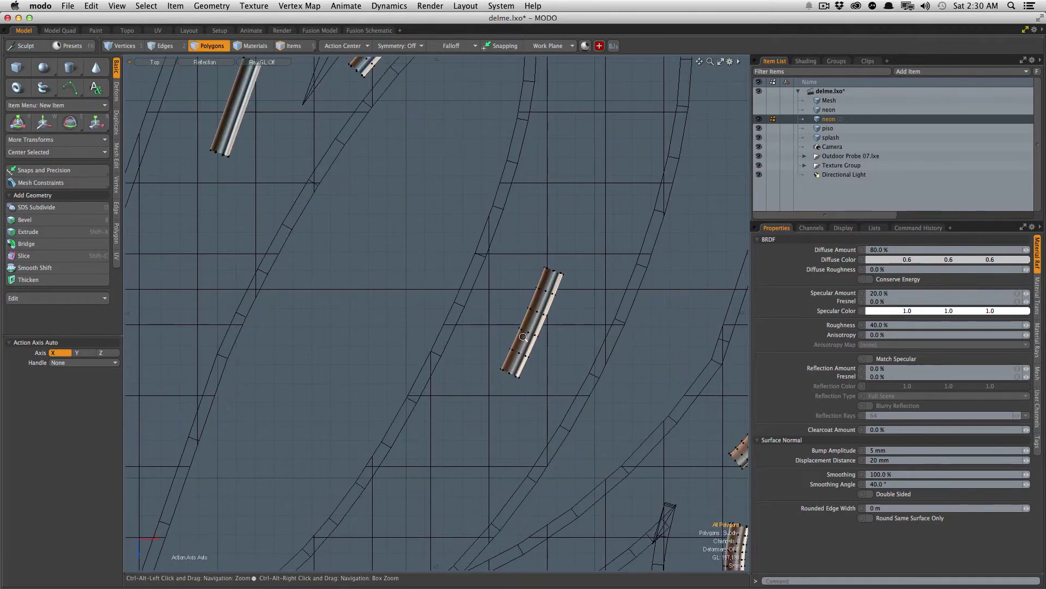
drag(504, 361, 515, 368)
key(l)
key(Delete)
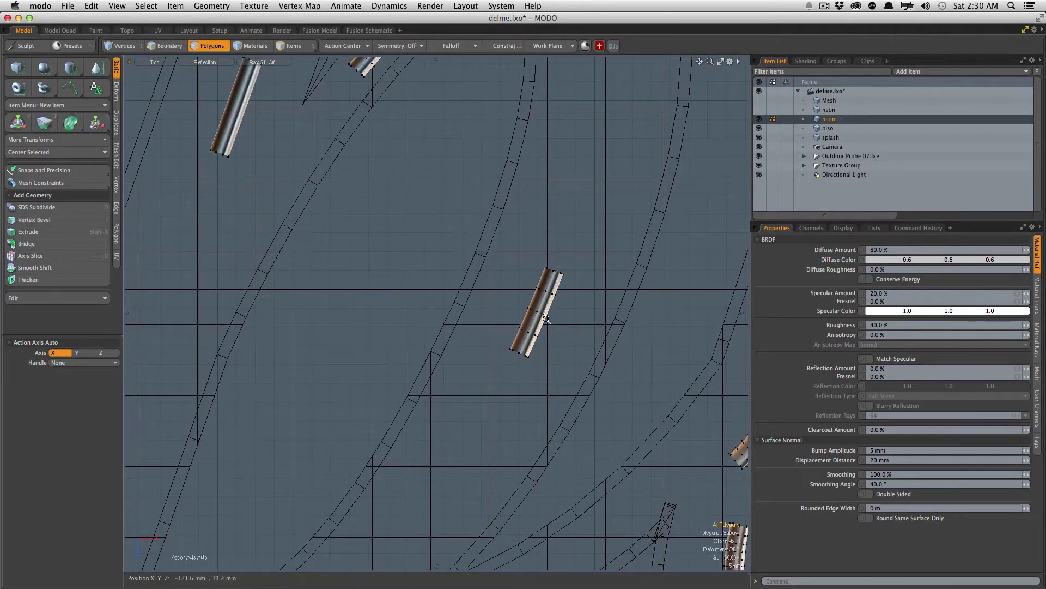
Step: Detach a band of two polygon rings on the lower part of the l's stem tube and delete the curved end below it
scroll(561, 322, down, 5)
alt+drag(597, 348, 471, 396)
scroll(524, 324, up, 8)
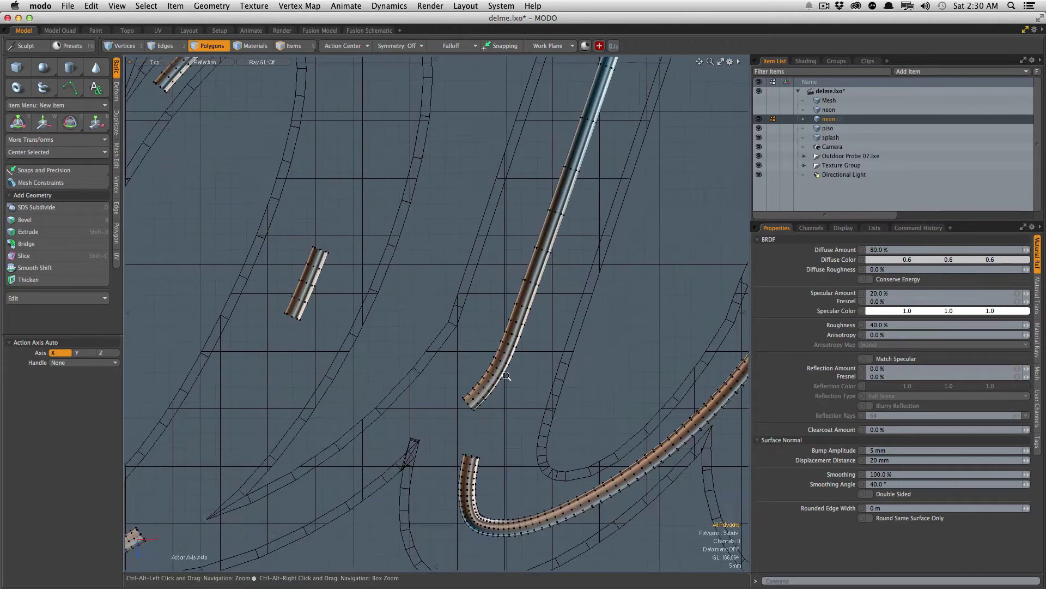
drag(532, 269, 545, 272)
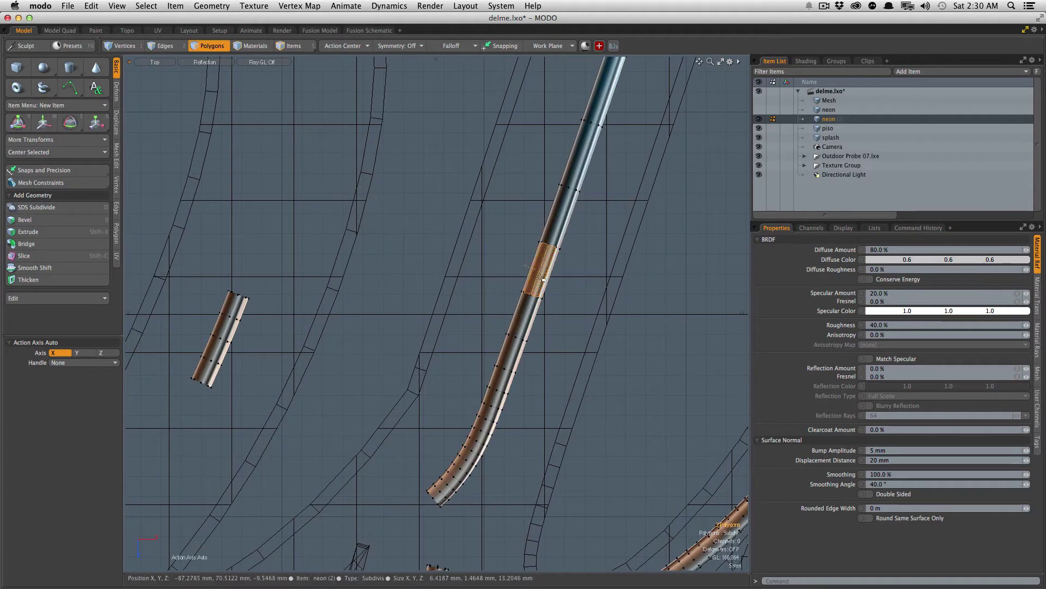
key(shift+Up)
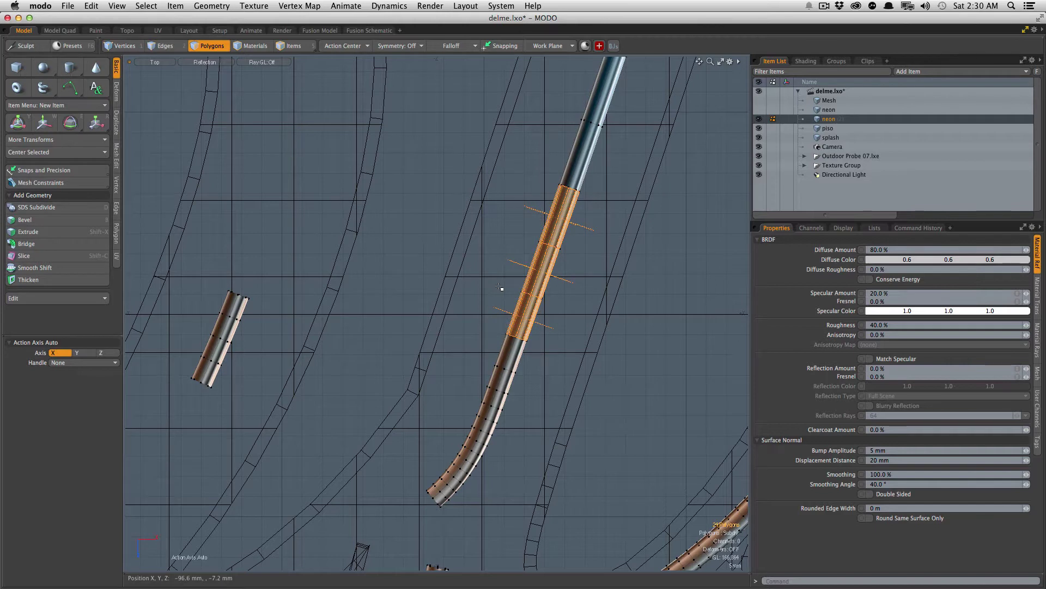
click(537, 261)
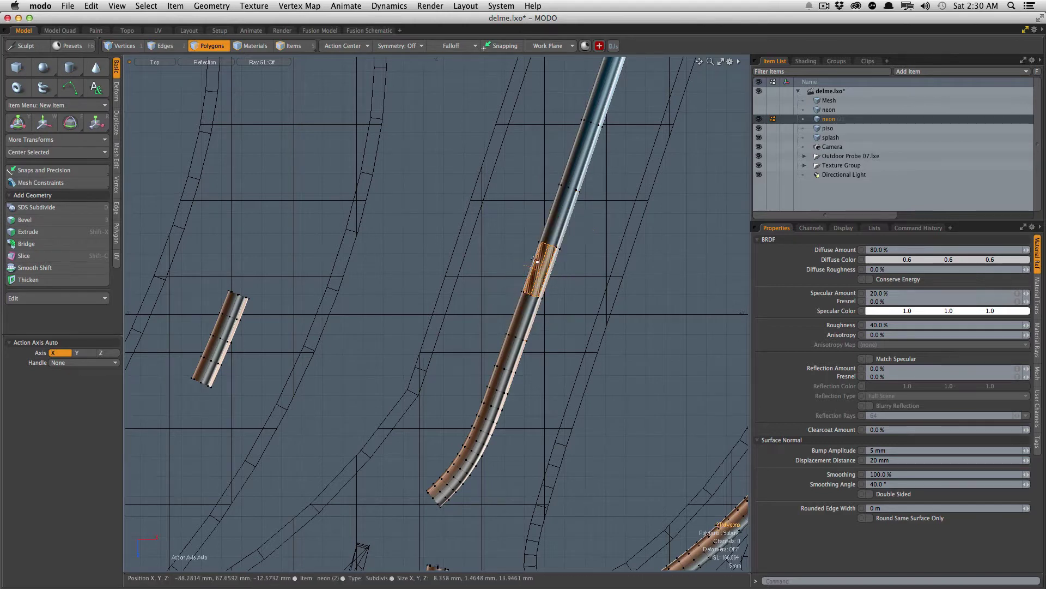
shift+click(550, 237)
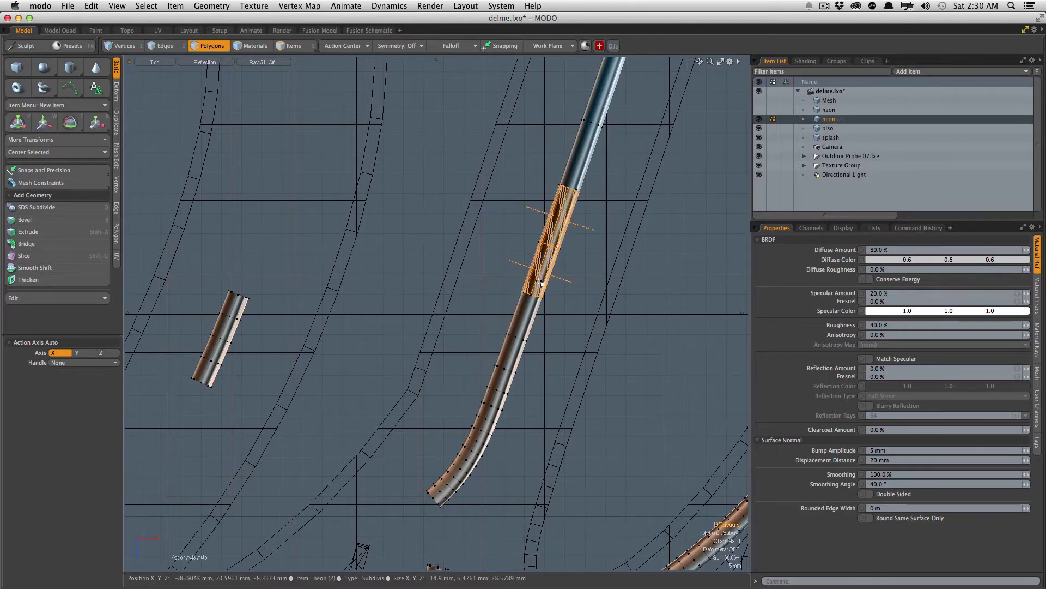
click(526, 307)
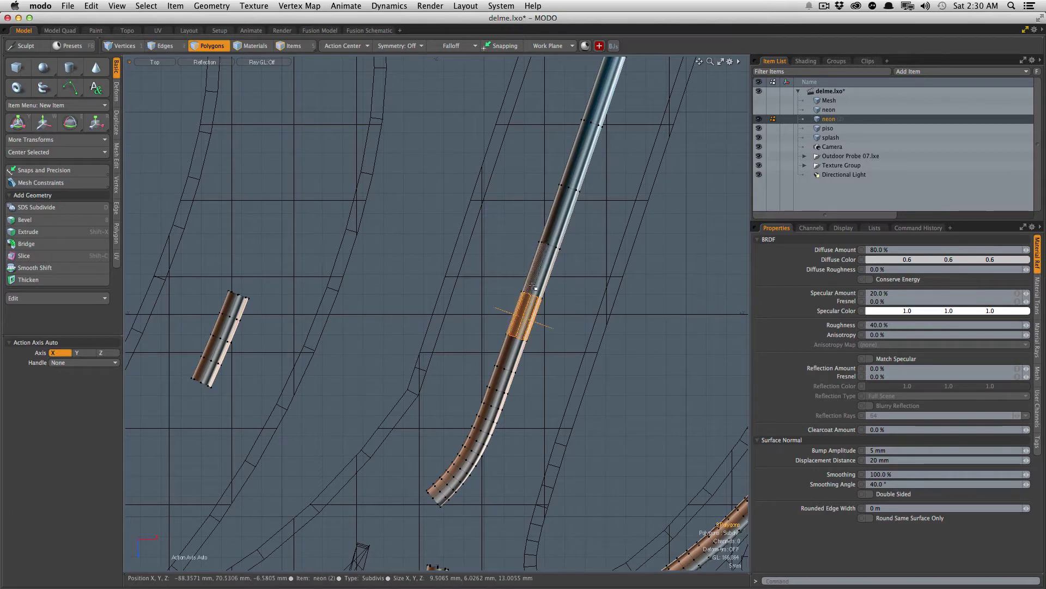
shift+click(533, 286)
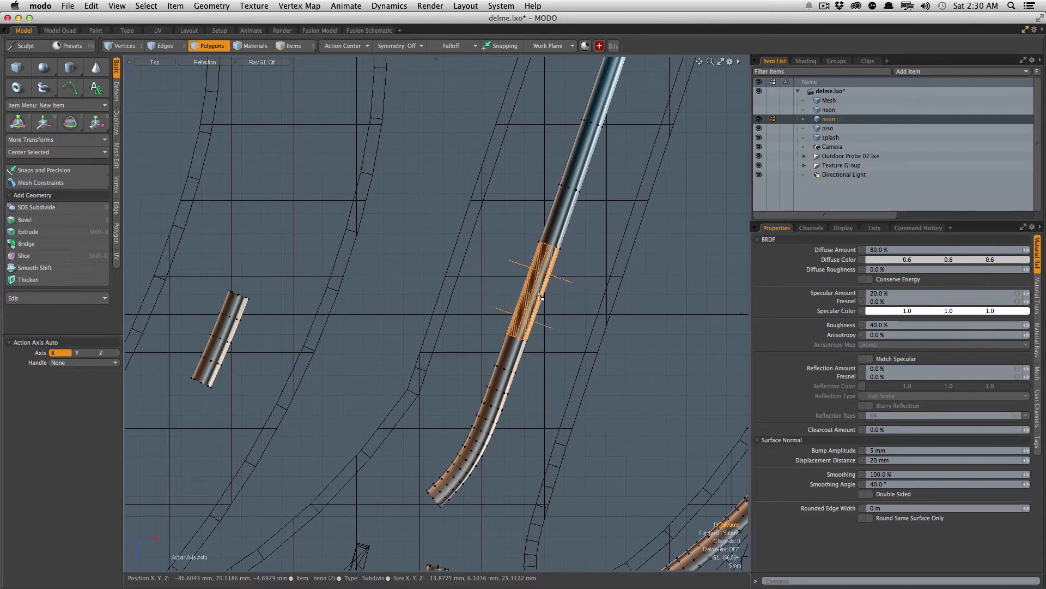
key(super+x)
key(super+v)
double_click(506, 380)
key(Delete)
Step: Detach the second polygon ring from the top of the l's stem tube and delete the tube parts above and below it
ctrl+alt+drag(548, 300, 402, 570)
mouse_move(574, 263)
ctrl+alt+mouse_down()
mouse_move(599, 263)
mouse_move(575, 277)
ctrl+alt+mouse_up()
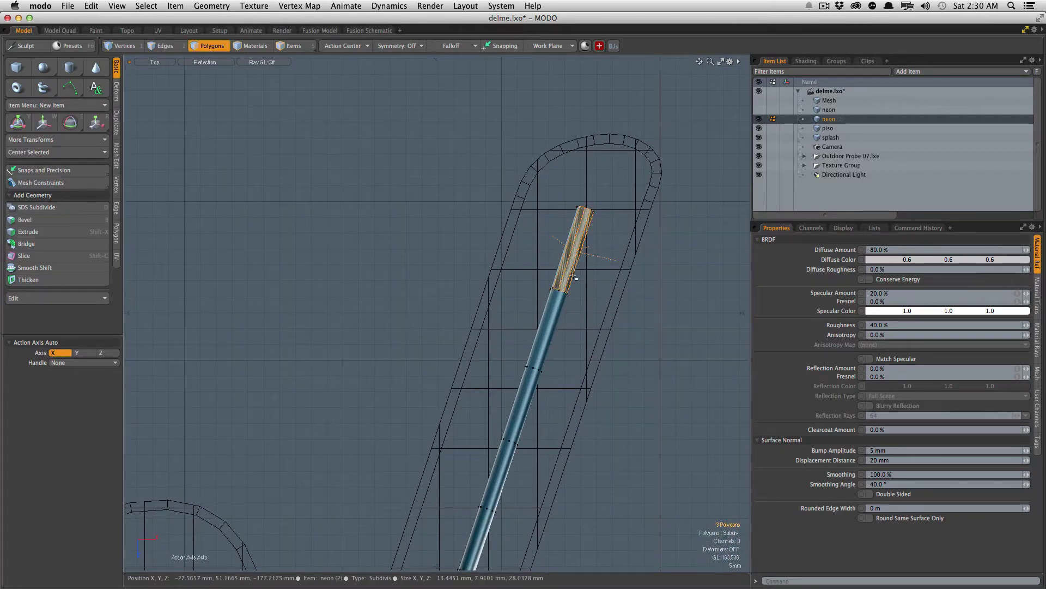
click(556, 314)
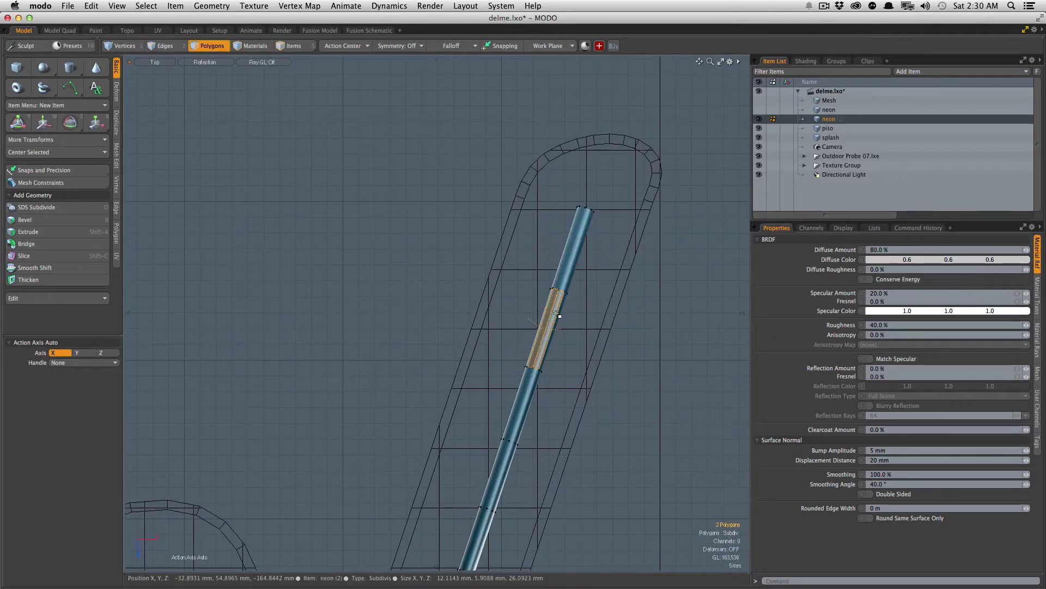
key(l)
key(super+x)
key(super+v)
double_click(566, 282)
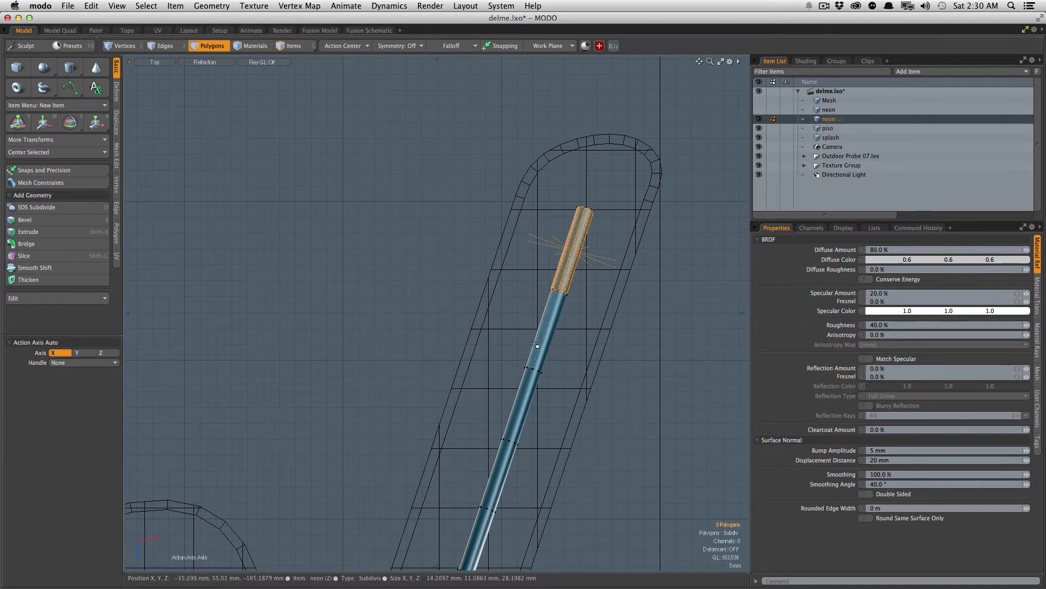
key(Delete)
double_click(519, 401)
key(Delete)
Step: Detach a band of seven polygon rings on the lower curve of the tube running from l to a, and delete its hooked end
ctrl+alt+drag(532, 371, 480, 376)
alt+shift+drag(515, 548, 439, 445)
ctrl+alt+drag(439, 445, 452, 445)
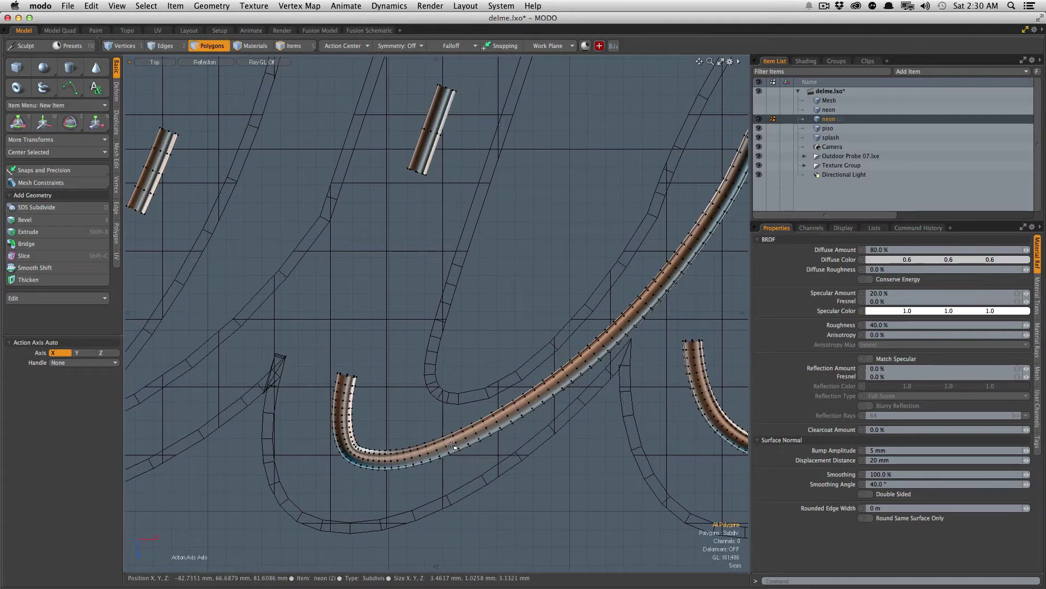
click(460, 441)
key(shift+Up)
key(shift+Up)
key(shift+Up)
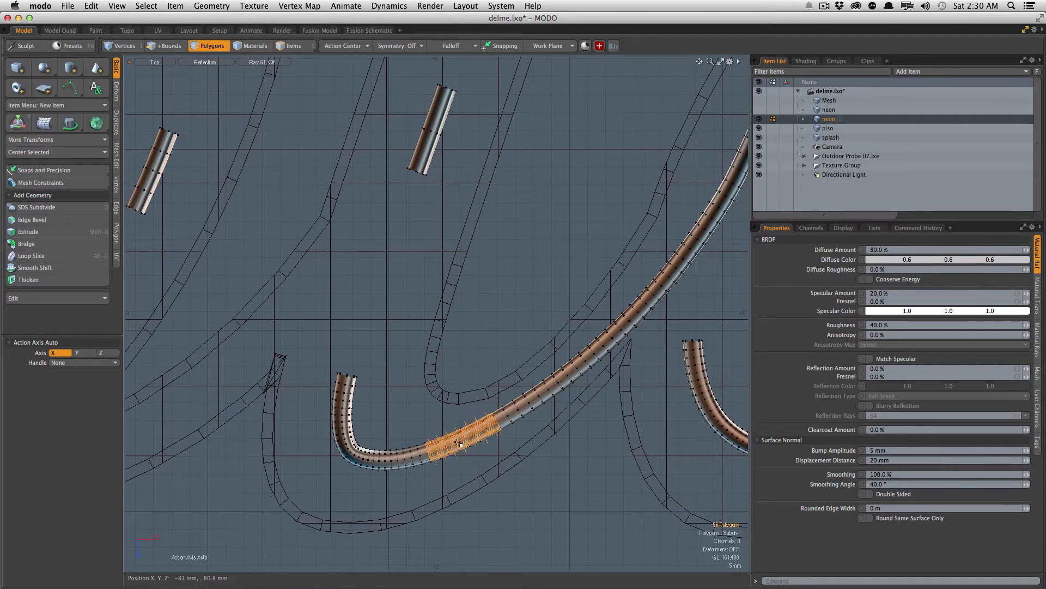
double_click(401, 461)
key(Delete)
Step: Detach a band of three polygon rings on the upper-left side of the a's bowl tube and delete the tube part below it
ctrl+alt+drag(512, 413, 479, 491)
alt+shift+drag(622, 316, 533, 345)
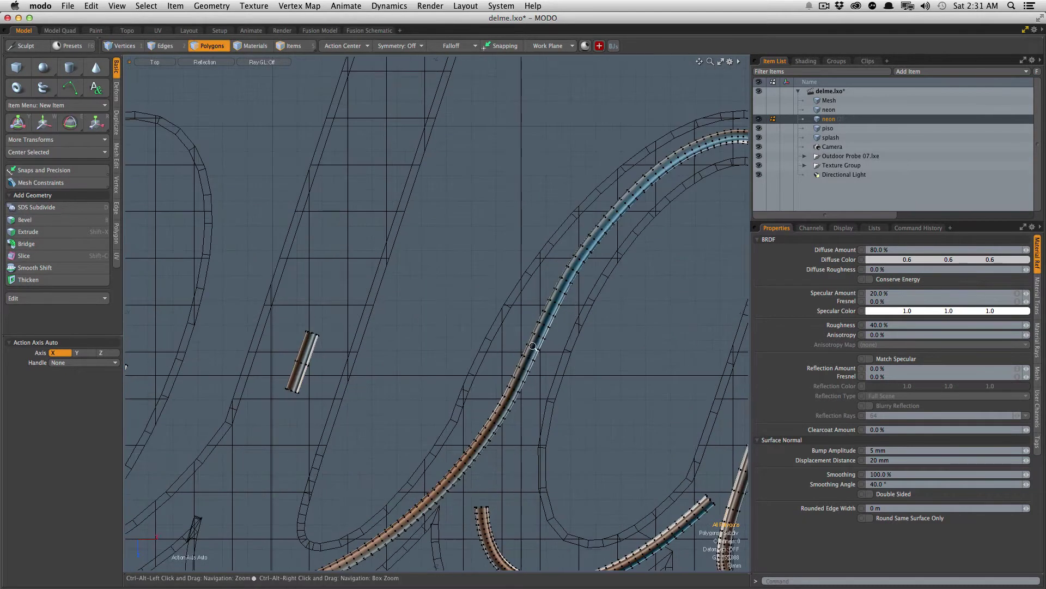
scroll(532, 346, up, 2)
click(575, 251)
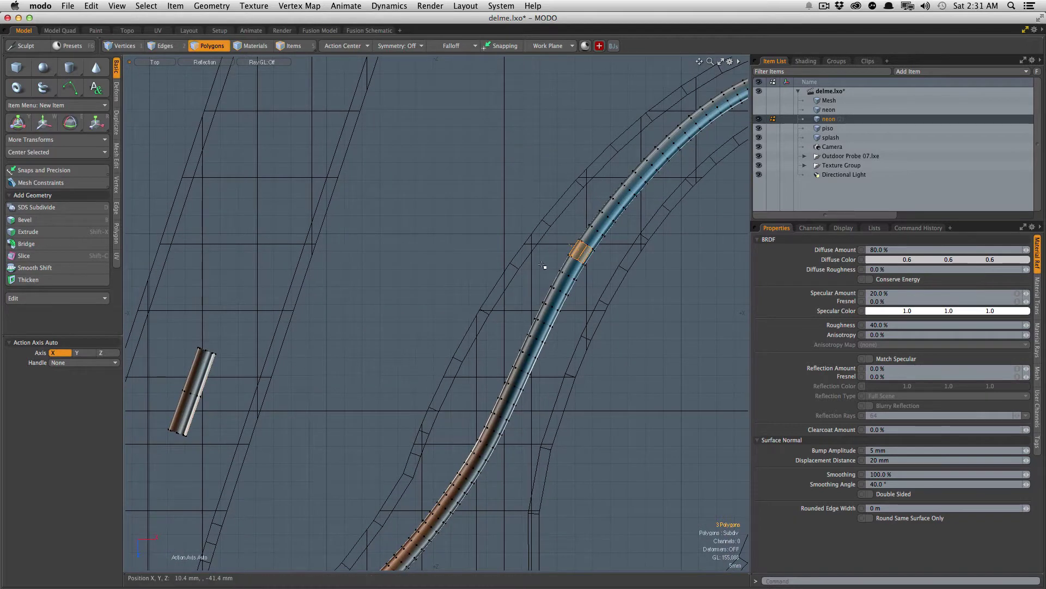
key(shift+Up)
key(shift+Up)
key(shift+Down)
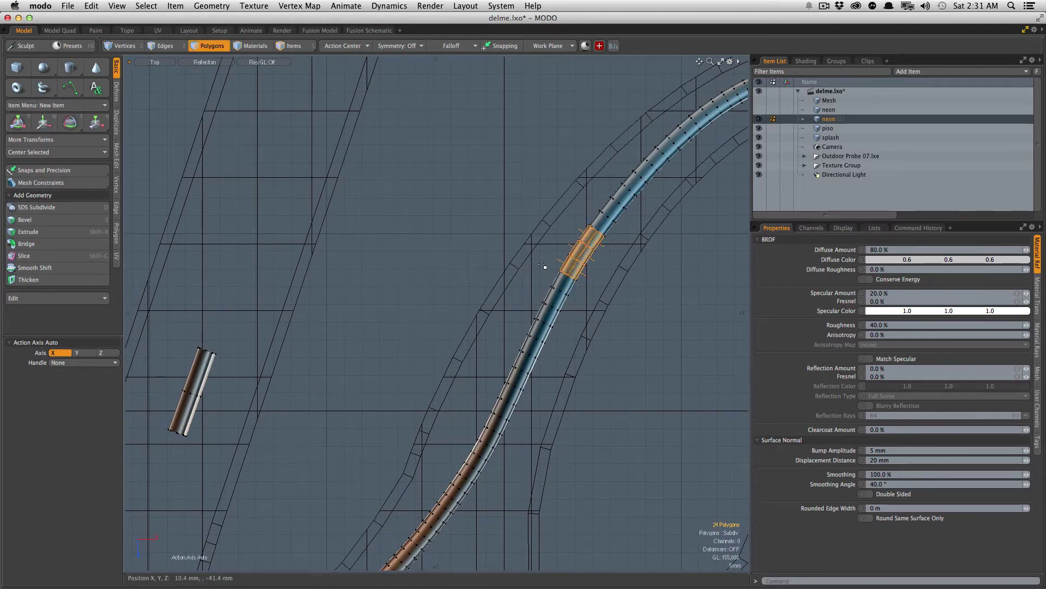
click(545, 267)
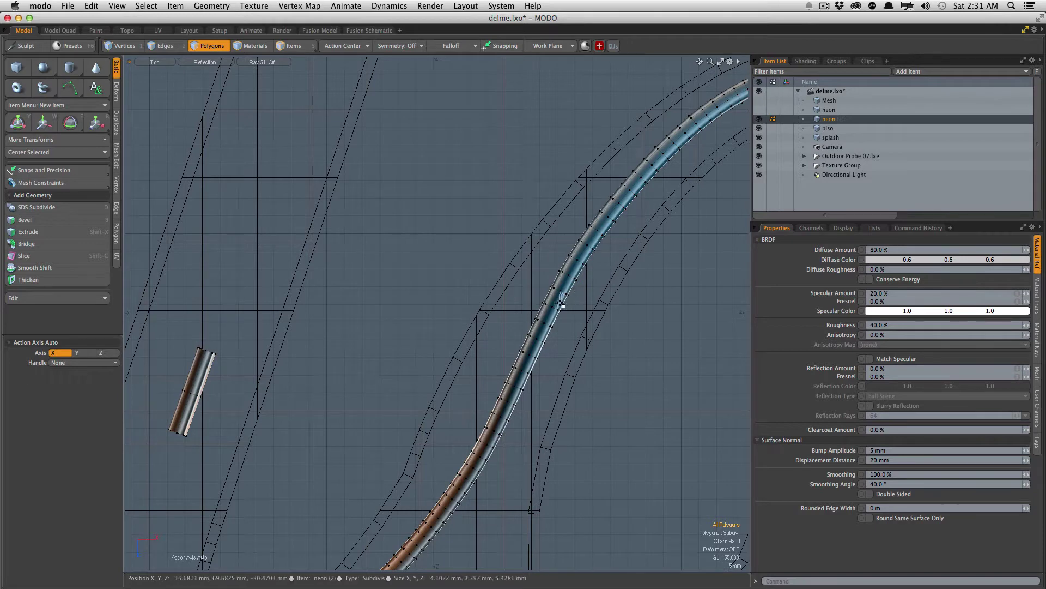
double_click(560, 304)
key(Delete)
Step: Detach a short band near the end of the curve atop the a's bowl and delete the tube parts on both sides
ctrl+alt+drag(418, 442, 349, 442)
ctrl+alt+drag(551, 311, 629, 297)
click(631, 296)
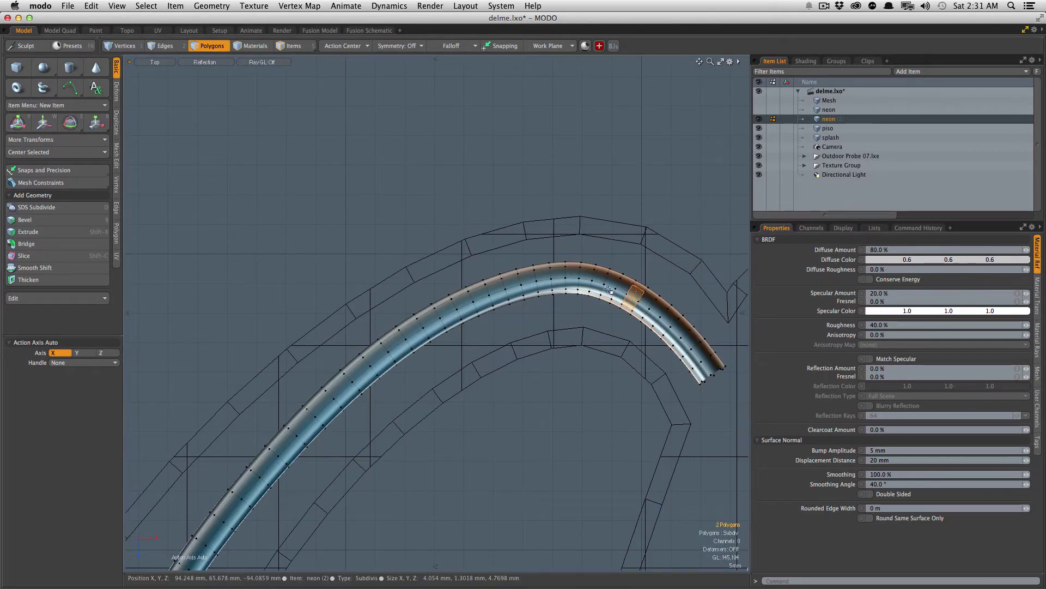
key(shift+Up)
key(shift+Up)
key(Delete)
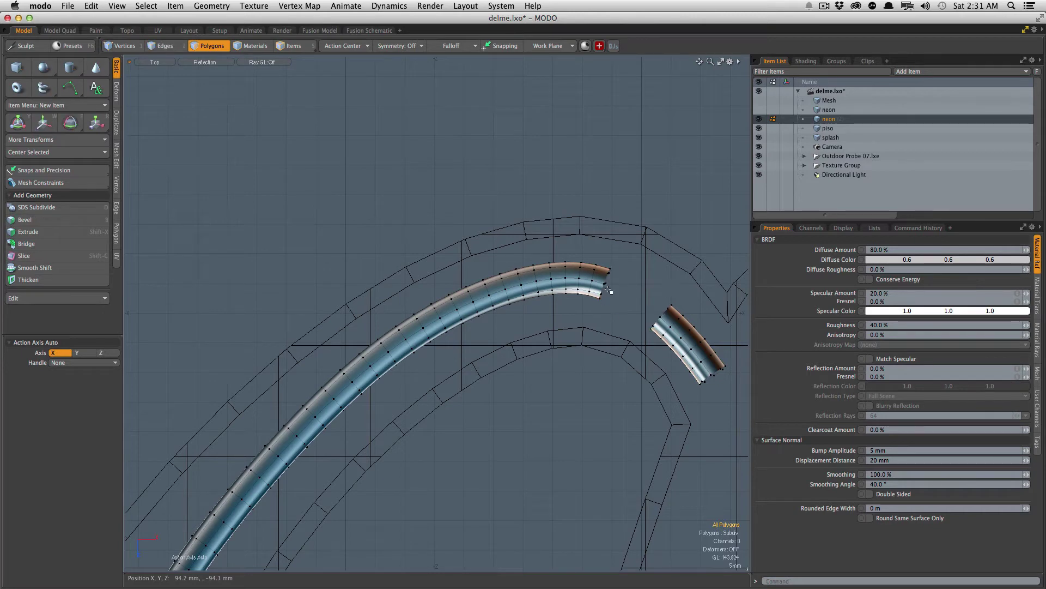
key(super+z)
click(713, 343)
scroll(420, 380, down, 4)
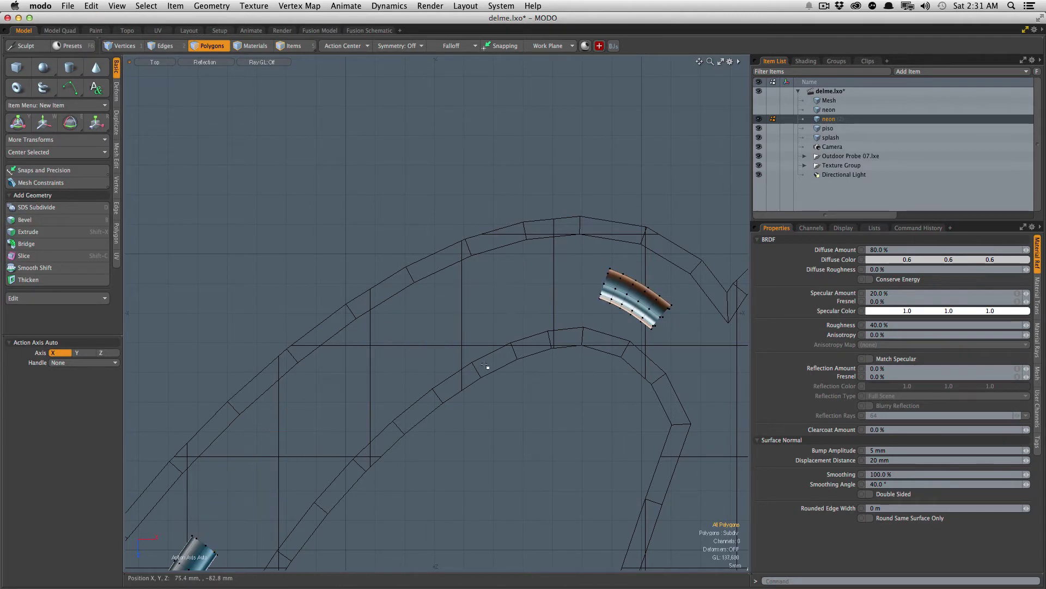
Step: Detach a short band on the lower-left bend of the a's bowl tube and delete the tube end above it
scroll(421, 381, down, 5)
scroll(406, 383, up, 4)
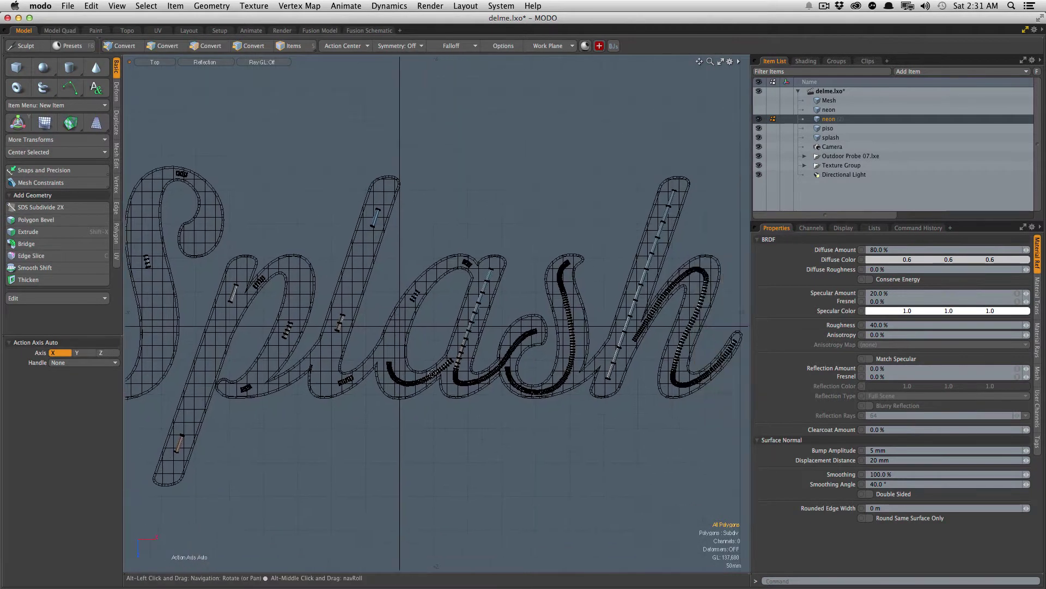
scroll(404, 383, up, 6)
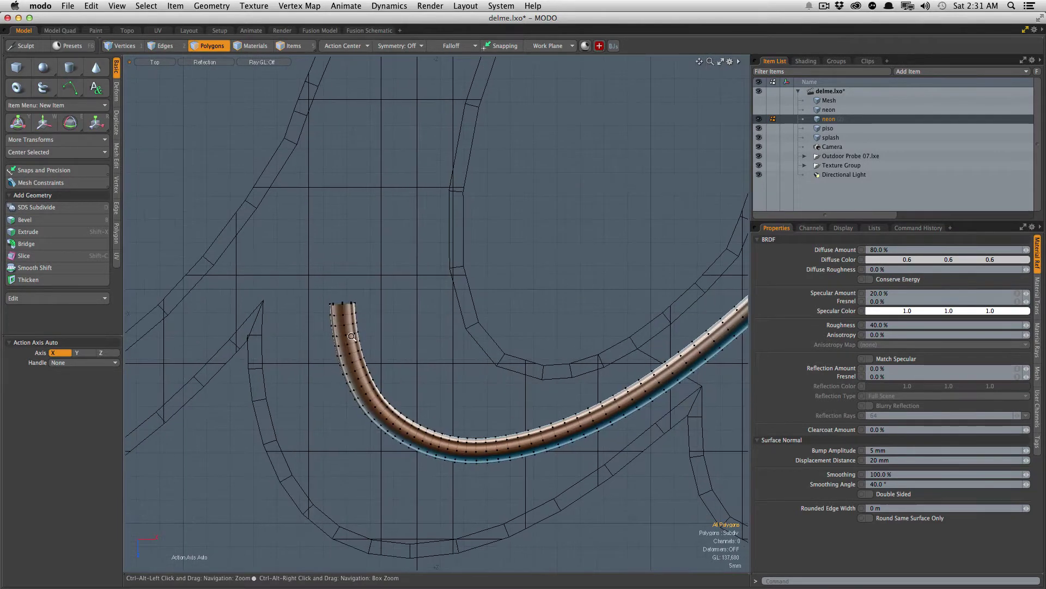
click(355, 339)
key(l)
key(shift+Right)
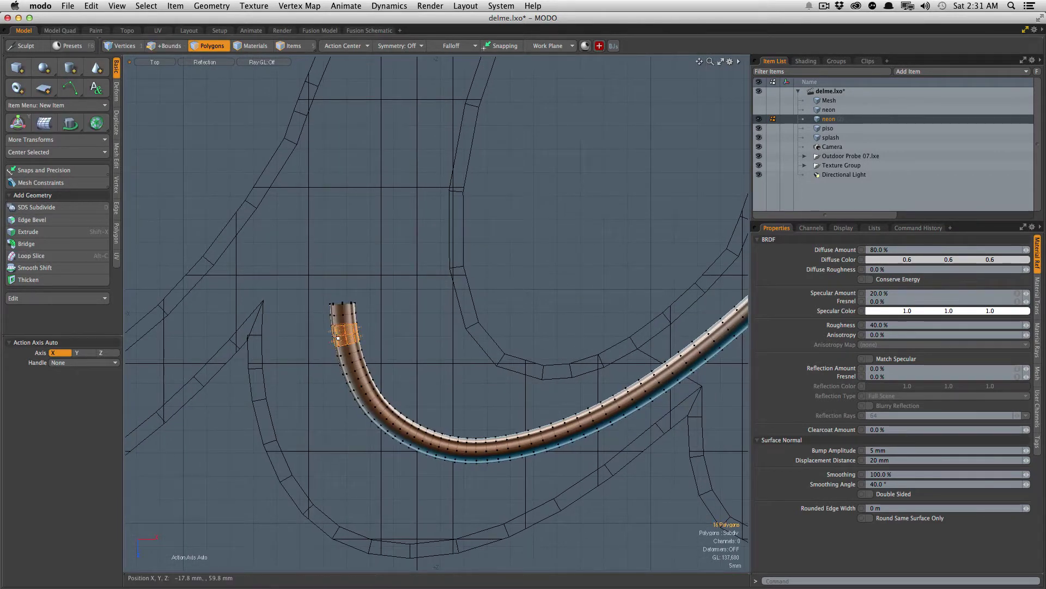
click(358, 375)
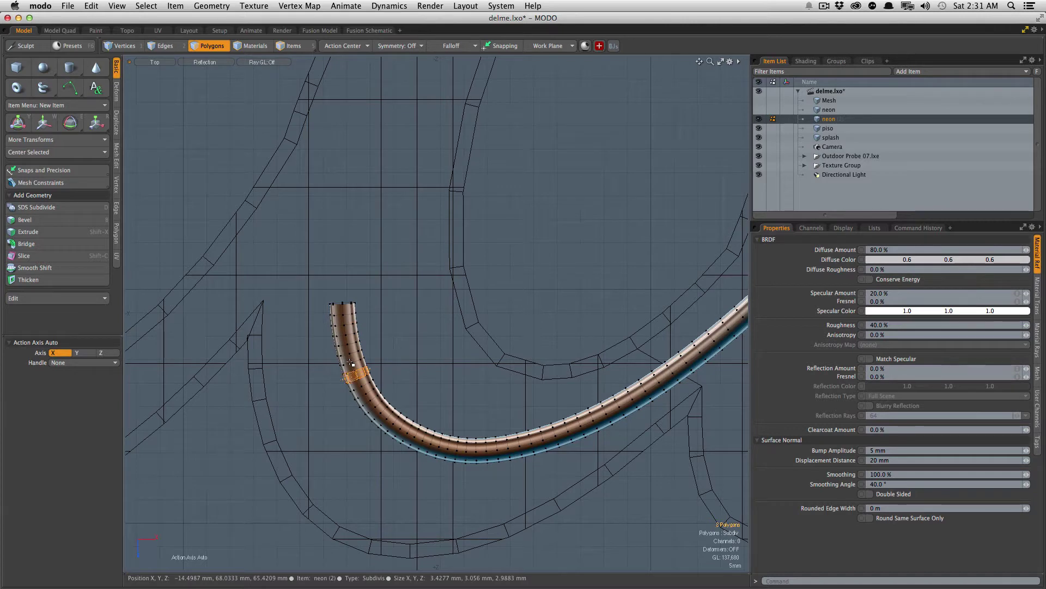
key(shift+Up)
key(shift+Up)
key(shift+Up)
key(Delete)
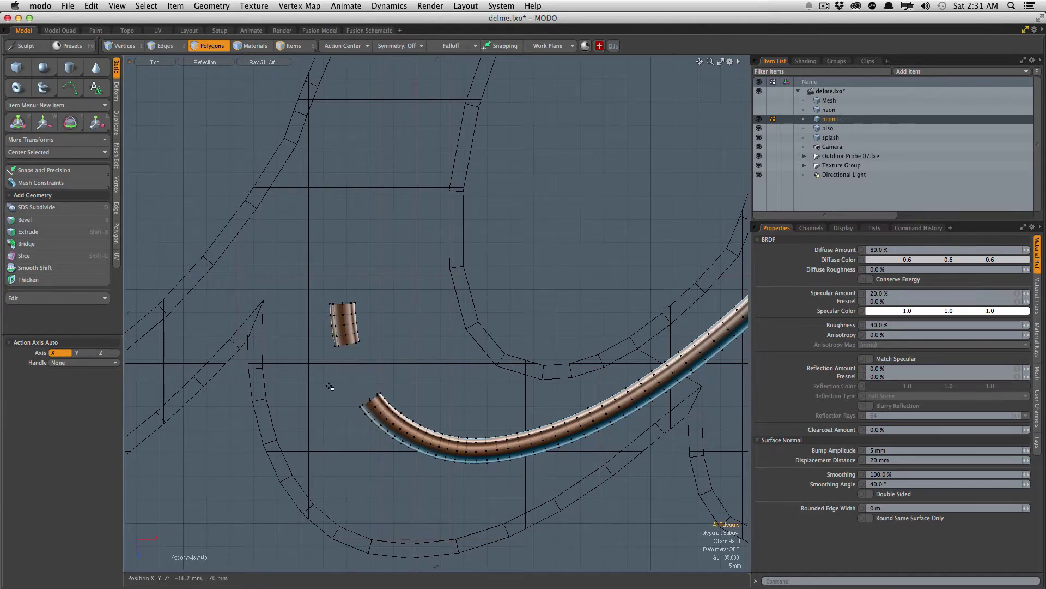
key(super+v)
double_click(341, 331)
key(Delete)
Step: Detach a short band near the upper-right end of the a's lower bowl curve and delete the tube parts on both sides
ctrl+alt+drag(497, 386, 482, 406)
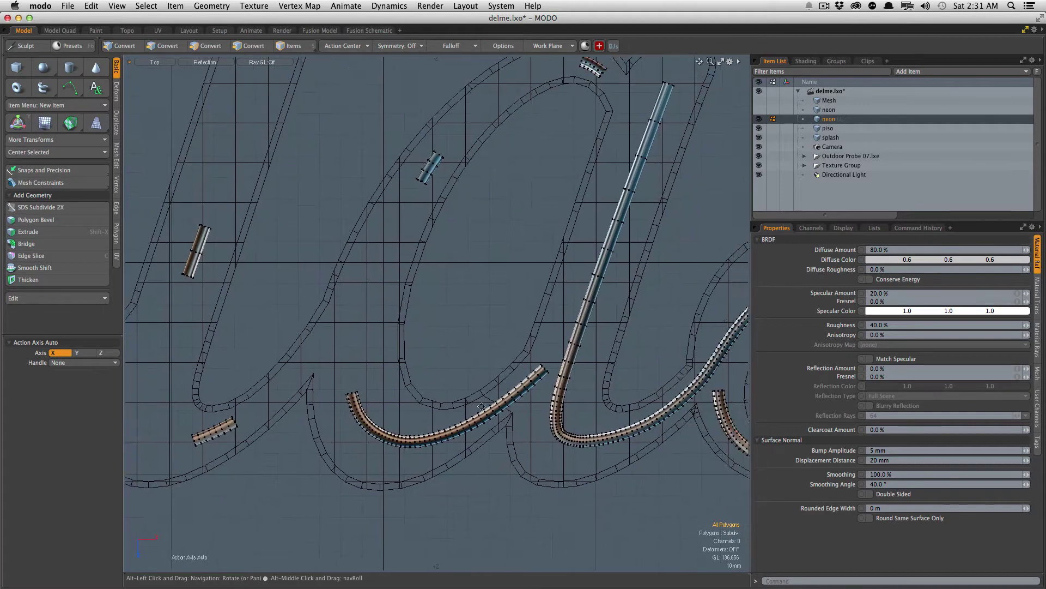
scroll(481, 406, up, 3)
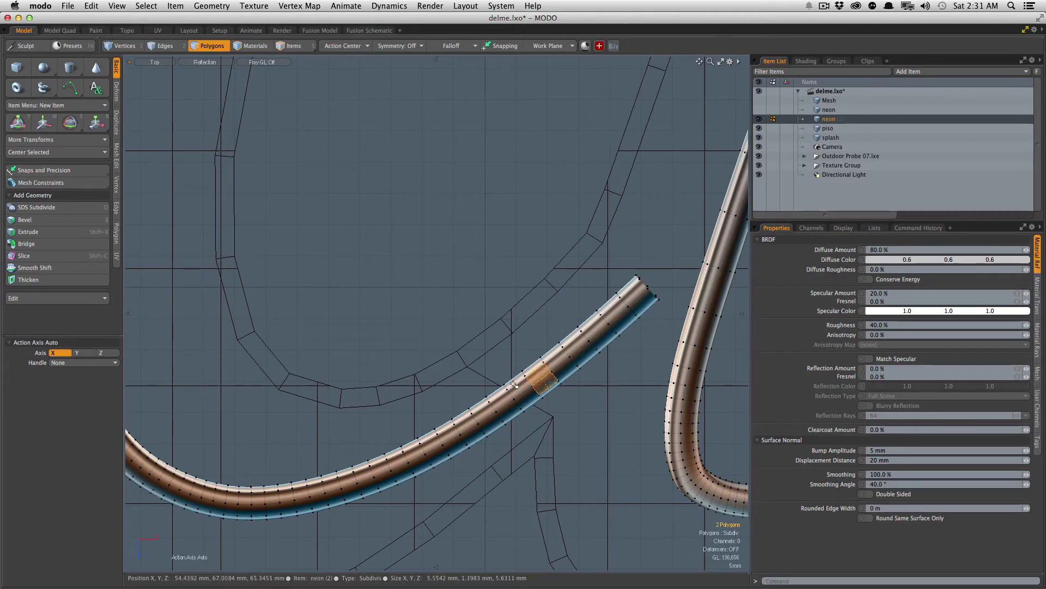
key(shift+Up)
key(super+x)
key(super+v)
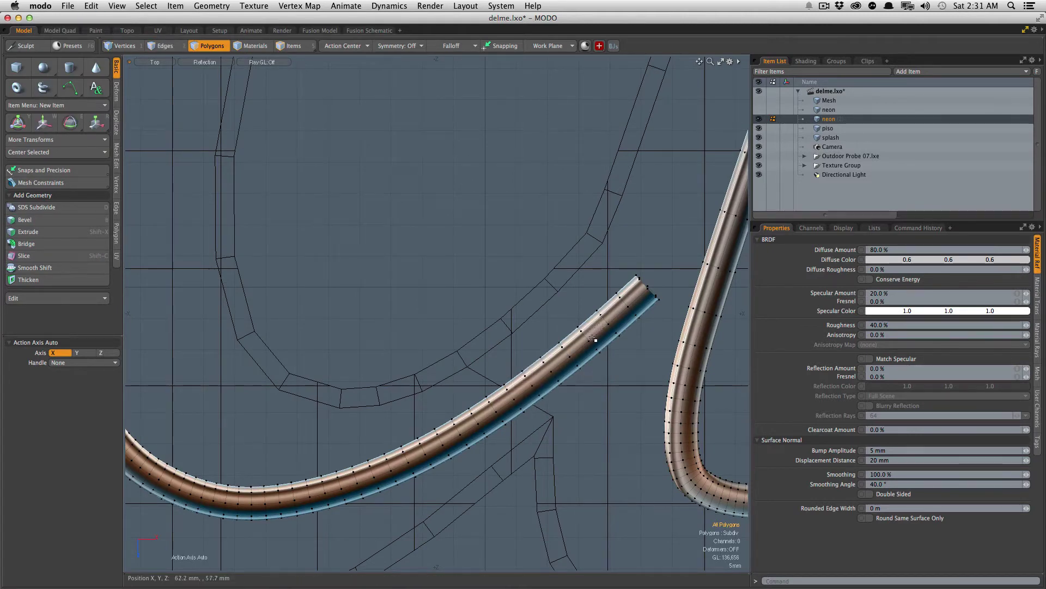
double_click(596, 335)
key(Delete)
double_click(409, 455)
key(Delete)
Step: Detach the second polygon ring from the top of the a's stem tube and delete the end above it
ctrl+alt+drag(452, 392, 492, 387)
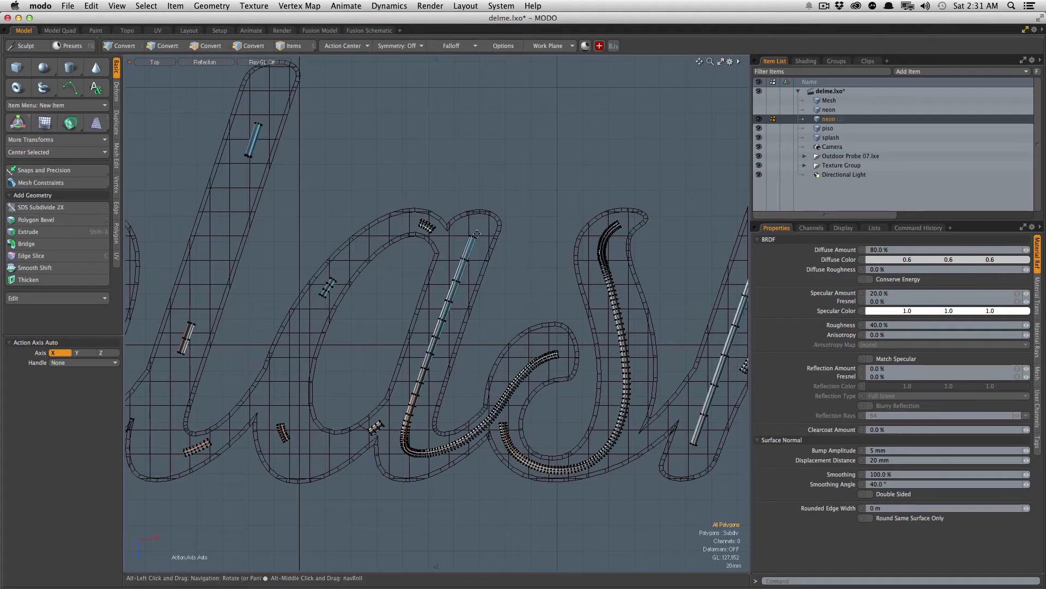
ctrl+alt+drag(464, 262, 490, 265)
key(l)
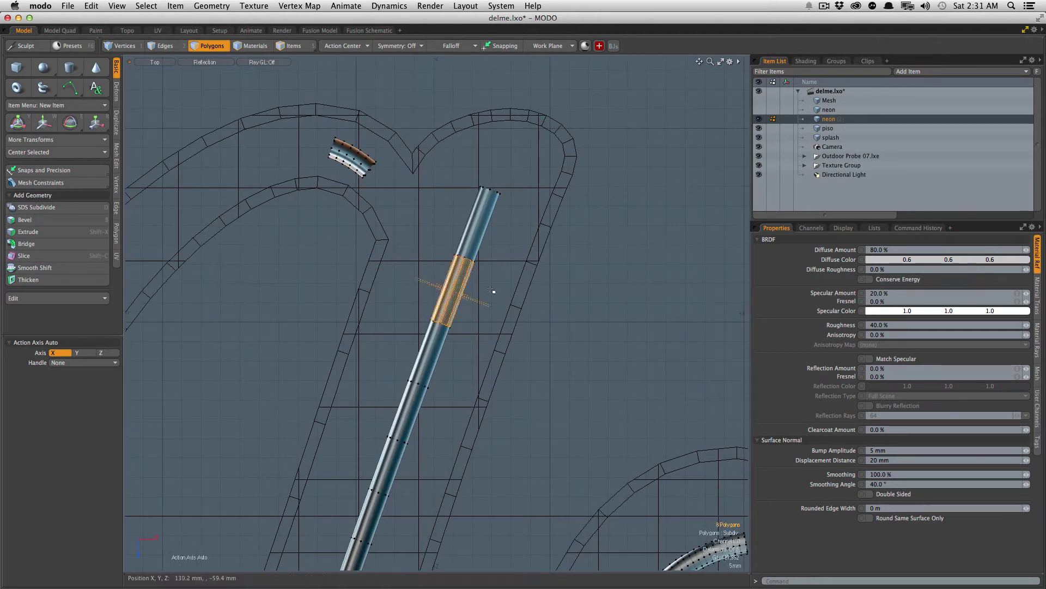
key(super+x)
key(super+v)
double_click(477, 243)
key(Delete)
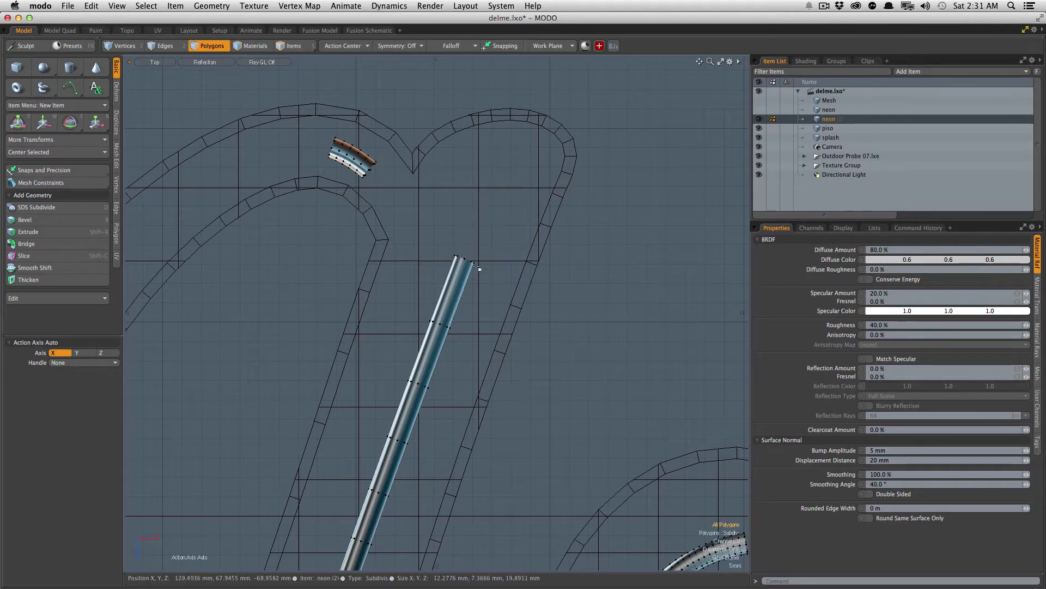
Step: Detach a single polygon ring on the lower part of the a's stem tube as its own band
ctrl+alt+drag(495, 394, 476, 394)
alt+drag(475, 393, 441, 262)
ctrl+alt+drag(388, 415, 431, 412)
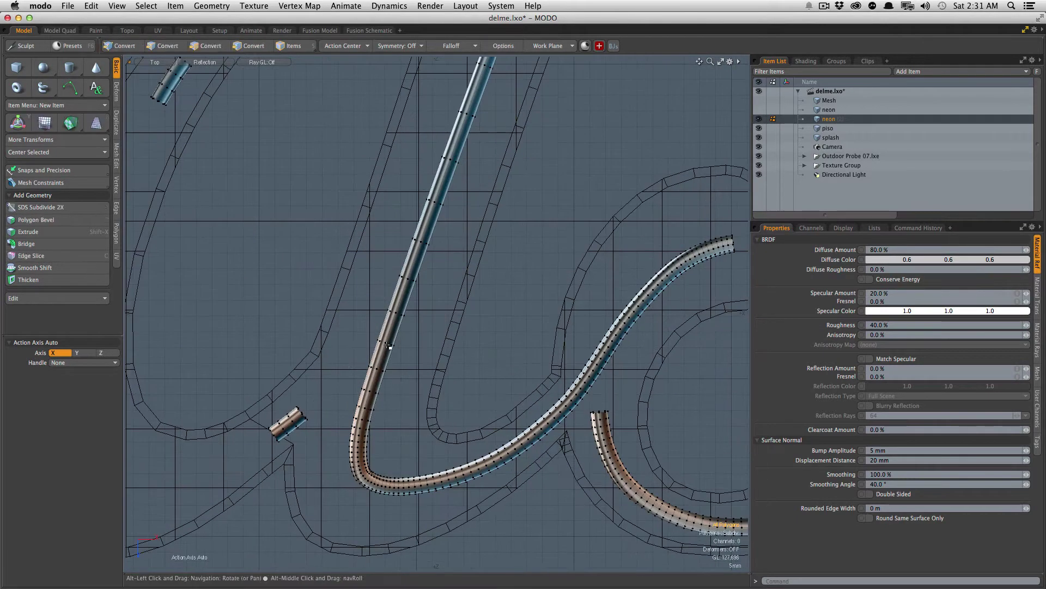
click(405, 302)
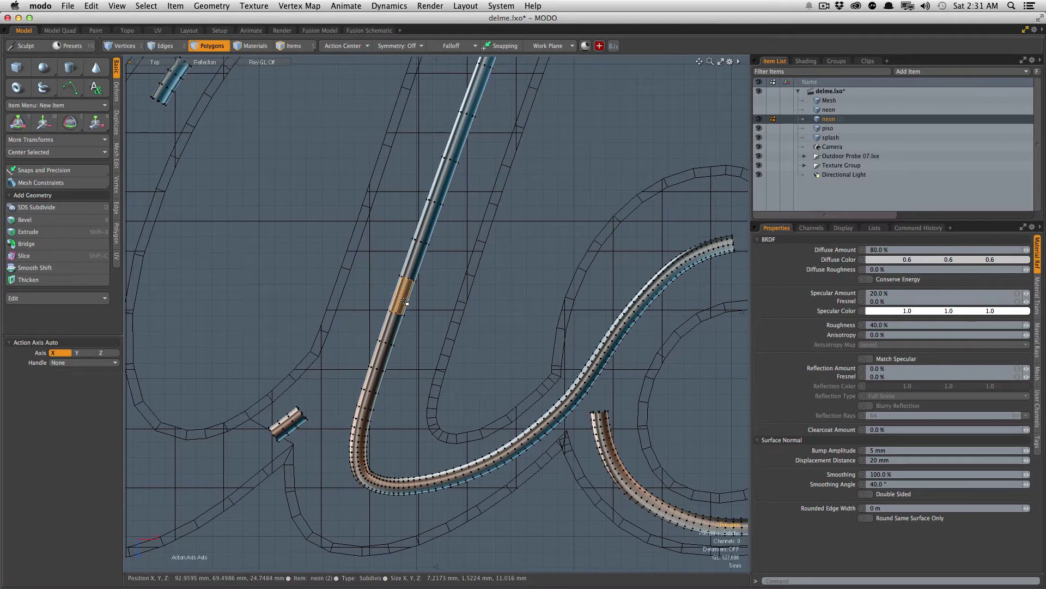
key(super+x)
key(super+v)
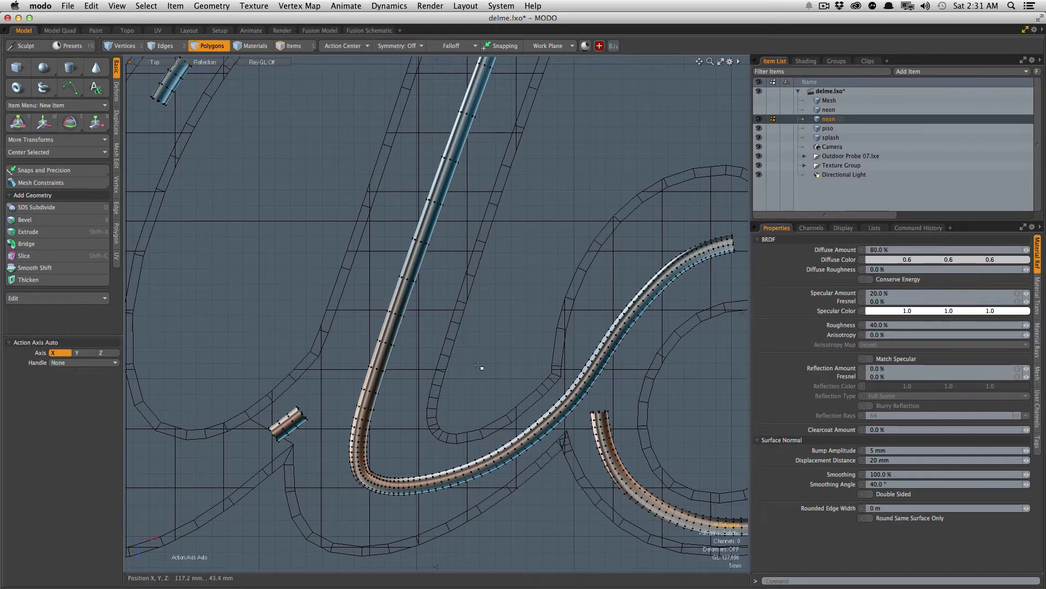
Step: Detach a short band on the bottom curve of the tube, just past the bend of the a's stem
ctrl+alt+drag(480, 371, 452, 381)
ctrl+alt+drag(388, 468, 445, 470)
key(shift+Up)
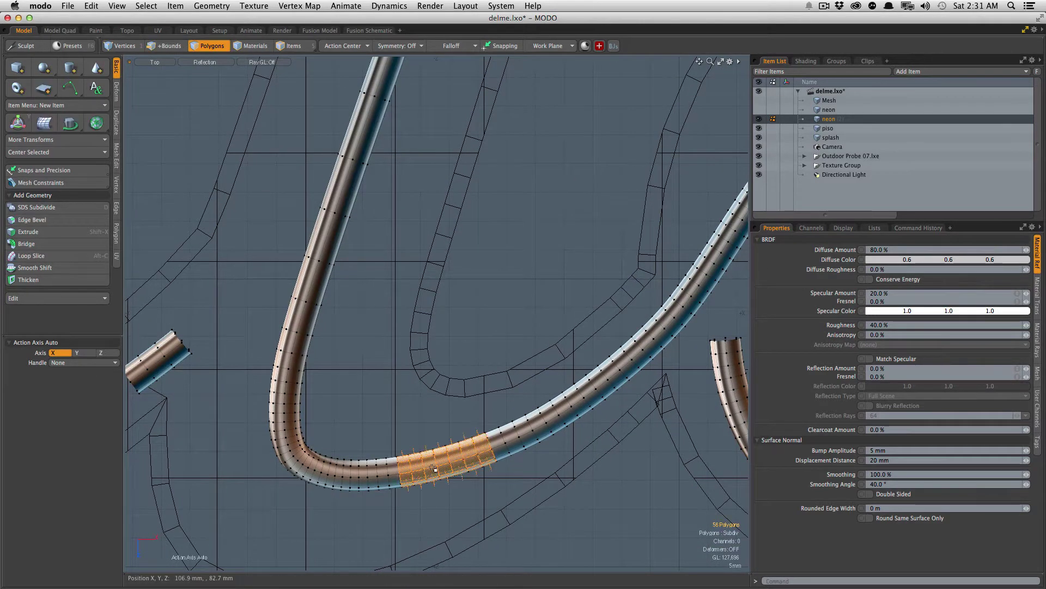
key(shift+Down)
key(super+x)
key(super+v)
Step: Detach a band of five polygon rings near the tube's upper end in the s's loop and delete the tube parts on both sides
scroll(432, 485, down, 3)
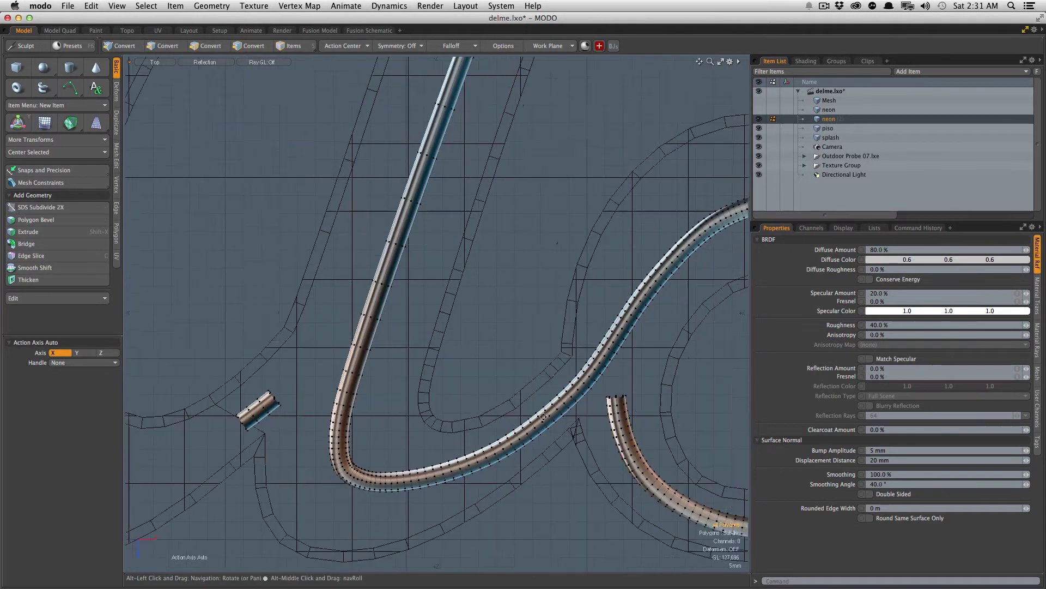
alt+drag(543, 417, 515, 458)
scroll(642, 332, down, 2)
alt+drag(642, 331, 512, 378)
scroll(562, 335, up, 5)
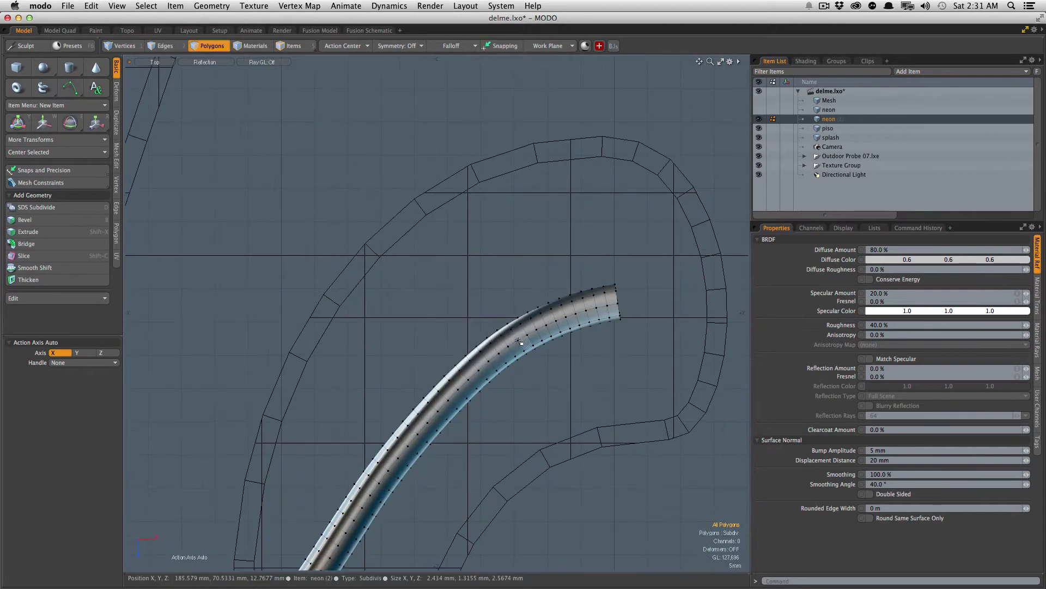
key(shift+Up)
key(shift+Up)
key(shift+Up)
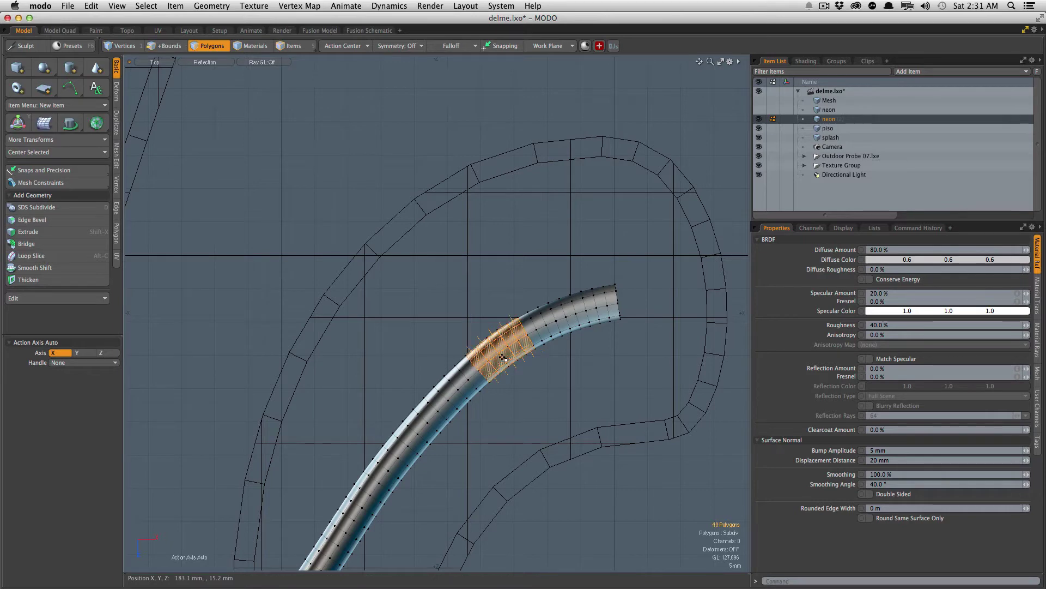
key(super+x)
key(super+v)
double_click(566, 317)
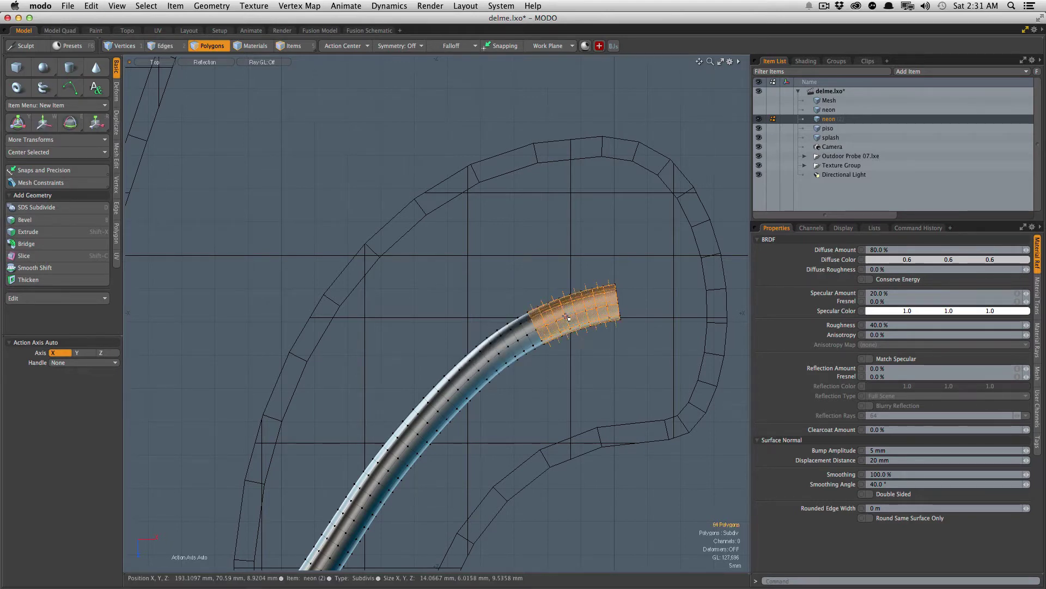
key(Delete)
double_click(436, 422)
key(Delete)
Step: Delete the leftover bend at the foot of the a's stem and the tube part between the stem's two bands
scroll(486, 349, down, 6)
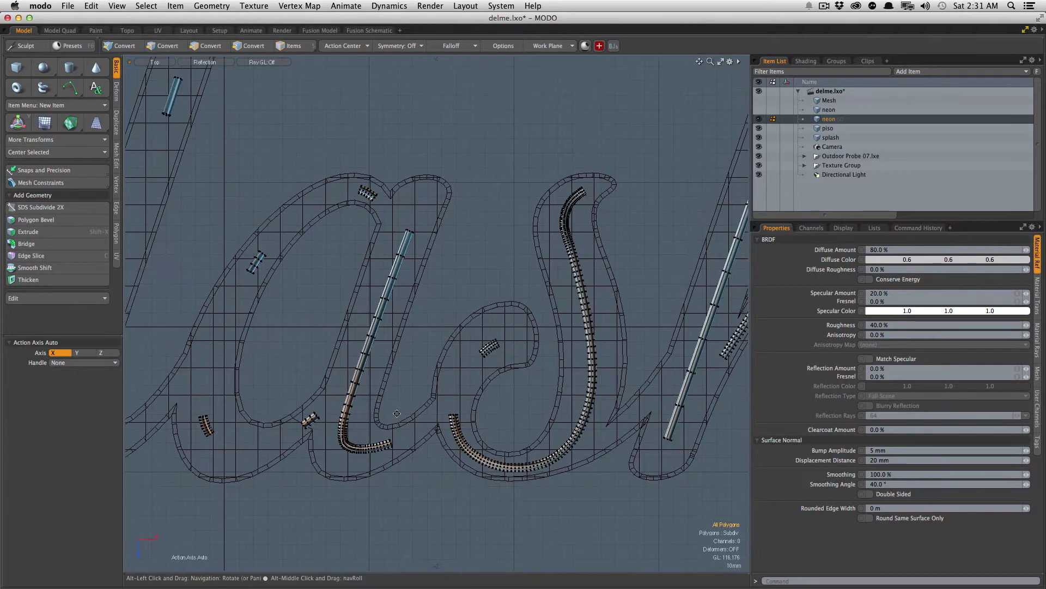
alt+drag(380, 436, 391, 399)
scroll(392, 399, up, 2)
double_click(386, 410)
key(Delete)
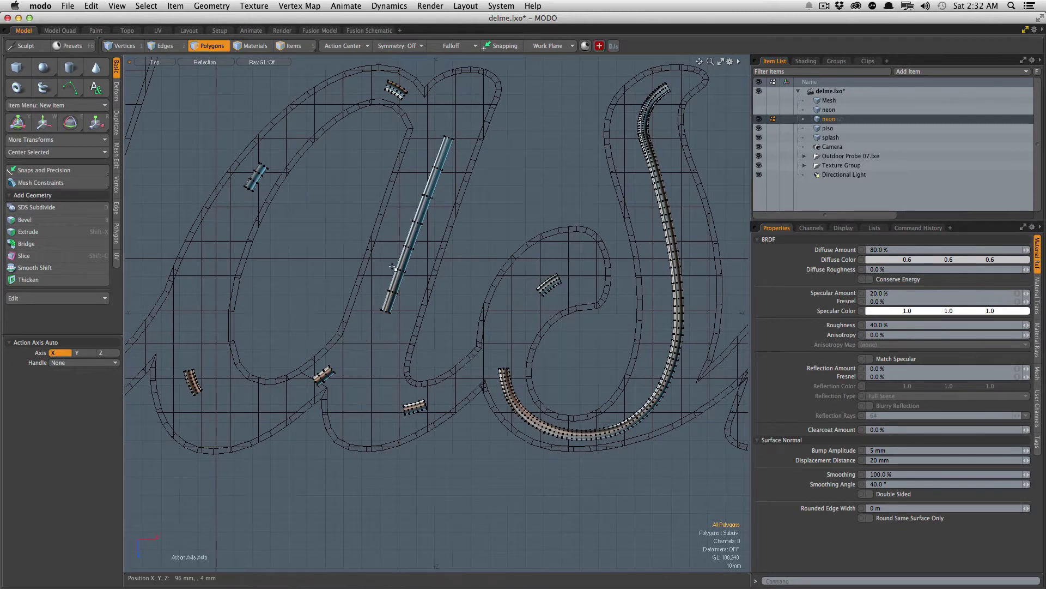
double_click(405, 265)
key(Delete)
Step: Detach a short band on the lower-left curve of the s's tube and delete the tube end above it
scroll(448, 330, down, 2)
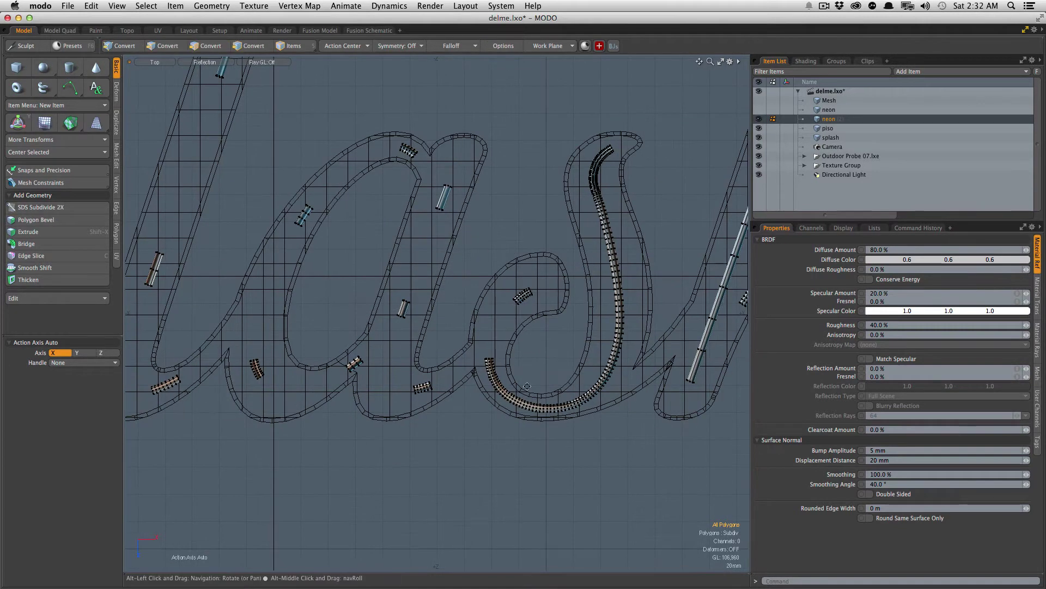
scroll(493, 372, up, 7)
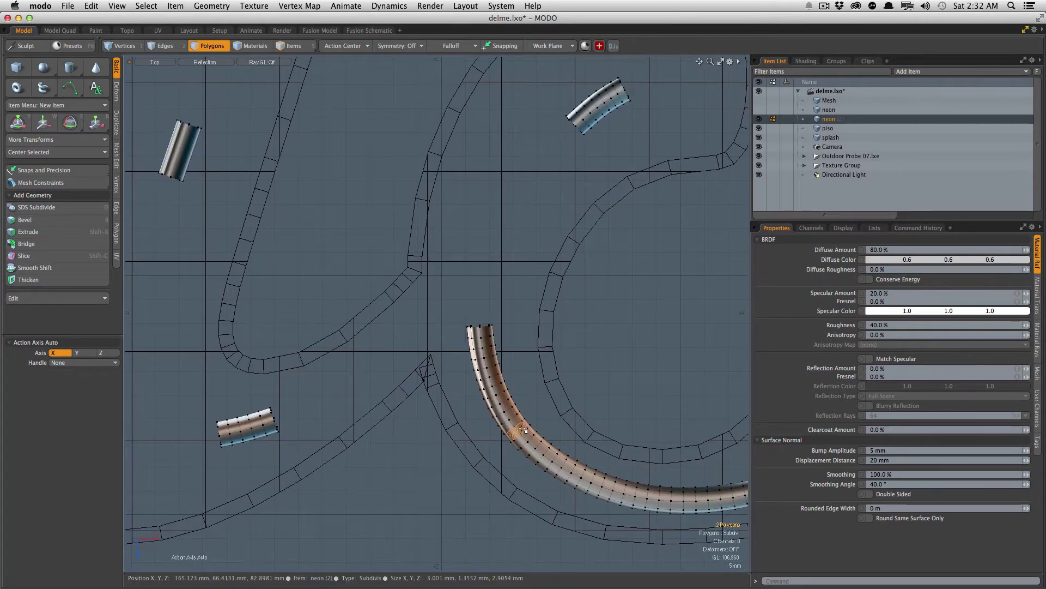
key(l)
key(shift+Up)
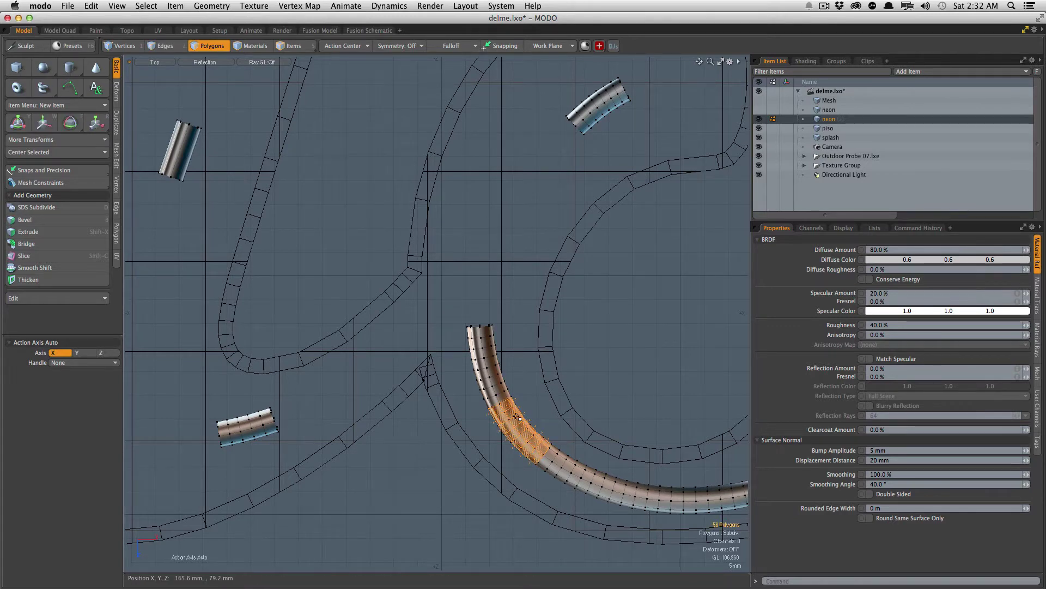
key(Delete)
key(super+z)
key(super+z)
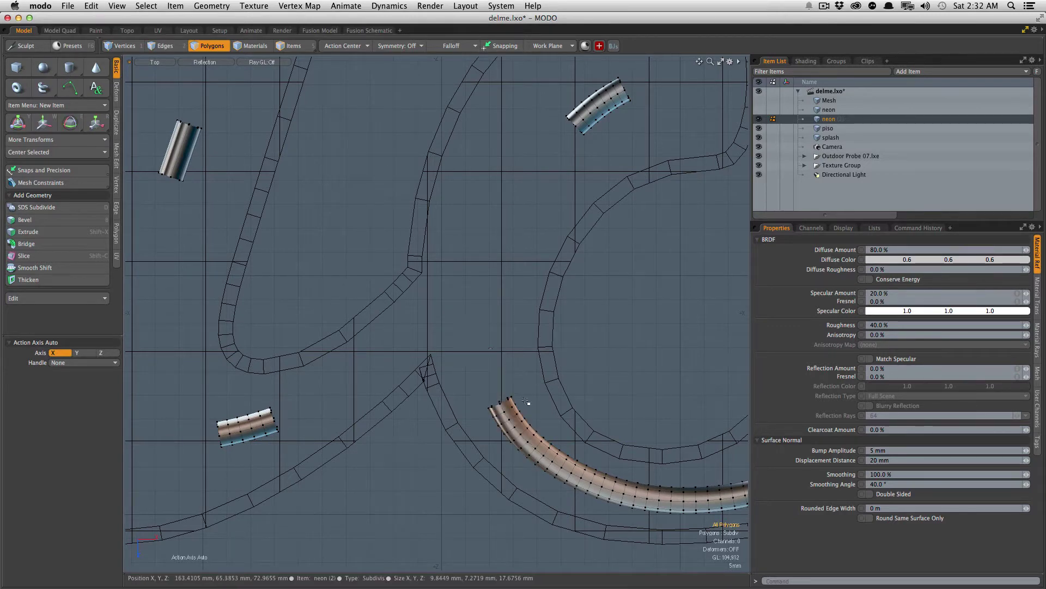
Step: Detach a band of three polygon rings on the right side of the s's tube, about halfway down its main stroke
scroll(498, 431, down, 5)
alt+drag(498, 431, 435, 502)
scroll(494, 449, up, 2)
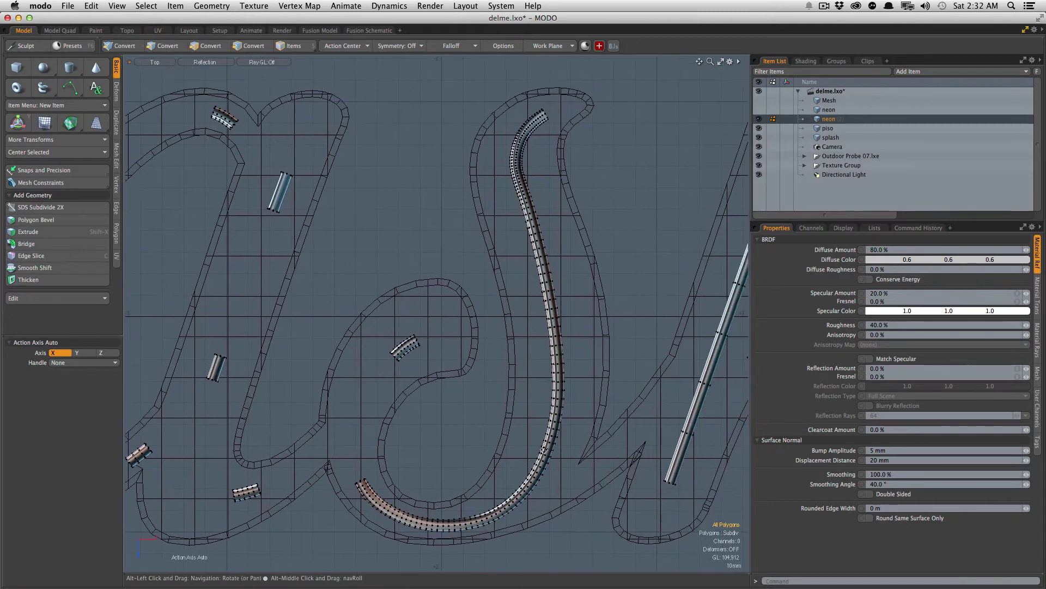
scroll(579, 387, up, 5)
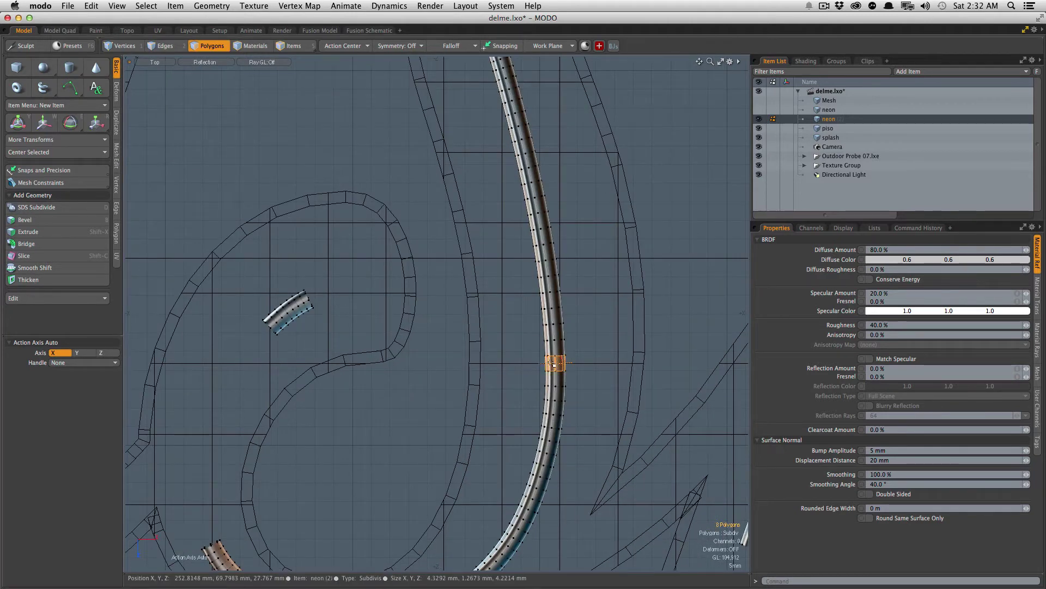
key(shift+Up)
key(shift+Up)
key(shift+Down)
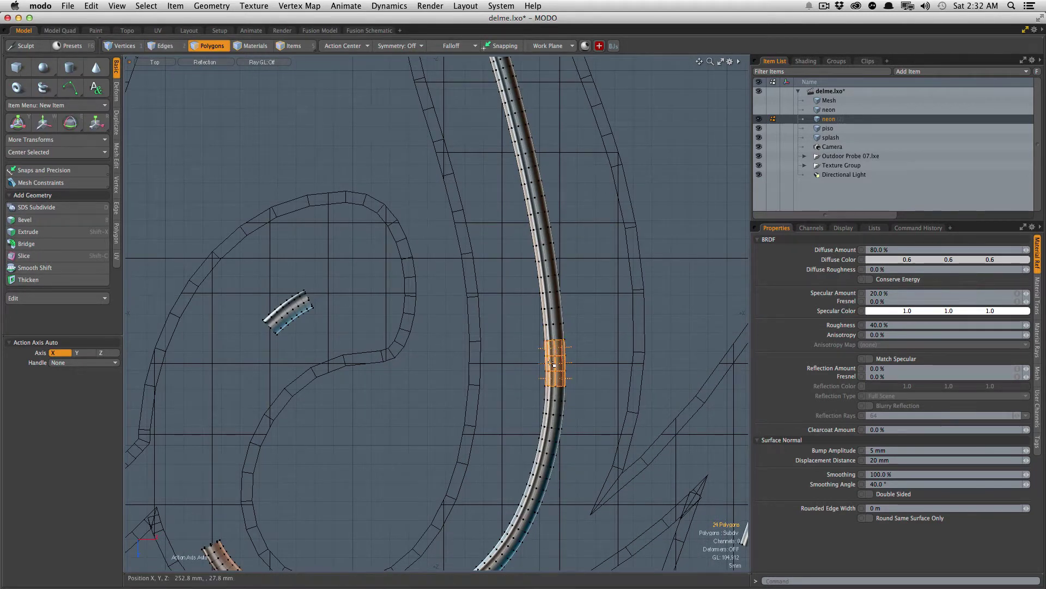
key(super+v)
Step: Detach a band of five polygon rings near the upper end of the s's tube, just below its bend
scroll(551, 362, down, 2)
alt+drag(490, 103, 542, 299)
scroll(542, 294, up, 5)
click(551, 281)
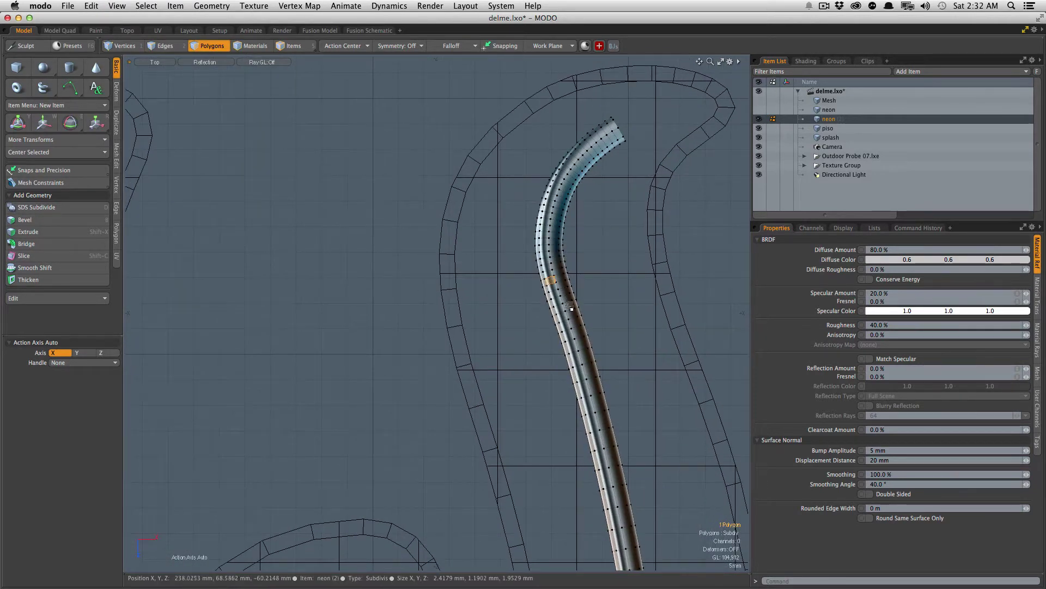
key(shift+Up)
key(shift+Up)
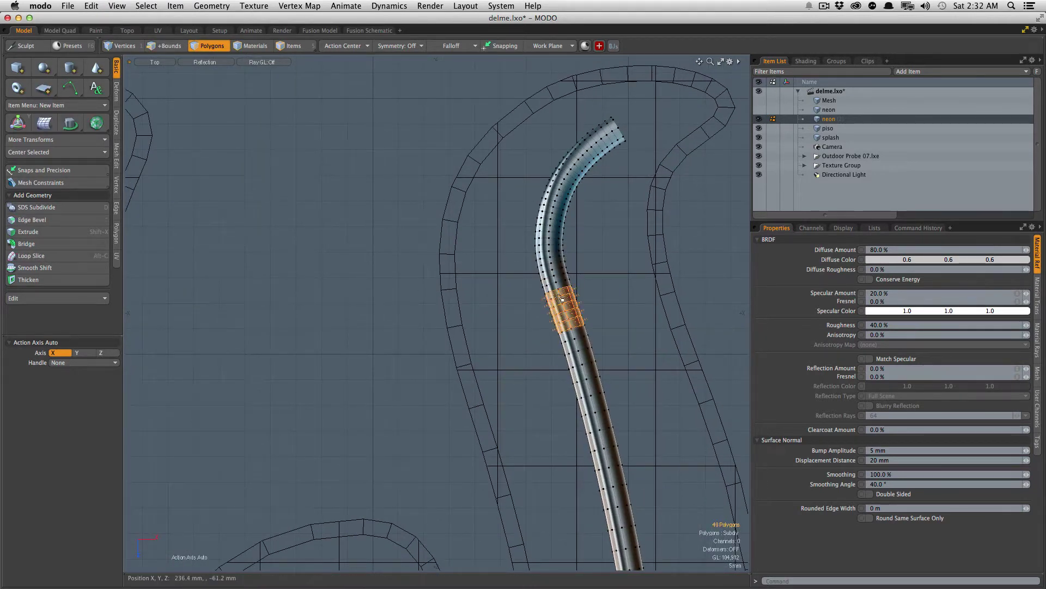
key(super+x)
key(super+v)
Step: Delete the s's leftover tube end above the upper band and the tube parts between its remaining bands
double_click(554, 224)
key(Delete)
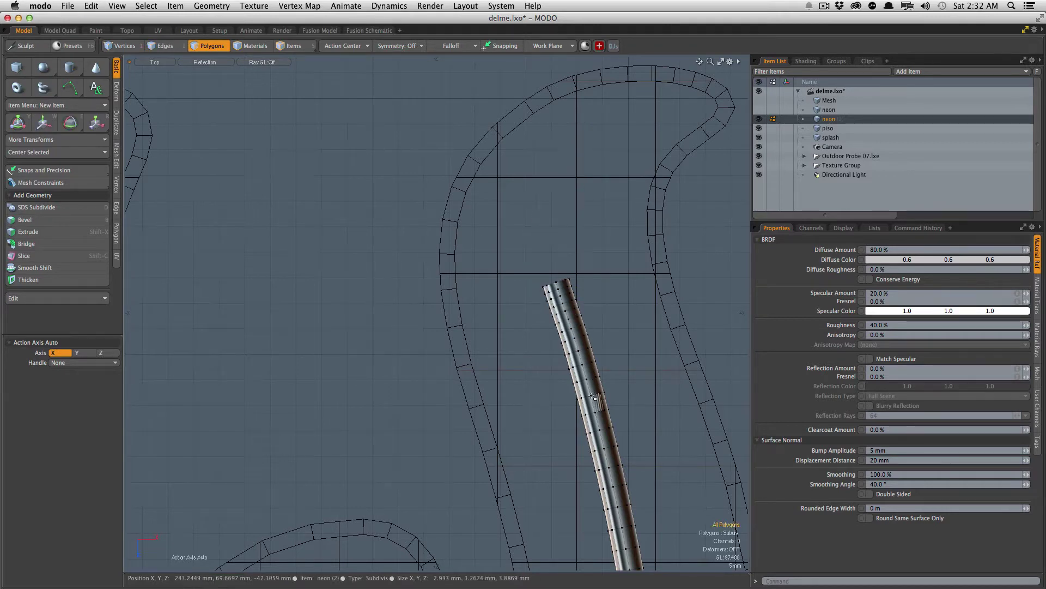
double_click(595, 401)
key(Delete)
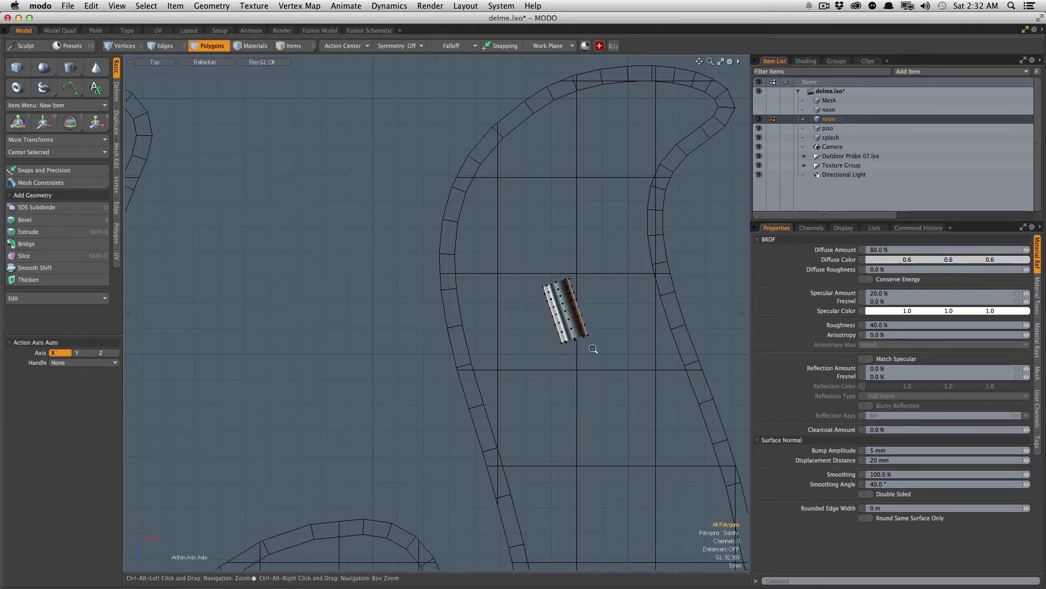
ctrl+alt+drag(594, 349, 540, 439)
double_click(538, 438)
key(h)
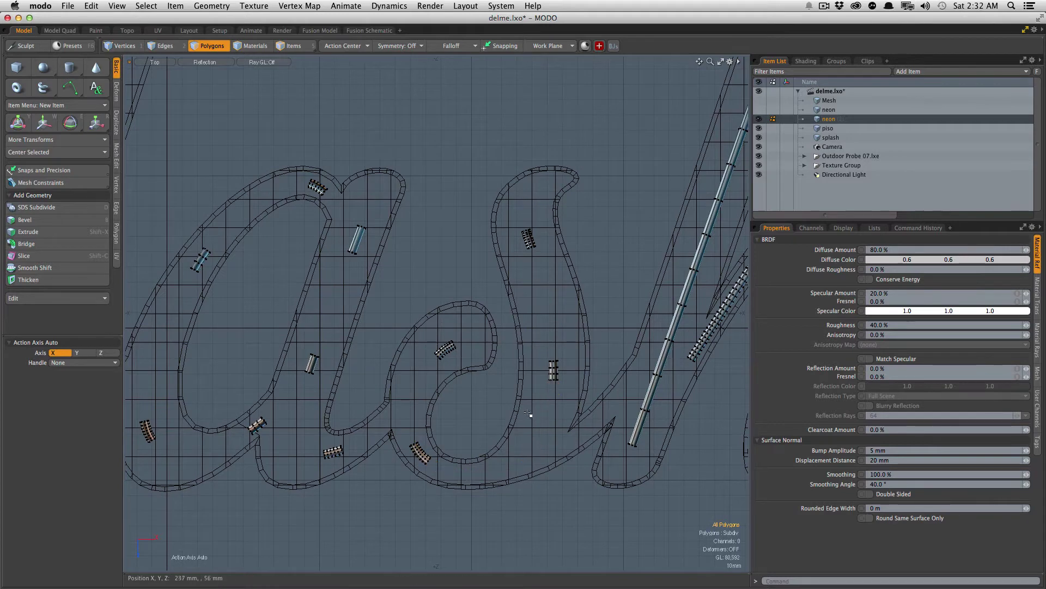
Step: Detach a one-segment band near the foot of the h's stem tube
scroll(534, 420, down, 3)
scroll(560, 432, up, 4)
click(539, 415)
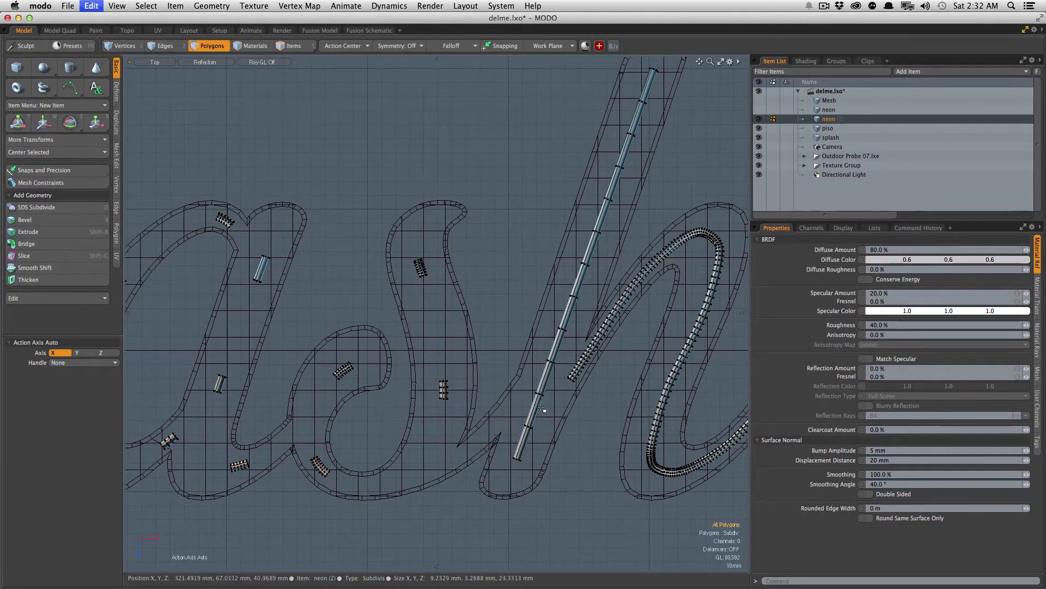
scroll(541, 409, down, 2)
scroll(531, 430, up, 2)
click(529, 436)
scroll(549, 347, up, 3)
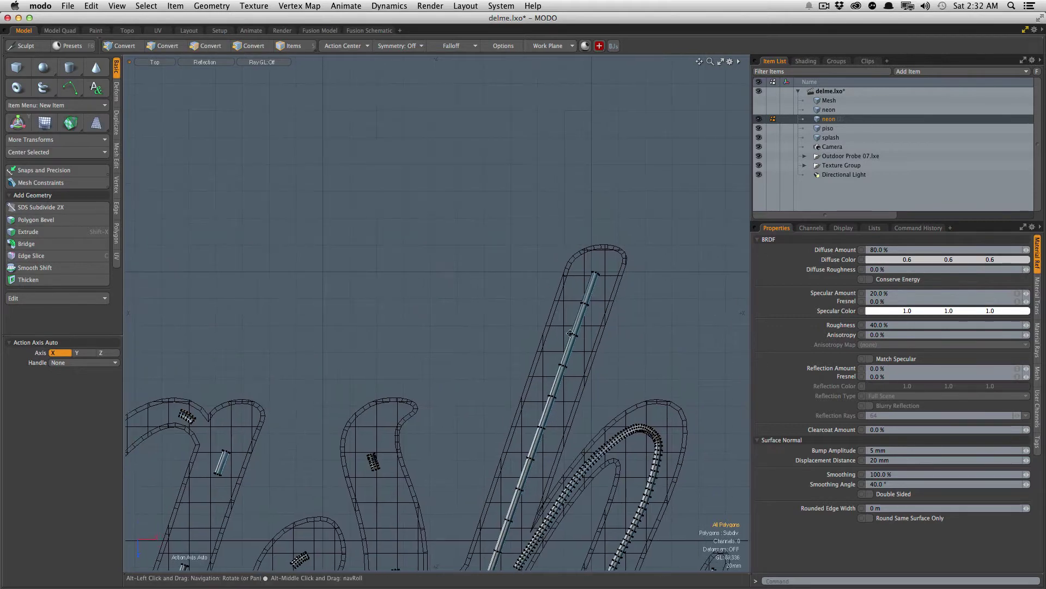
Step: Detach a one-segment band near the top of the h's stem tube and delete the rest of the stem's tube
click(574, 333)
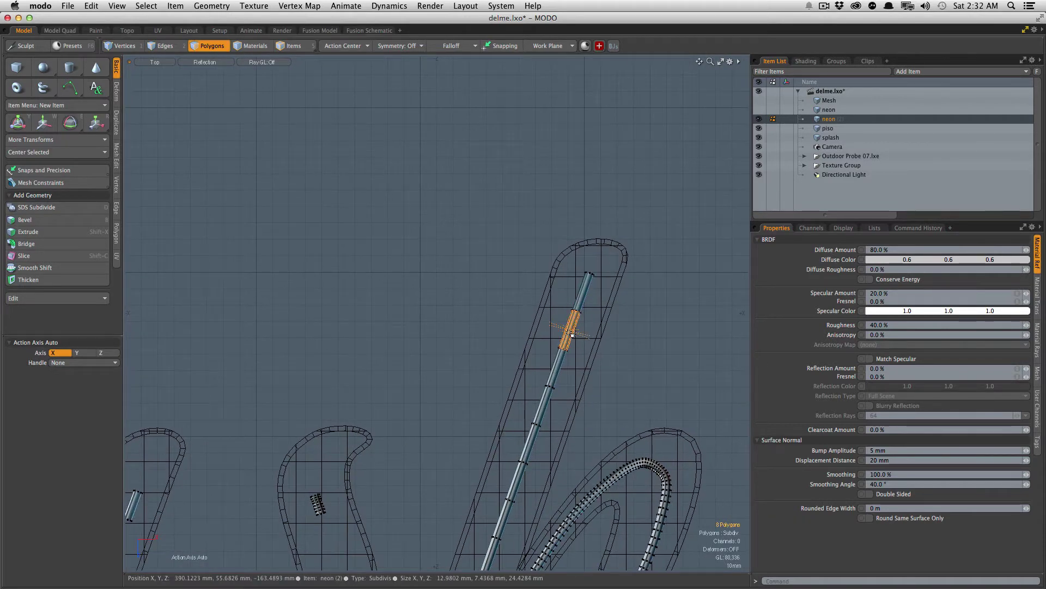
click(611, 303)
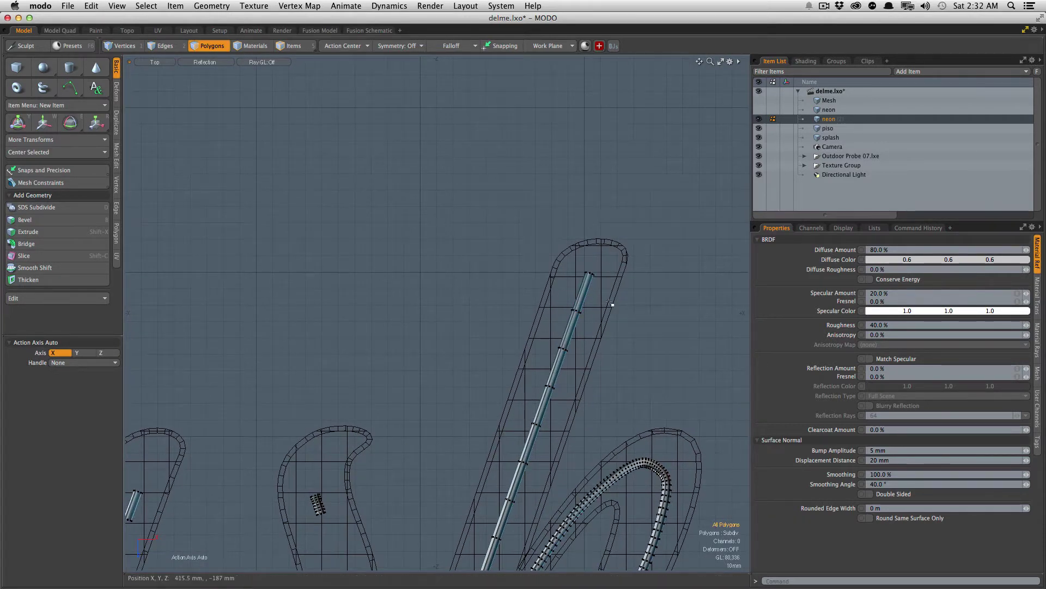
double_click(557, 376)
key(Delete)
mouse_move(573, 429)
ctrl+alt+mouse_down()
mouse_move(493, 435)
mouse_move(474, 392)
mouse_move(547, 352)
ctrl+alt+mouse_up()
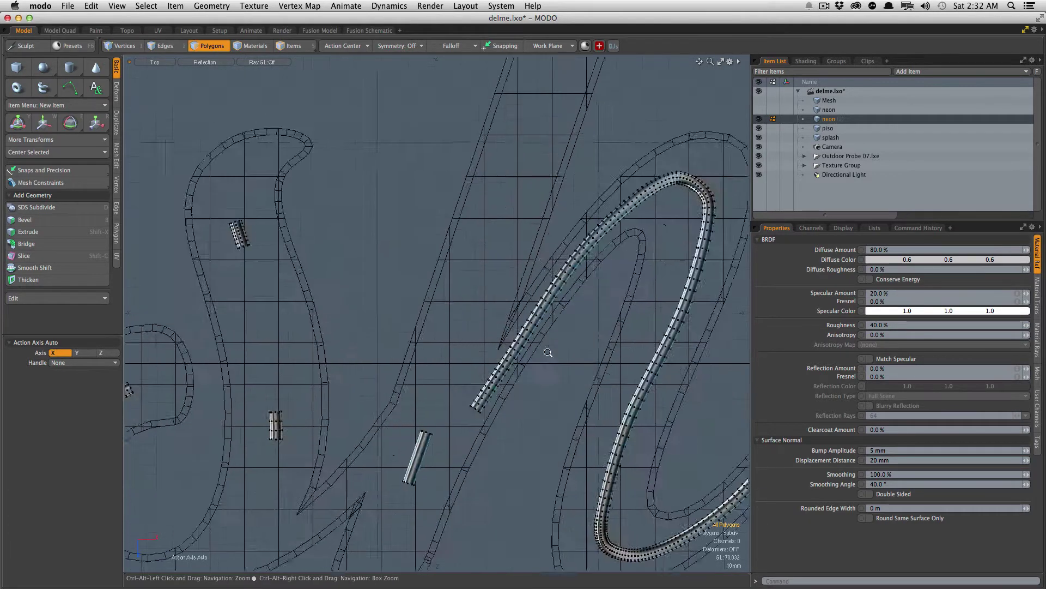
Step: Delete a short section near the lower start of the h's arch tube, leaving the tube's end as a separate band
scroll(518, 359, up, 2)
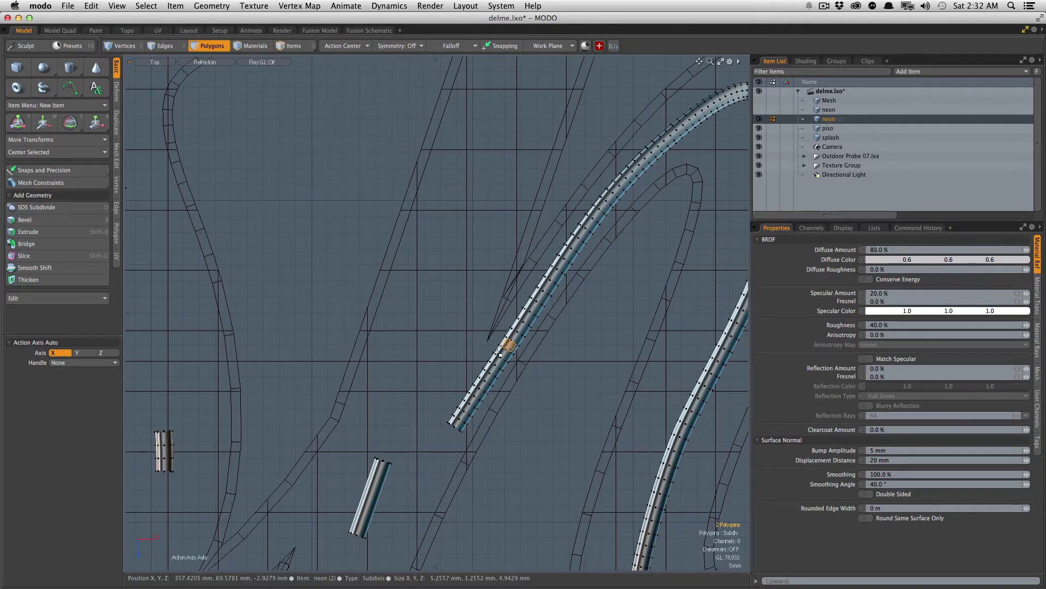
key(l)
key(Delete)
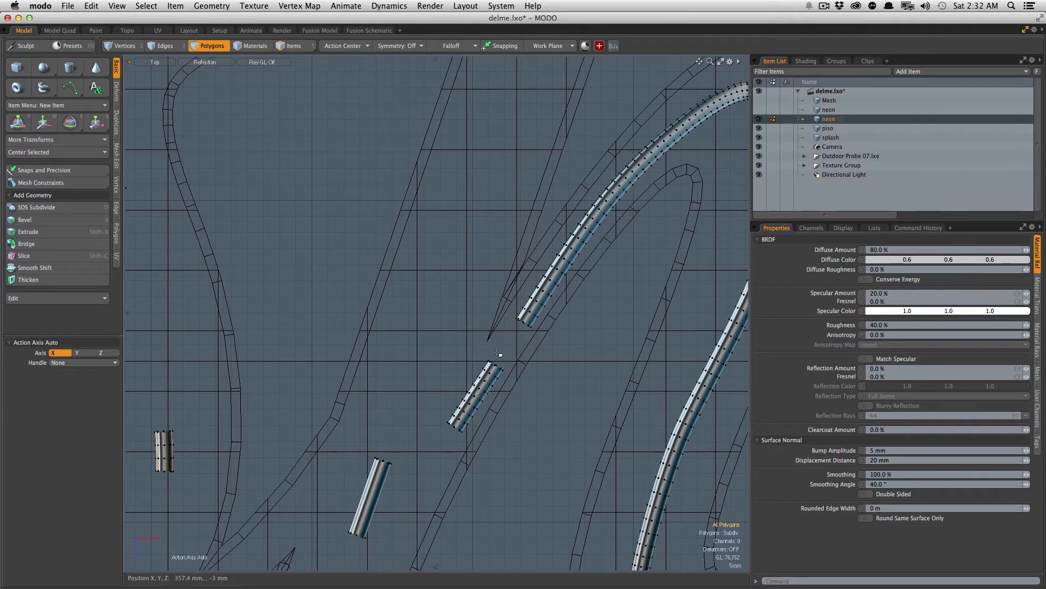
Step: Detach a band of nine polygon rings on the bend atop the h's arch and delete the tube part leading up to it
mouse_move(493, 315)
ctrl+alt+mouse_down()
mouse_move(586, 236)
mouse_move(527, 294)
mouse_move(475, 313)
ctrl+alt+mouse_up()
ctrl+alt+drag(587, 253, 598, 293)
key(l)
key(shift+Up)
key(shift+Up)
key(shift+Up)
key(shift+Up)
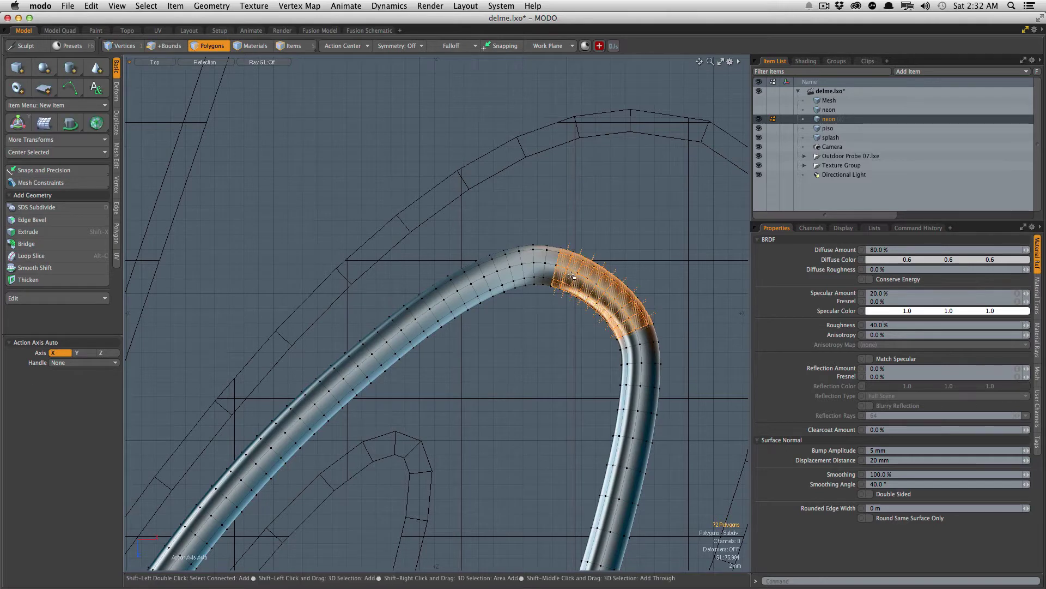
key(super+x)
key(super+v)
double_click(520, 286)
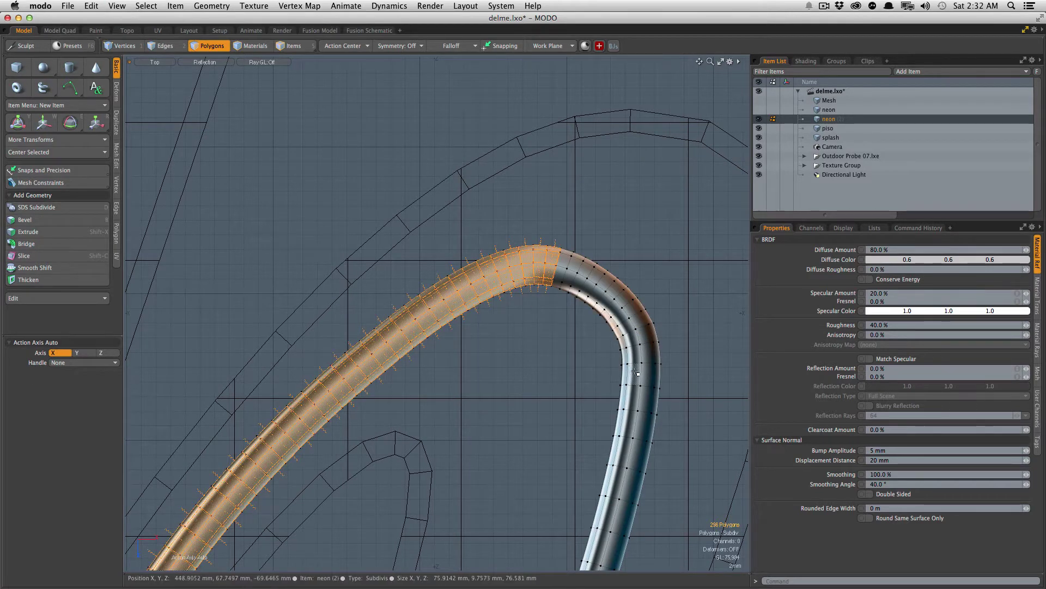
key(Delete)
Step: Detach a band of three polygon rings low on the h's second downstroke and delete the tube part above it
scroll(573, 349, down, 5)
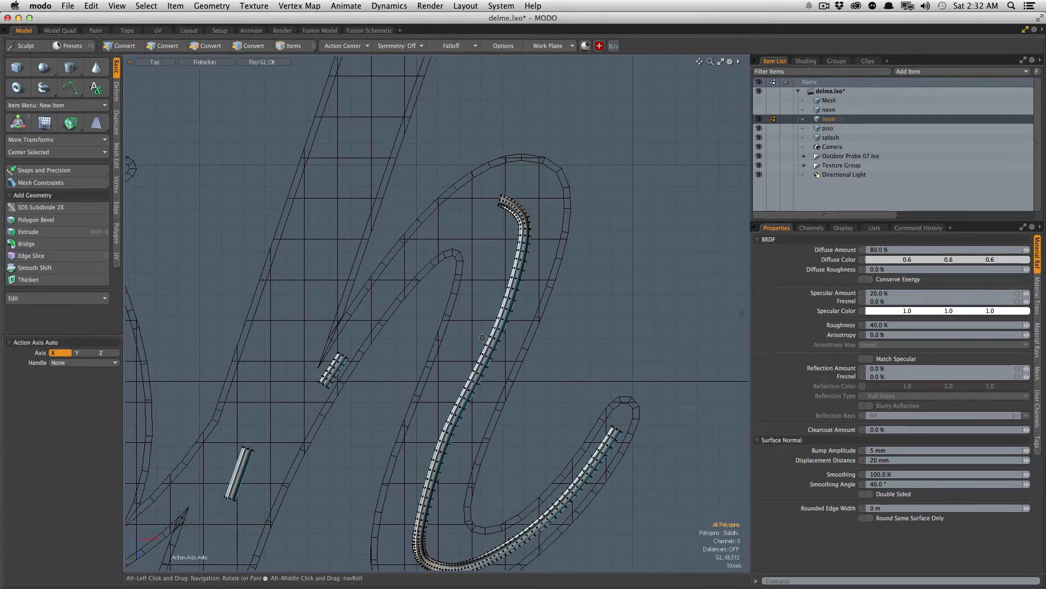
shift+click(434, 464)
key(l)
ctrl+alt+drag(442, 472, 470, 461)
key(super+z)
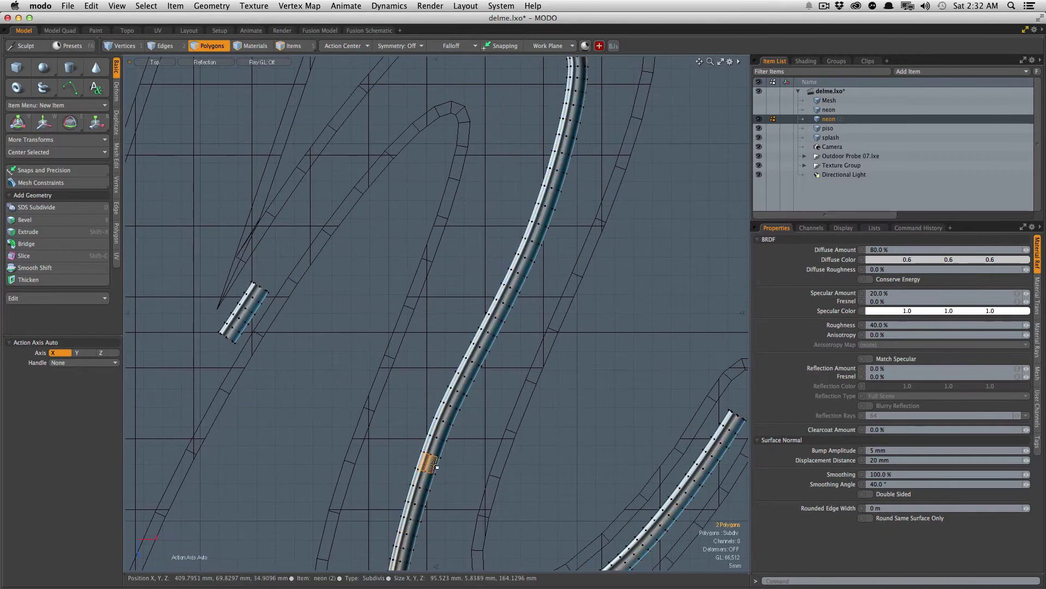
key(shift+Up)
key(shift+Up)
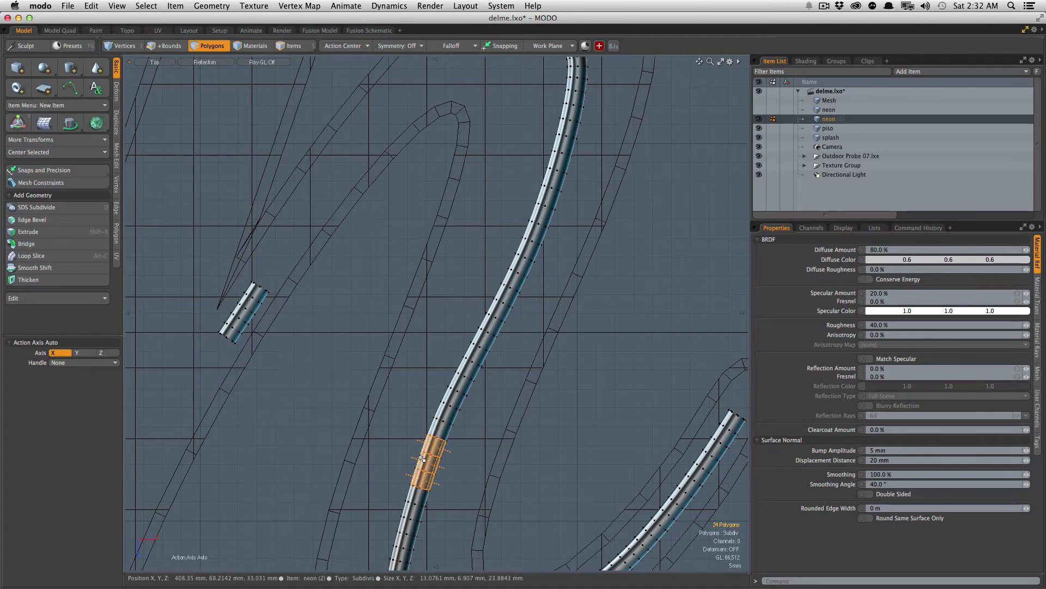
double_click(468, 399)
key(Delete)
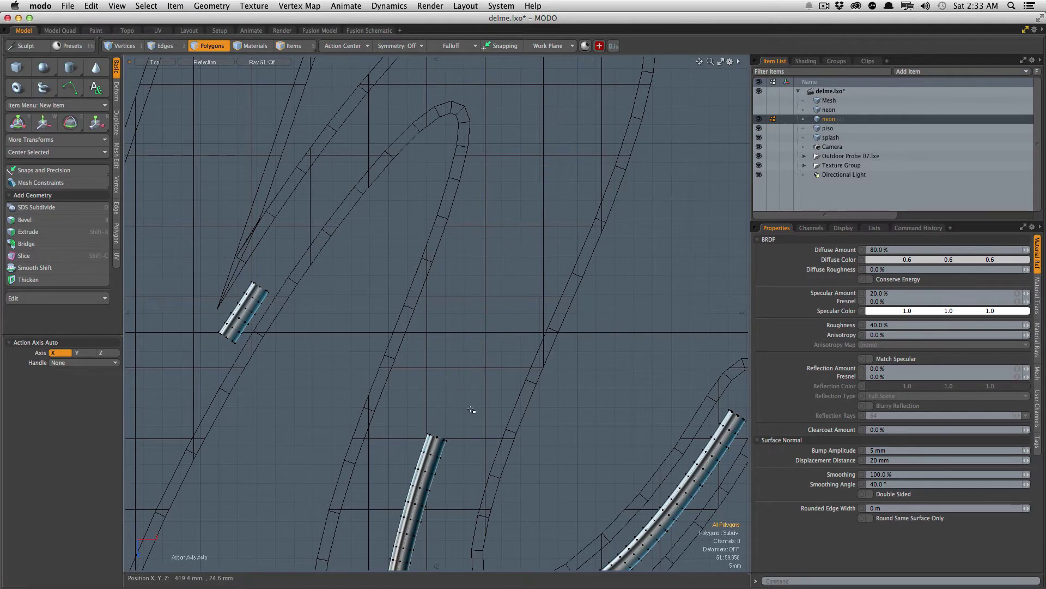
Step: Detach a band of three polygon rings on the h's rising exit stroke
scroll(472, 414, down, 4)
scroll(562, 366, up, 4)
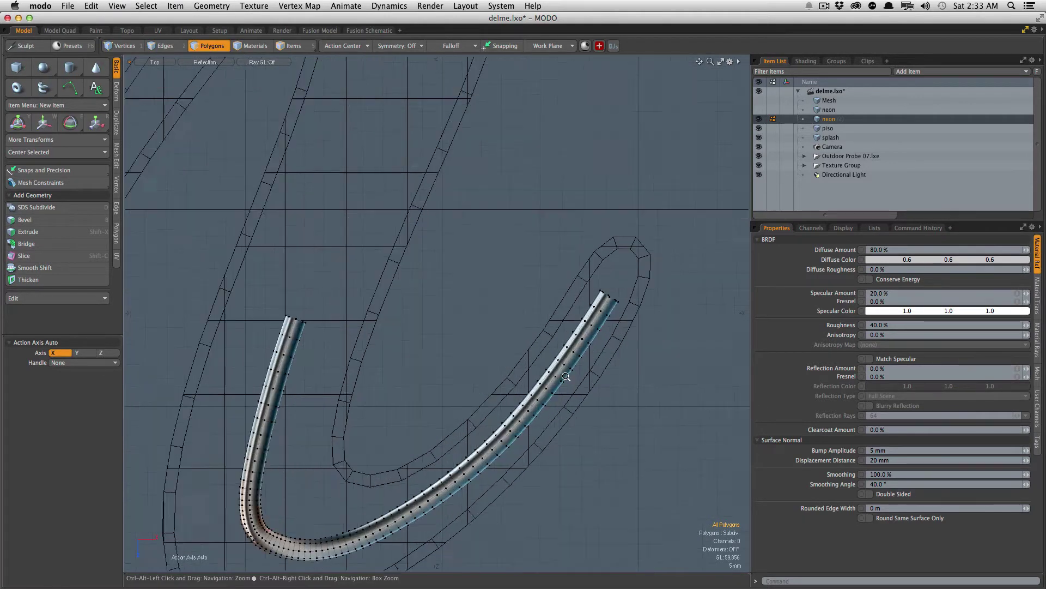
key(l)
key(shift+Up)
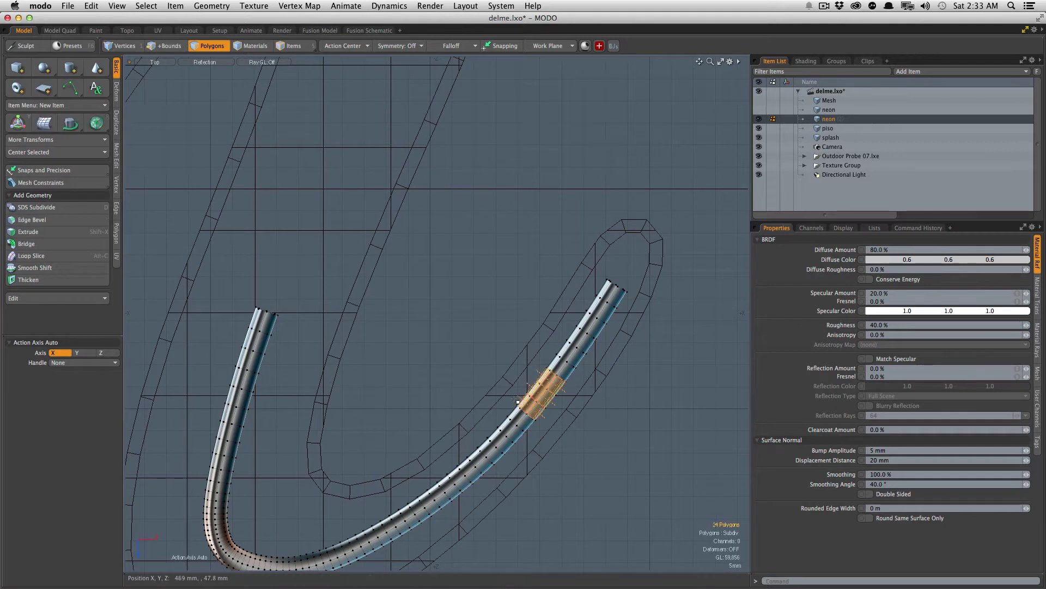
key(shift+Up)
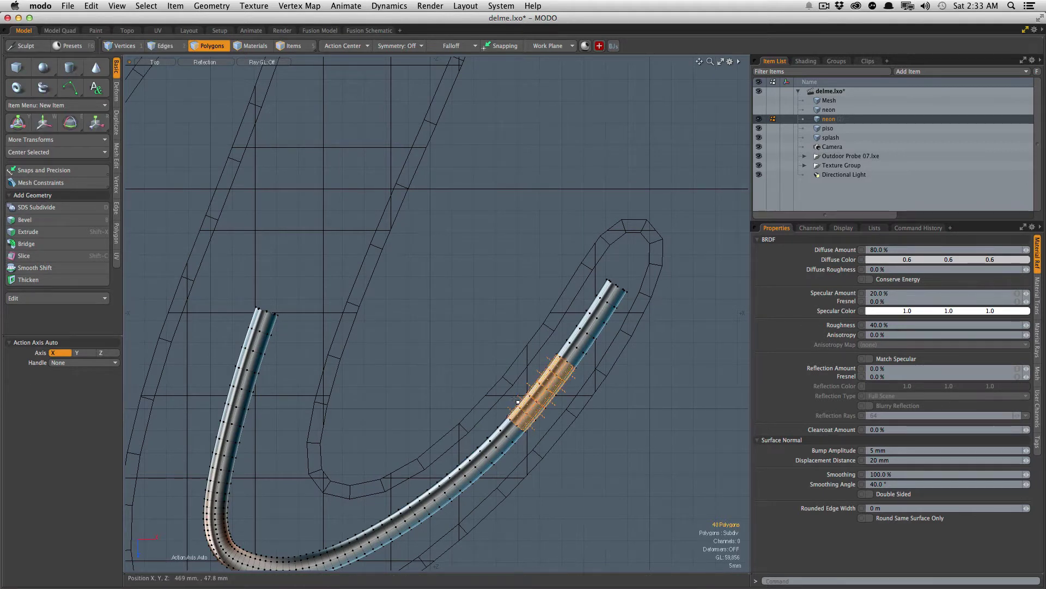
key(shift+Down)
key(super+x)
key(super+v)
Step: Delete the leftover tube parts on both sides of the band in the h's exit stroke
double_click(584, 343)
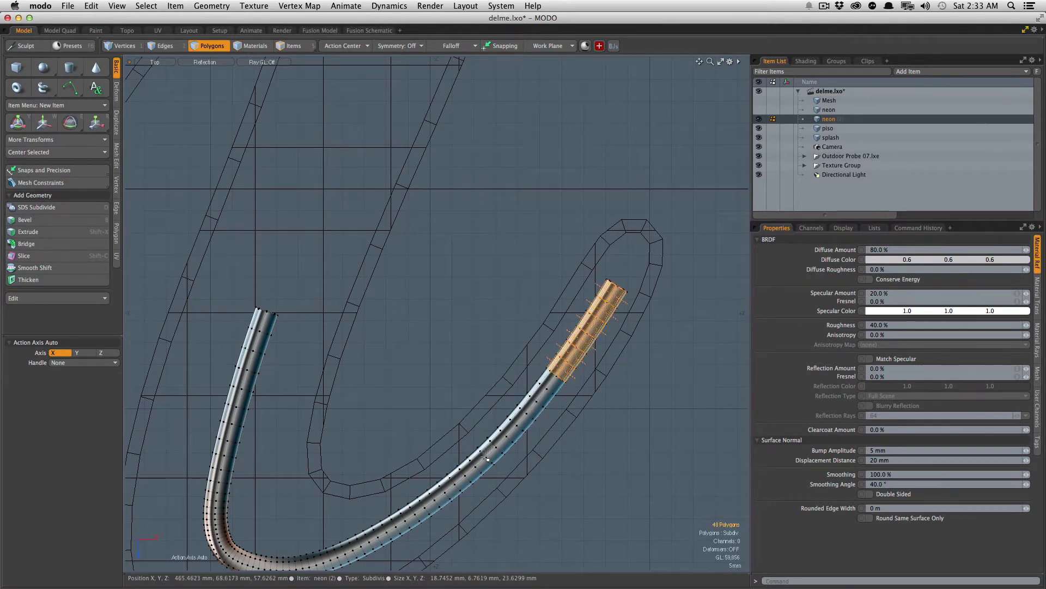
key(Delete)
double_click(485, 457)
key(Delete)
ctrl+alt+drag(514, 350, 599, 434)
scroll(482, 371, down, 6)
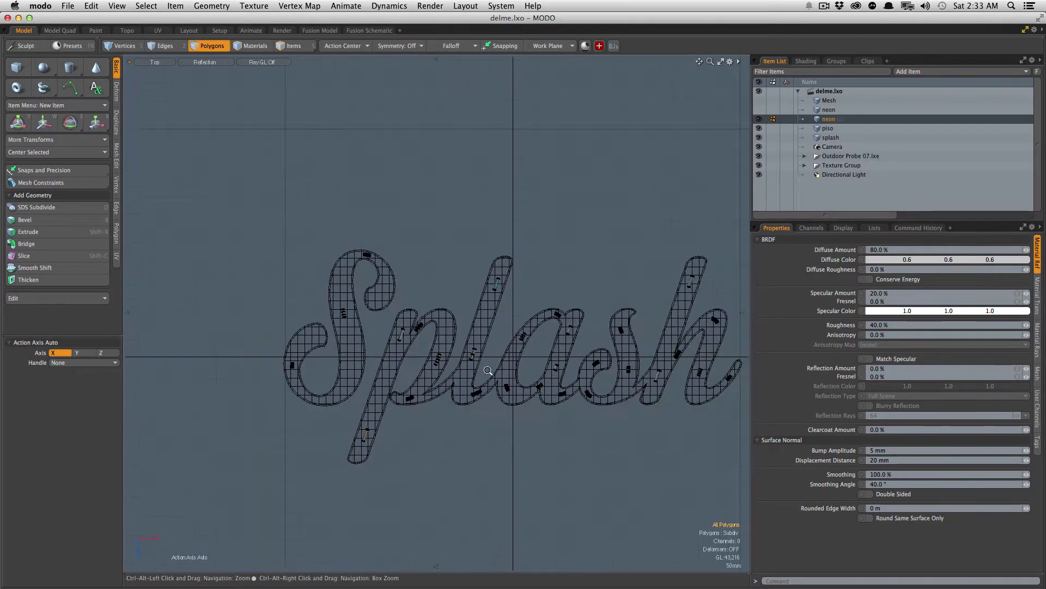
Step: Assign a new material named "neon metal" to all the bands
key(m)
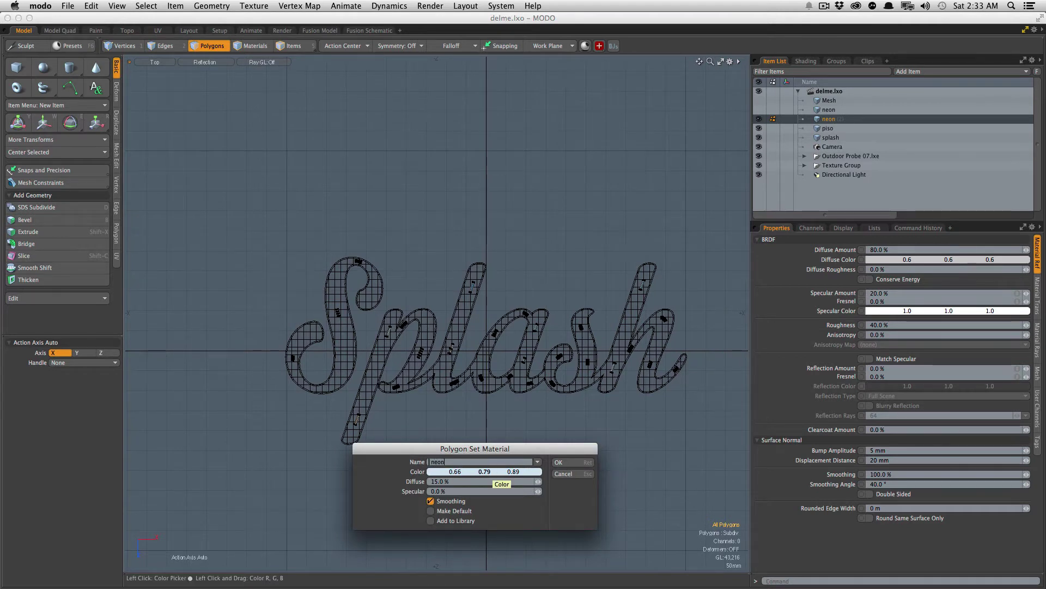
text(neon metal)
key(Return)
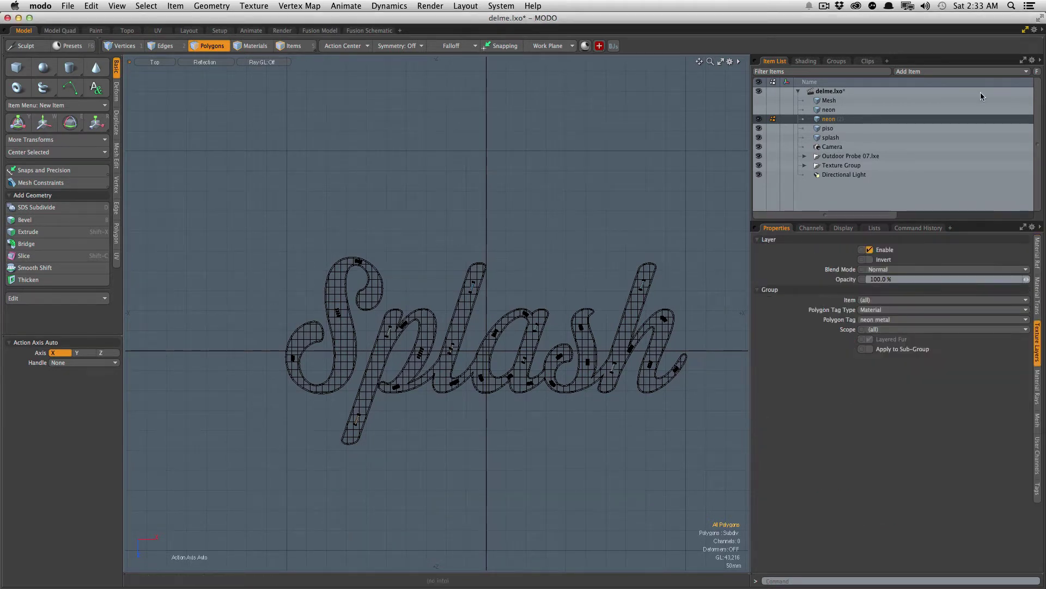
Step: Delete the default Material layer inside the neon metal group of the shader tree
click(806, 61)
click(777, 138)
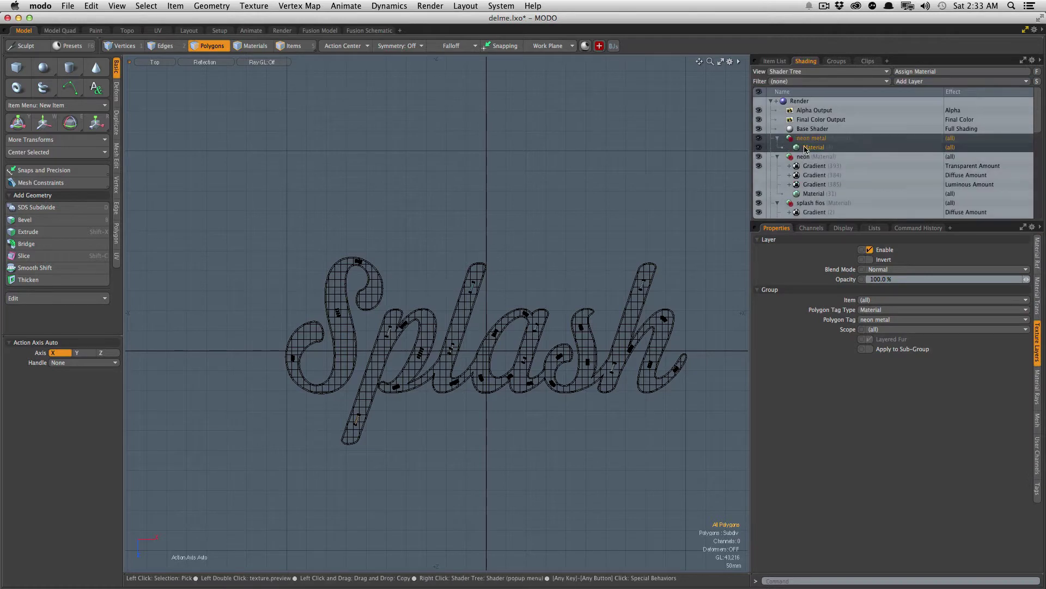
click(811, 145)
key(Delete)
Step: Apply the Metal Scratched 01 preset from the Enhanced modo Metals materials to the neon metal group, then return to the item list
key(F6)
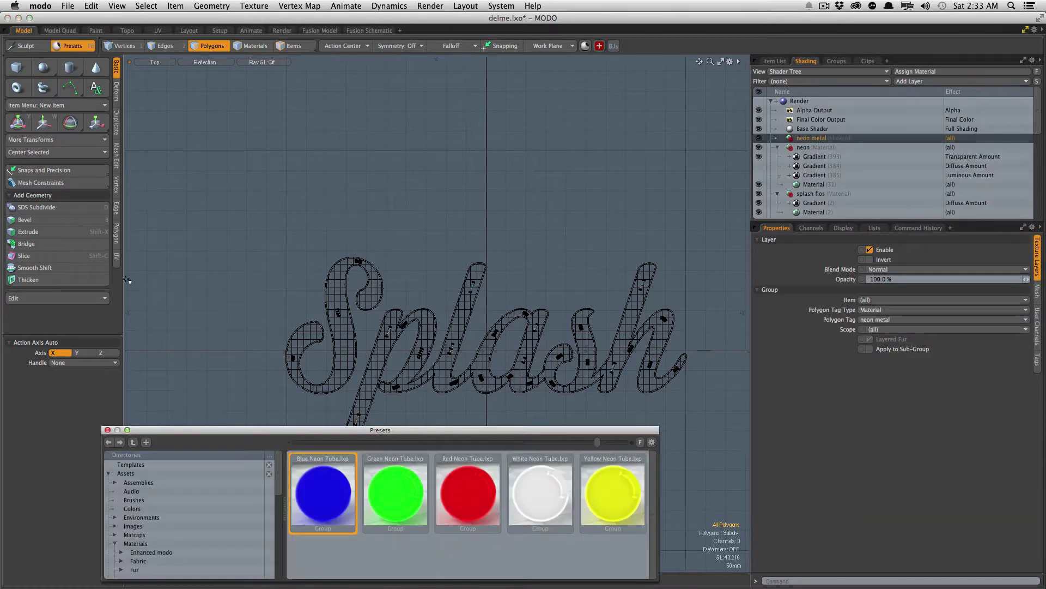
drag(136, 434, 95, 175)
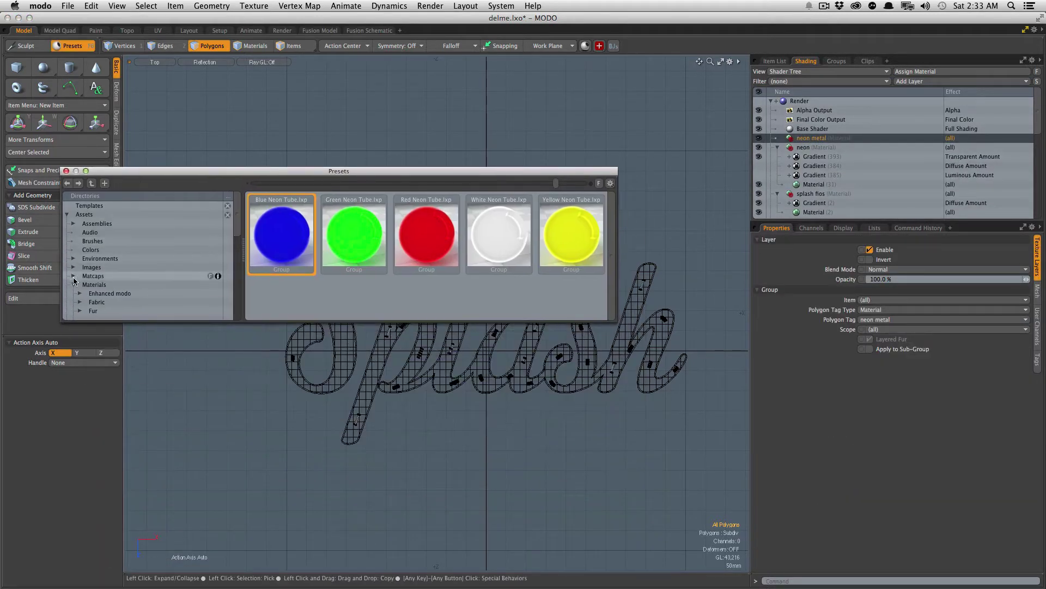
click(80, 293)
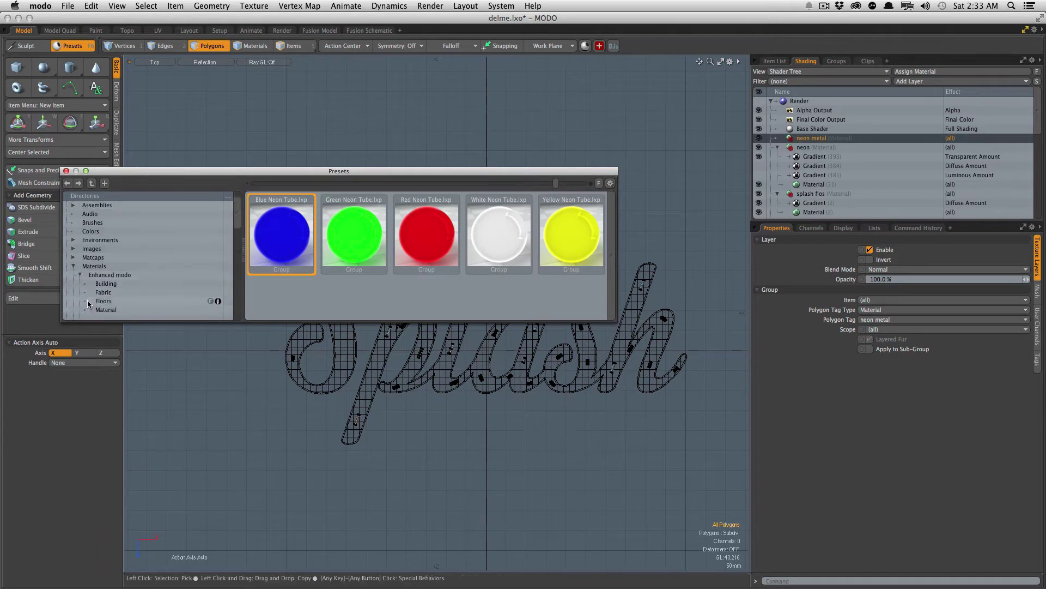
click(101, 249)
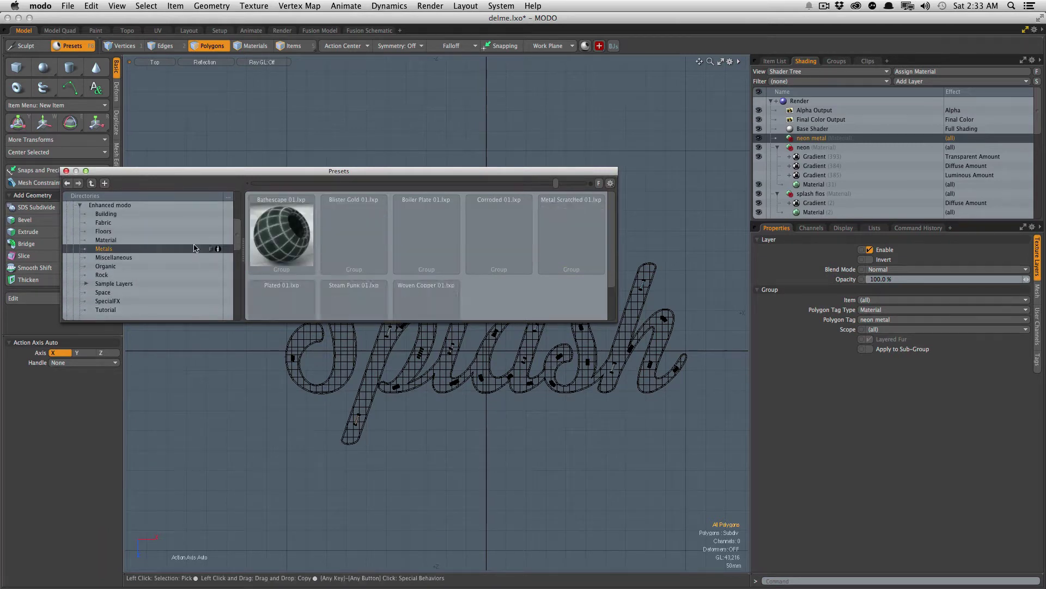
double_click(547, 235)
click(66, 172)
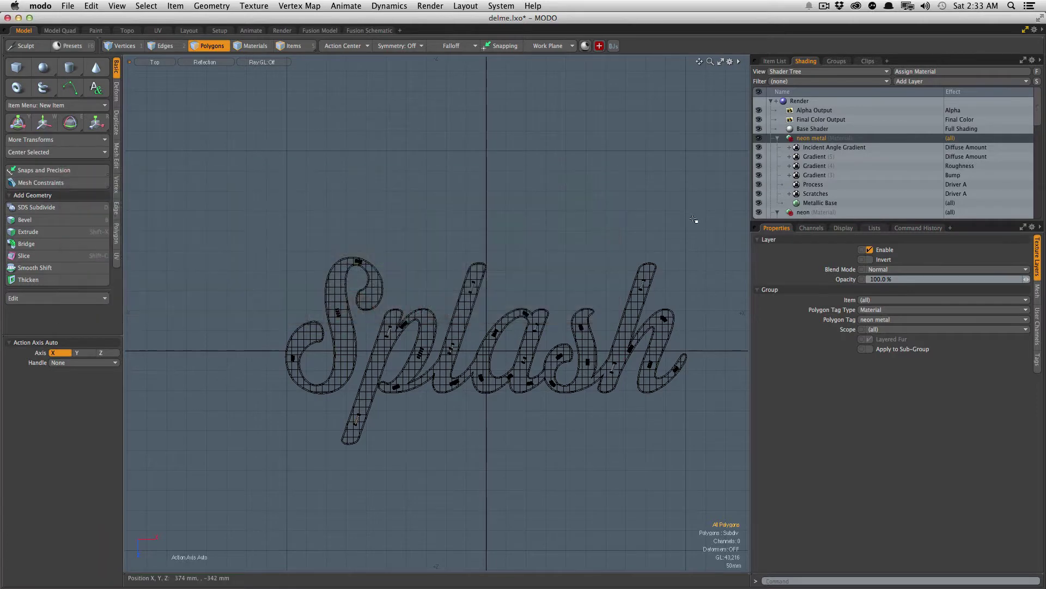
click(775, 60)
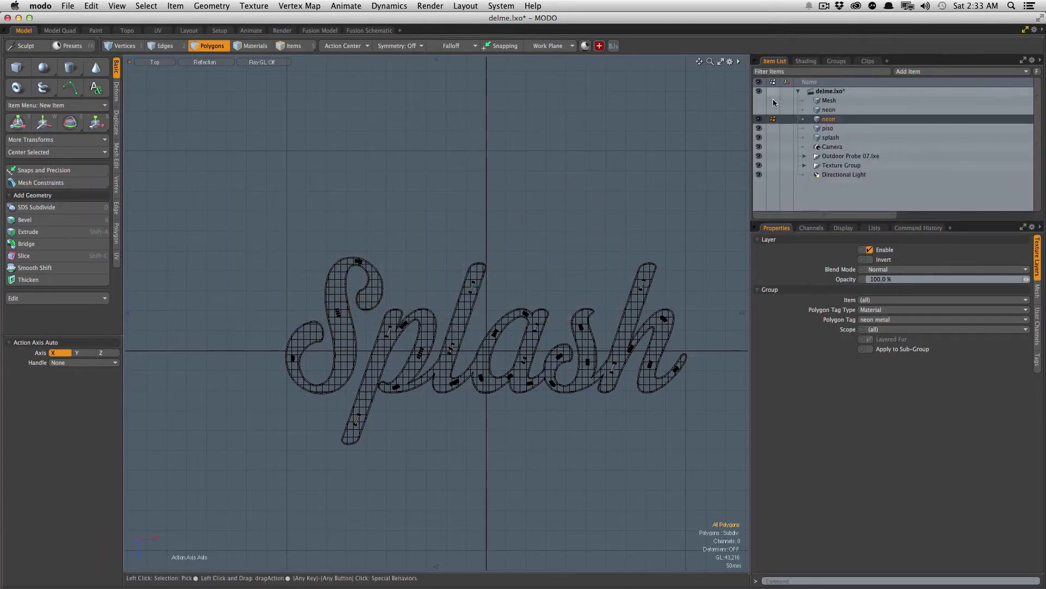
Step: Show the original neon tube mesh again, switch to the perspective view, and check the lettering in a render preview
click(760, 110)
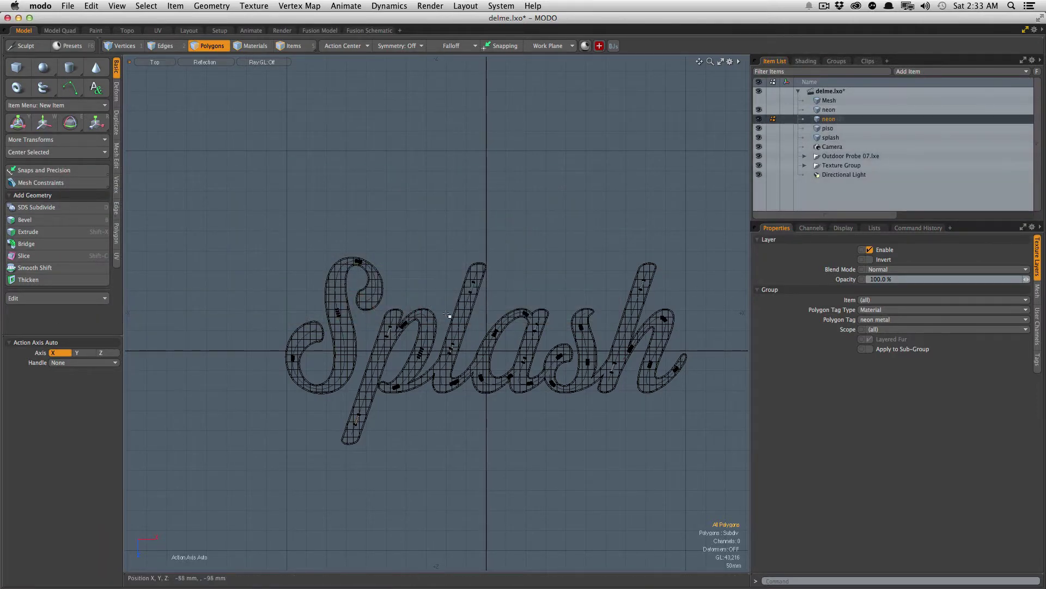
ctrl+alt+drag(448, 315, 478, 293)
key(ctrl+space)
click(511, 273)
alt+drag(429, 355, 440, 329)
key(F9)
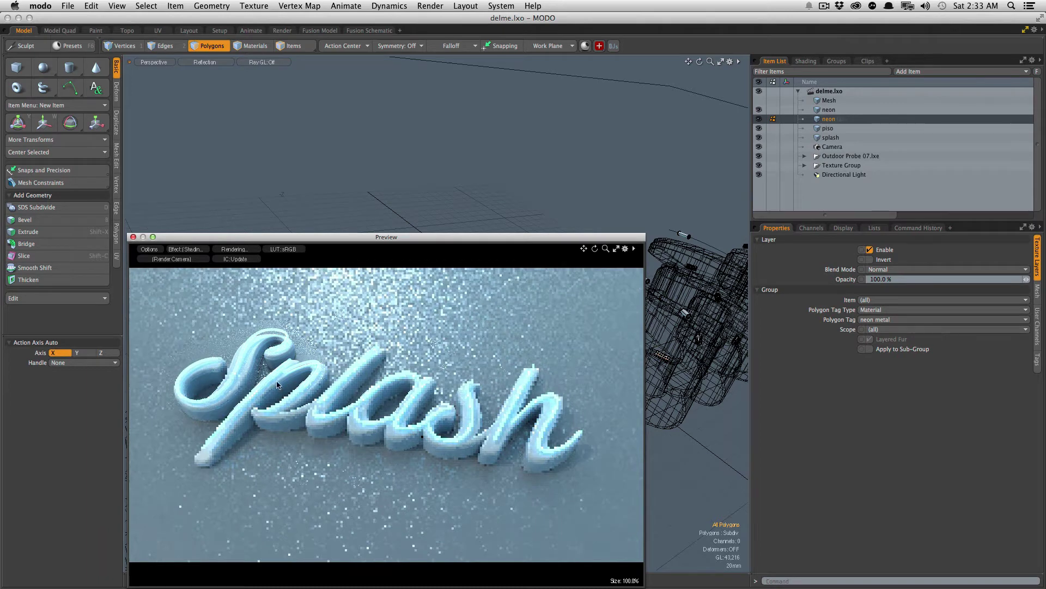
key(F8)
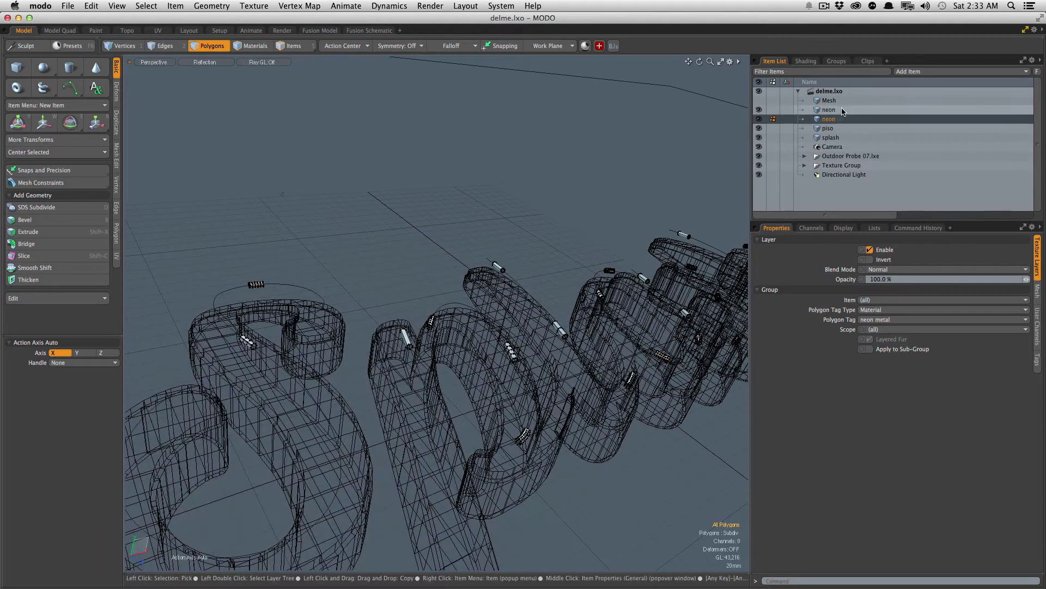
Step: Rename the duplicate neon mesh holding the bands as "neon metal" and turn off its Render Curves option
click(841, 120)
double_click(842, 120)
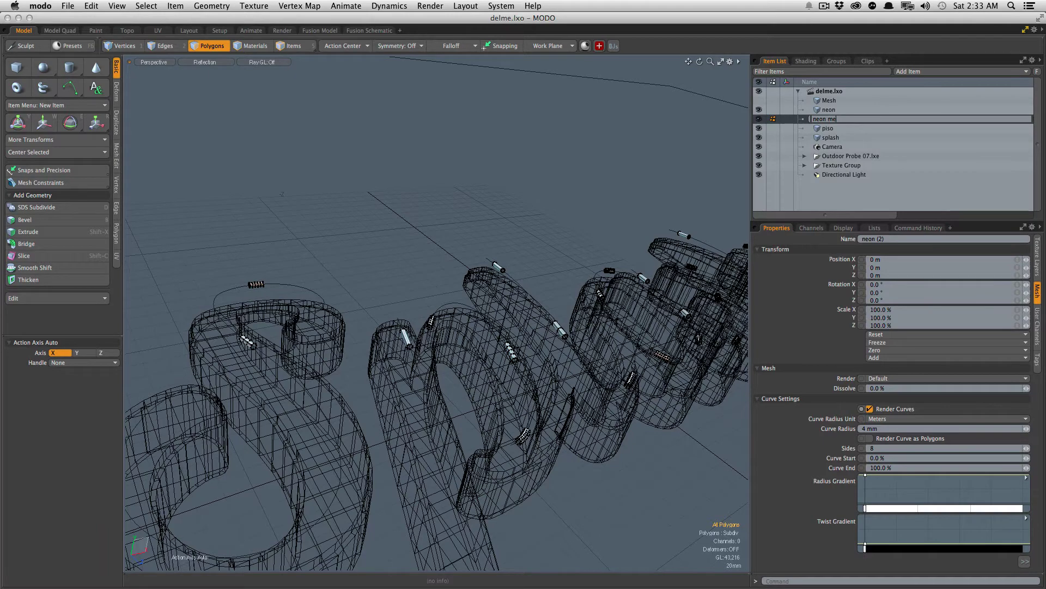
key(Return)
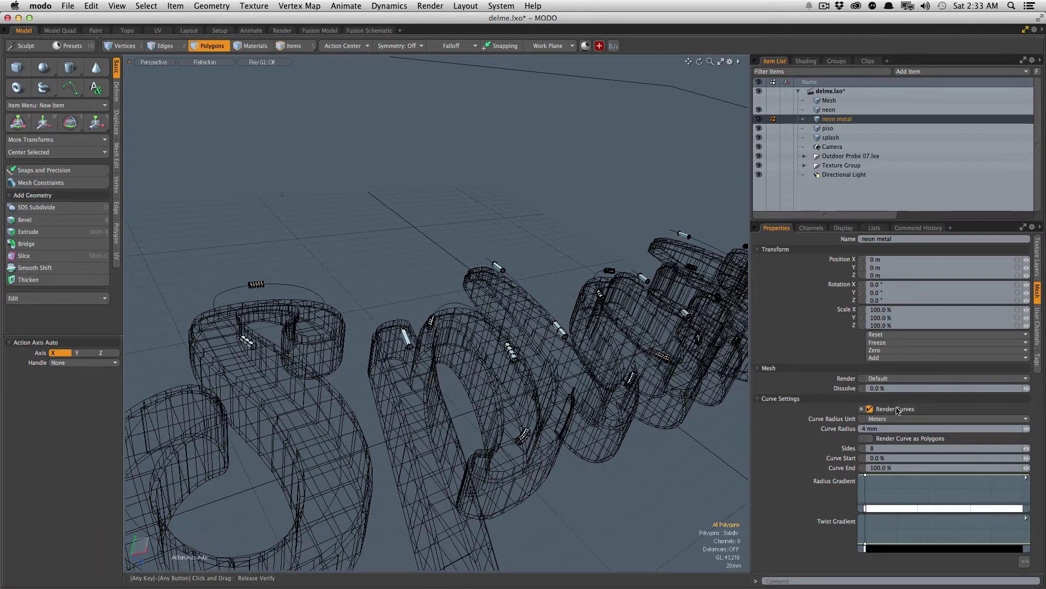
mouse_move(260, 296)
ctrl+alt+mouse_down()
mouse_move(215, 309)
mouse_move(327, 273)
ctrl+alt+mouse_up()
Step: Make the Metallic Base material in the neon metal group double sided and save the scene
click(805, 61)
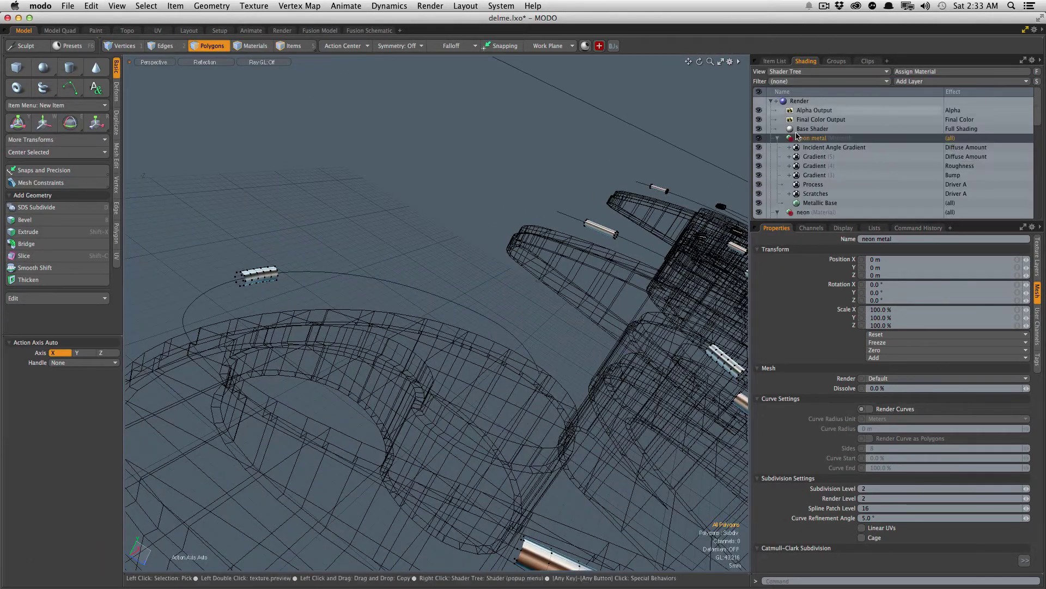
click(820, 203)
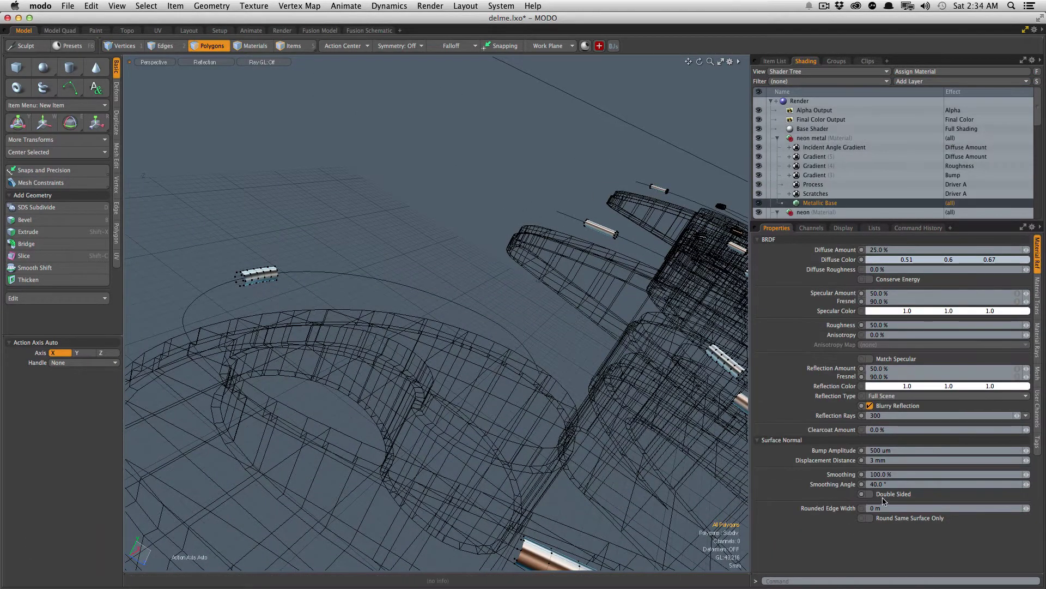
click(870, 494)
alt+drag(415, 370, 345, 374)
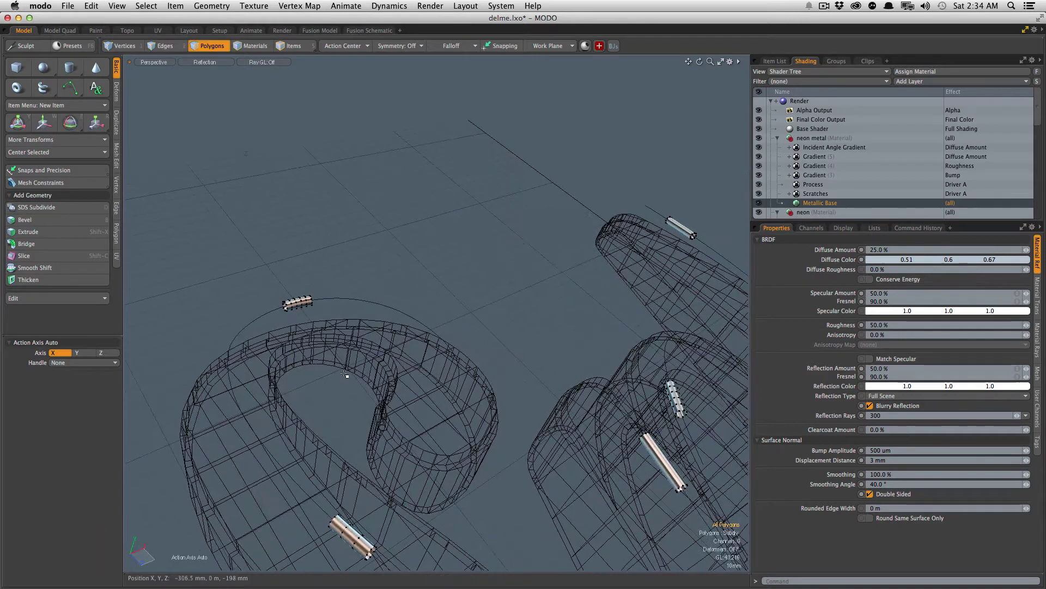
key(super+s)
Step: Compare the render preview with the neon tube mesh shown and then hidden to examine the metal bands
key(F9)
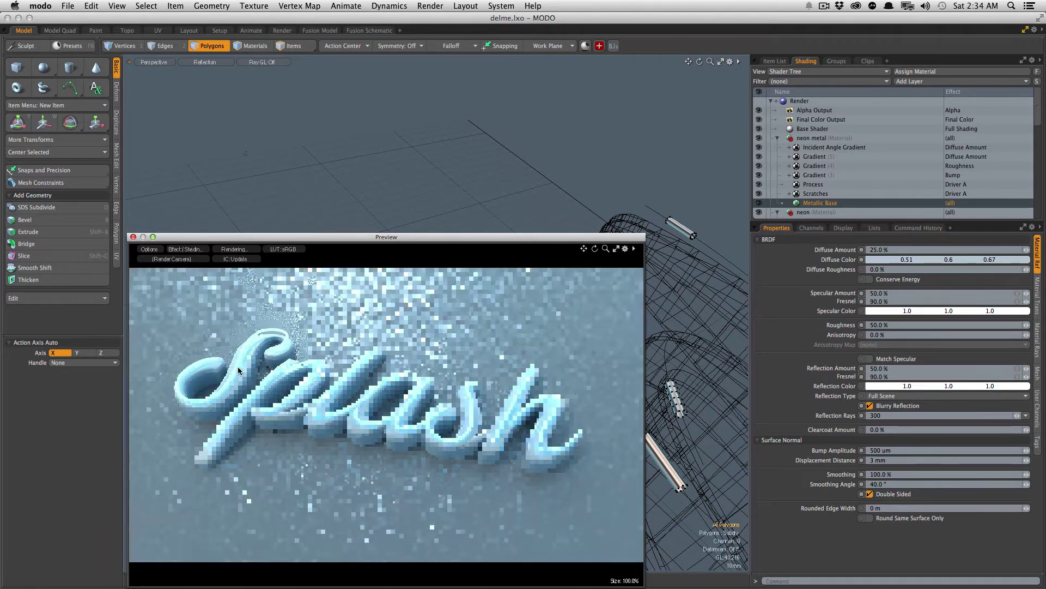
key(F8)
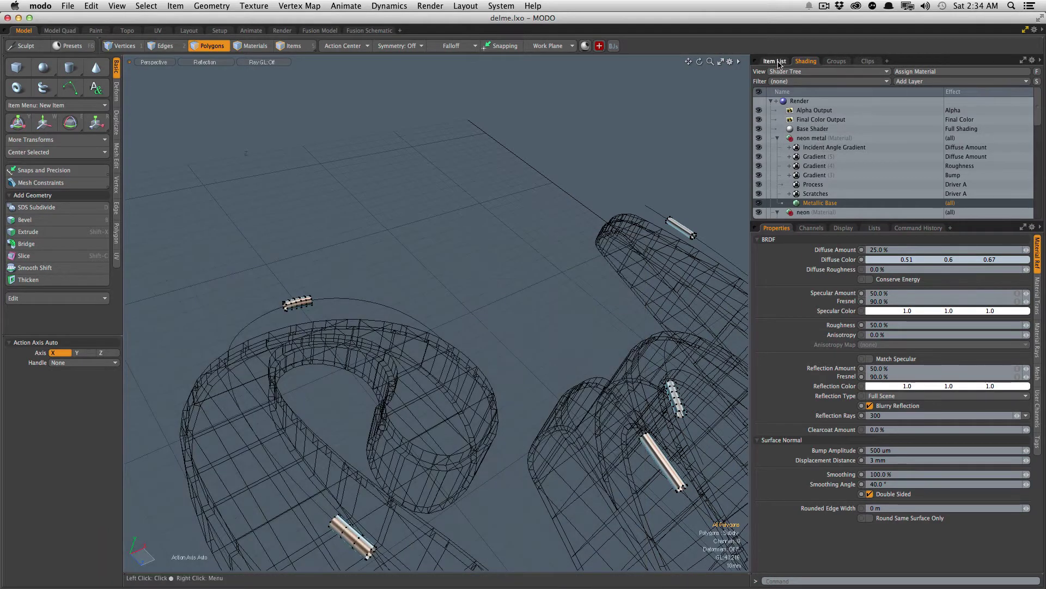
click(774, 60)
click(758, 109)
key(F8)
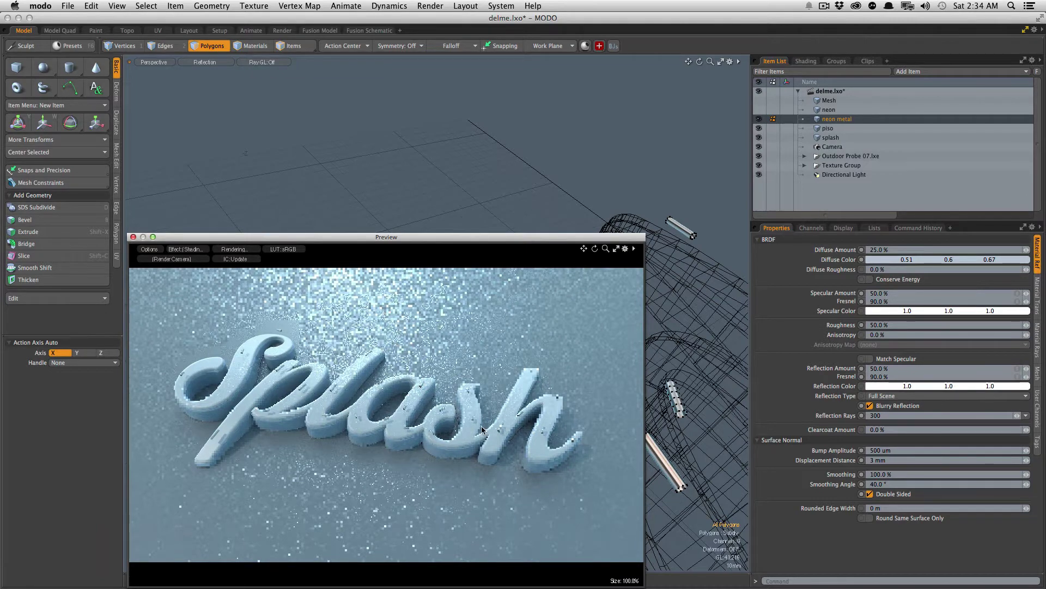
key(F8)
Step: Push the metal bands outward by 1.5 mm and preview them with the neon tube mesh shown again
ctrl+alt+drag(459, 338, 423, 294)
click(116, 100)
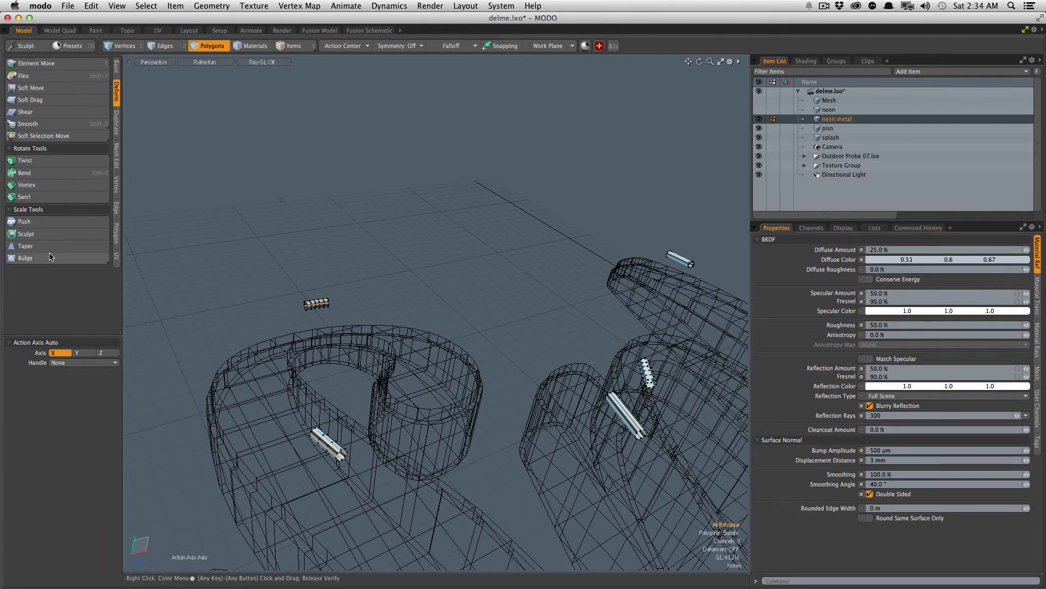
click(33, 221)
key(a)
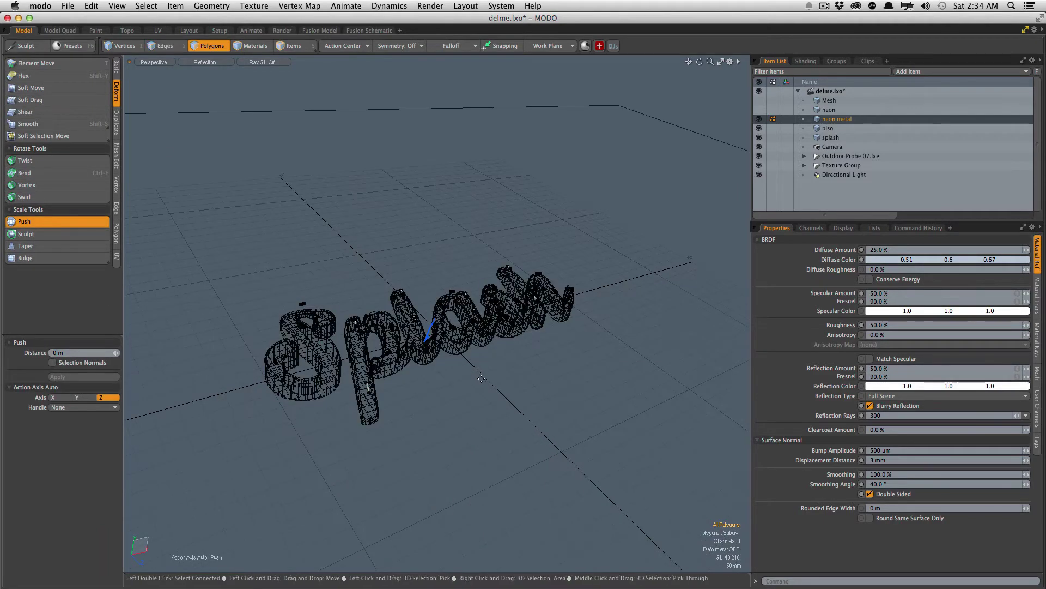
ctrl+alt+drag(402, 360, 521, 300)
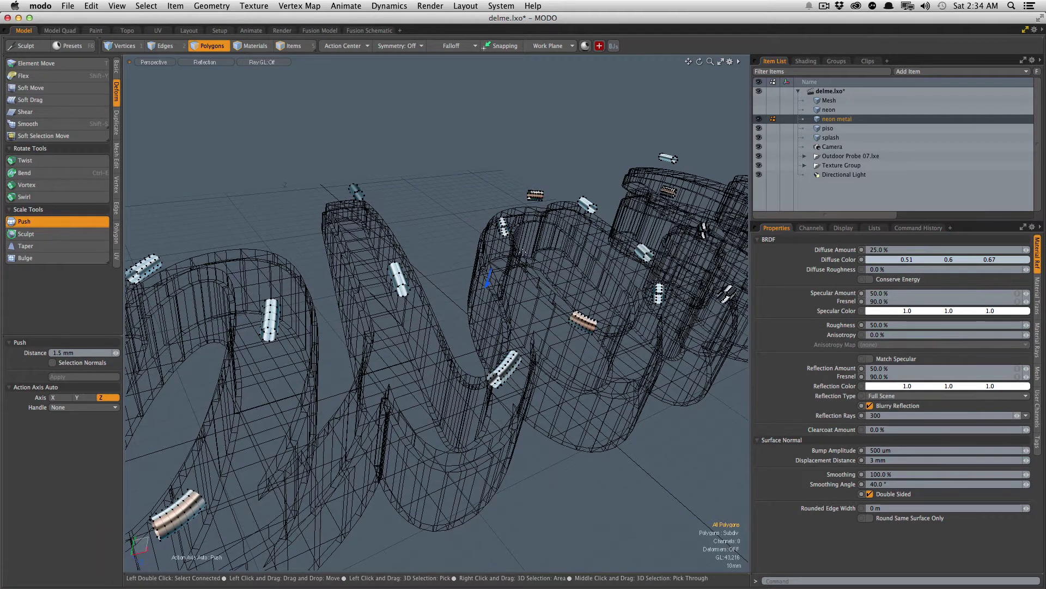
click(759, 110)
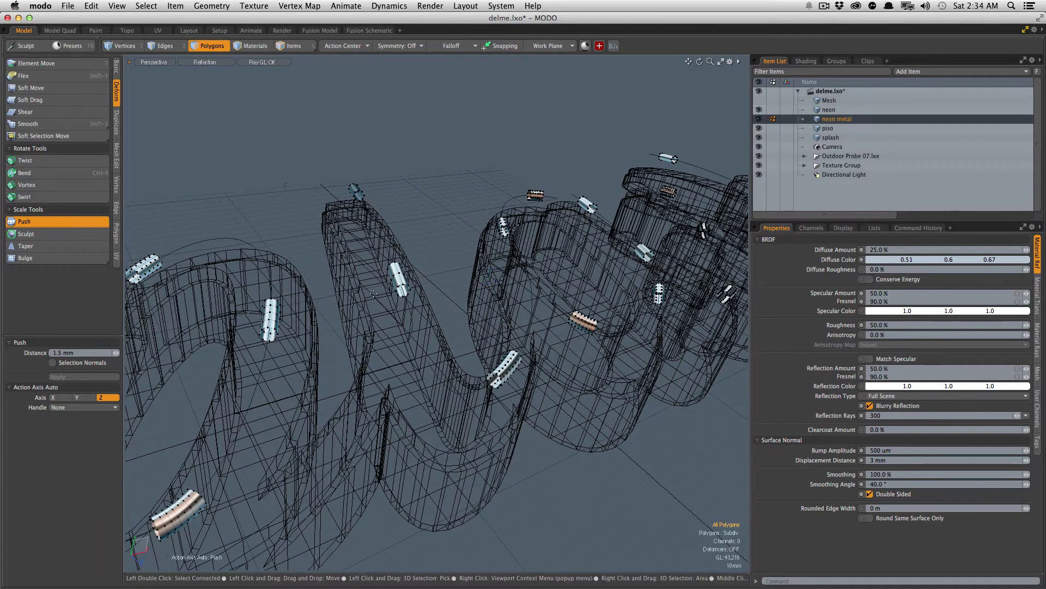
key(q)
key(F8)
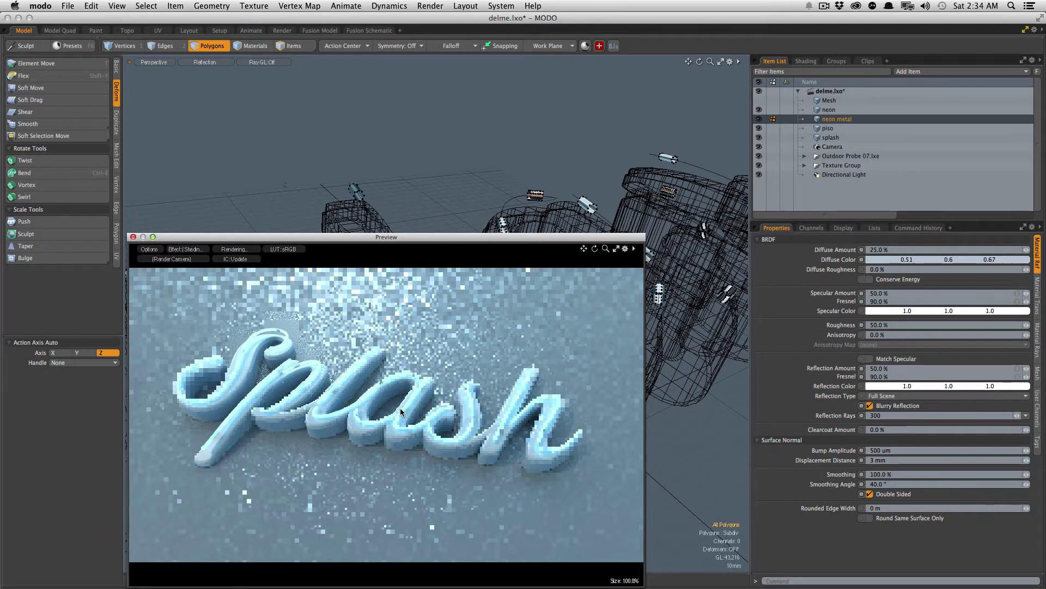
key(F8)
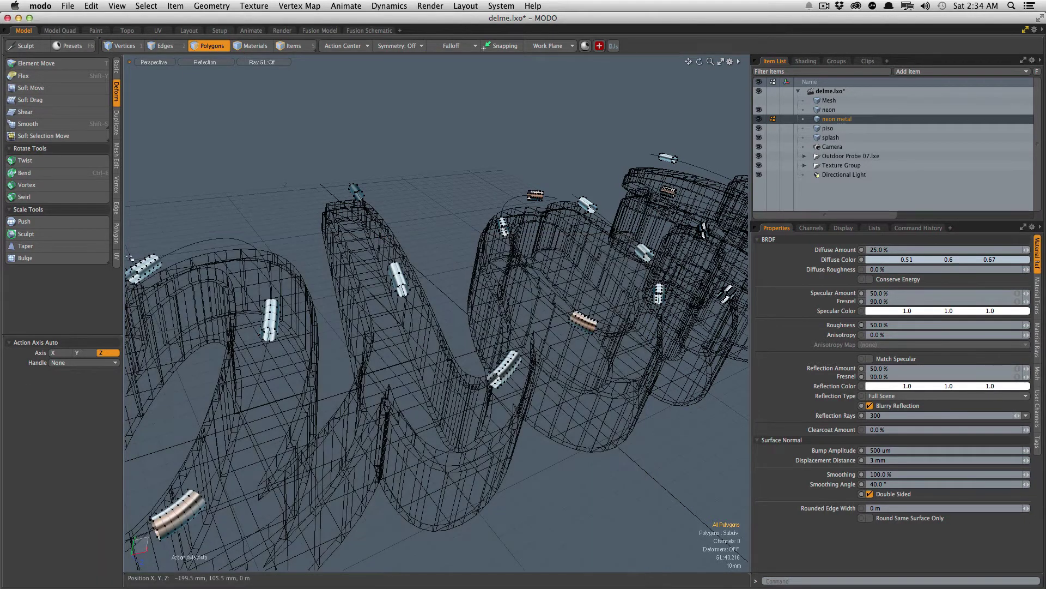
Step: Push the metal bands outward by another 1.5 mm, check them in the render preview, and save the scene
click(27, 221)
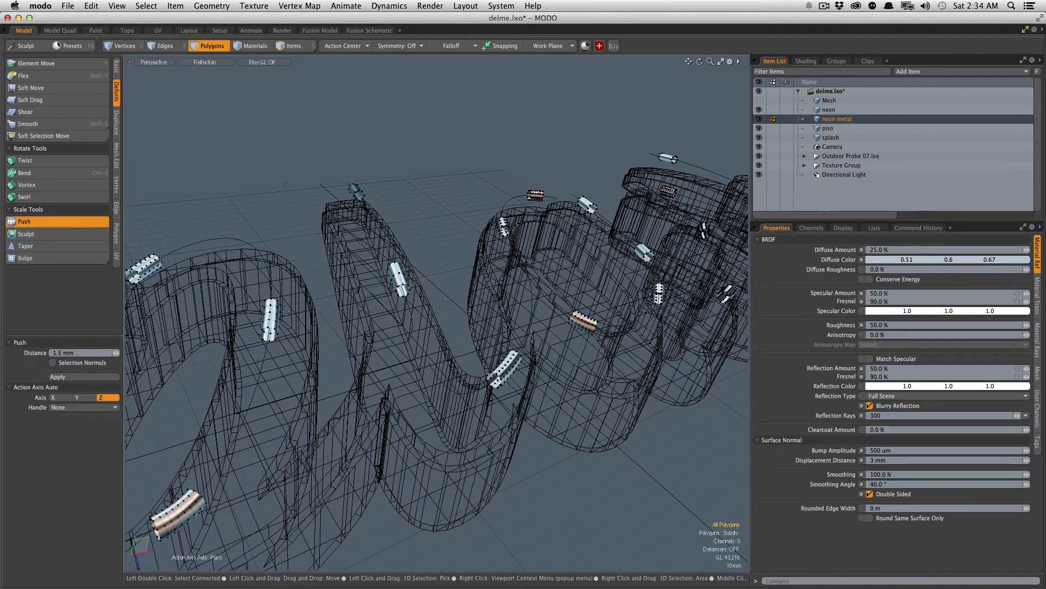
click(69, 378)
key(F8)
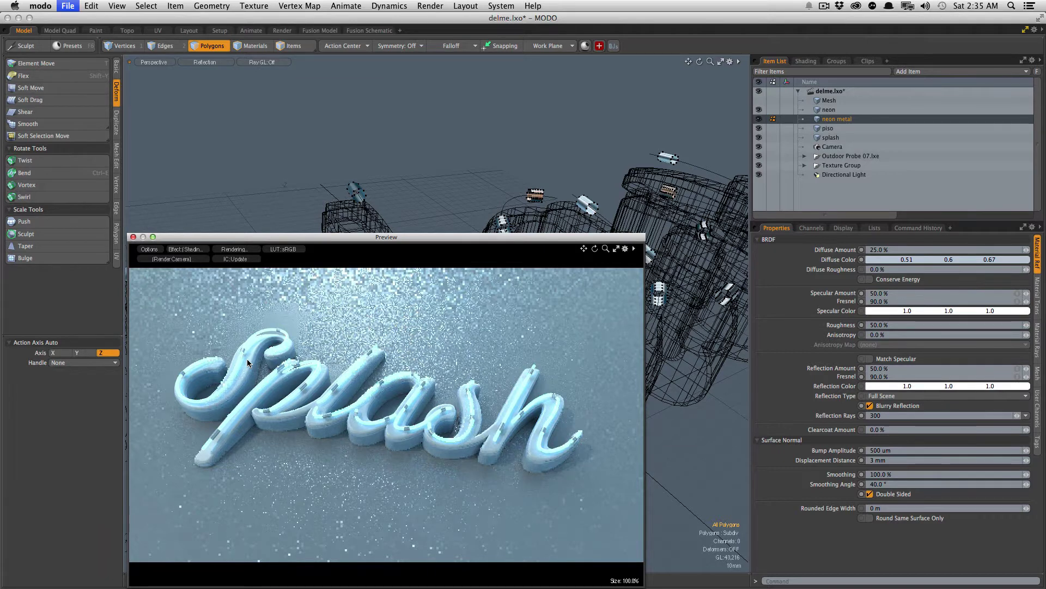
key(super+s)
click(133, 236)
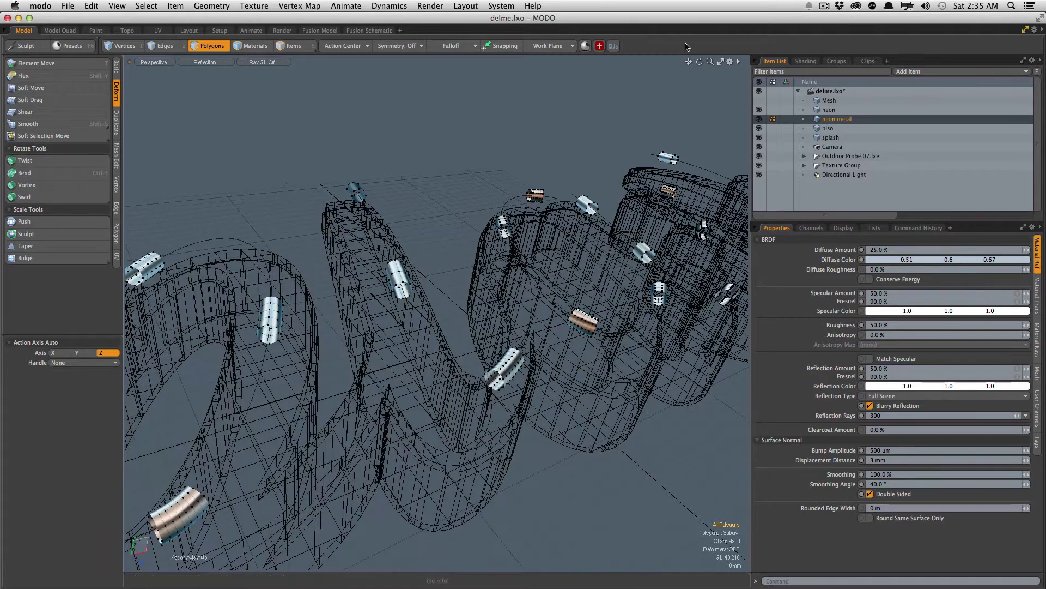
Step: Open the Render Monkey shot setup preview and lock the Camera item
click(585, 46)
drag(381, 136, 361, 125)
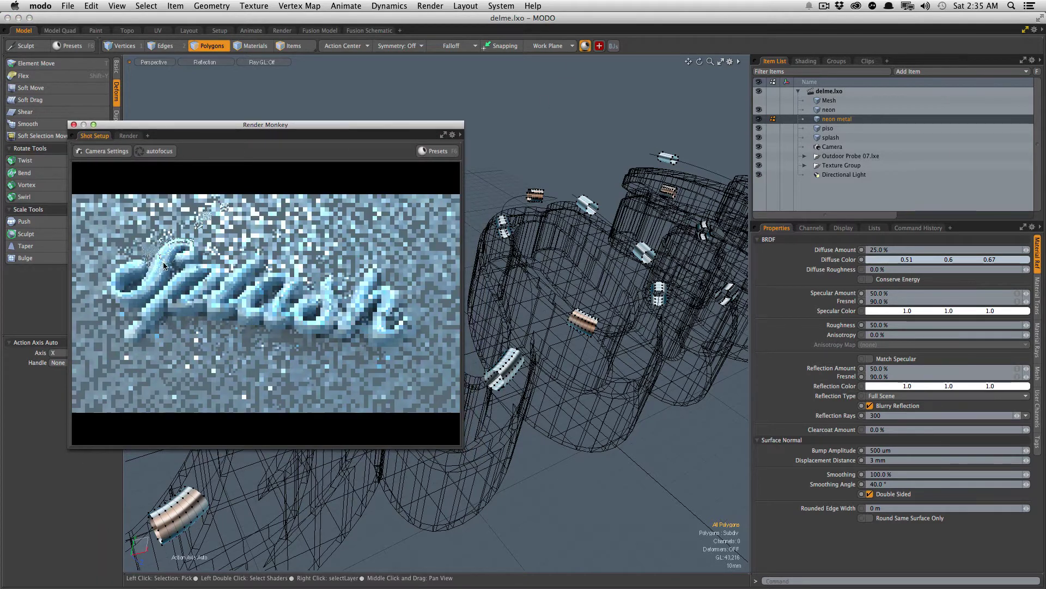
click(827, 147)
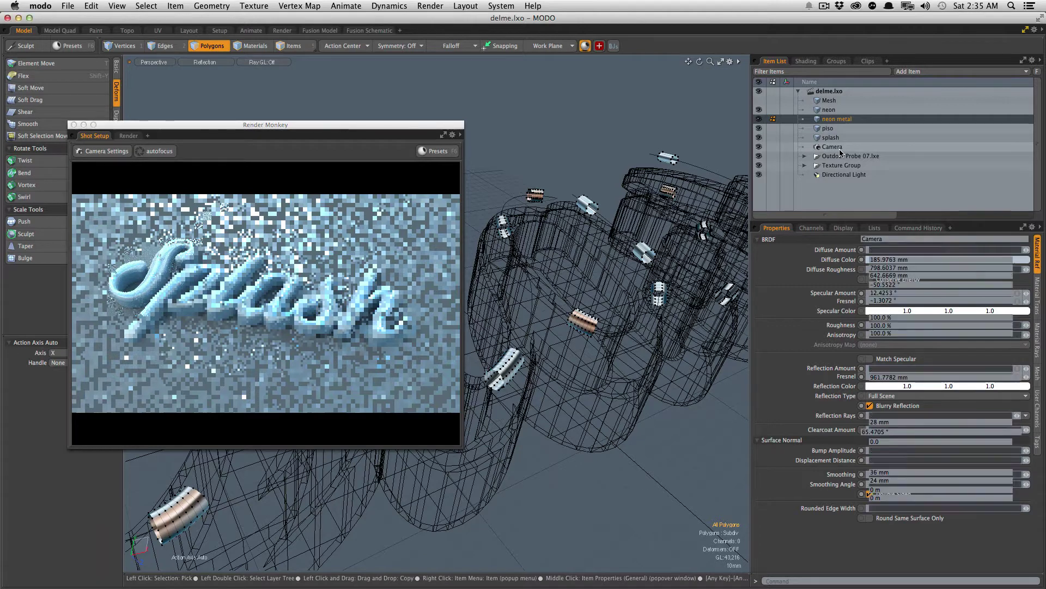
right_click(827, 148)
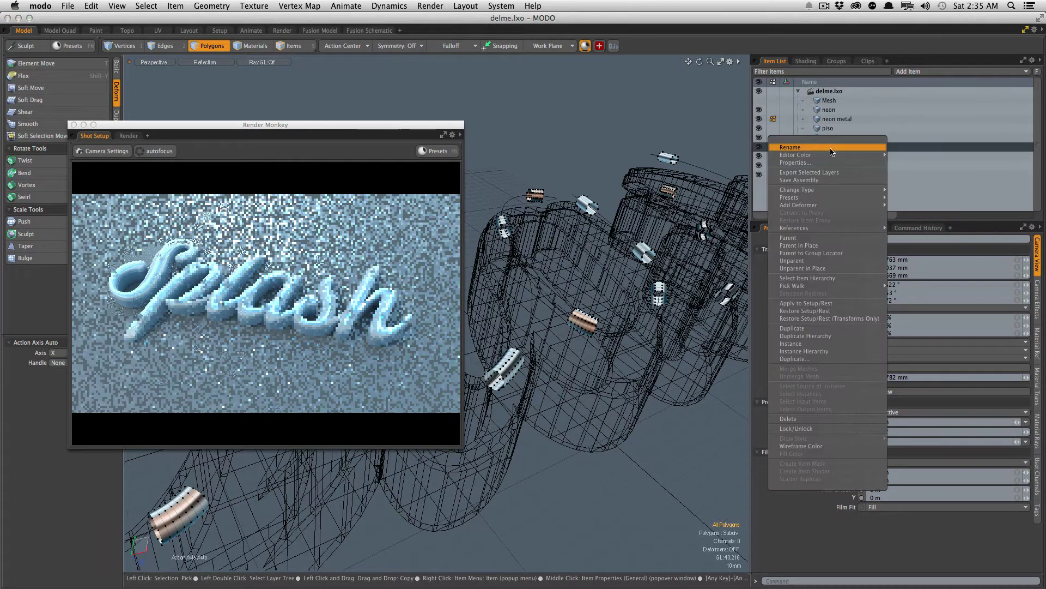
click(805, 429)
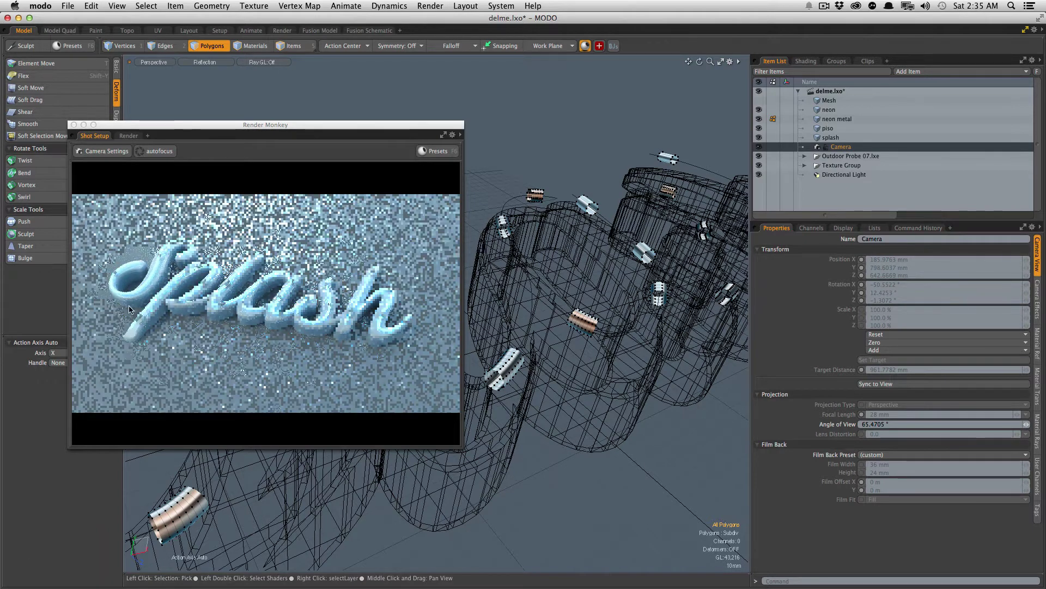
Step: Lighten the diffuse color of the floor mesh's material to a neutral gray of 0.52
click(166, 355)
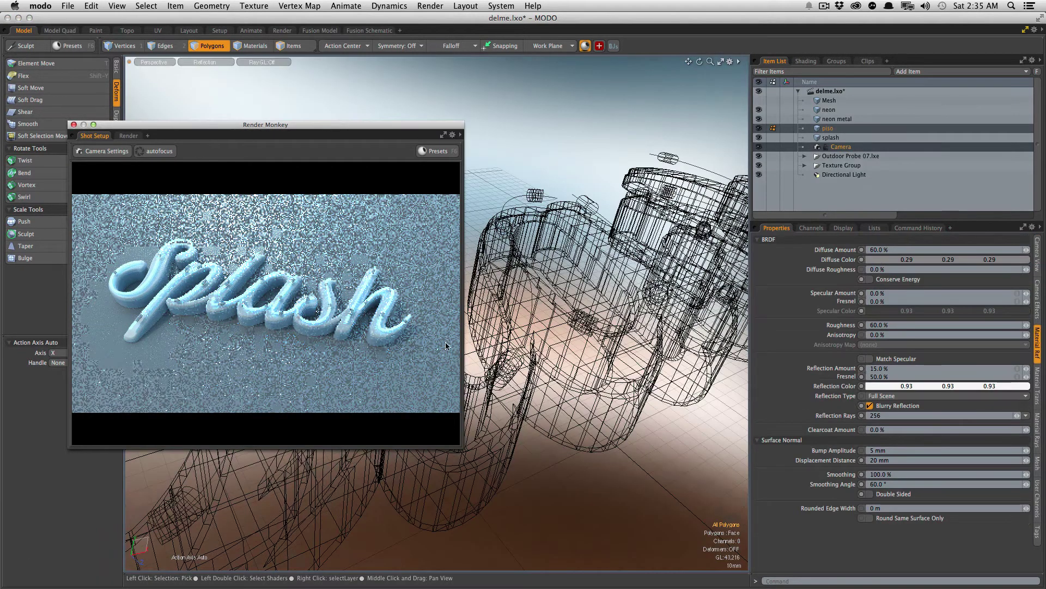
click(886, 260)
click(603, 280)
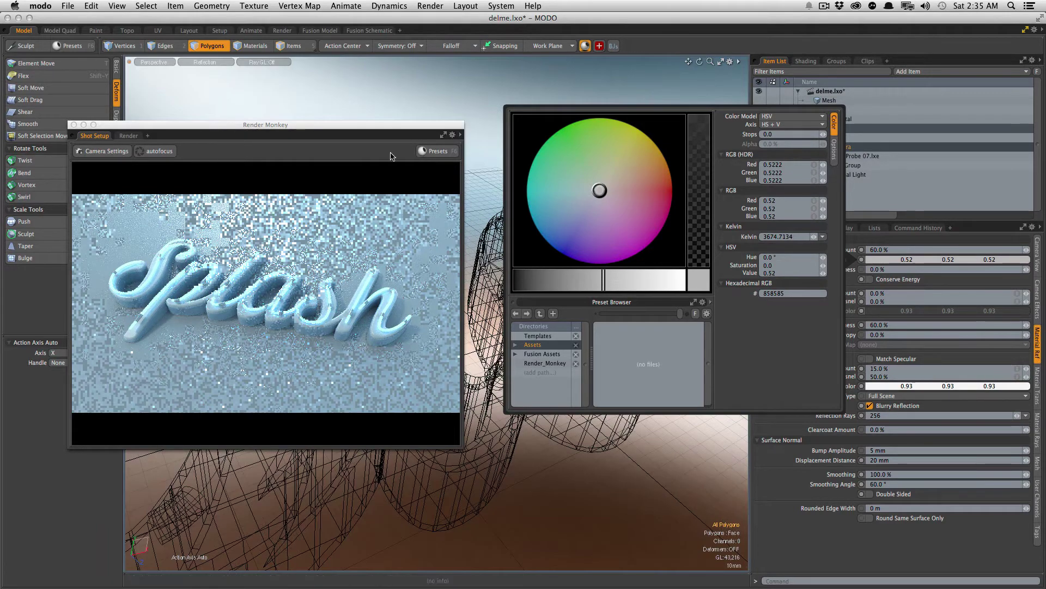
drag(387, 126, 381, 123)
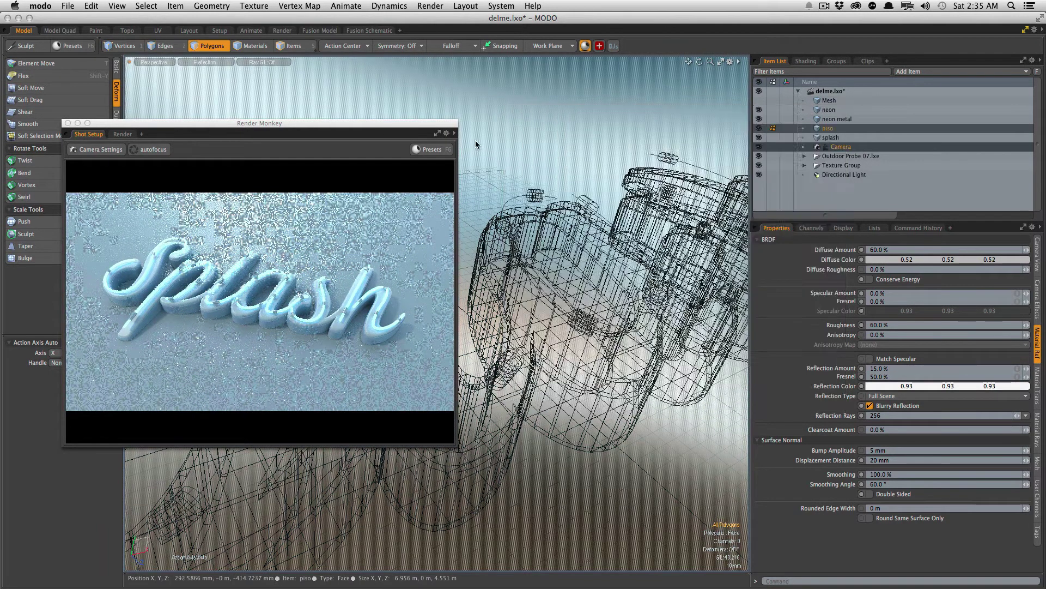
Step: Frame the whole lettering in the perspective view and enlarge the Render Monkey preview window
click(475, 140)
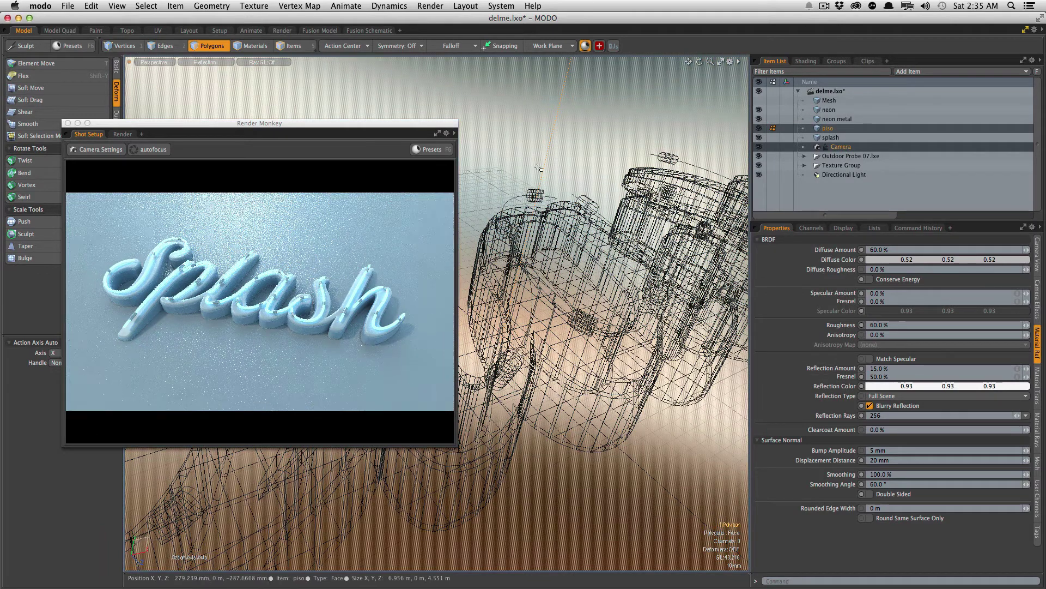
key(ctrl+space)
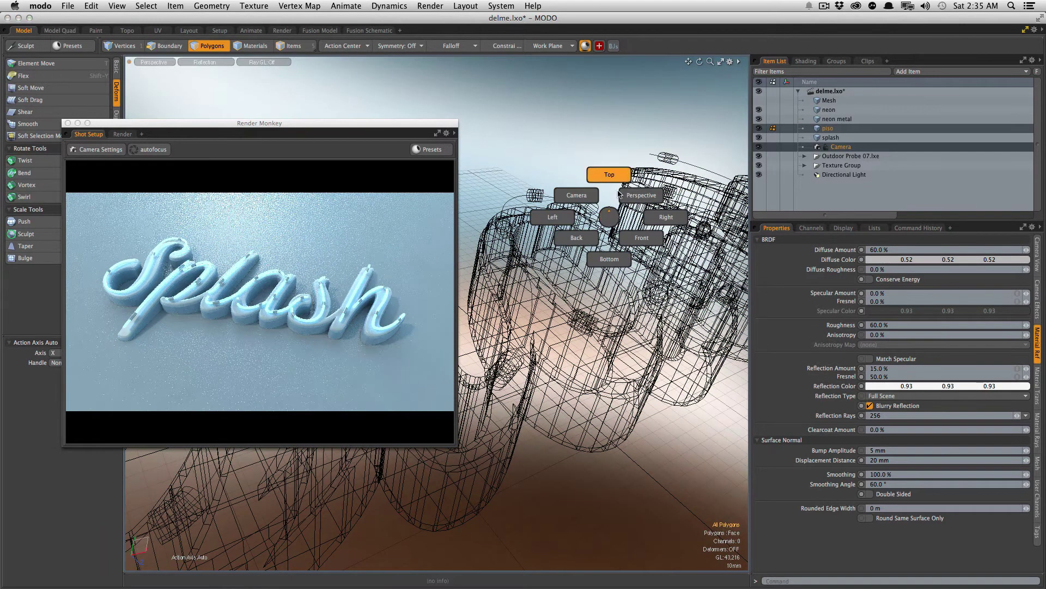
ctrl+alt+drag(621, 215, 536, 190)
alt+drag(603, 82, 602, 240)
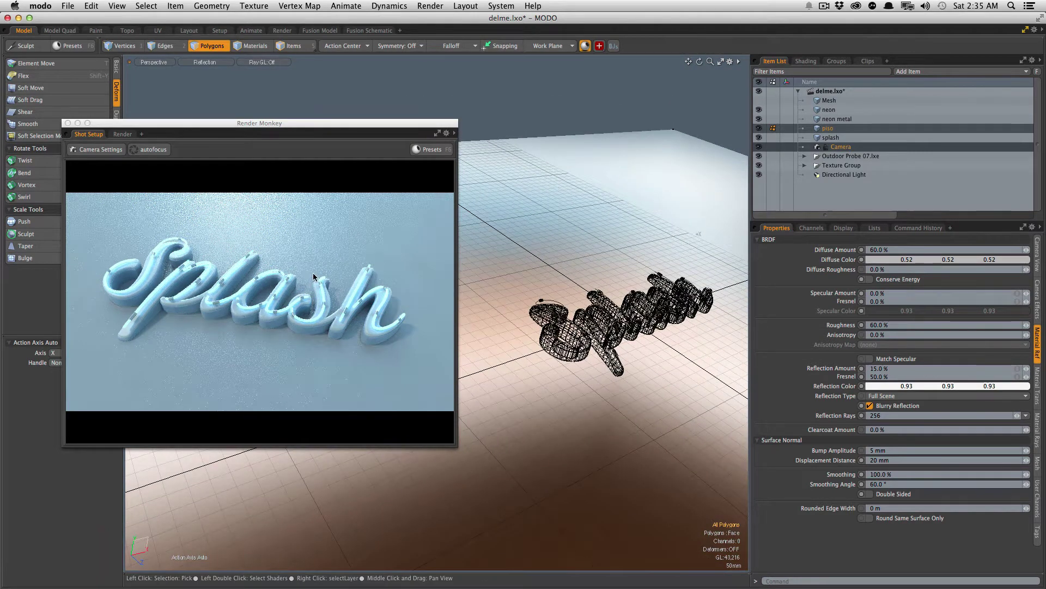
drag(456, 446, 616, 512)
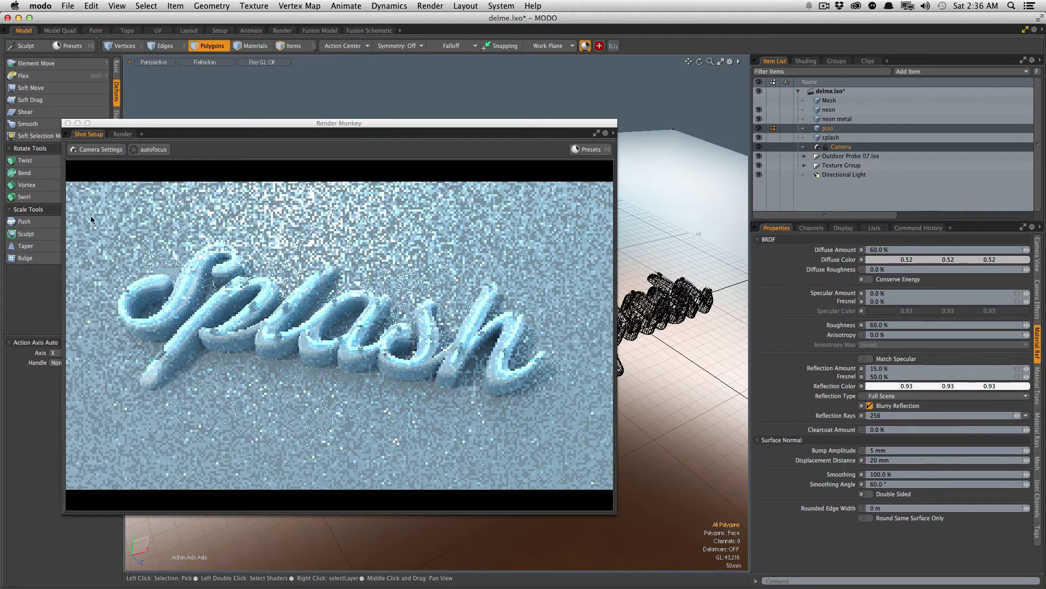
Step: Try to enable depth of field in the locked camera's settings and expand the motion blur options
click(97, 150)
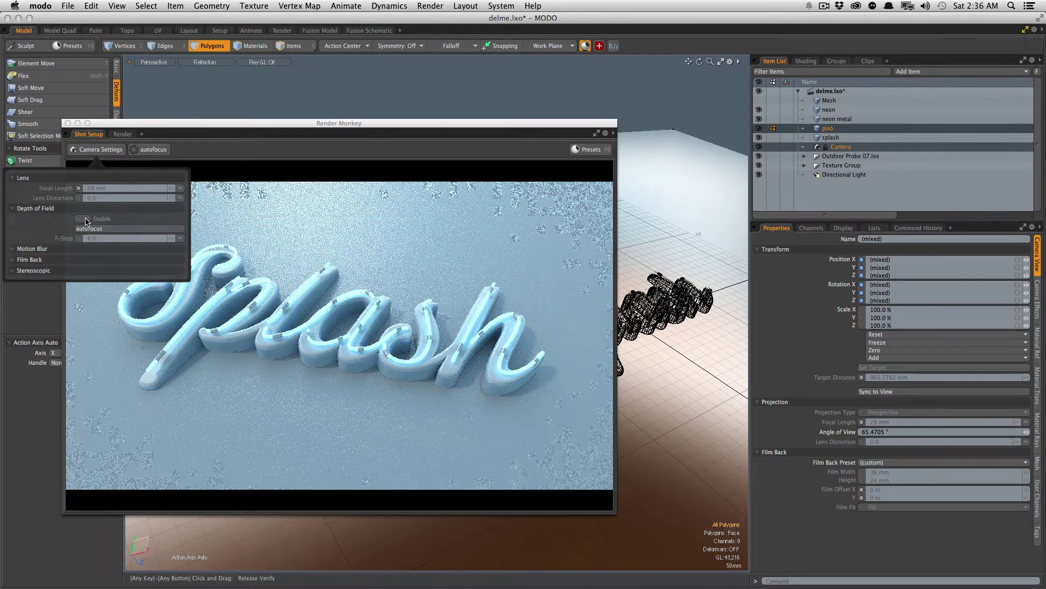
click(85, 220)
click(507, 487)
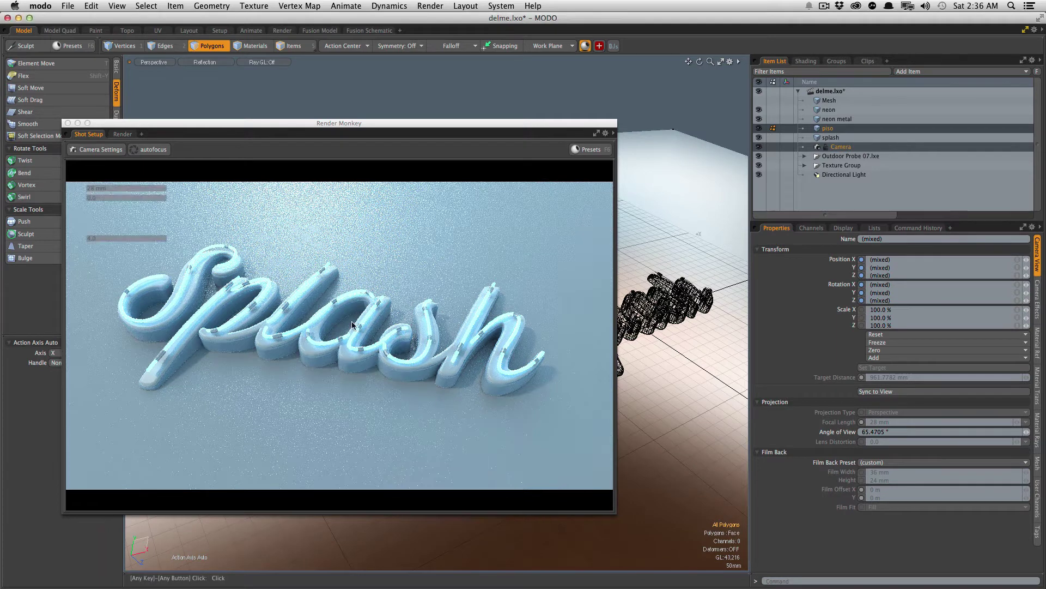
click(111, 149)
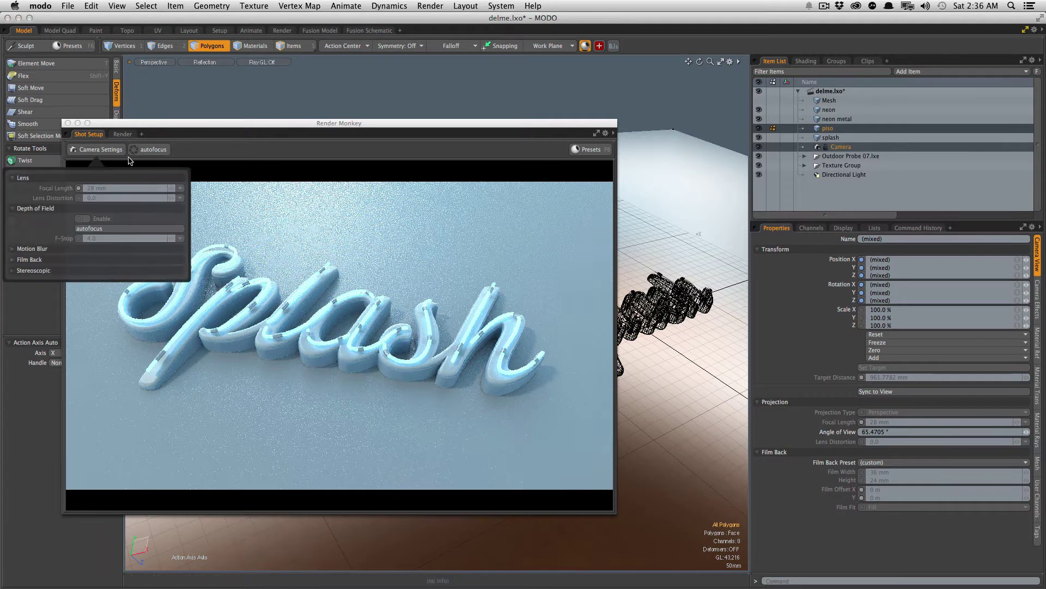
click(30, 248)
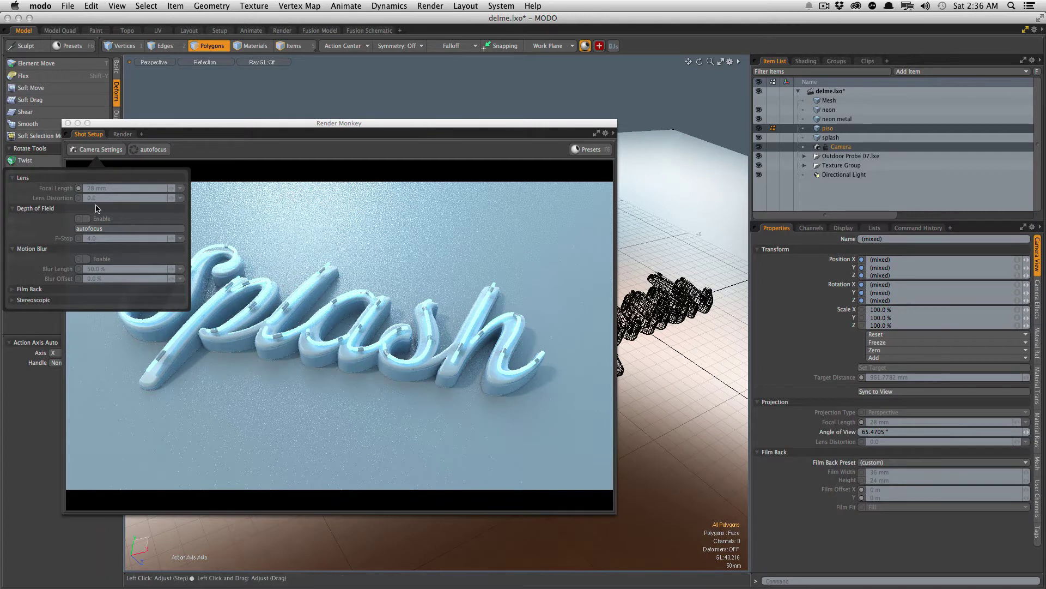
Step: Unlock the Camera and piso items so the camera settings can be edited
click(839, 150)
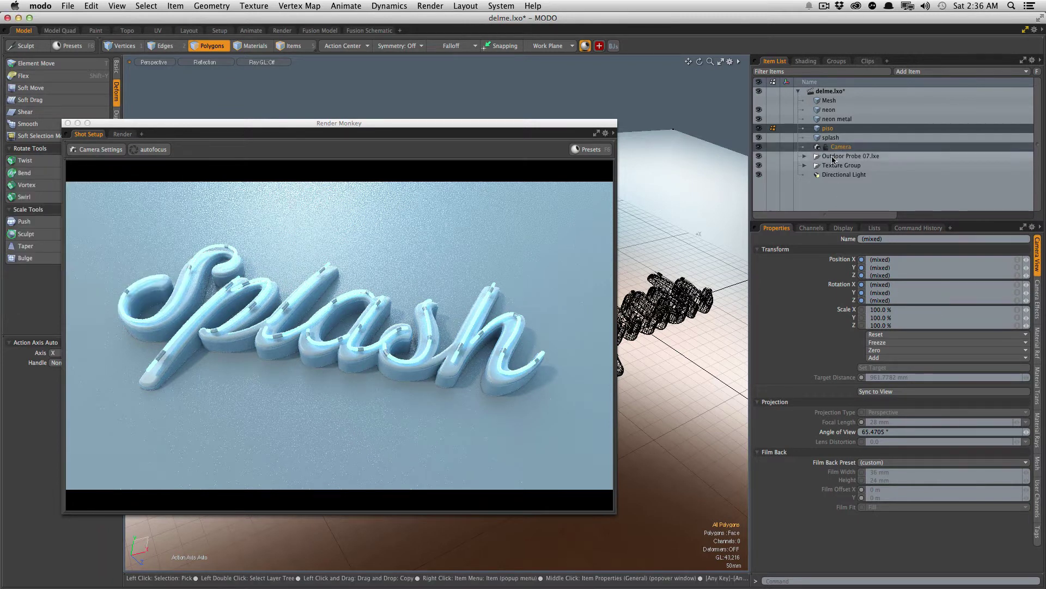
right_click(838, 147)
click(814, 430)
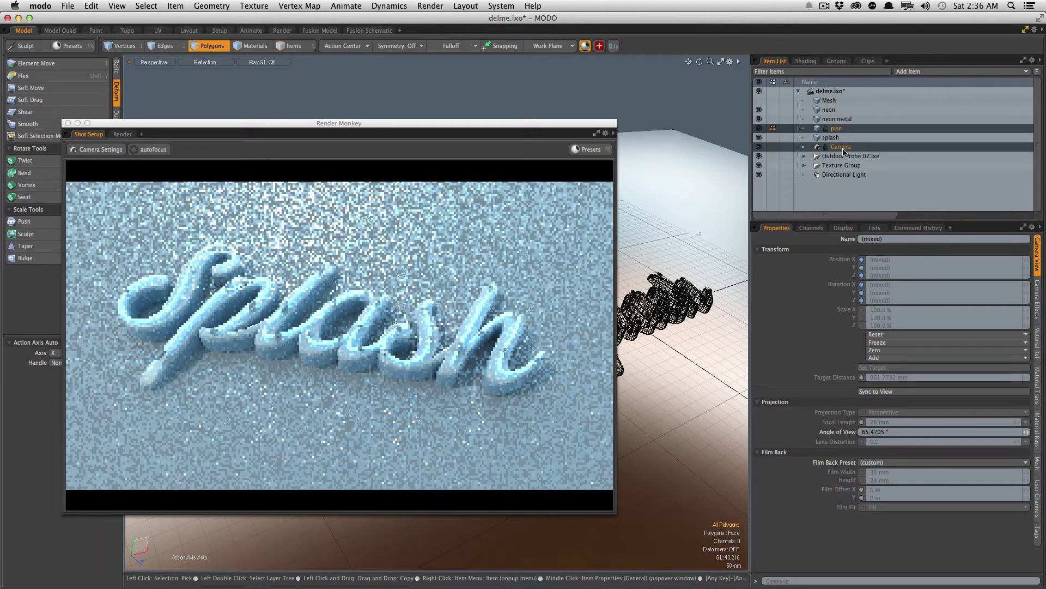
right_click(839, 127)
click(808, 408)
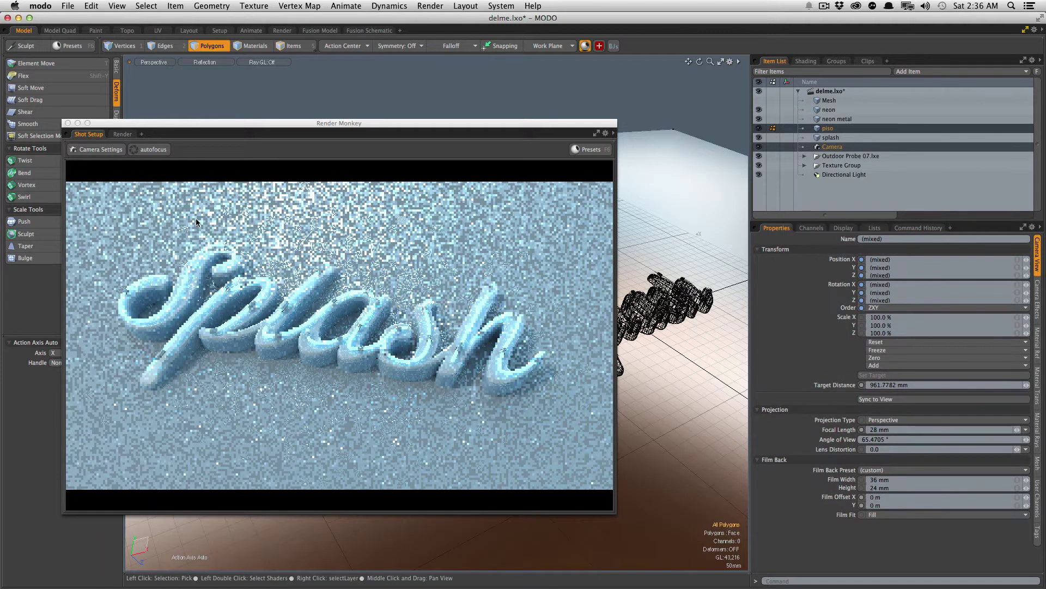
Step: Enable the camera's depth of field, shift the preview window aside, and set the F-Stop to 1.0
click(101, 150)
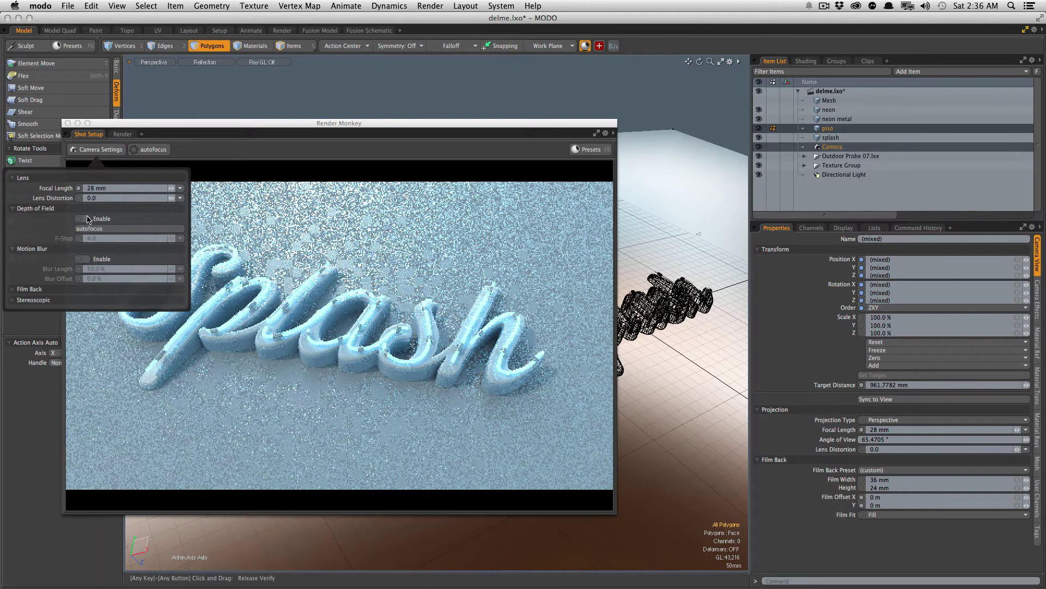
click(108, 230)
drag(198, 125, 218, 122)
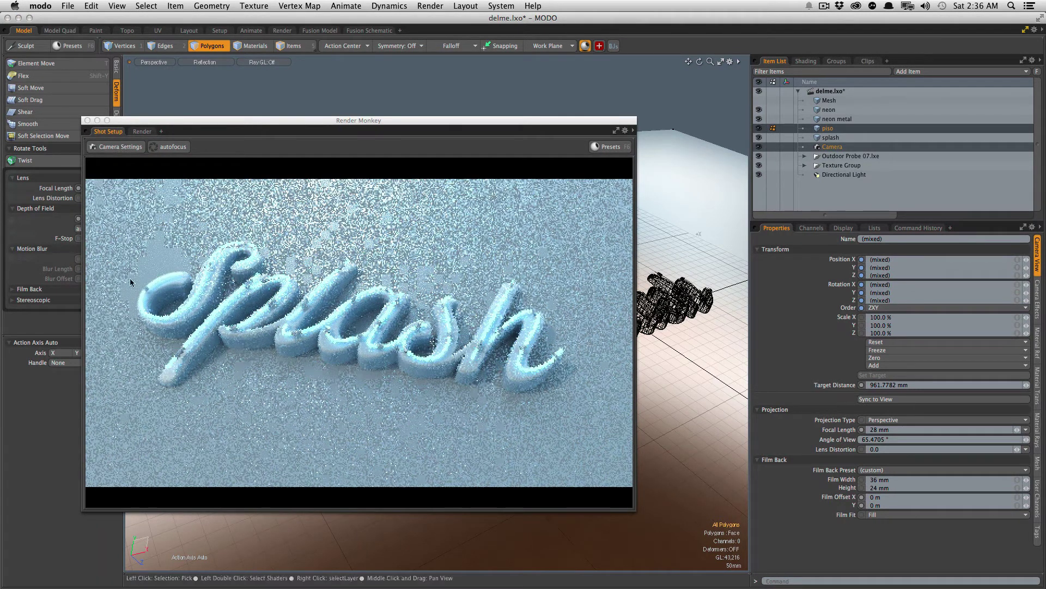
click(125, 154)
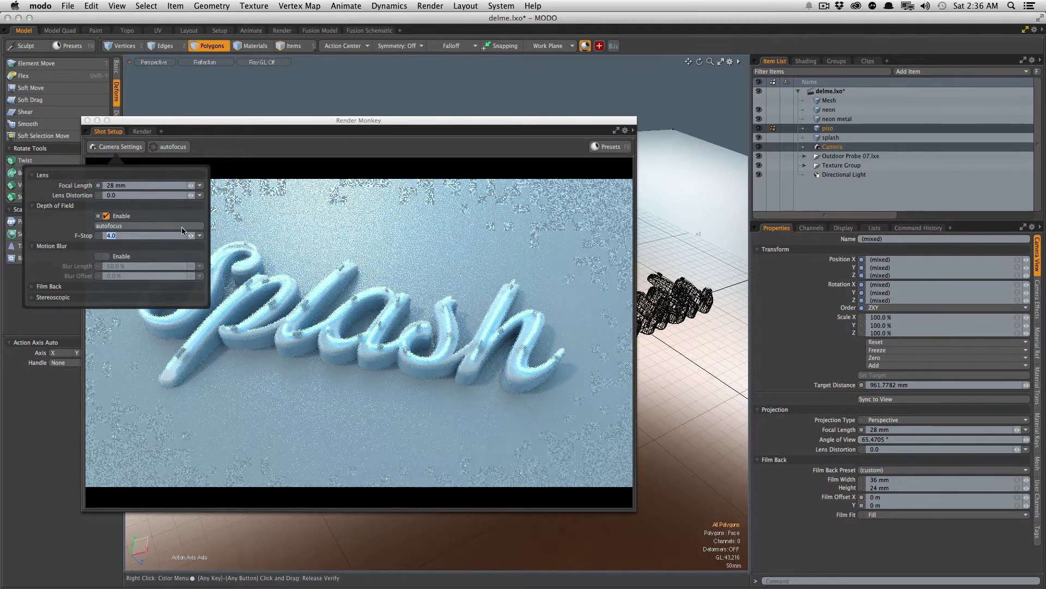
text(1)
key(Return)
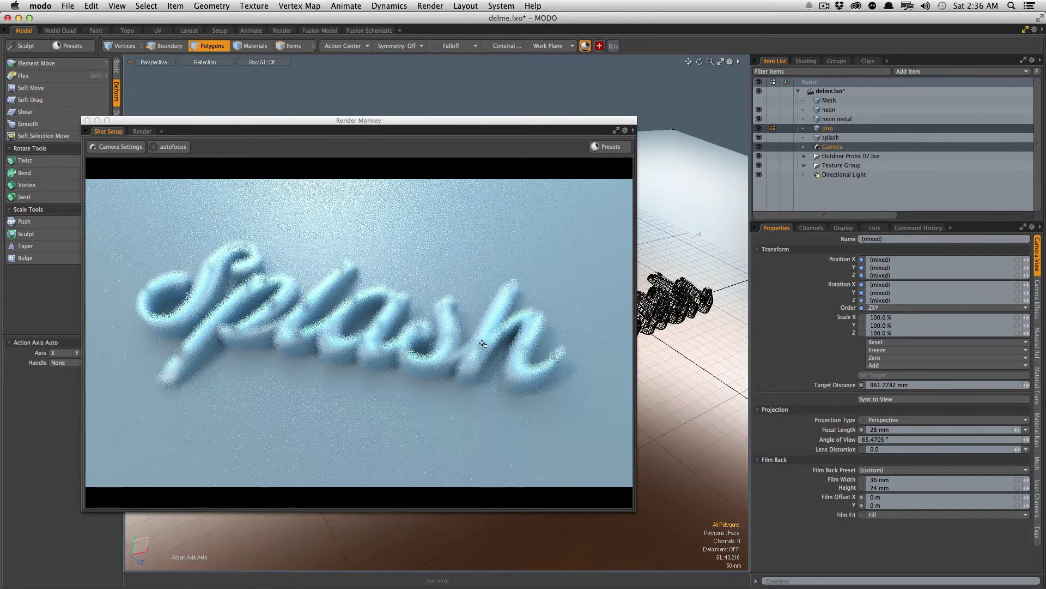
Step: Focus the camera on different letters of the Splash lettering in the render preview to test the blur
click(488, 340)
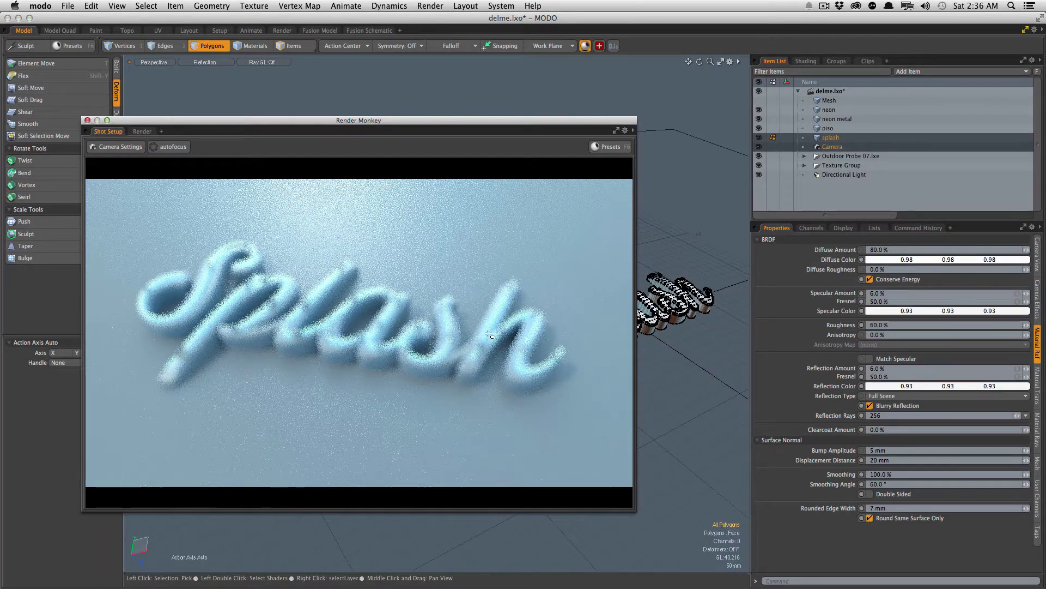
click(488, 331)
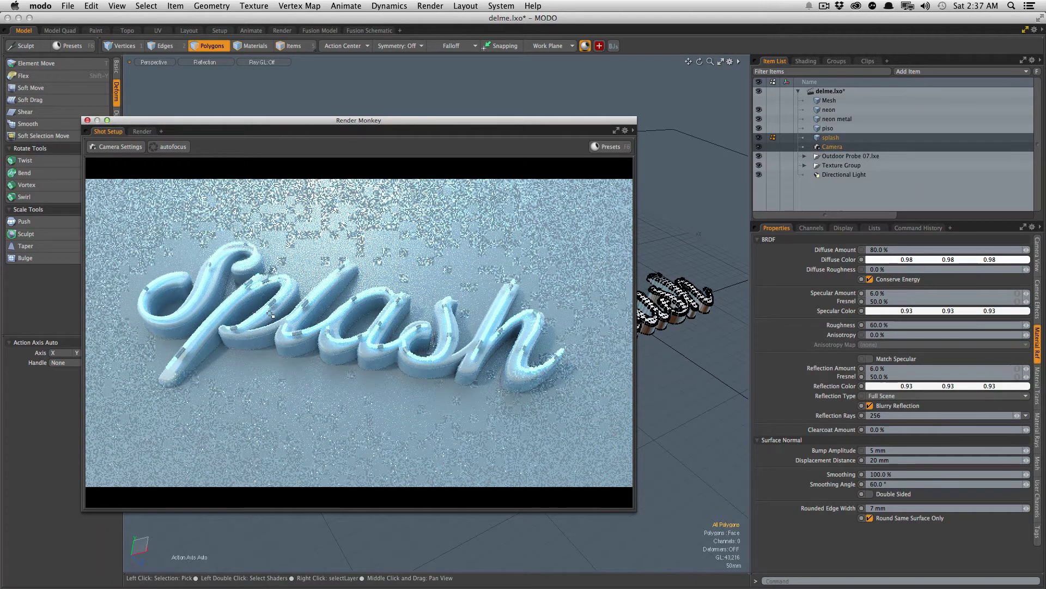
key(ctrl)
key(ctrl+z)
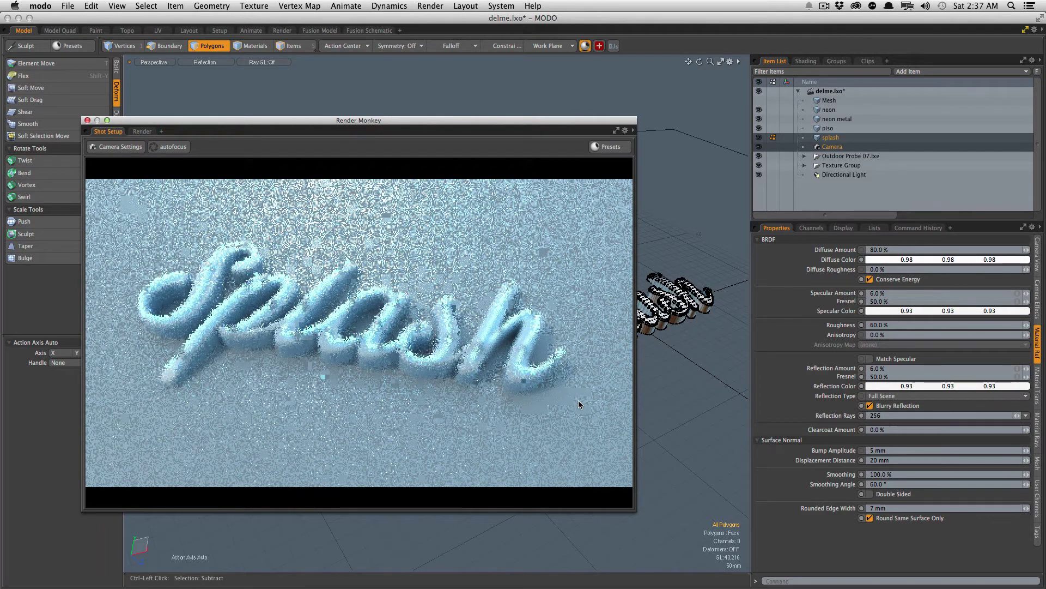
key(ctrl+shift+z)
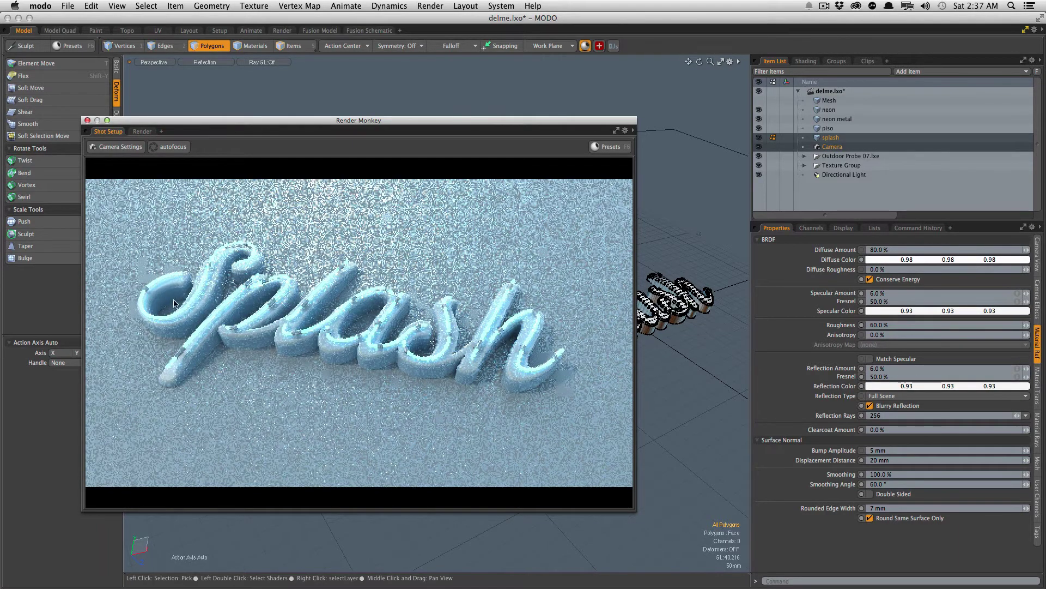
Step: Close the render preview, switch the viewport to the Camera view, and orbit to a diagonal shot of the lettering
click(87, 120)
key(ctrl+space)
click(433, 227)
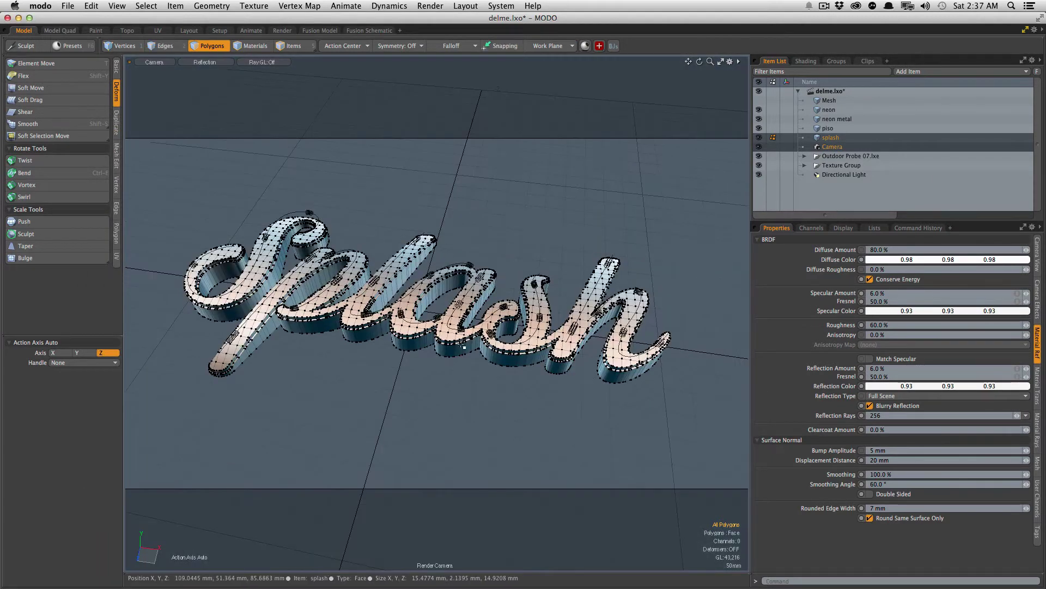
alt+drag(329, 423, 487, 398)
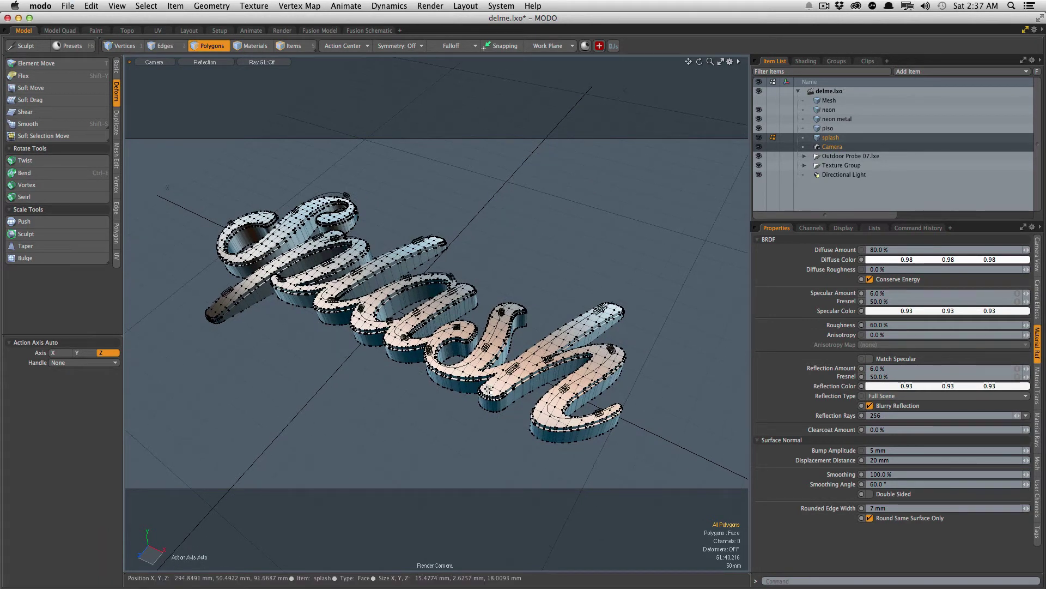
Step: Reopen the Render Monkey preview and refocus the camera on several points along the lettering in the new shot
click(586, 46)
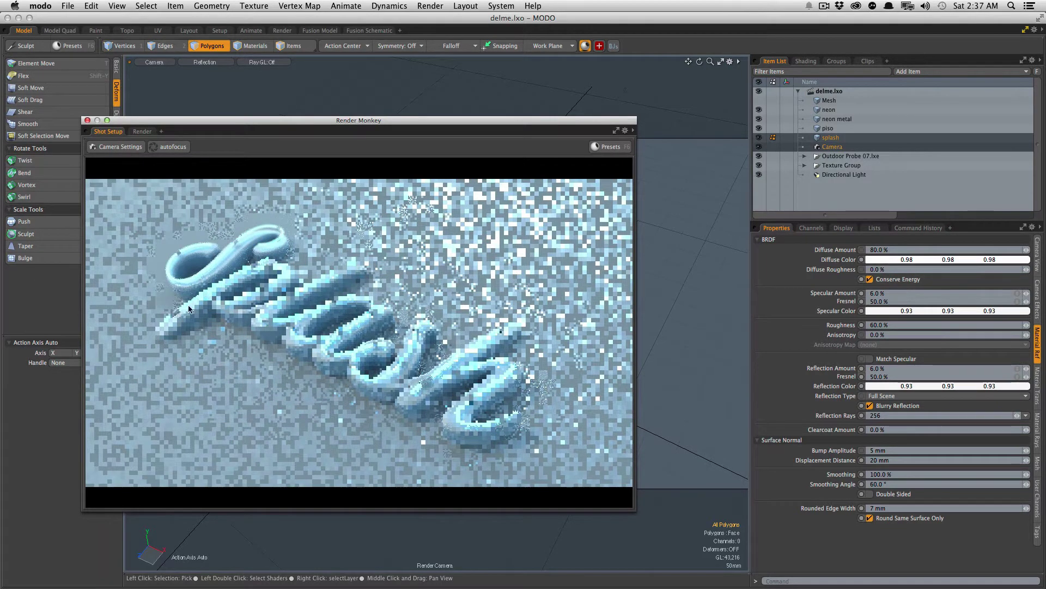
click(485, 385)
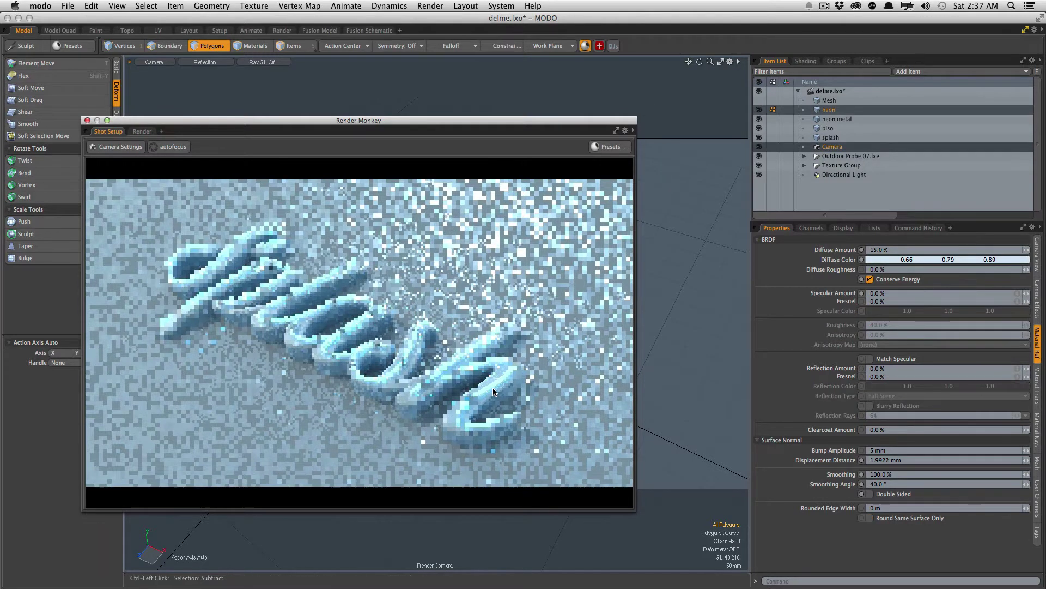
click(492, 381)
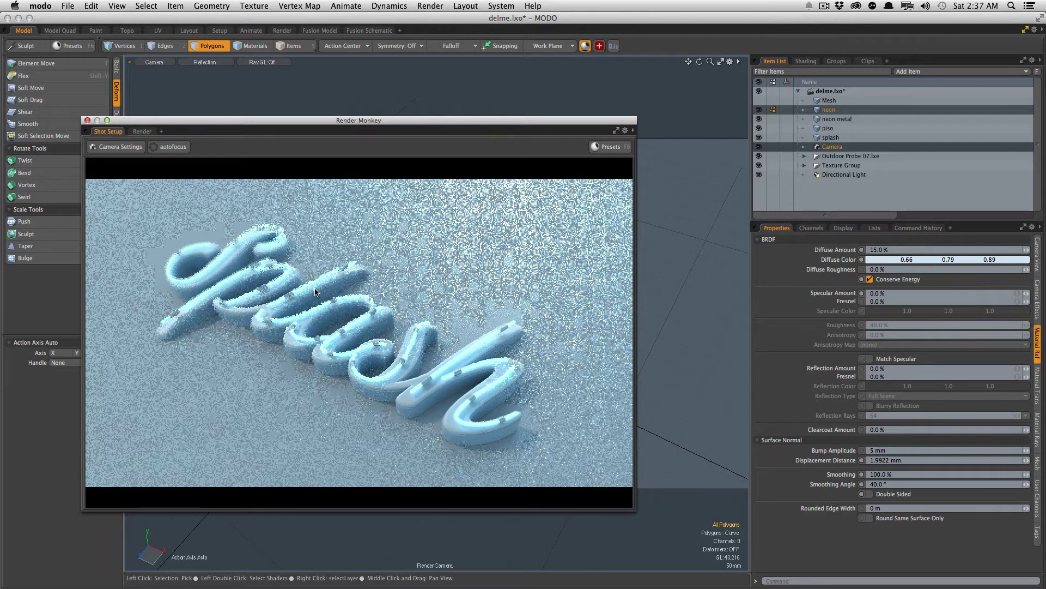
key(ctrl)
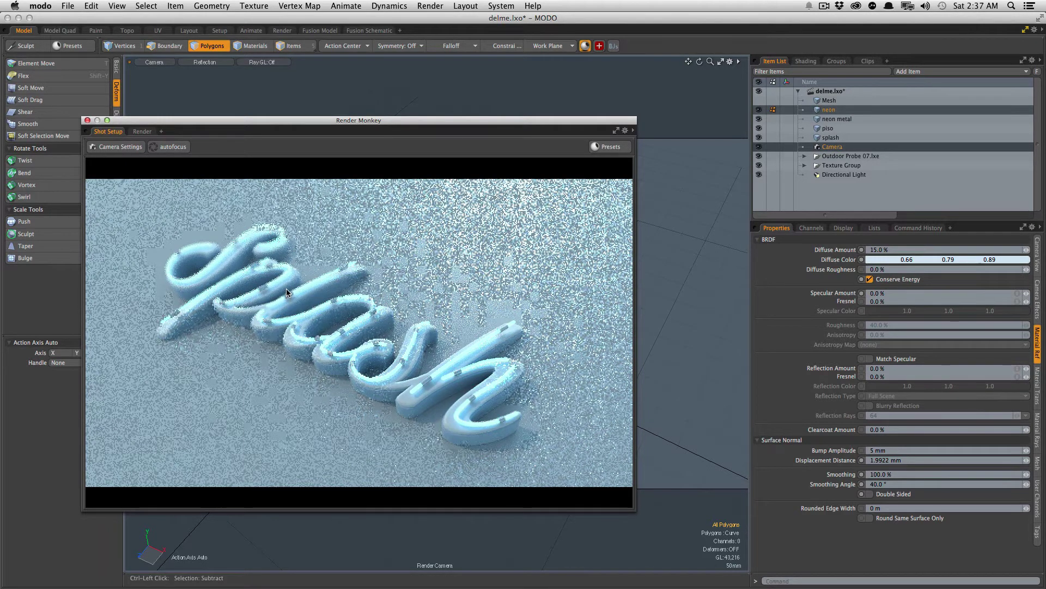
ctrl+click(286, 292)
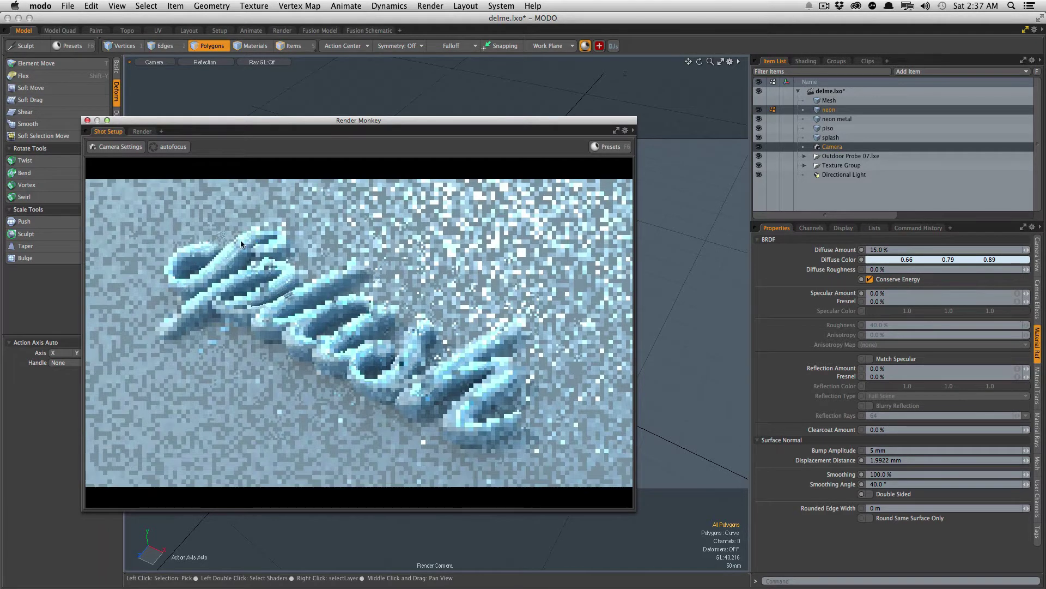
click(434, 380)
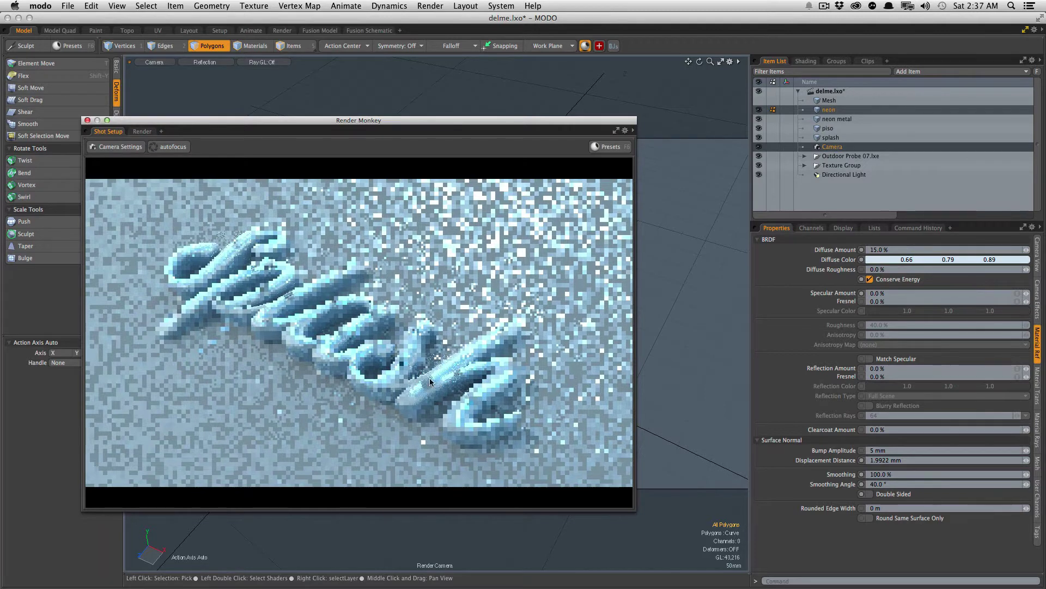
click(509, 424)
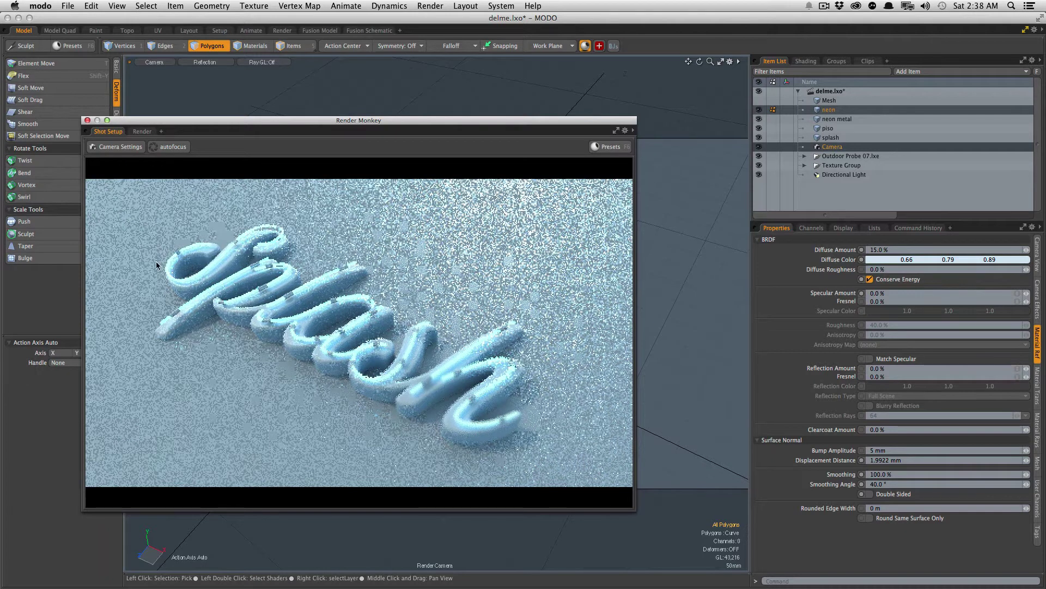
click(147, 312)
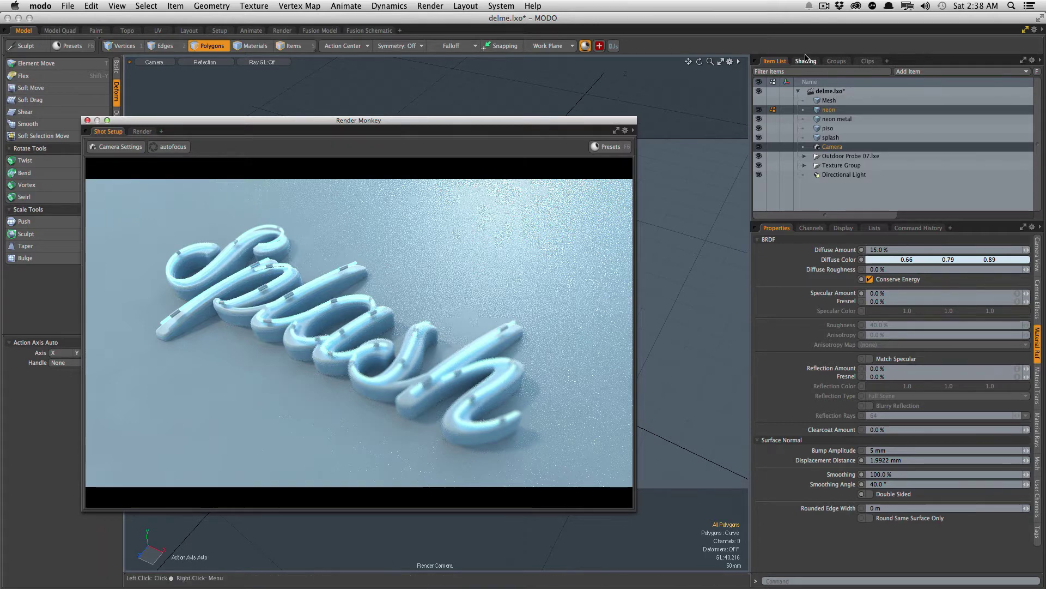
Step: Close the preview and enable Bloom on the Final Color Output in the shader tree
click(96, 119)
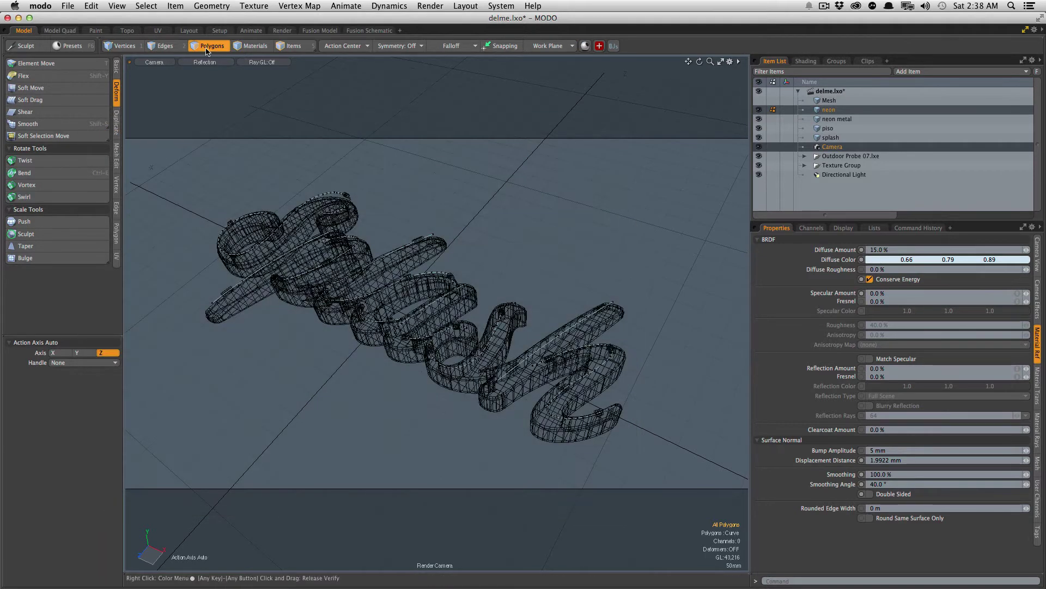
click(805, 61)
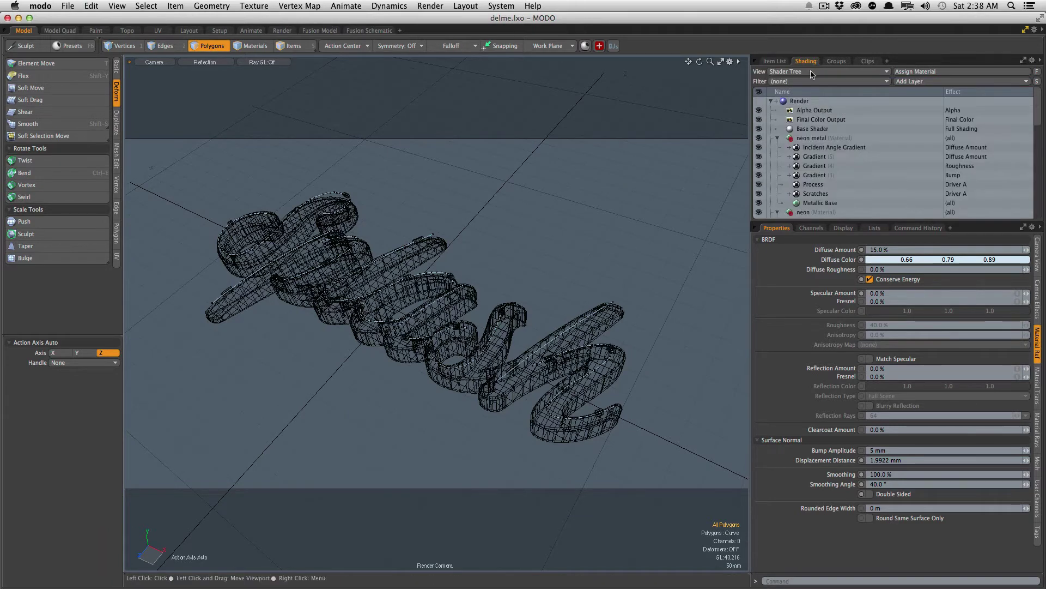
click(818, 129)
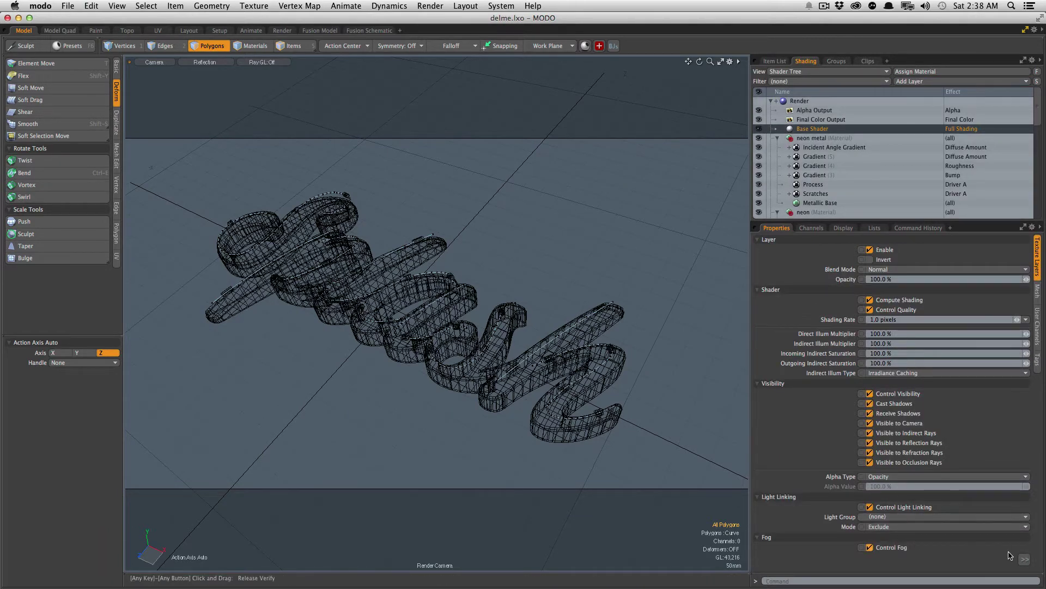
click(1024, 559)
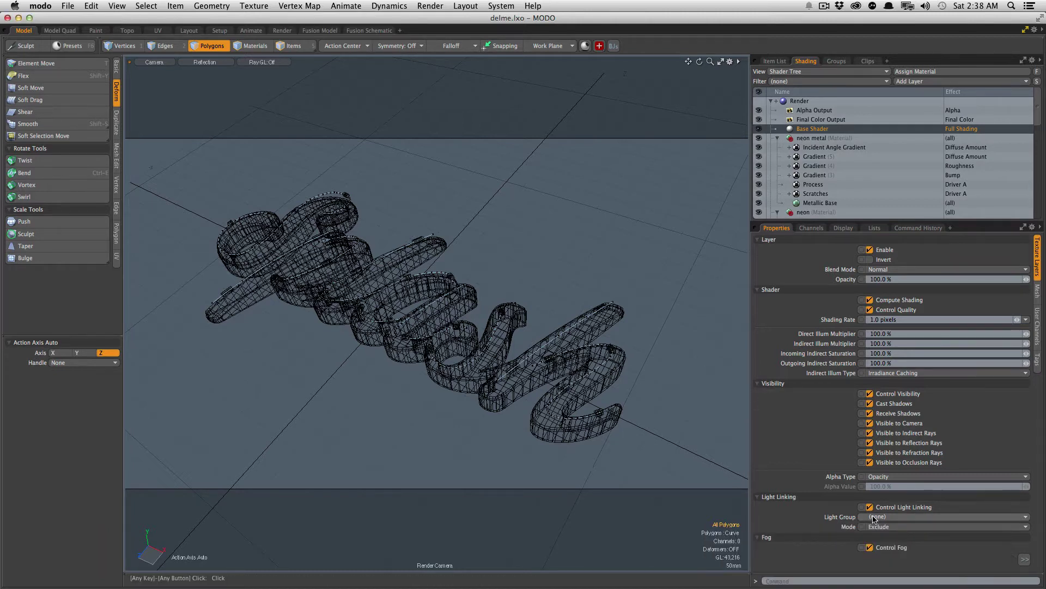
click(803, 121)
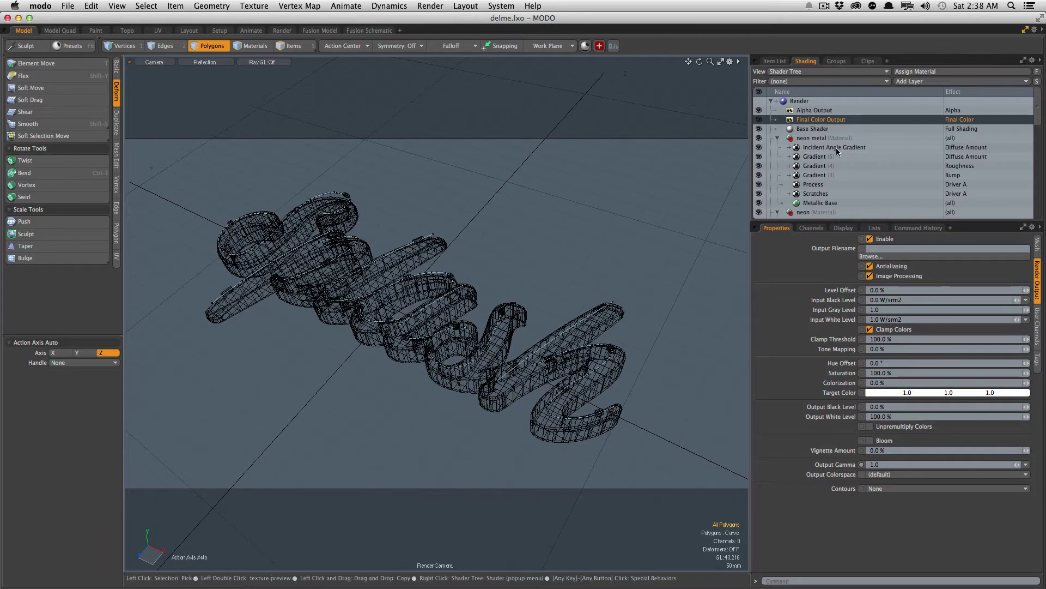
click(883, 442)
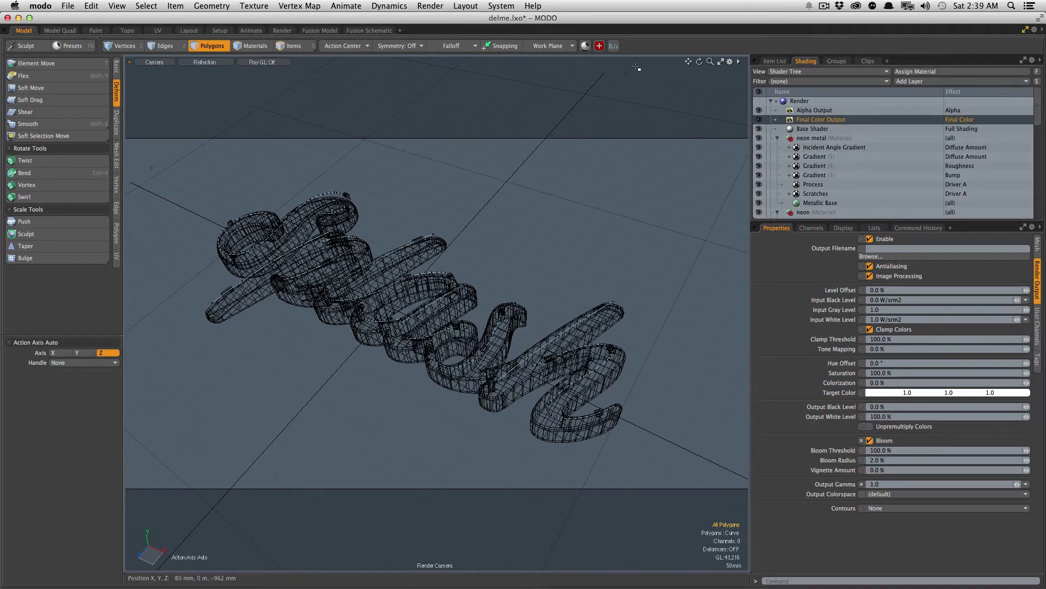
Step: Disable the camera's depth of field, check the lettering with bloom in the render preview, and close it
click(585, 46)
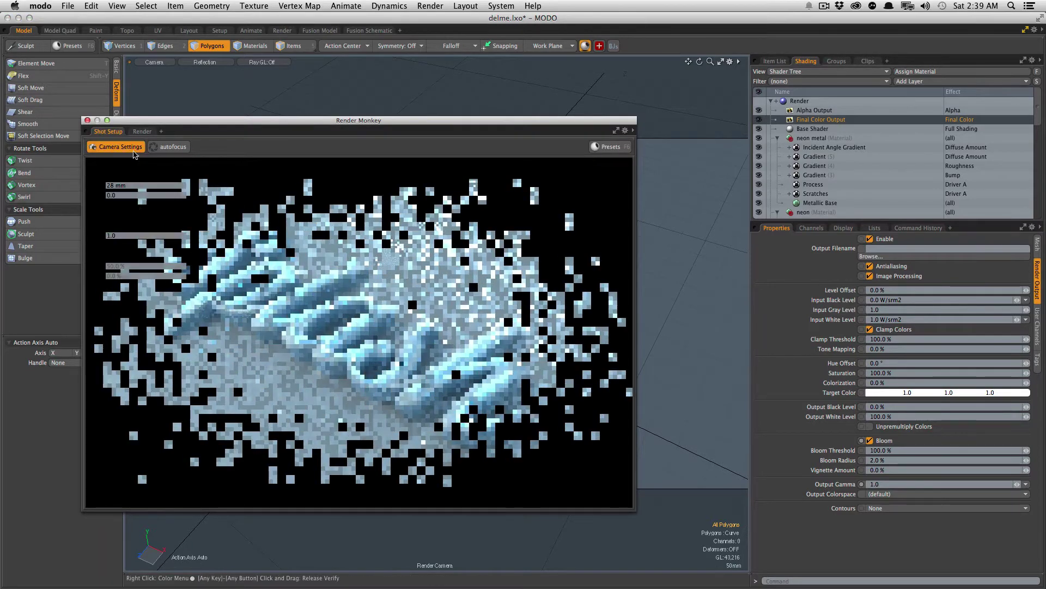
click(140, 148)
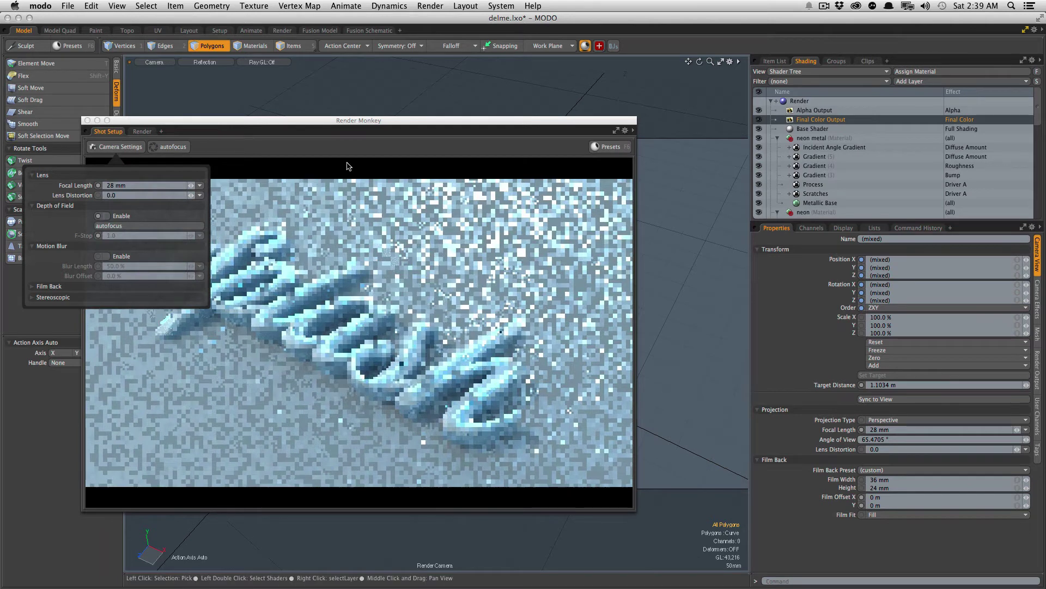
drag(347, 120, 362, 119)
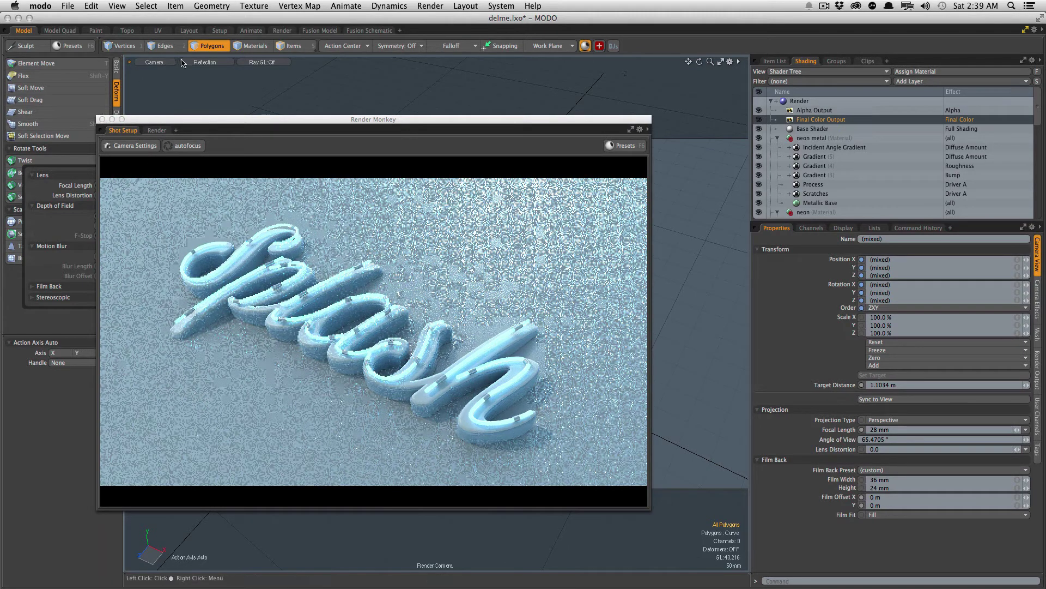
click(102, 119)
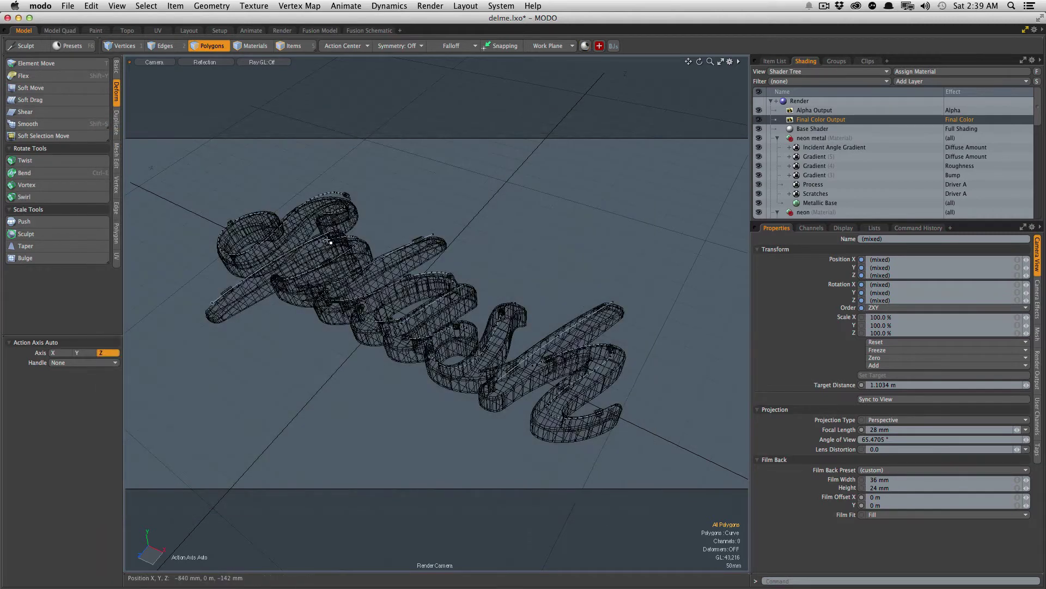
Step: Check the lettering in the render preview, look through the preview options, and close the preview
key(F8)
drag(321, 237, 322, 149)
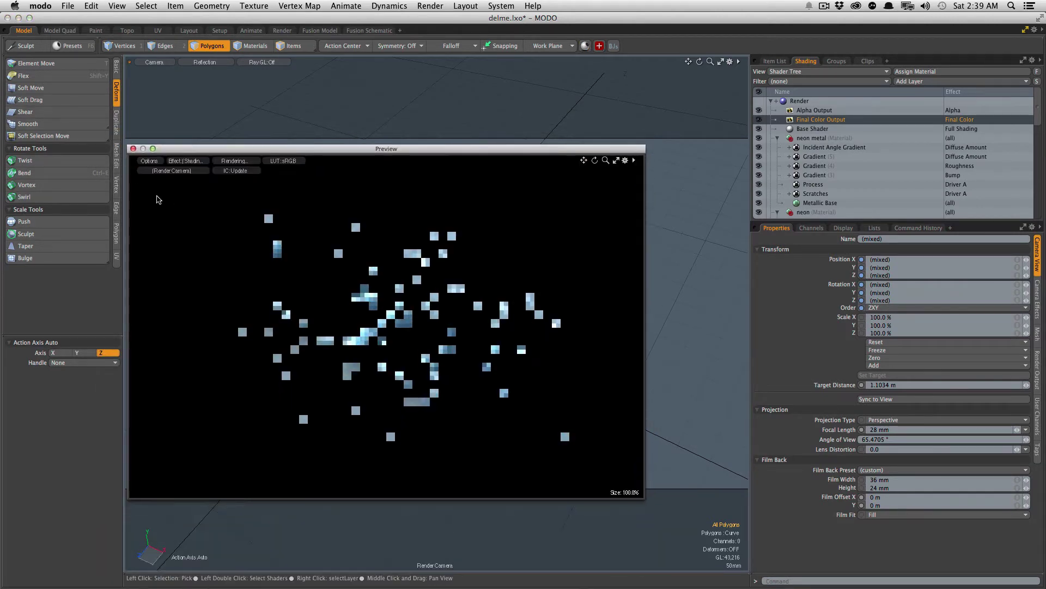
click(148, 163)
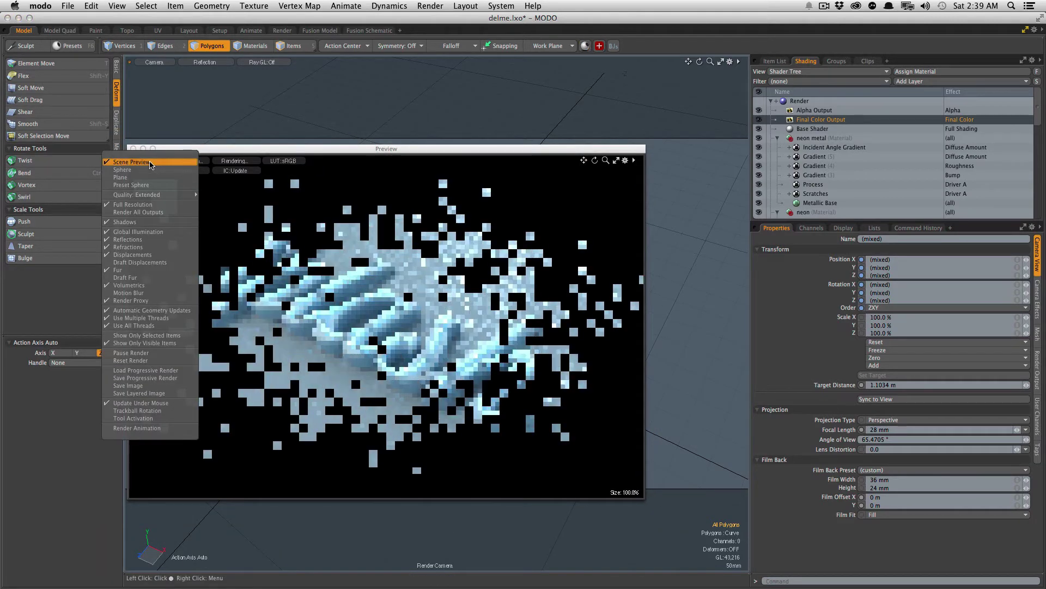
mouse_move(161, 196)
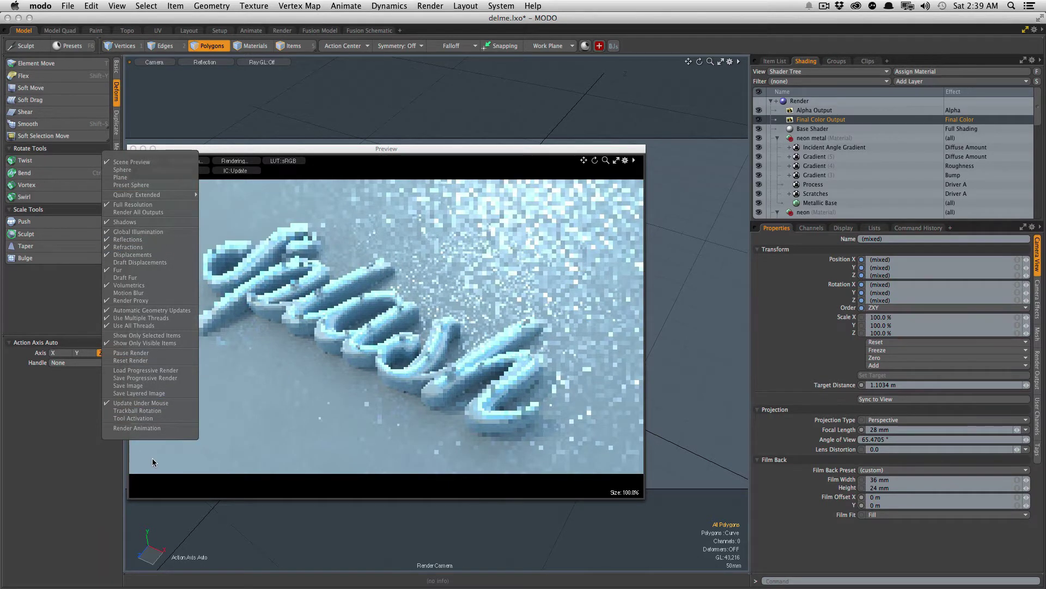
click(205, 468)
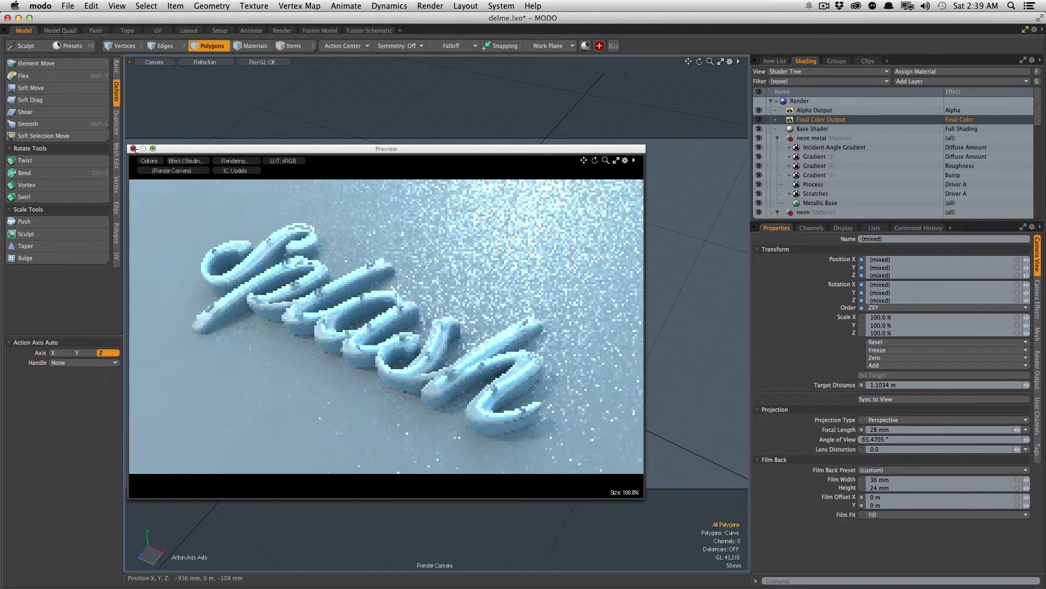
click(133, 148)
Step: Define a render region around the upper stroke tip of the final letter h
click(430, 6)
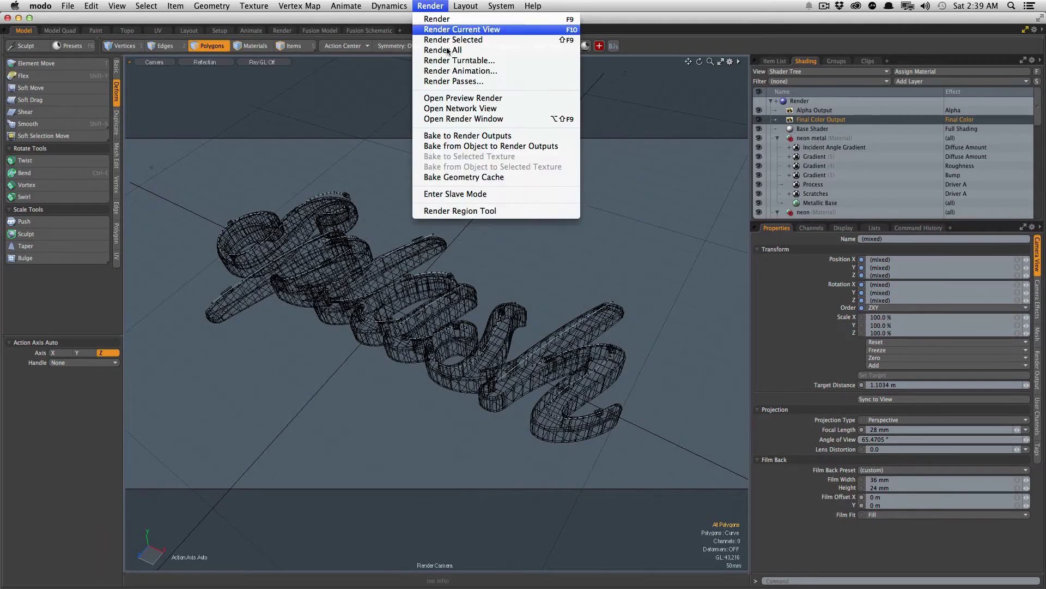
click(472, 210)
drag(630, 299, 549, 355)
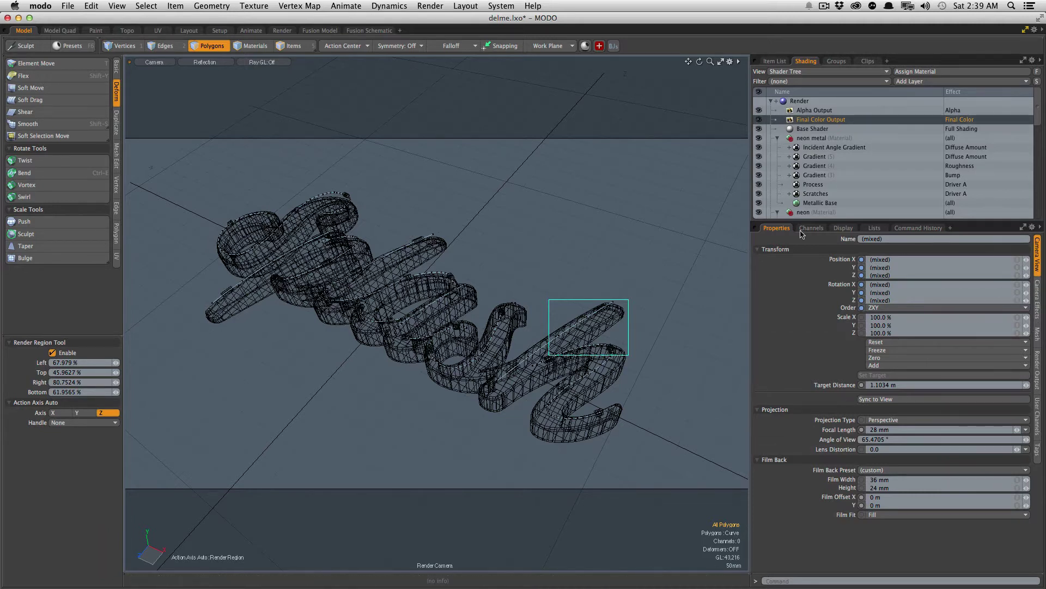
Step: Bring up the Final Color Output settings, then check the region's bloom in the preview and in a full render
click(822, 120)
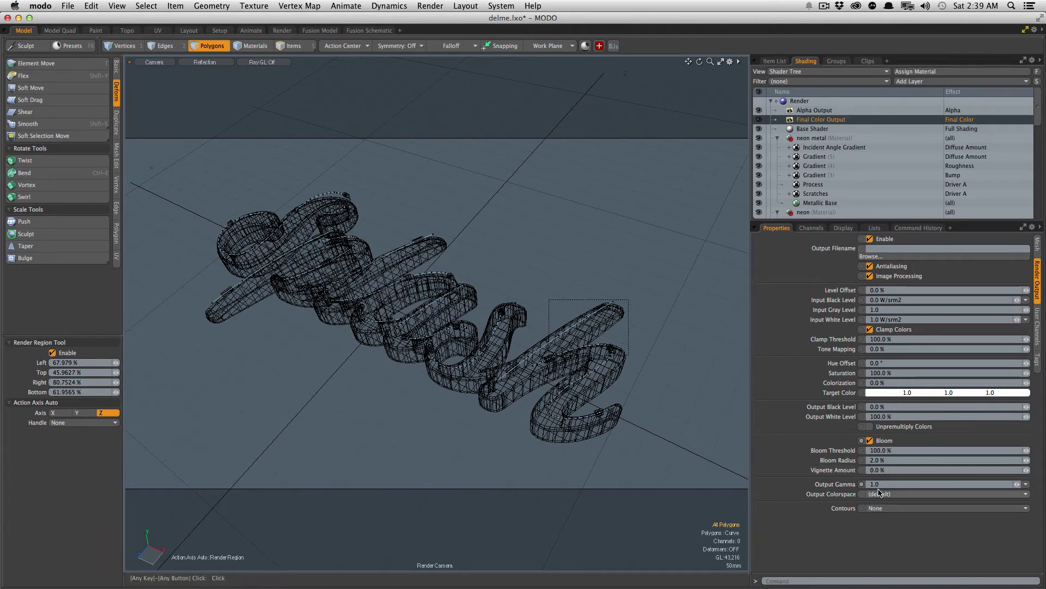
key(F8)
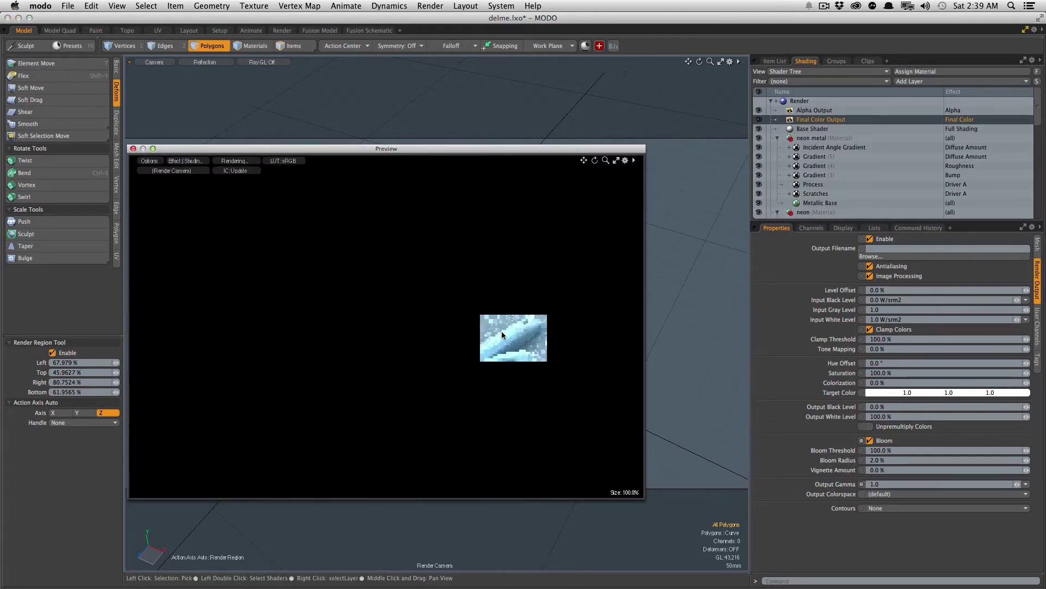
key(F8)
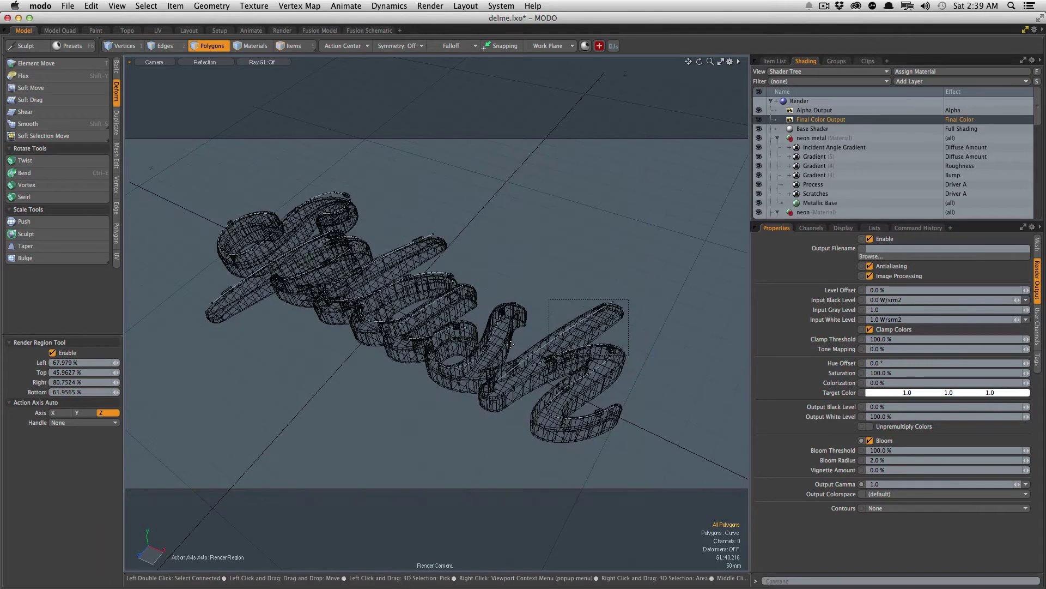
key(F9)
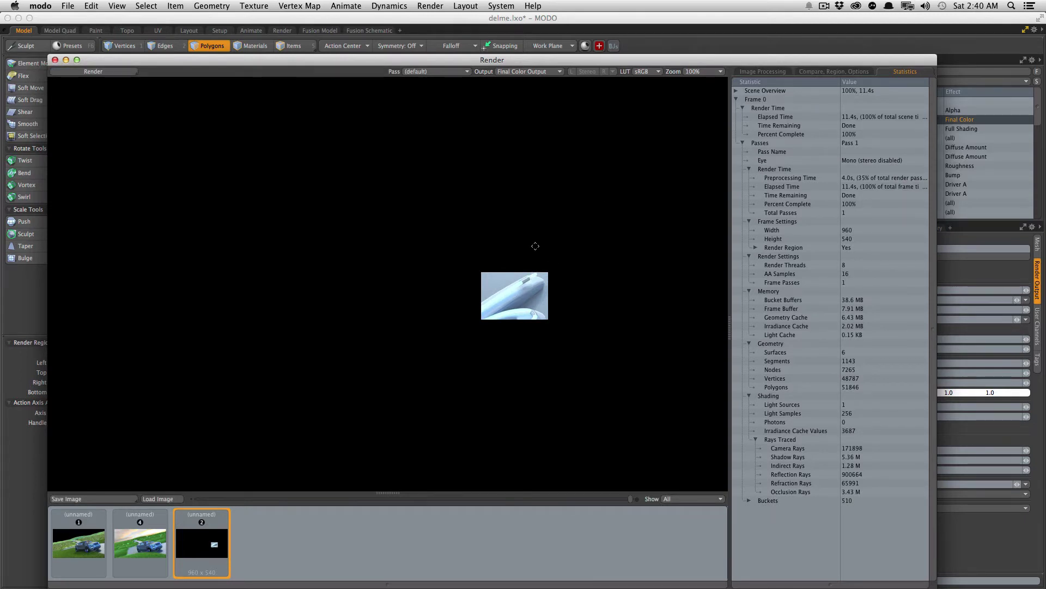
key(Escape)
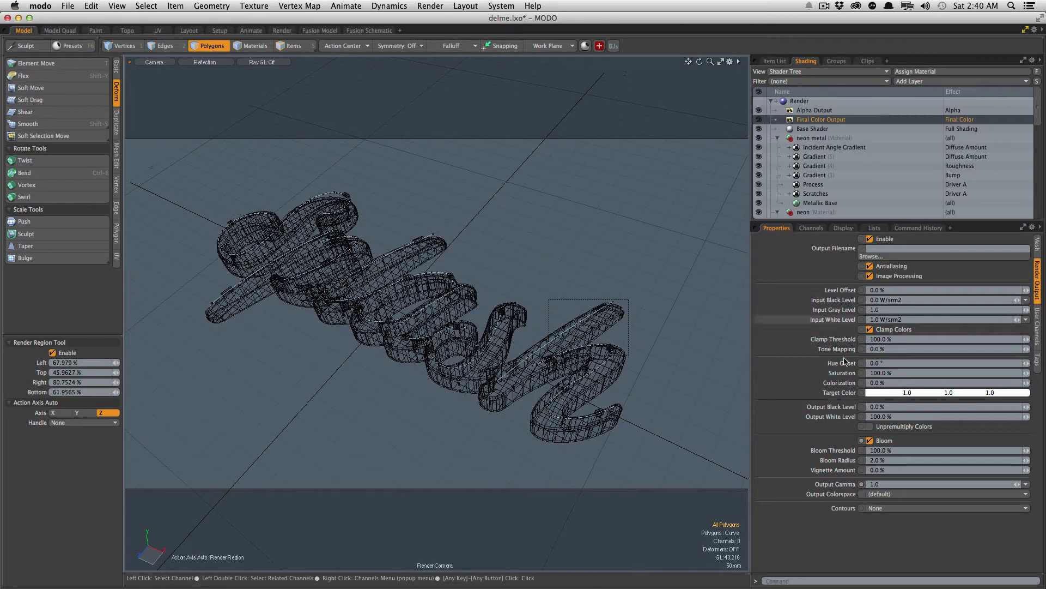
Step: Set the Bloom Radius to 20% and render the region to judge the glow
click(891, 464)
key(Return)
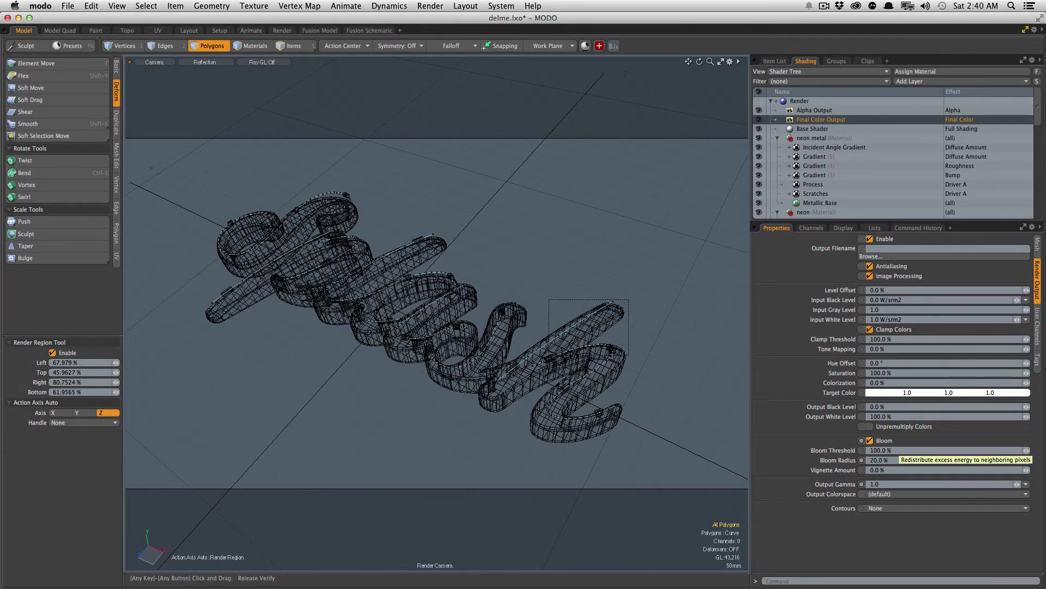
key(F9)
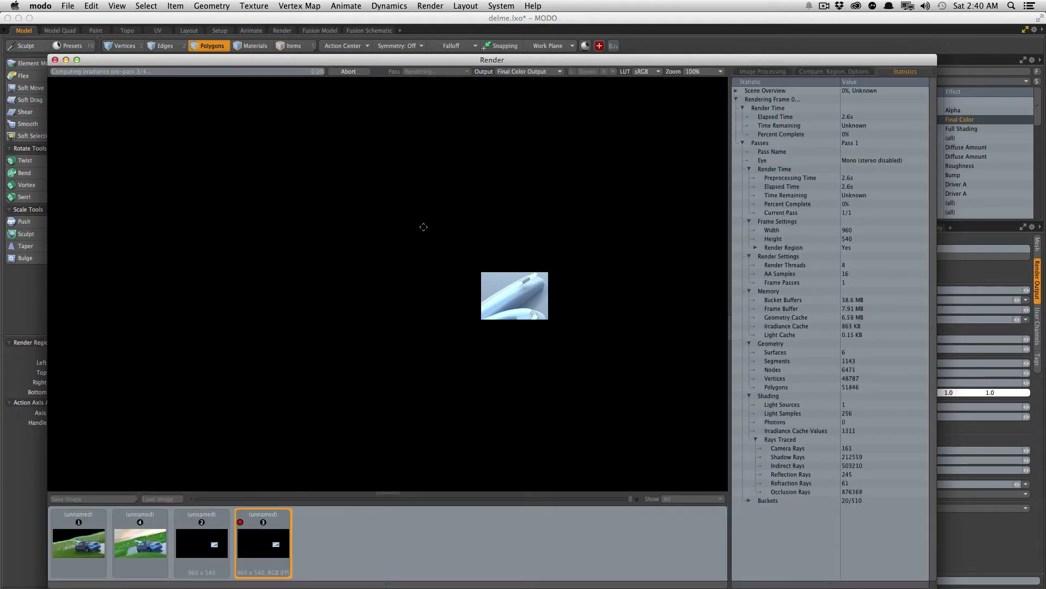
drag(399, 63, 375, 69)
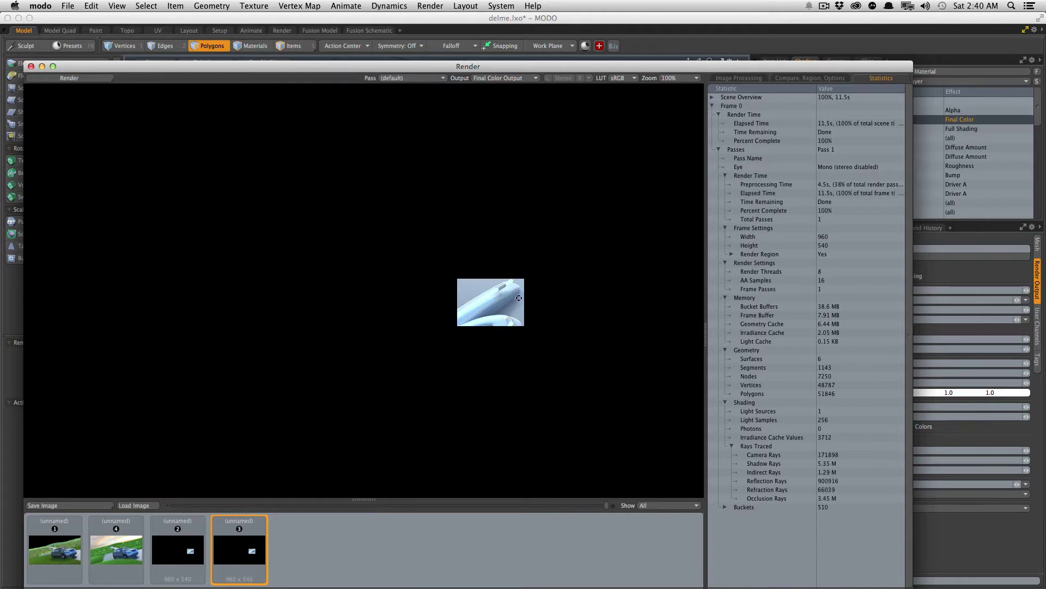
Step: Try Bloom Threshold values of 25% and 50%, rendering the region with each
click(937, 427)
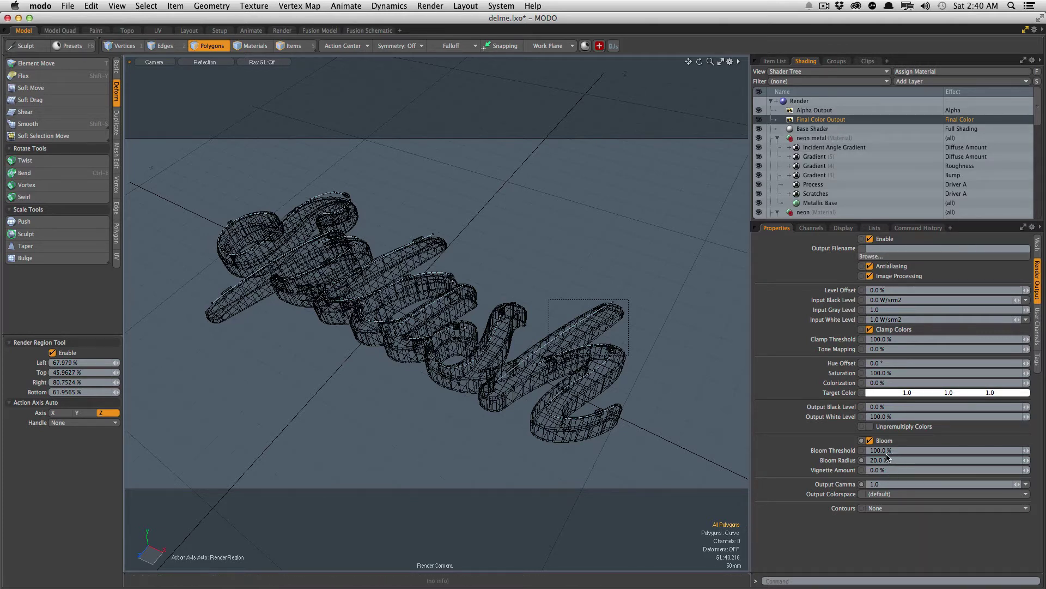
click(967, 450)
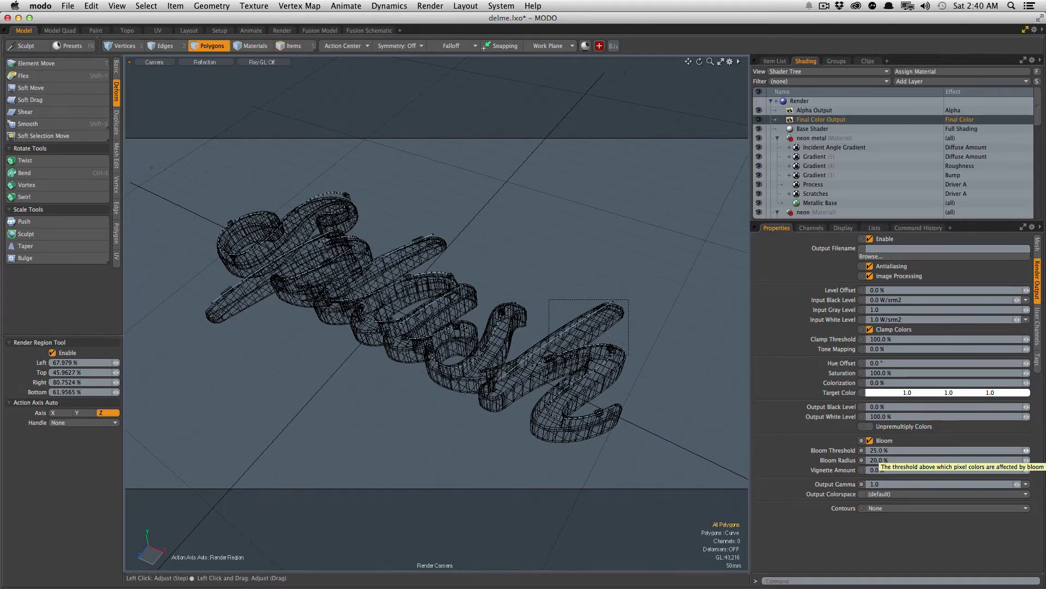
key(F9)
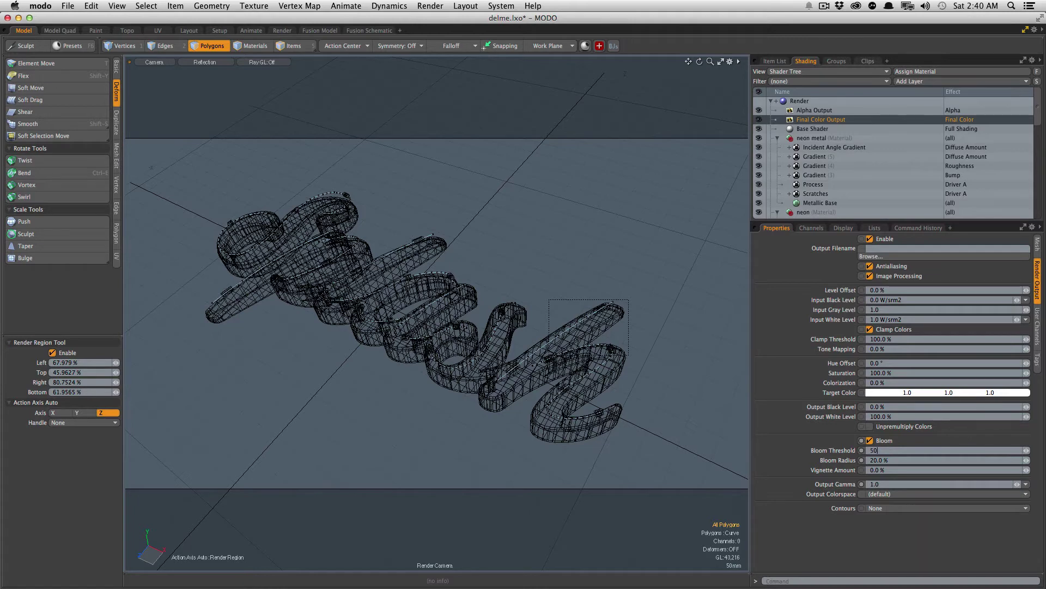
key(F9)
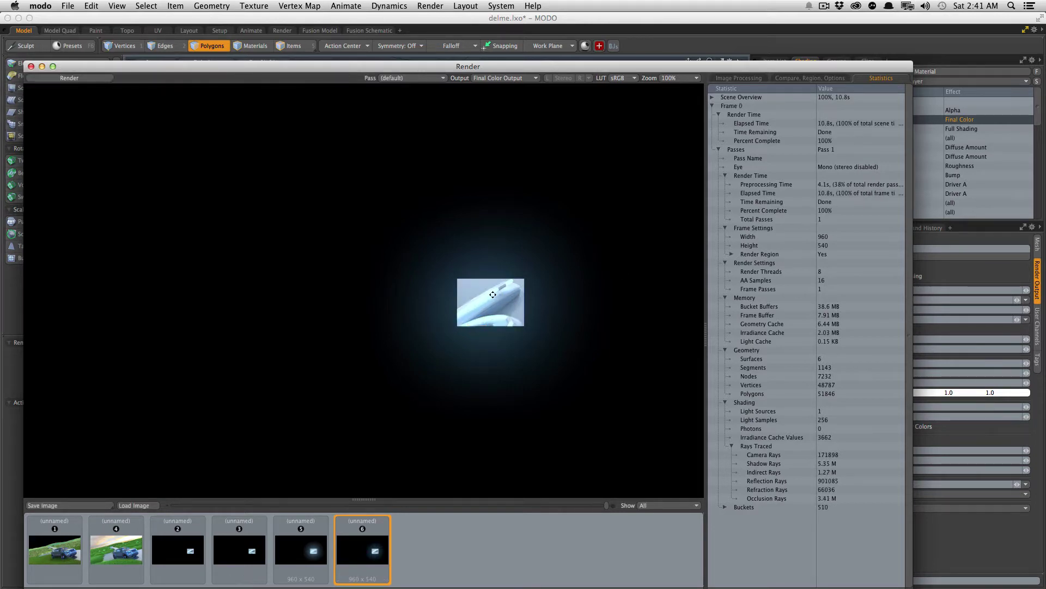
Step: Set the Bloom Radius to 10%, render the region, and close the render window
click(951, 453)
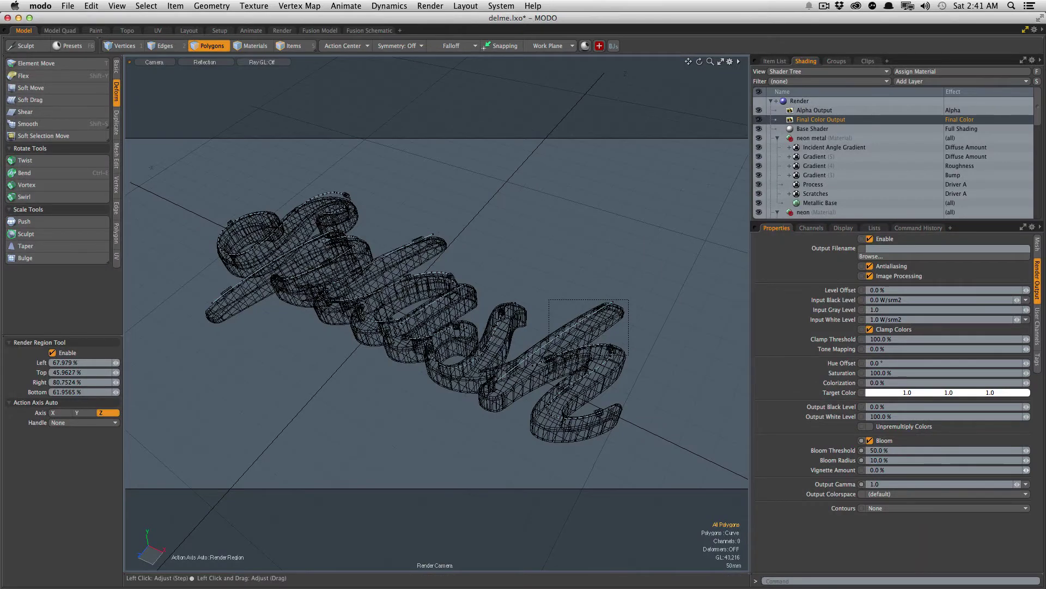
key(F9)
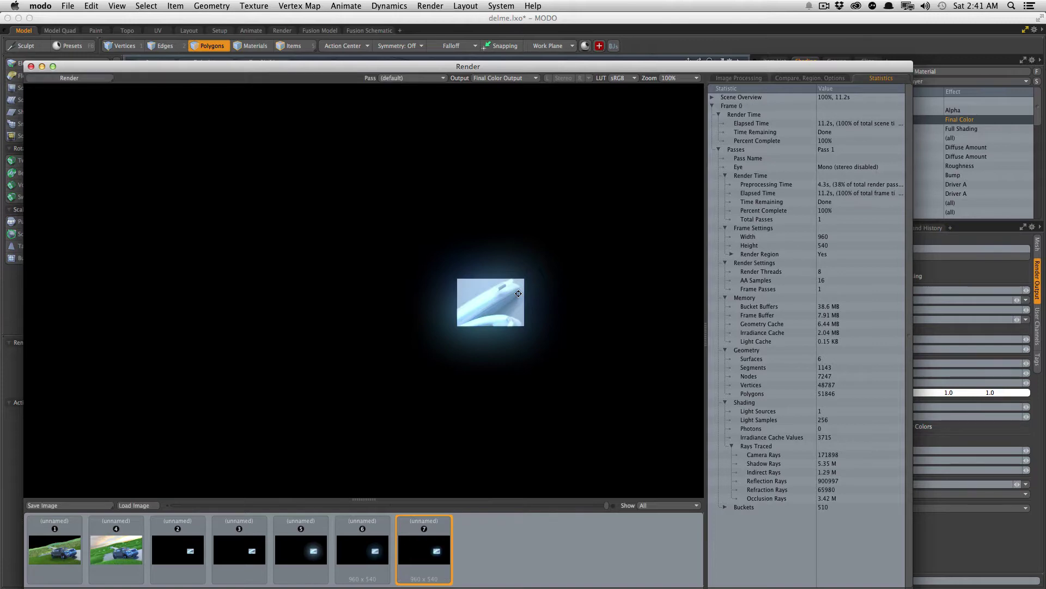
key(Escape)
Step: Turn on Render All Outputs for the render preview and close the preview
key(F8)
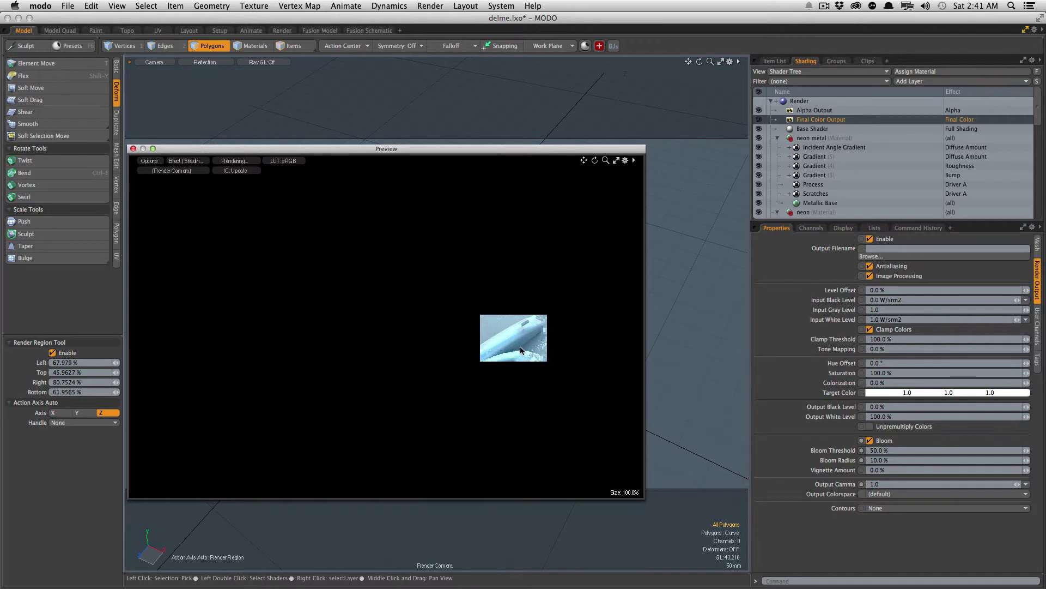
click(148, 162)
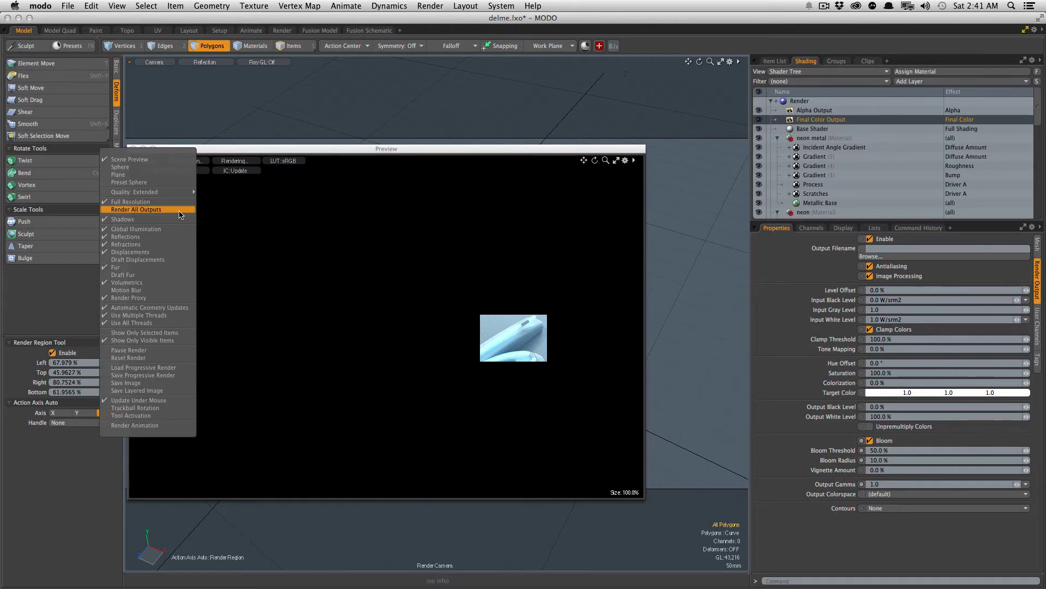
click(180, 210)
key(F8)
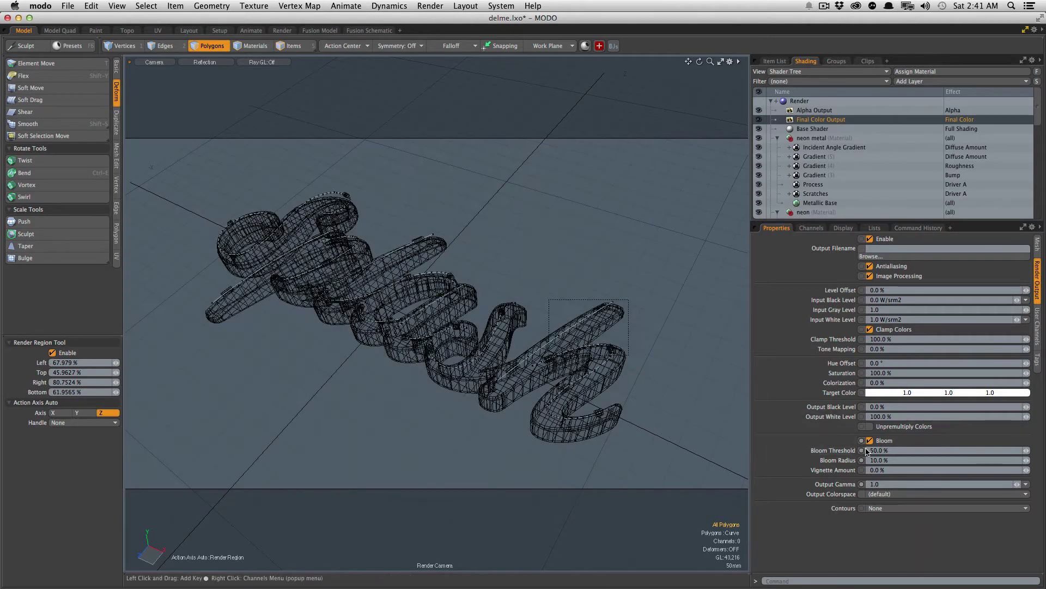
Step: Set the Bloom Threshold to 75%, check it in the preview and a region render, and close the render window
click(882, 450)
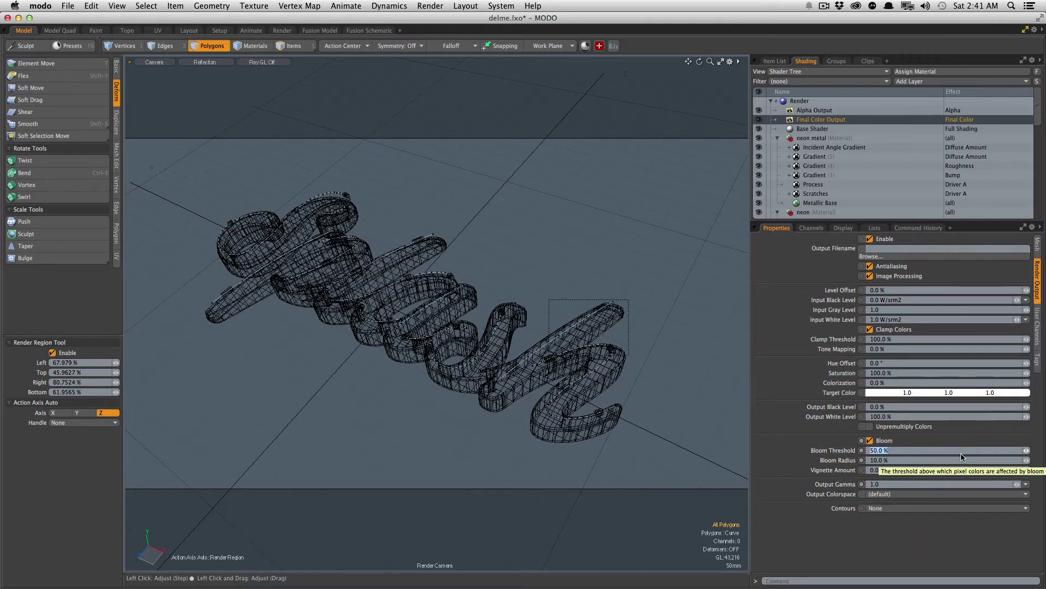
text(75)
key(Return)
key(F8)
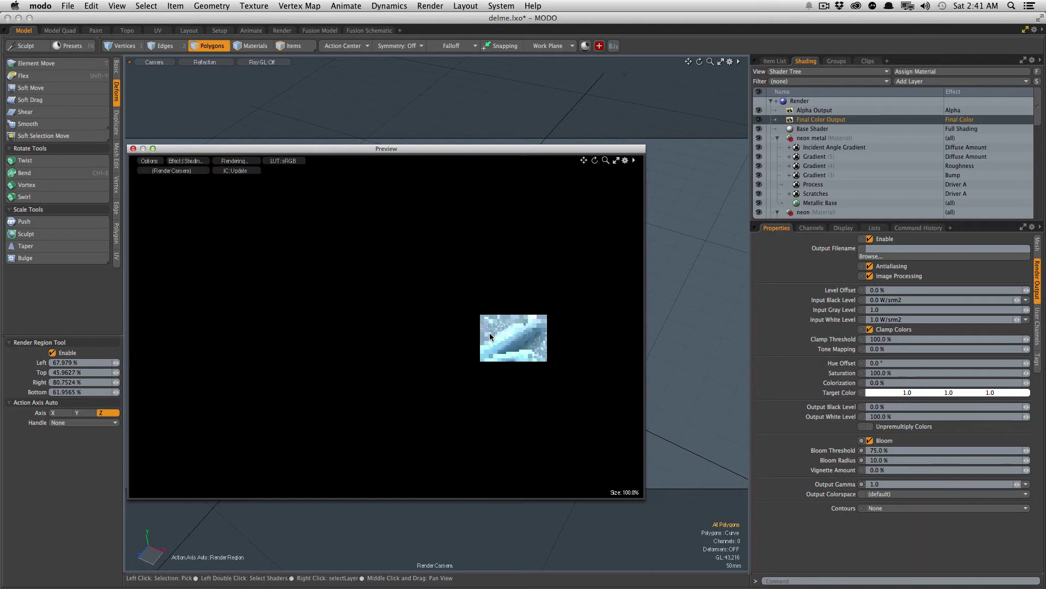
key(F9)
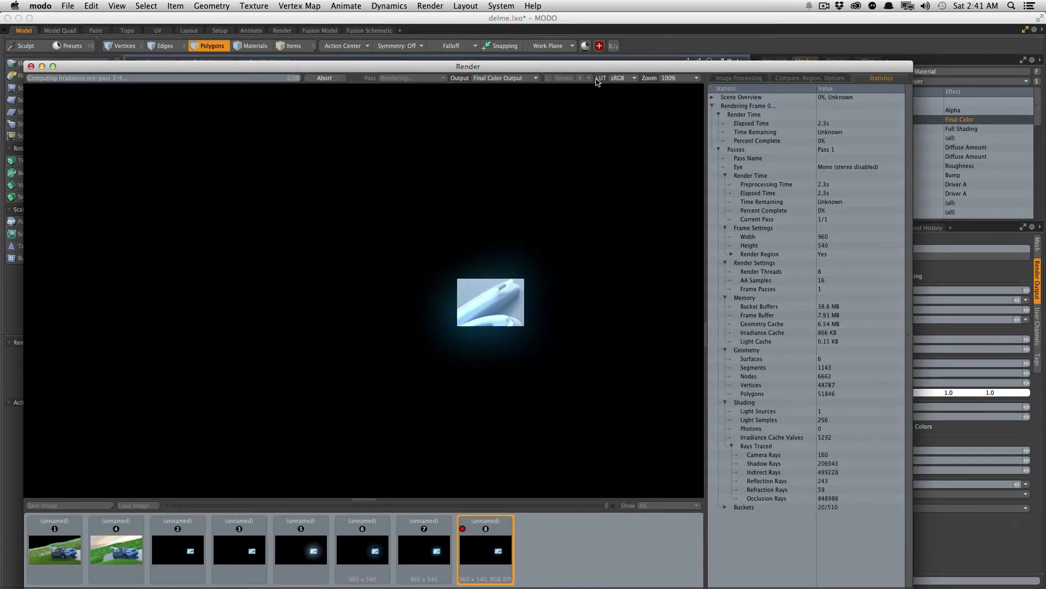
drag(600, 69, 548, 74)
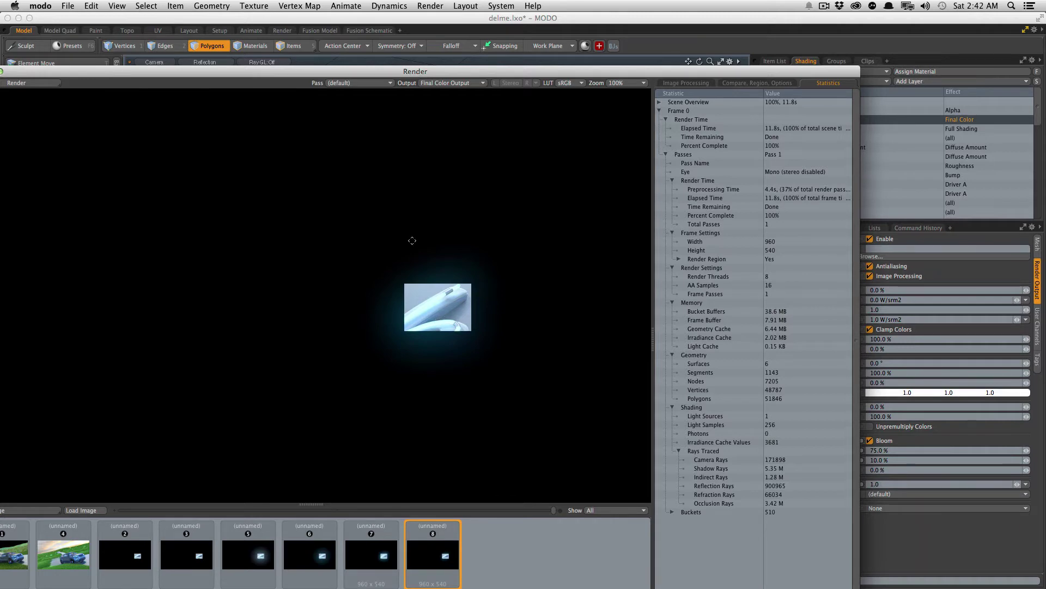
key(Escape)
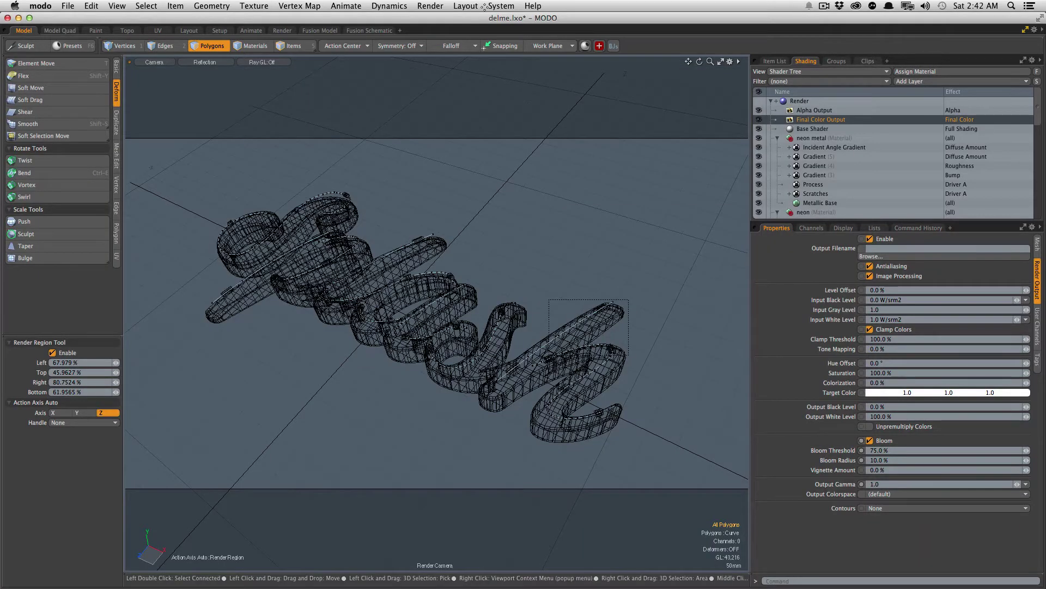
Step: Redraw the render region around the first letters of the Splash lettering and render it
click(435, 5)
click(460, 211)
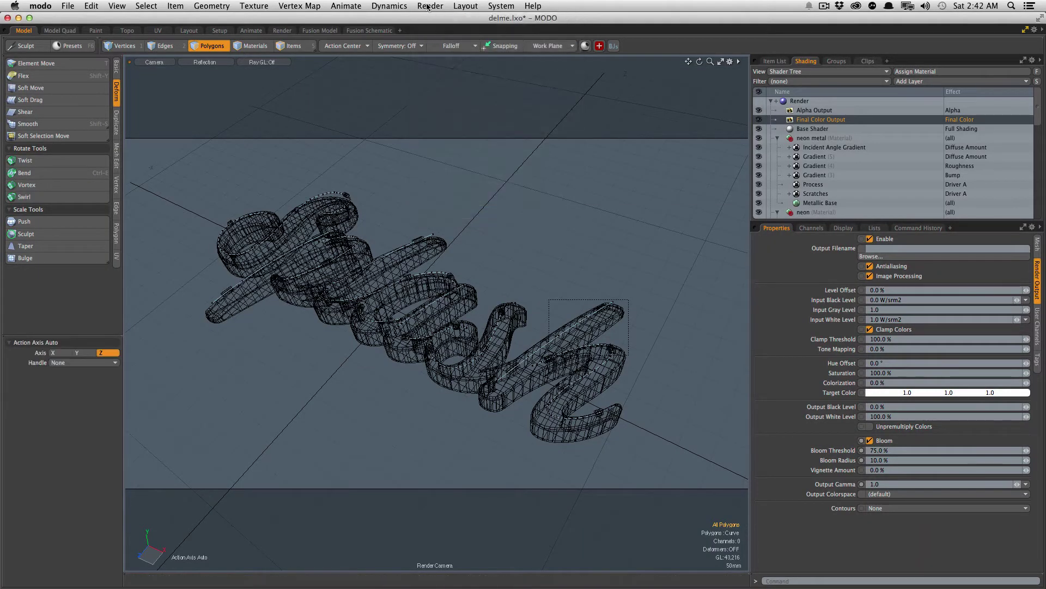
click(431, 5)
click(468, 211)
drag(223, 181, 363, 290)
key(F9)
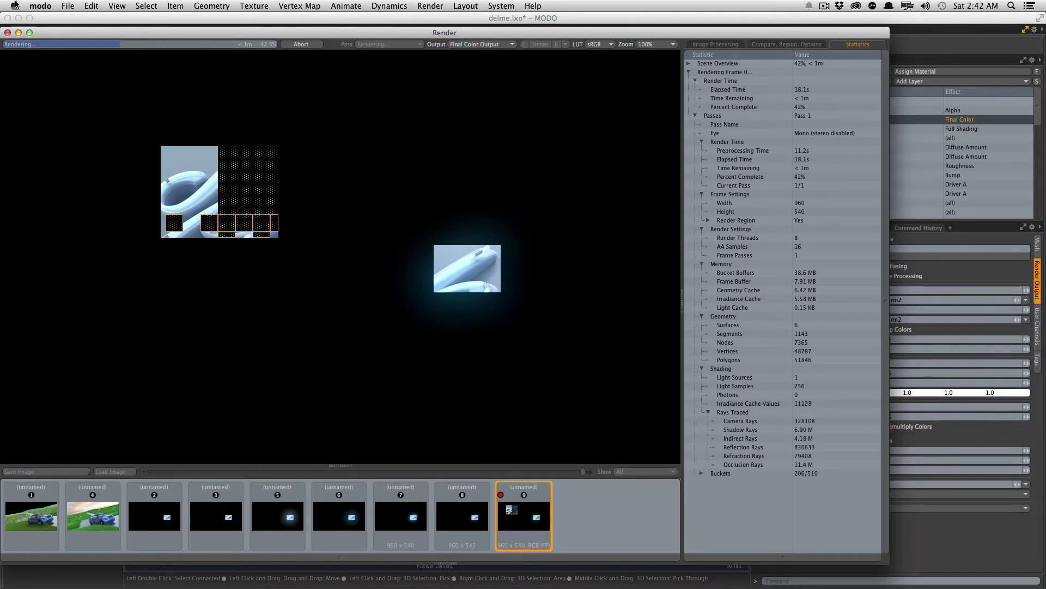
Step: View the Mac's processor and memory specifications while the region renders, and close the information window
click(15, 6)
click(45, 19)
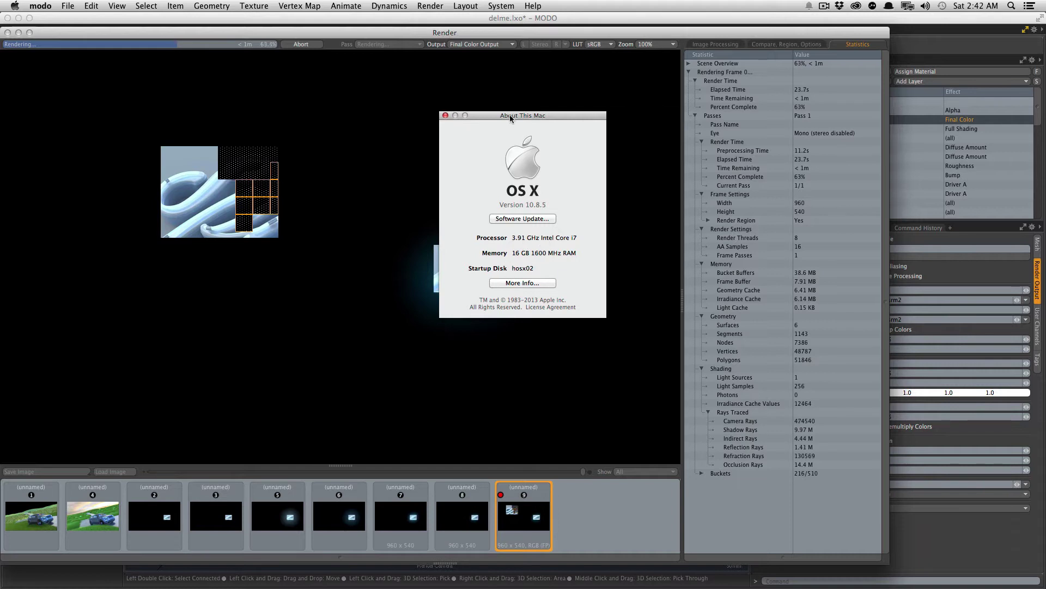
click(445, 115)
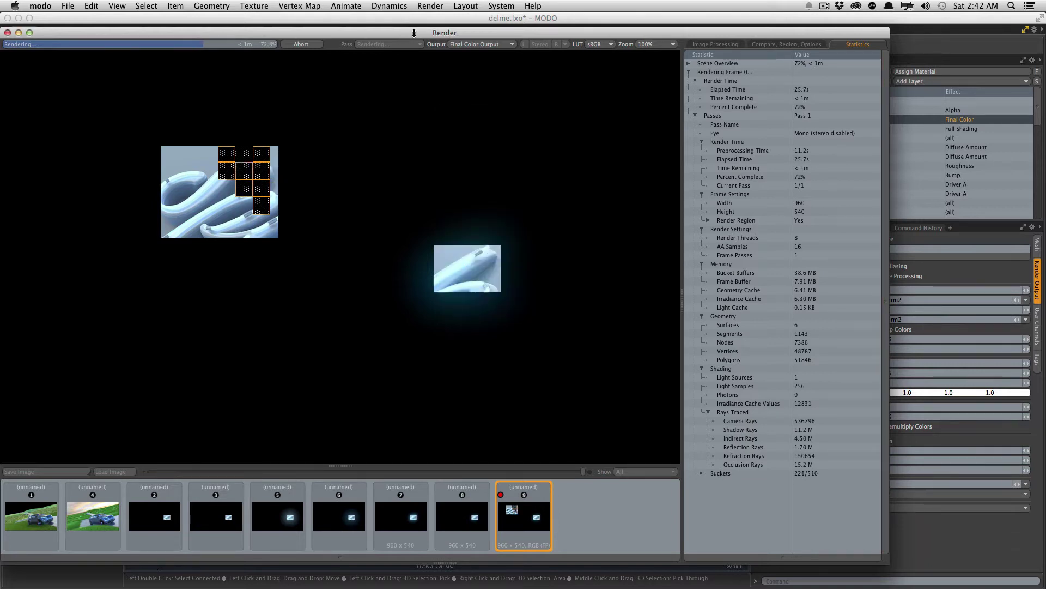
Step: Close the render window and turn off Render Region in the Render item's frame settings
drag(414, 33, 422, 34)
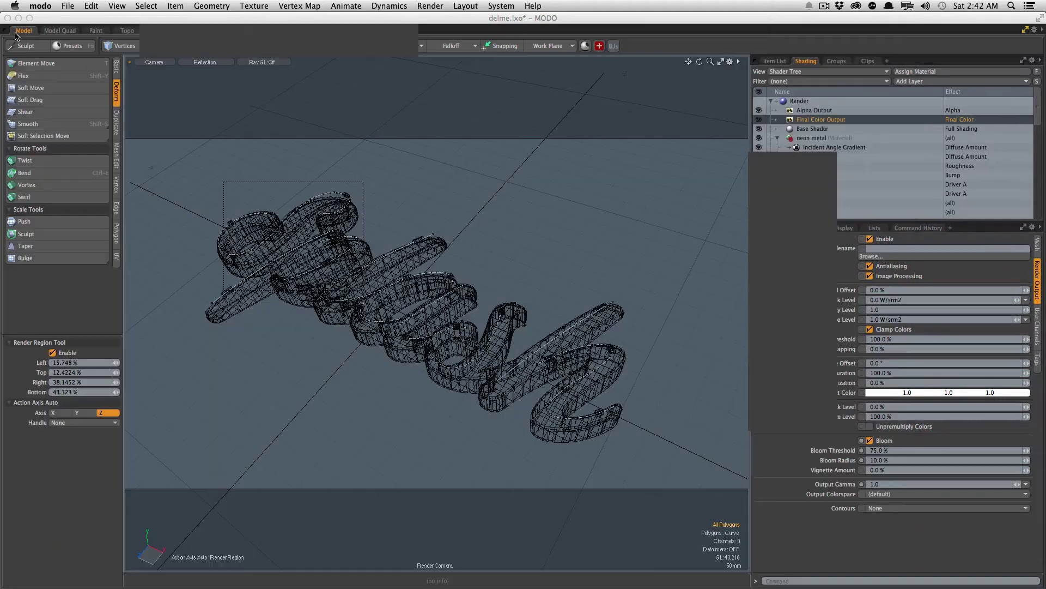
click(15, 34)
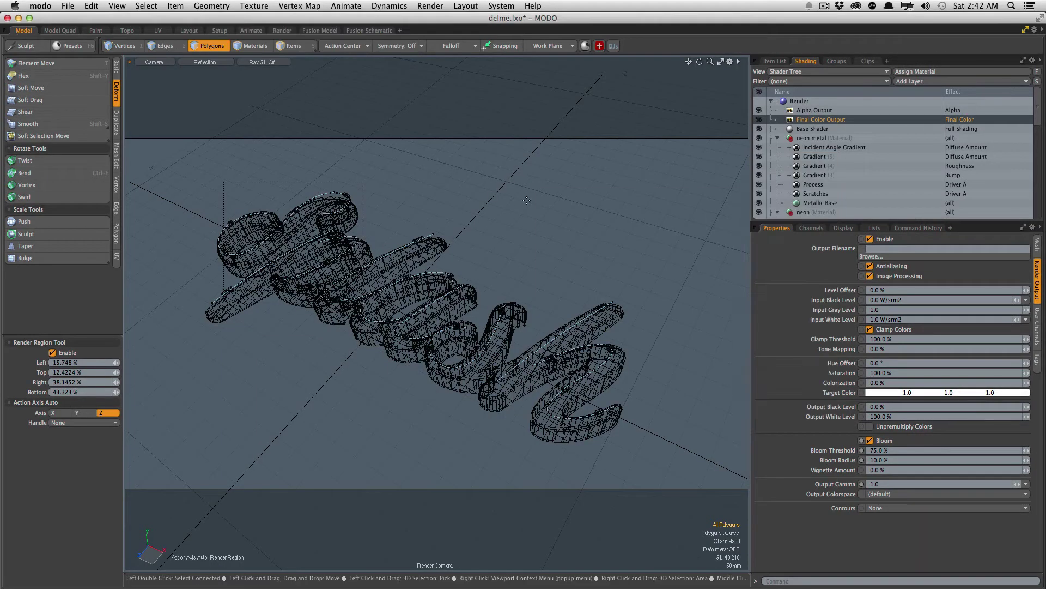
click(809, 100)
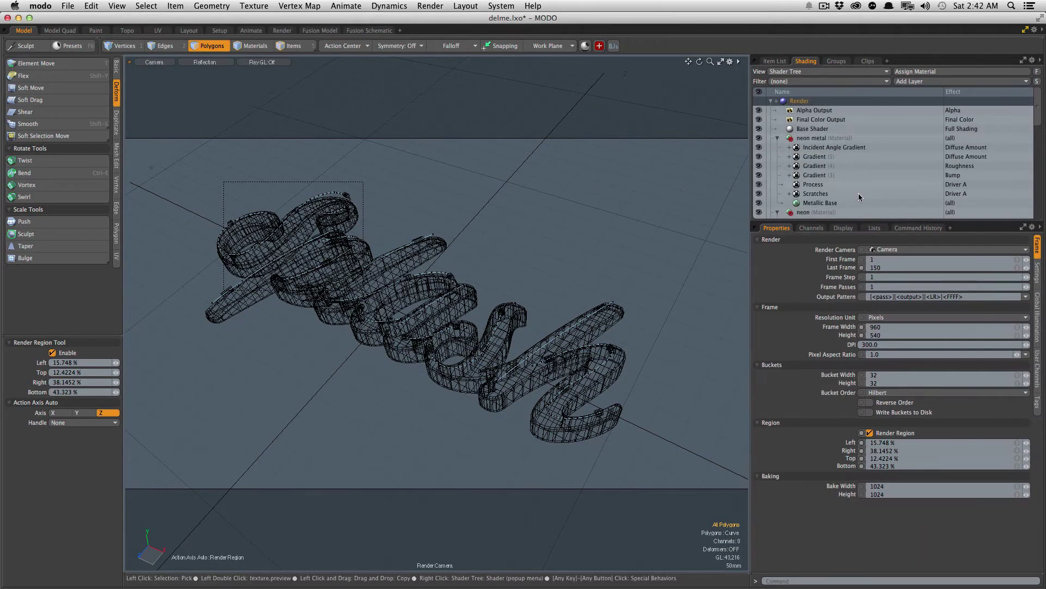
click(871, 433)
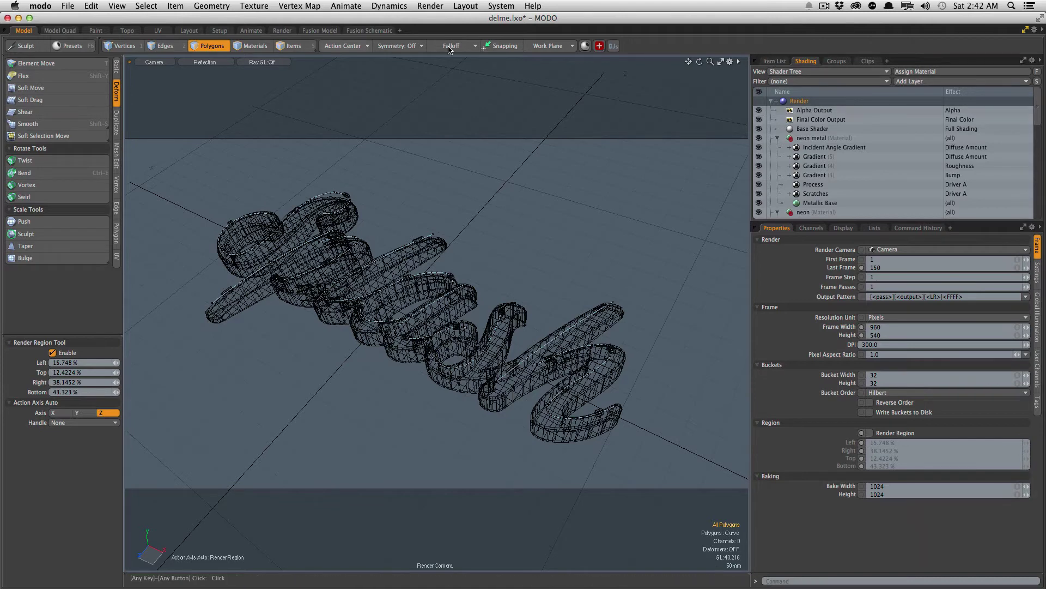
Step: Examine the Render Monkey preview of the Splash lettering with its camera and render options, and close it
click(585, 46)
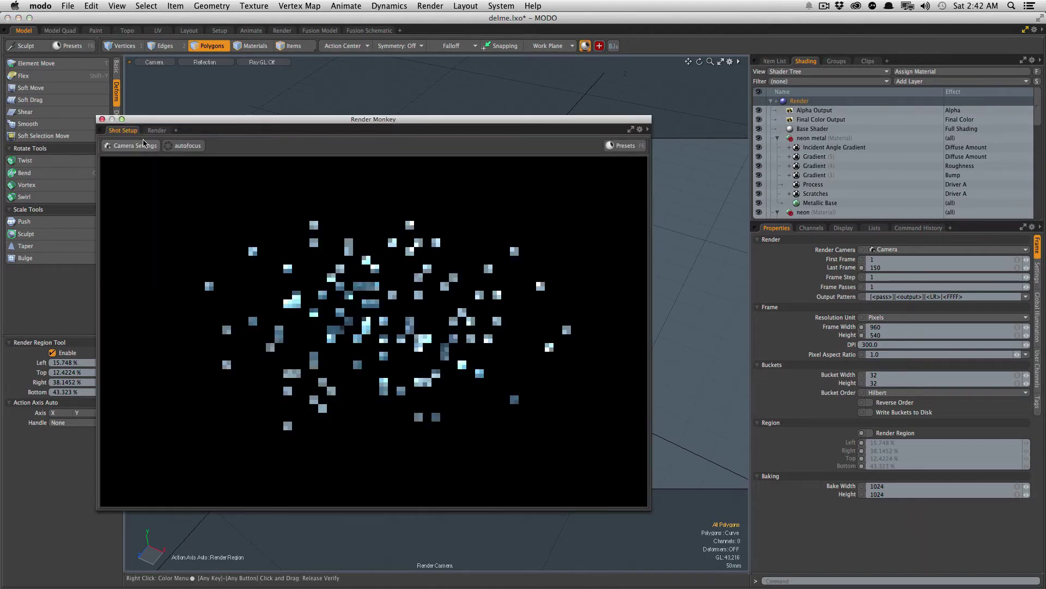
click(144, 144)
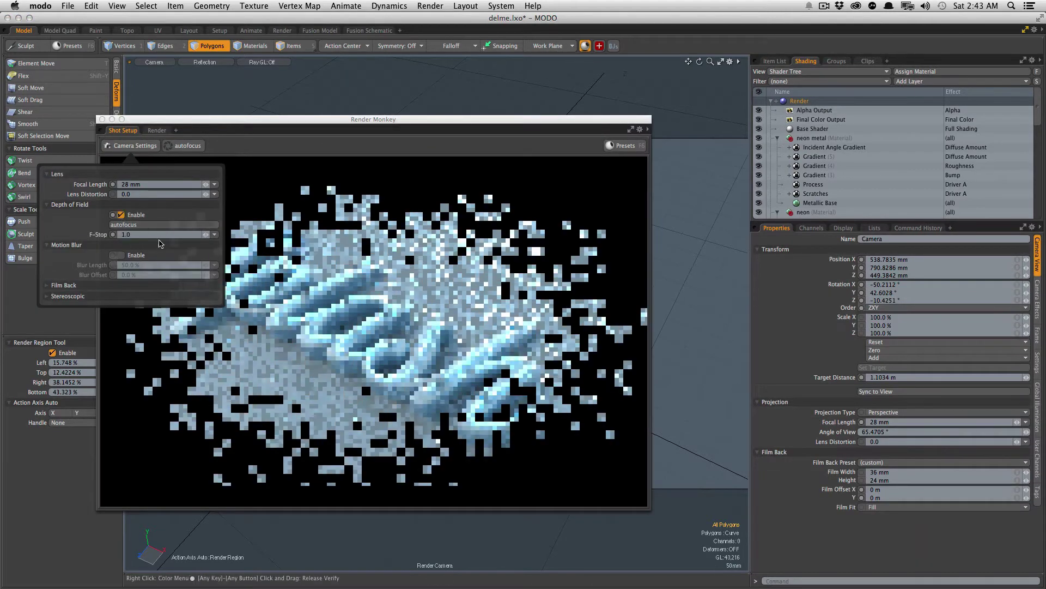
drag(161, 121, 168, 121)
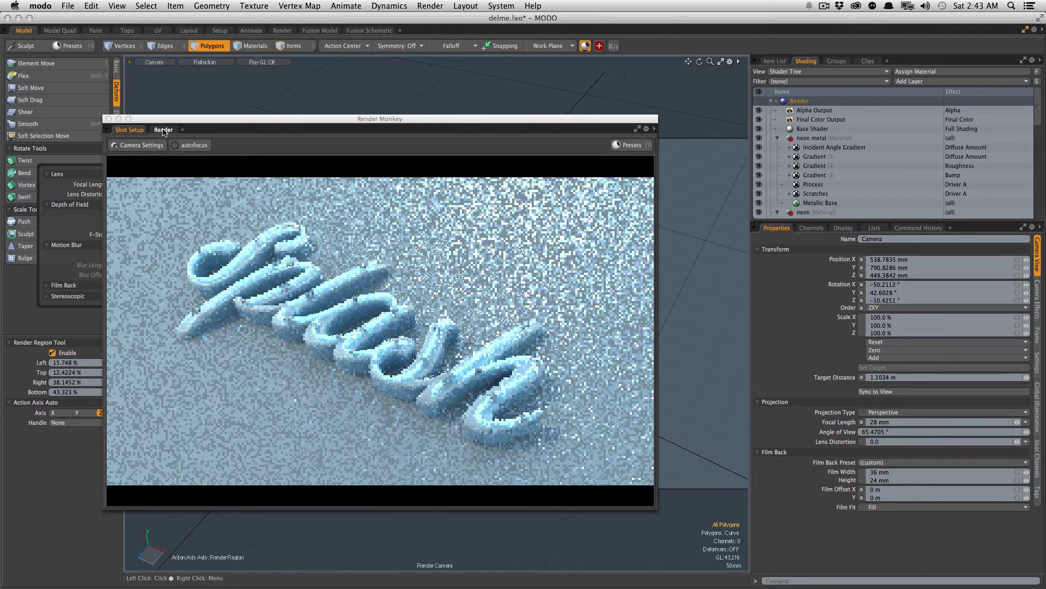
drag(208, 120, 263, 99)
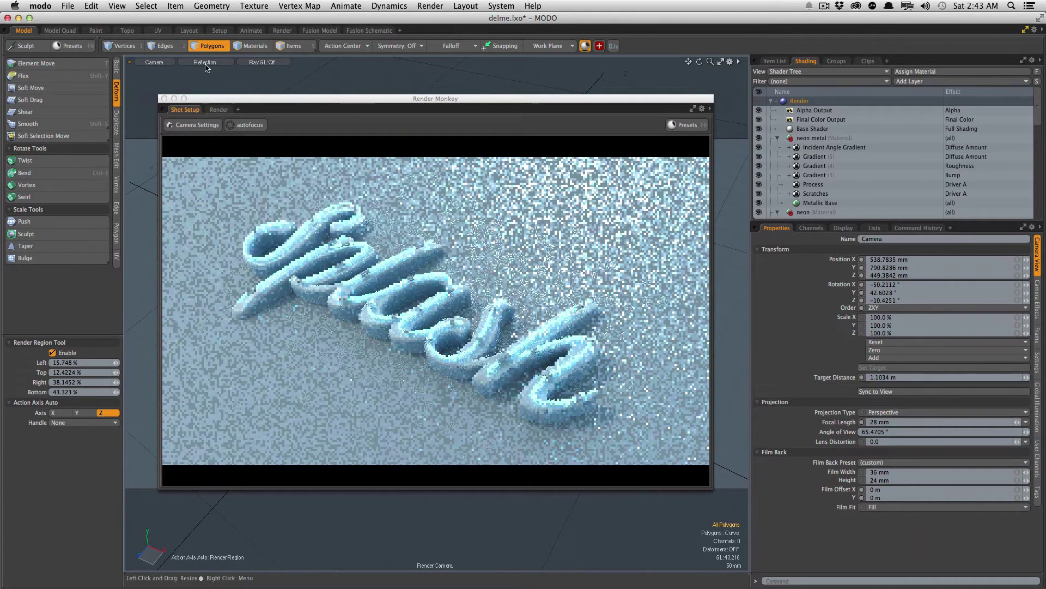
click(219, 110)
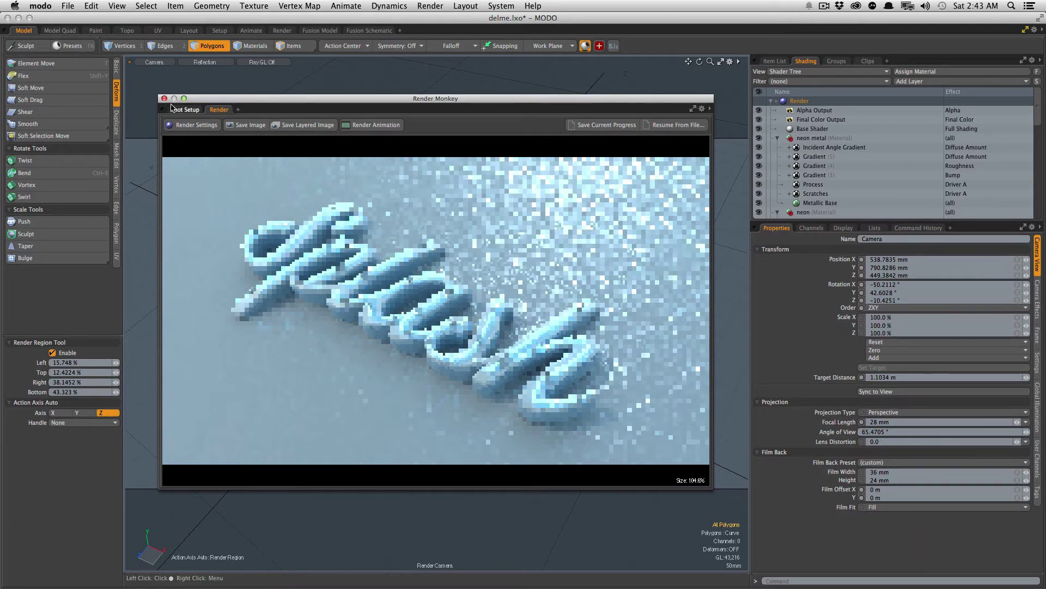
drag(262, 103, 267, 102)
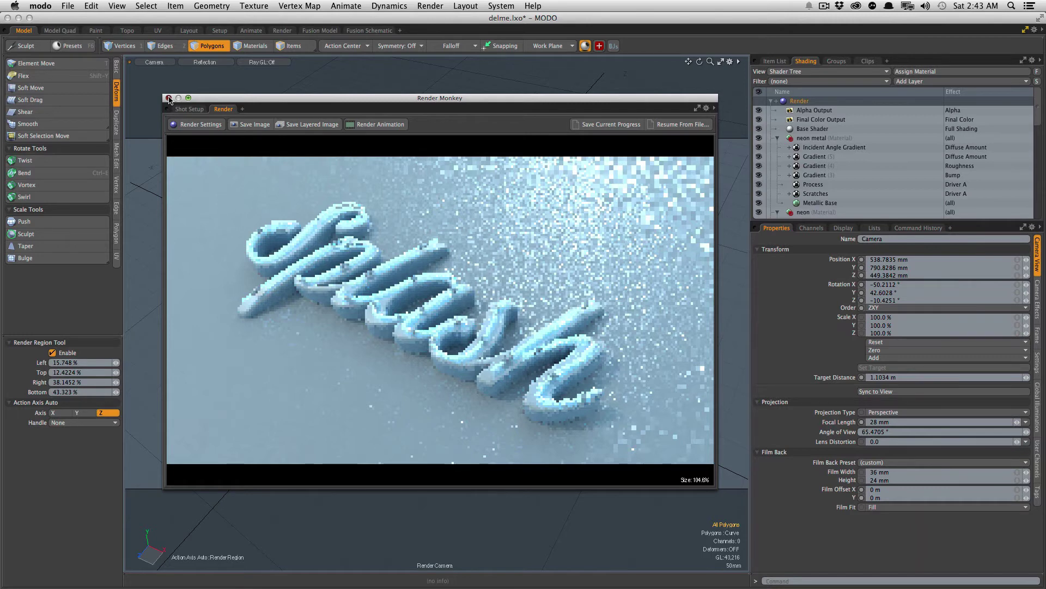
click(169, 99)
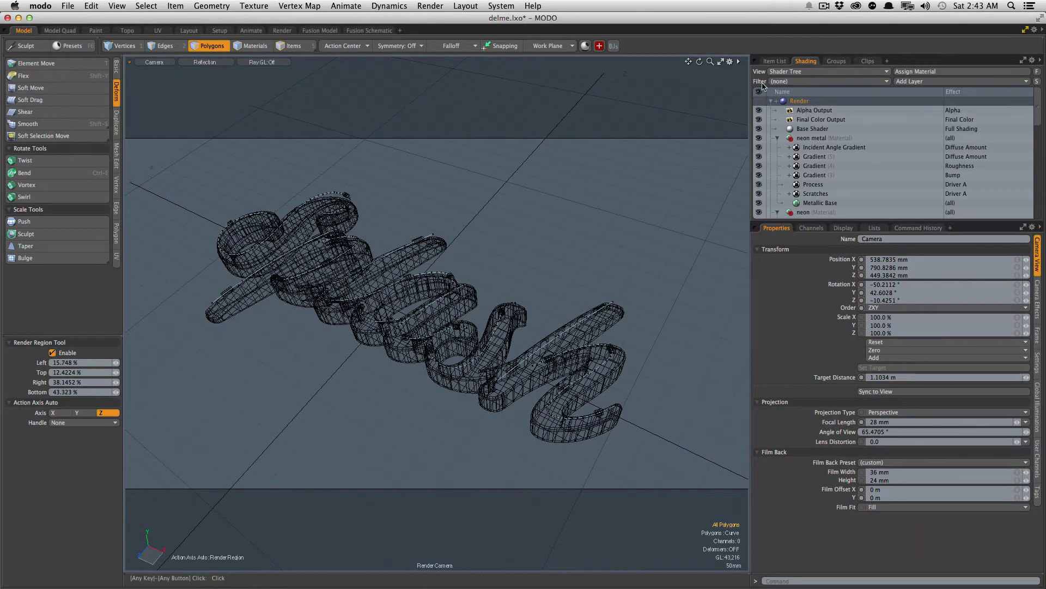
Step: Duplicate the Alpha Output as an Ambient Occlusion output with 256 occlusion rays and a 20 mm occlusion range
click(815, 110)
right_click(823, 113)
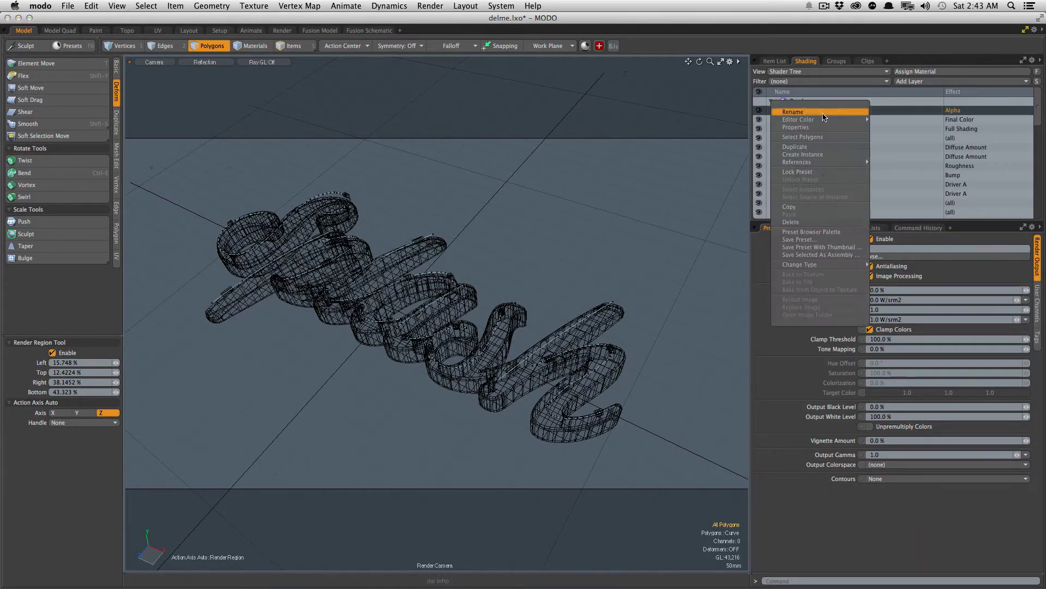
right_click(960, 110)
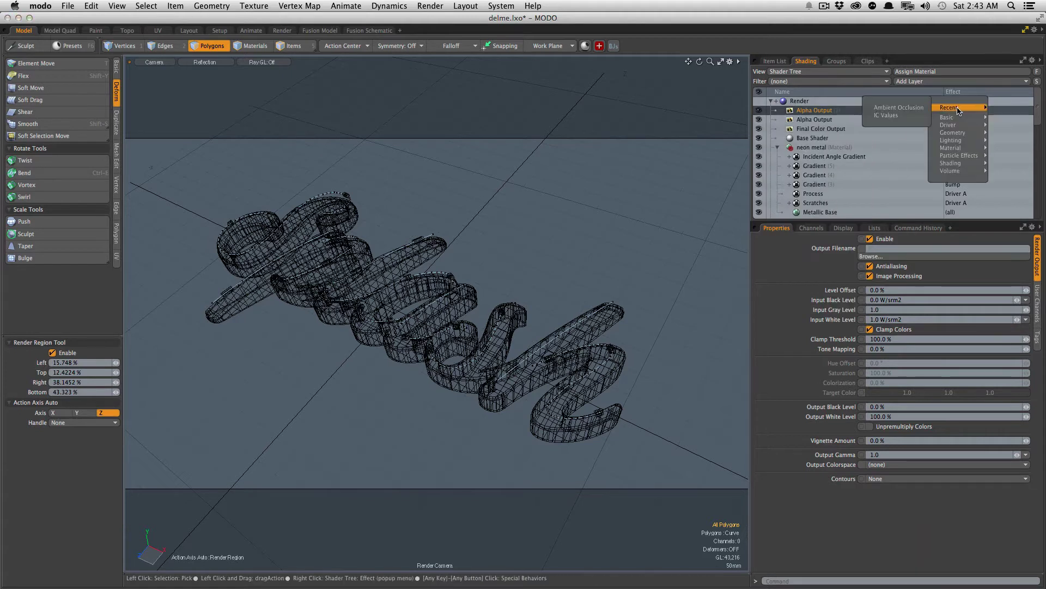
click(866, 133)
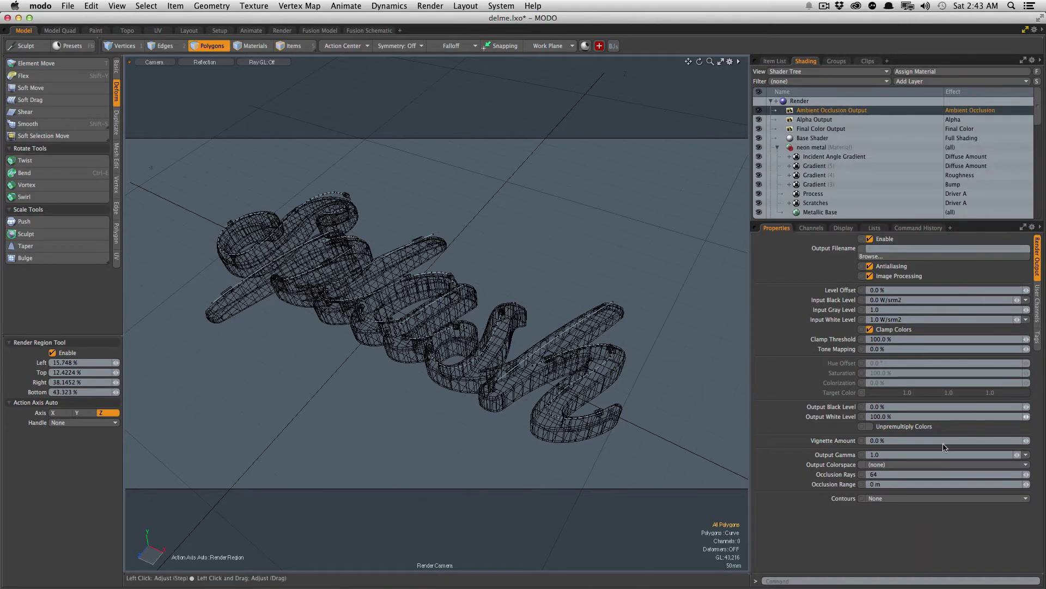
text(256)
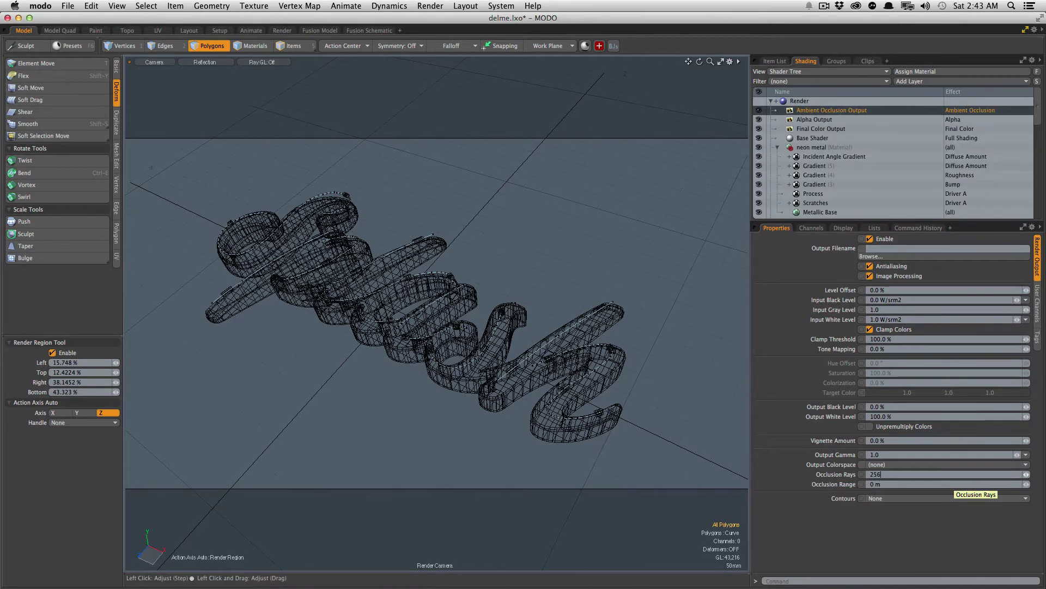
key(Tab)
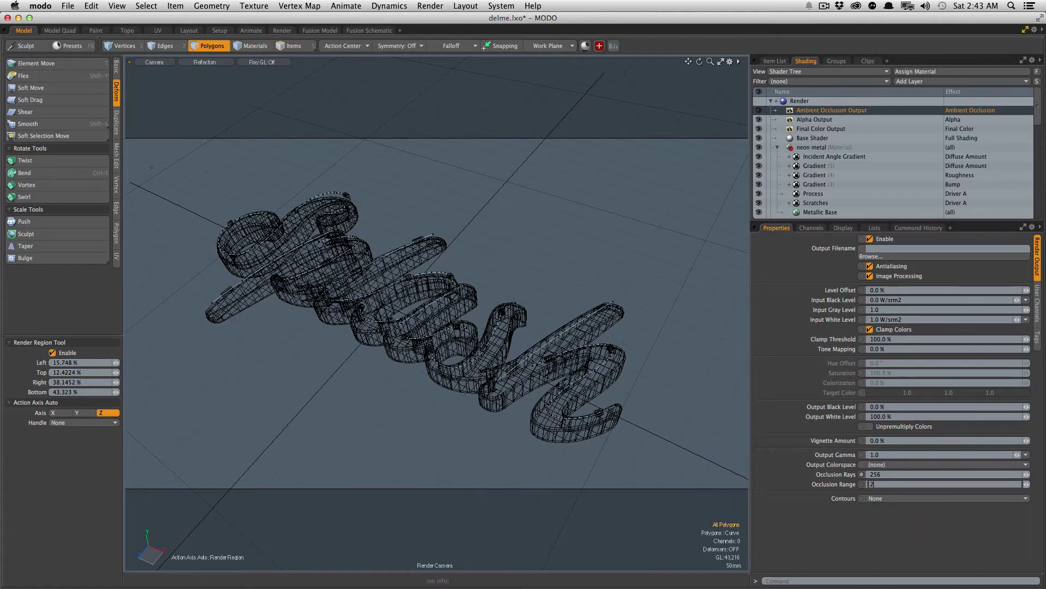
key(Return)
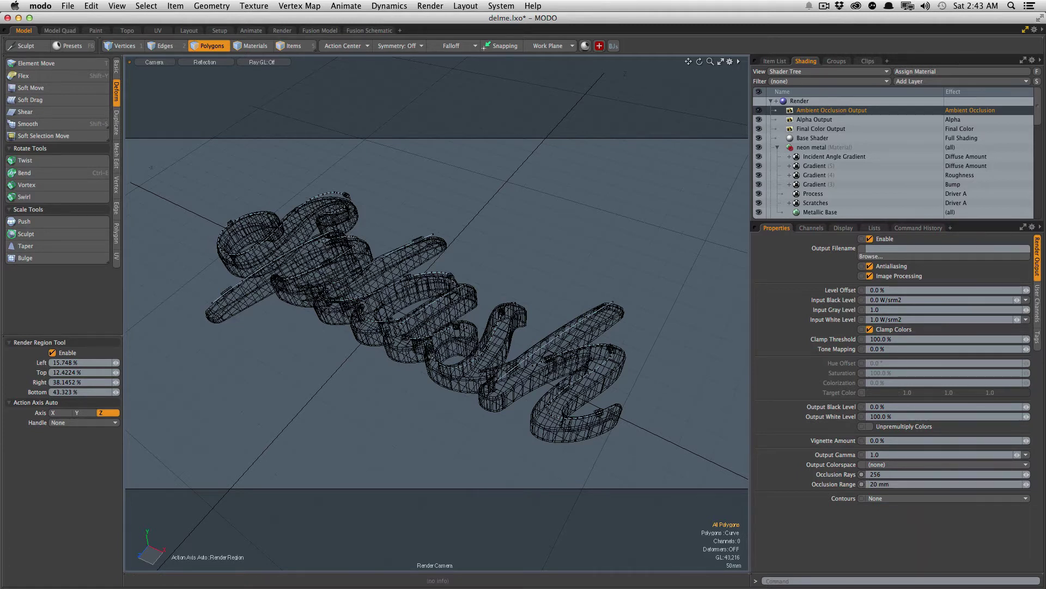
Step: Hide the Alpha and Final Color outputs, preview the ambient occlusion pass on the lettering, and close the preview
click(759, 129)
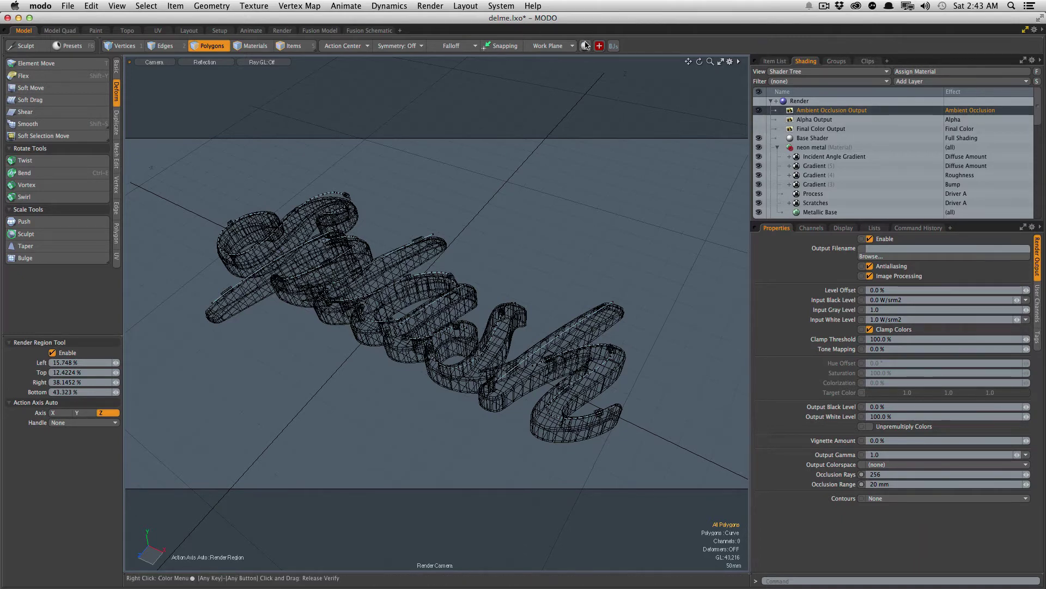
click(585, 46)
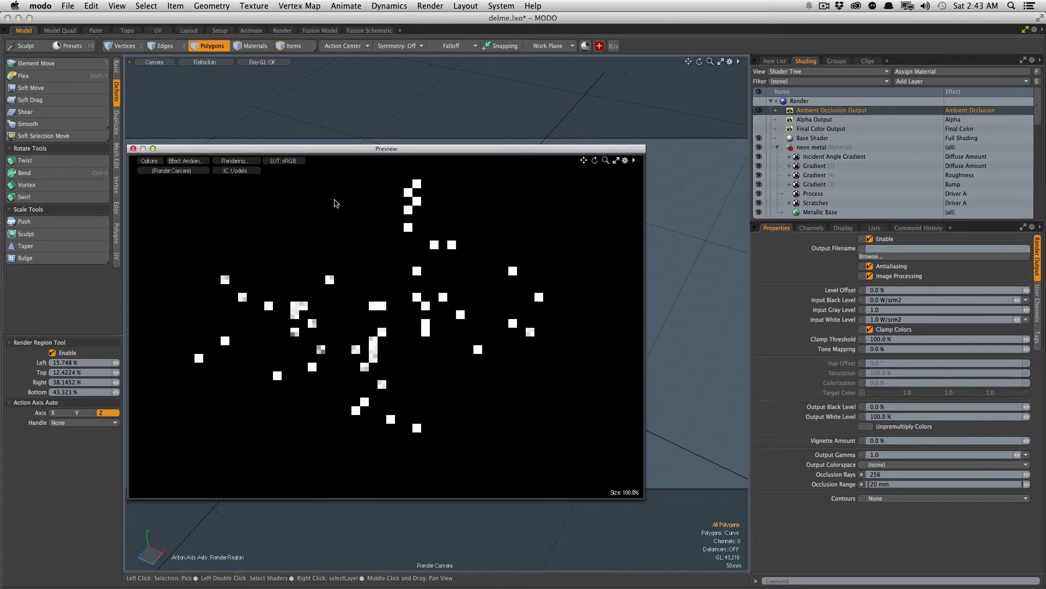
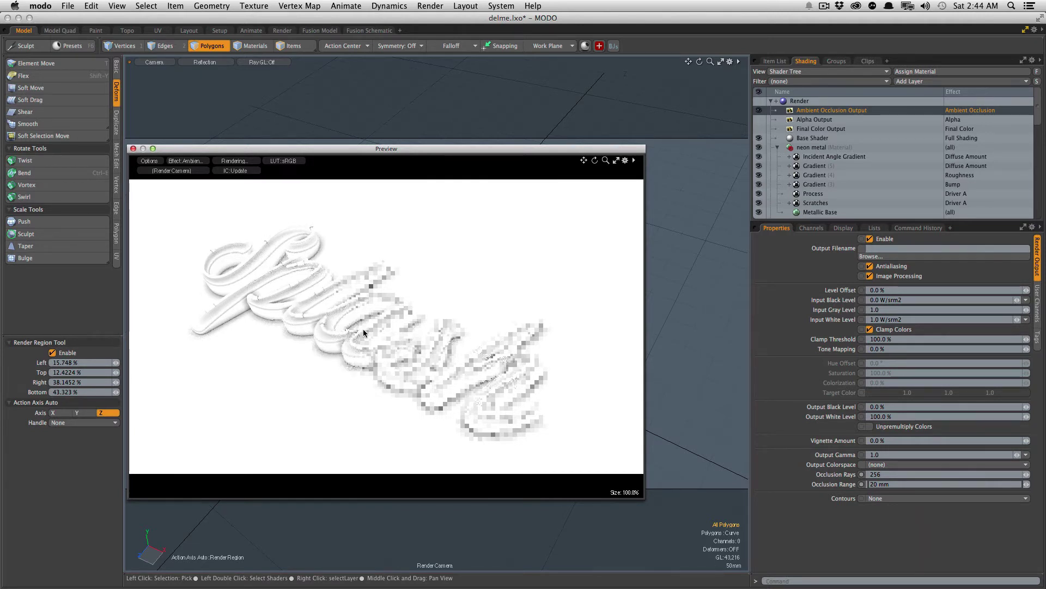
key(F8)
Step: Duplicate the Alpha Output, enable the copy and set its effect to Surface ID
click(813, 121)
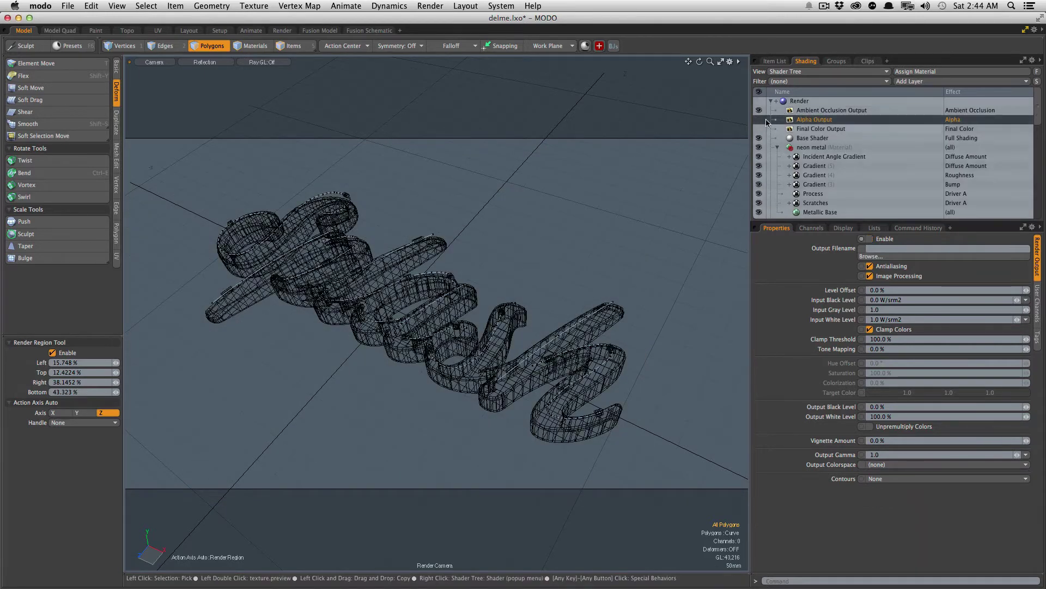
right_click(814, 121)
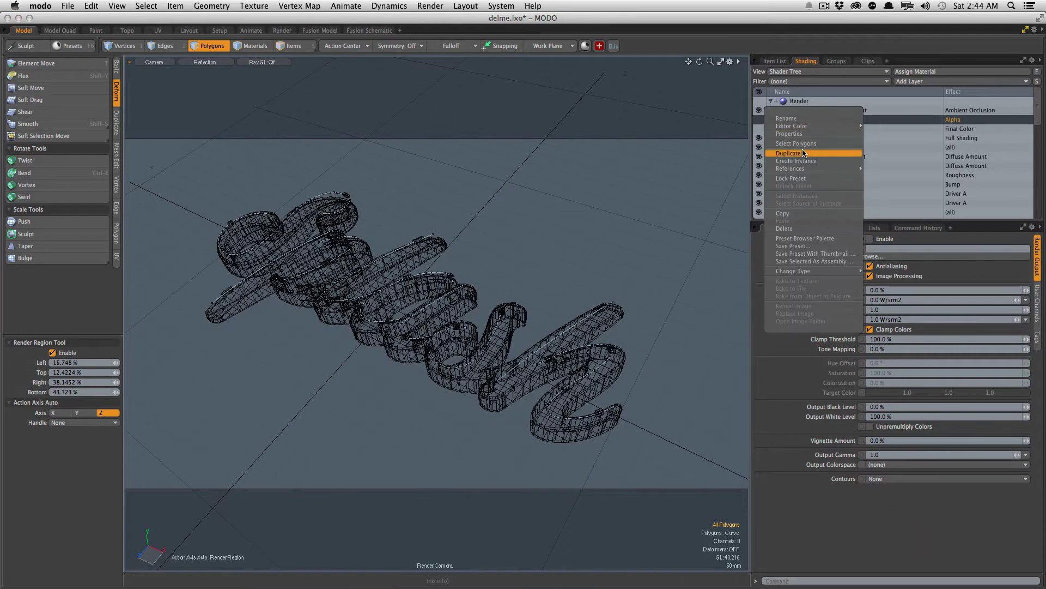
click(779, 150)
click(758, 119)
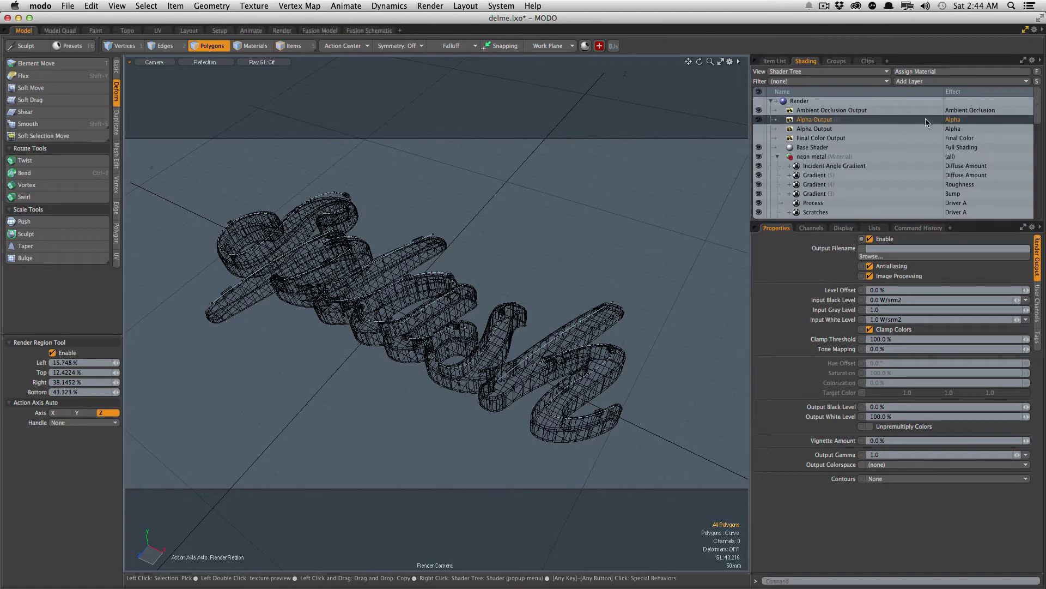
click(953, 120)
mouse_move(958, 151)
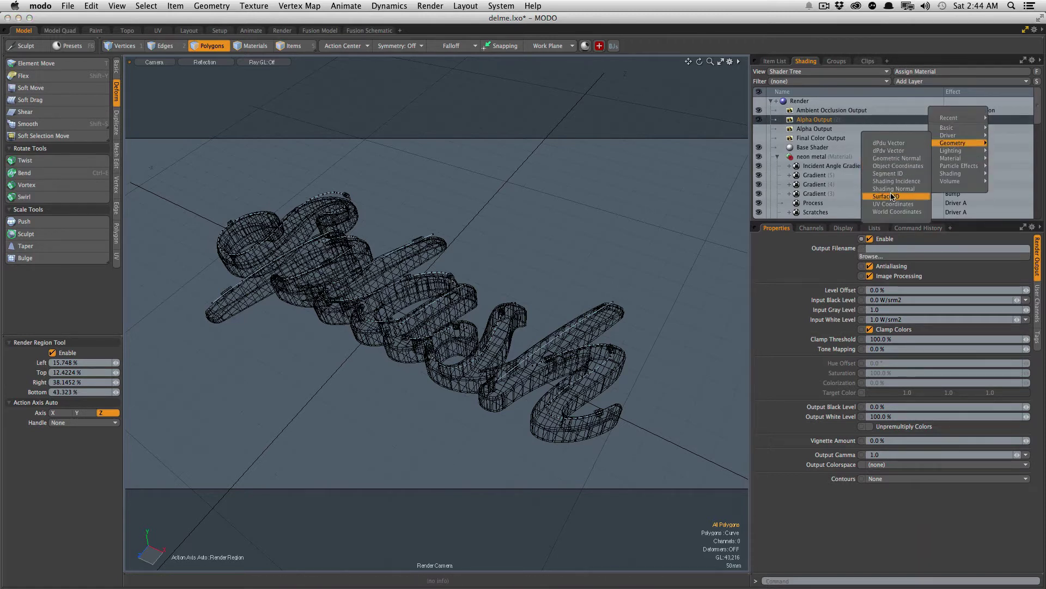
click(888, 196)
Step: Preview the Surface ID pass with the Ambient Occlusion output hidden, close the preview and re-enable all render outputs
click(758, 110)
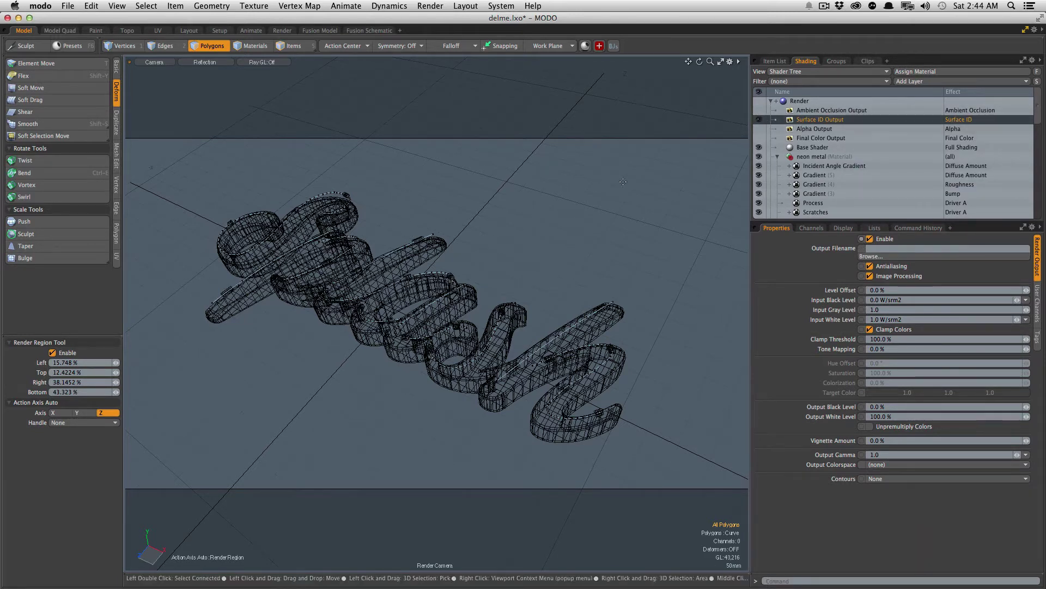
key(F8)
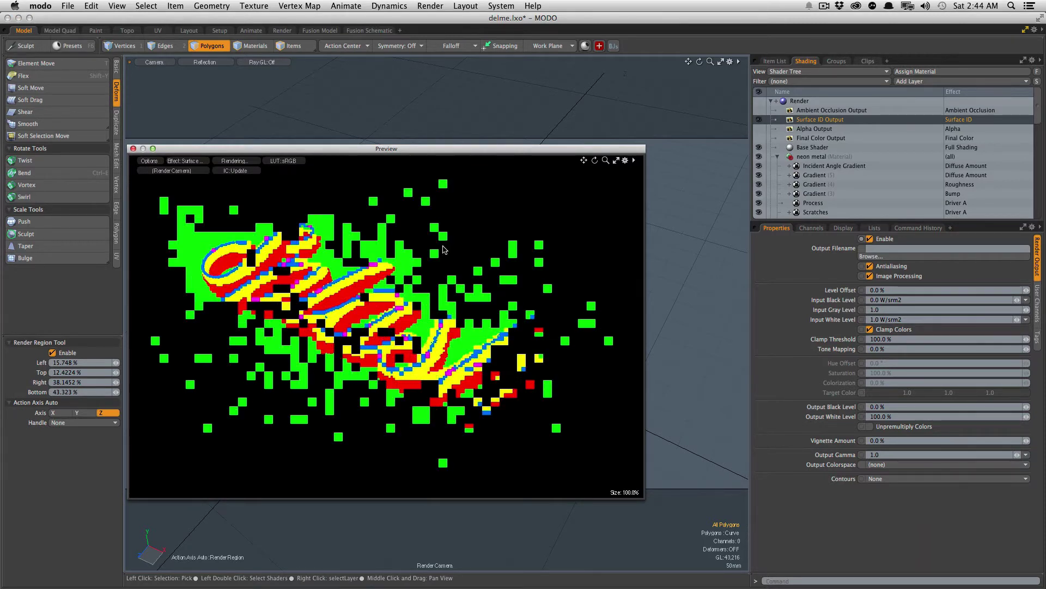
key(F8)
click(759, 110)
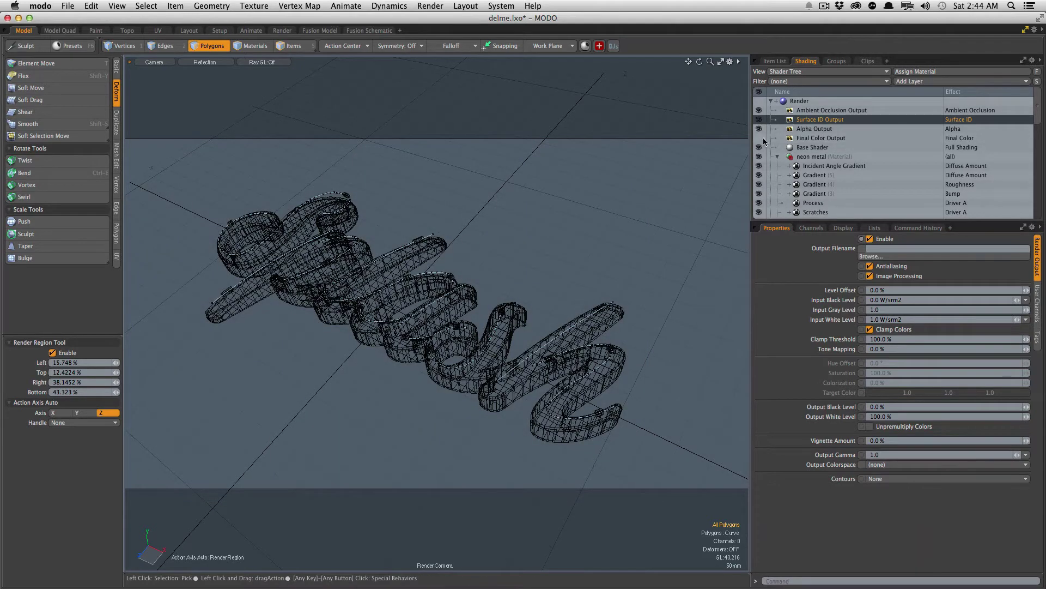
Step: Review the Render item's antialiasing and global illumination settings, and set the frame width to 1920 pixels
click(800, 101)
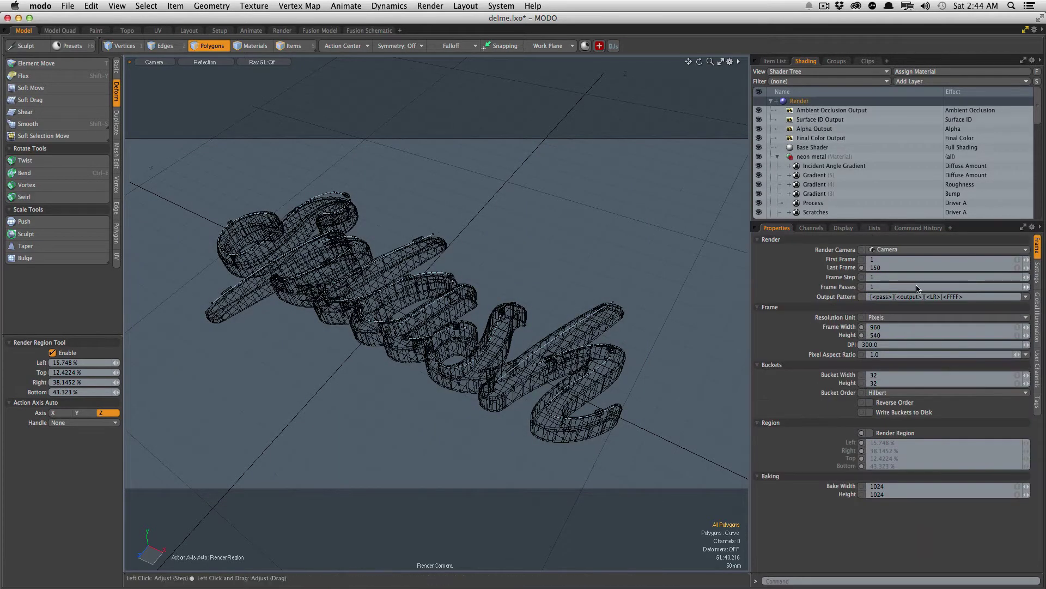
click(1039, 279)
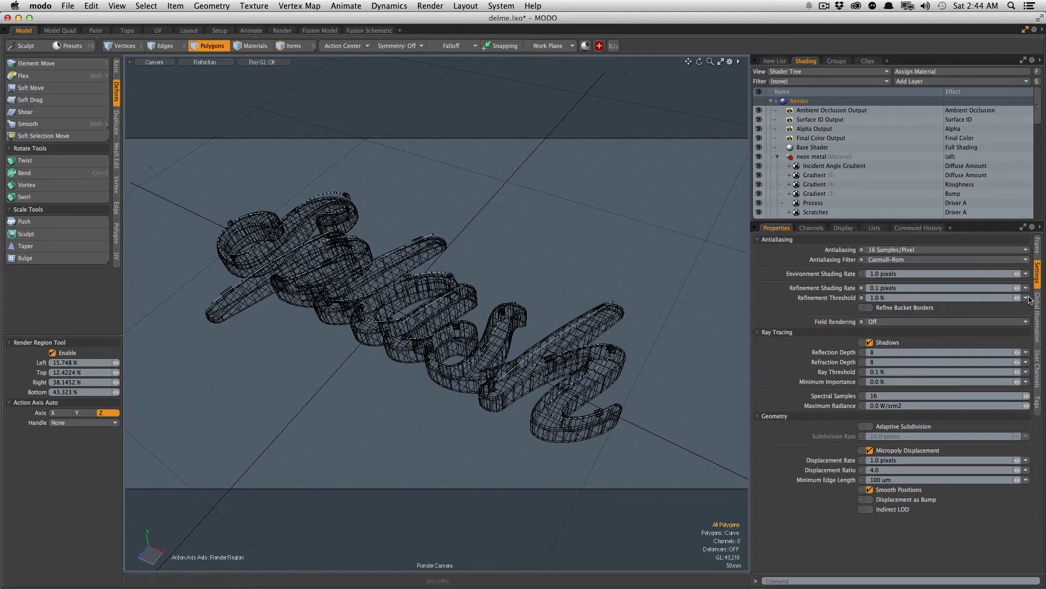
click(1038, 299)
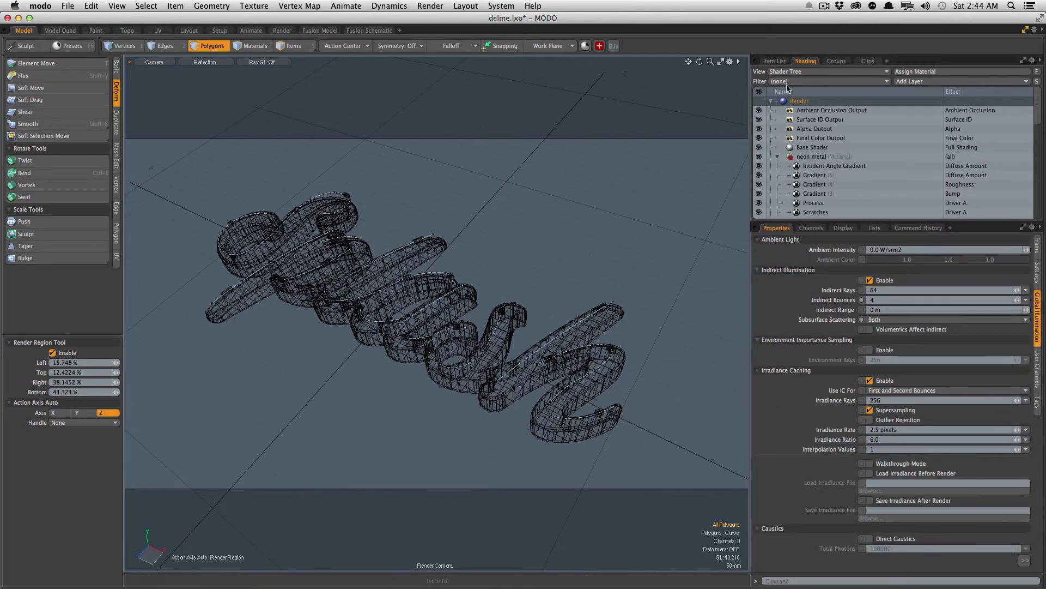
click(1036, 252)
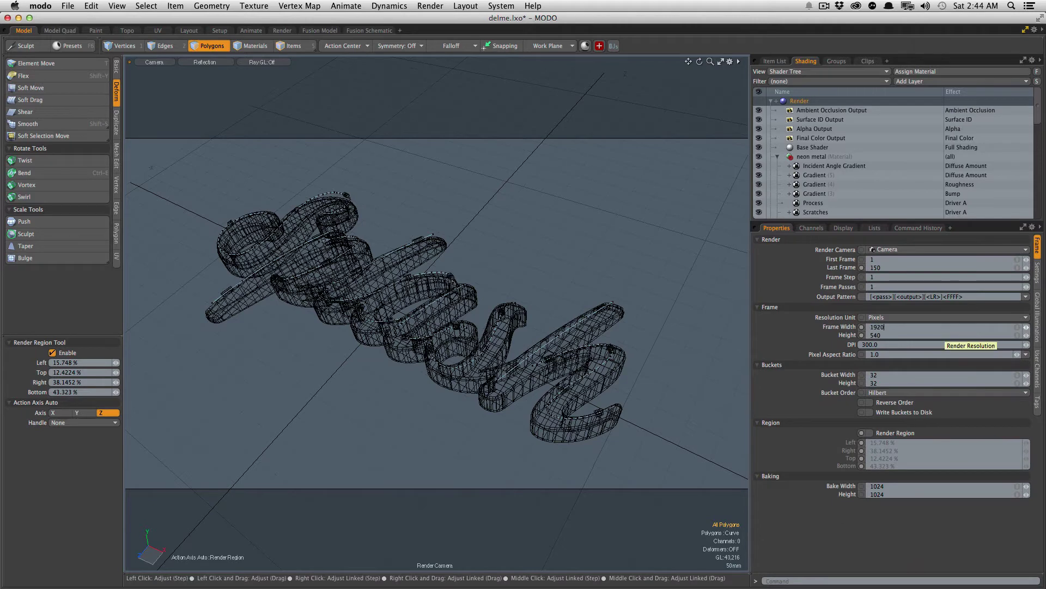
key(Return)
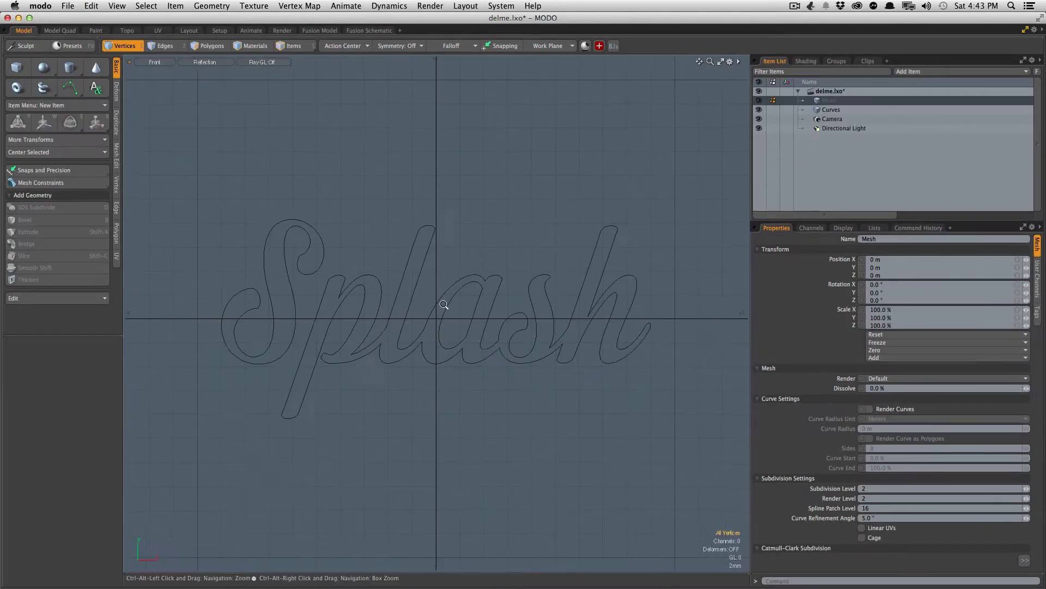
alt+drag(495, 328, 453, 318)
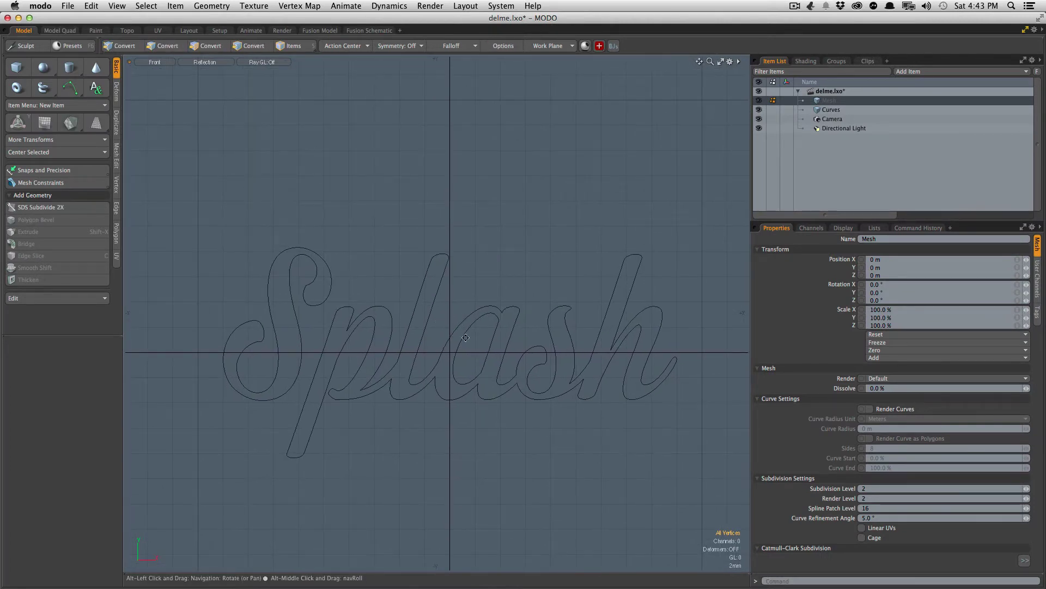
alt+drag(435, 353, 427, 328)
ctrl+alt+drag(419, 289, 471, 333)
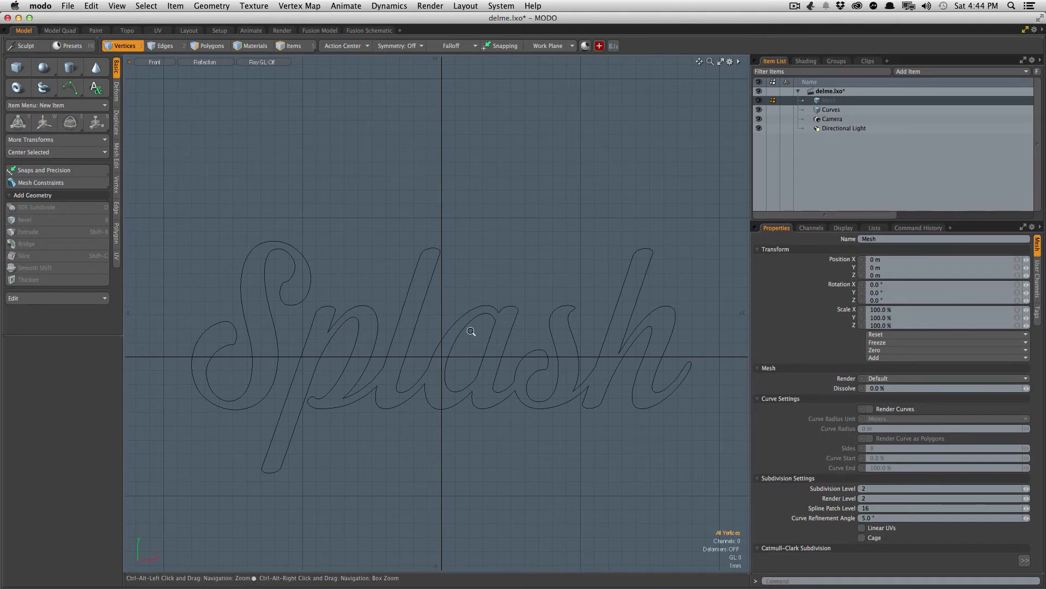
ctrl+alt+drag(472, 331, 476, 329)
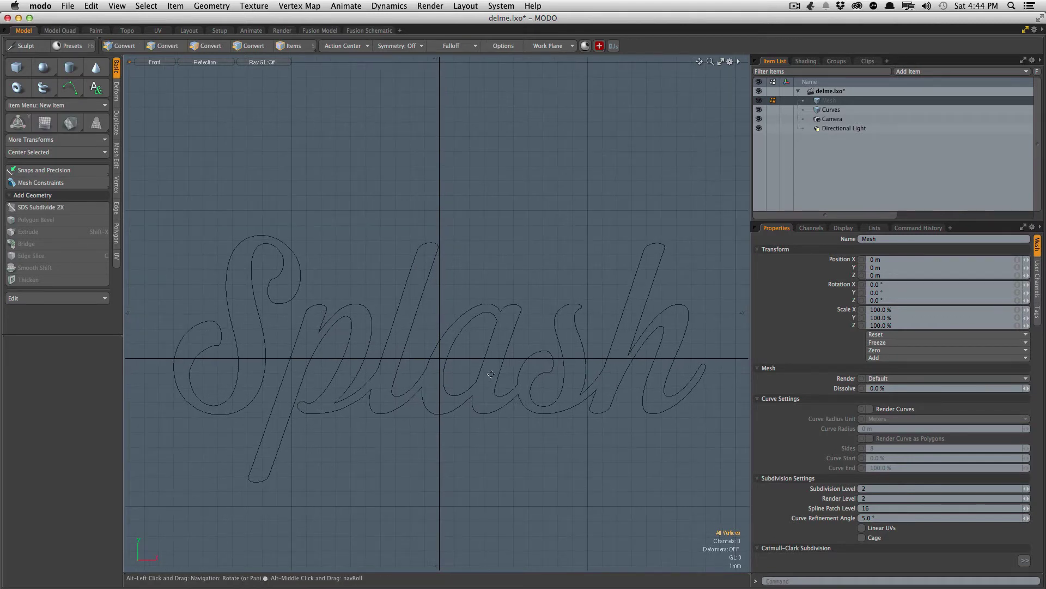
Step: Activate the Pen tool in Polygon type with Close disabled, Wall Mode set to Outer and a 10 mm offset
alt+drag(225, 281, 404, 289)
click(76, 89)
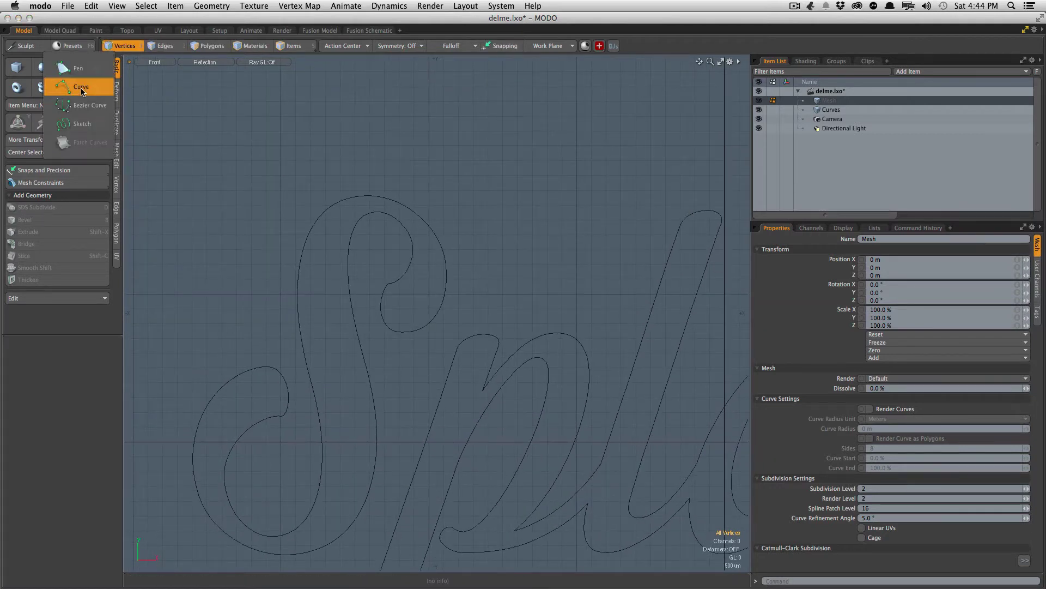
click(76, 68)
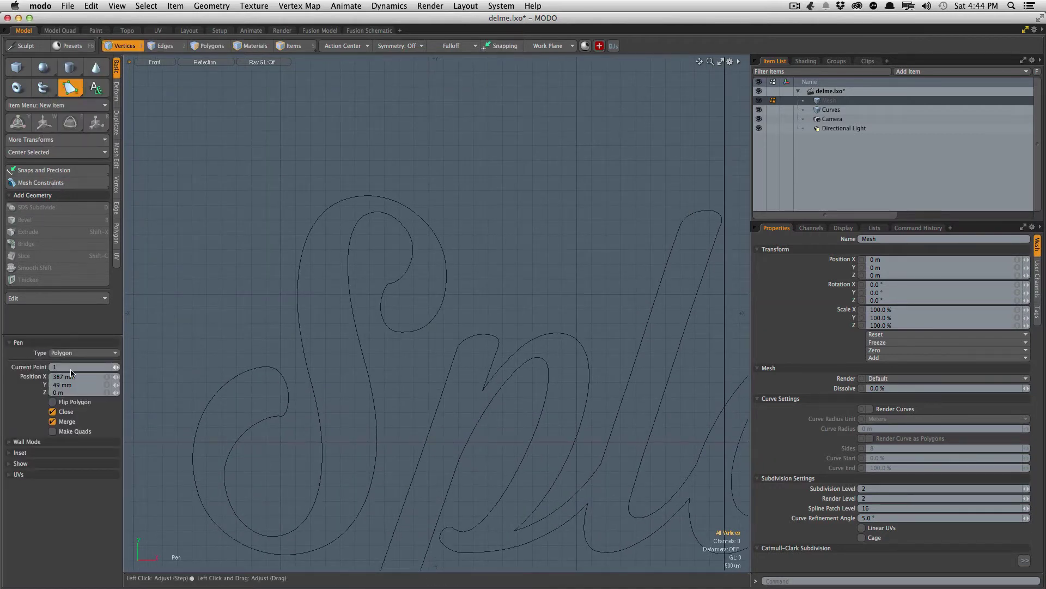
click(38, 443)
scroll(229, 449, up, 1)
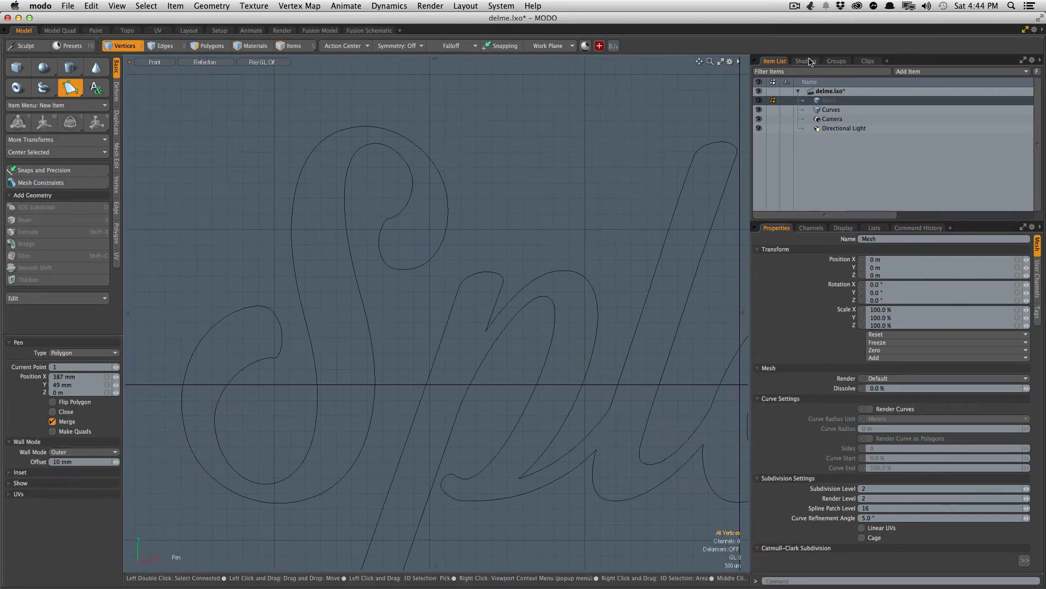
Step: Scale the Splash lettering in the Curves item uniformly to 1 m along its longest axis using Absolute Scaling
click(831, 109)
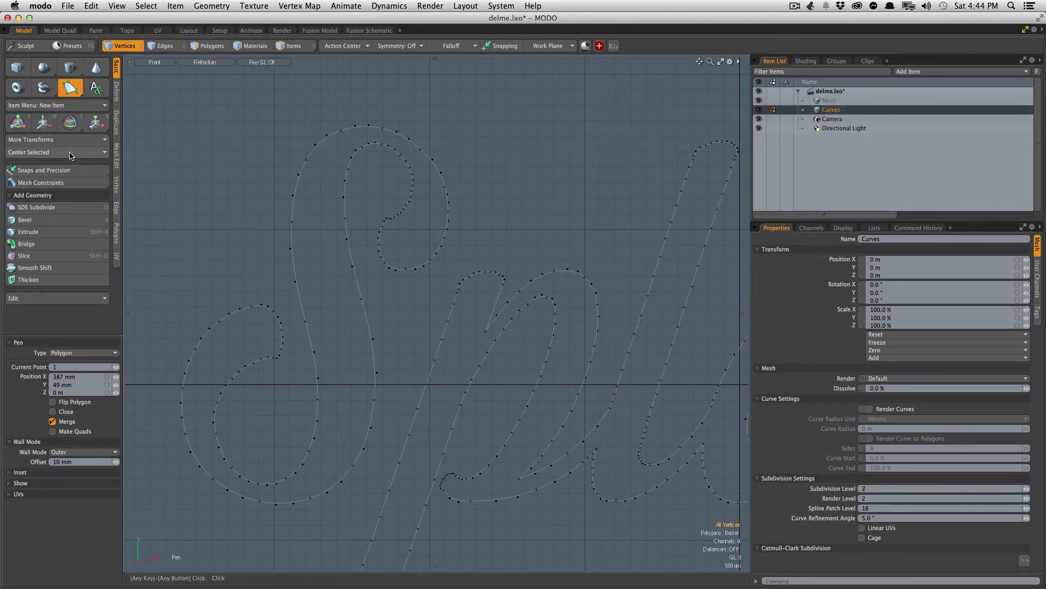
key(a)
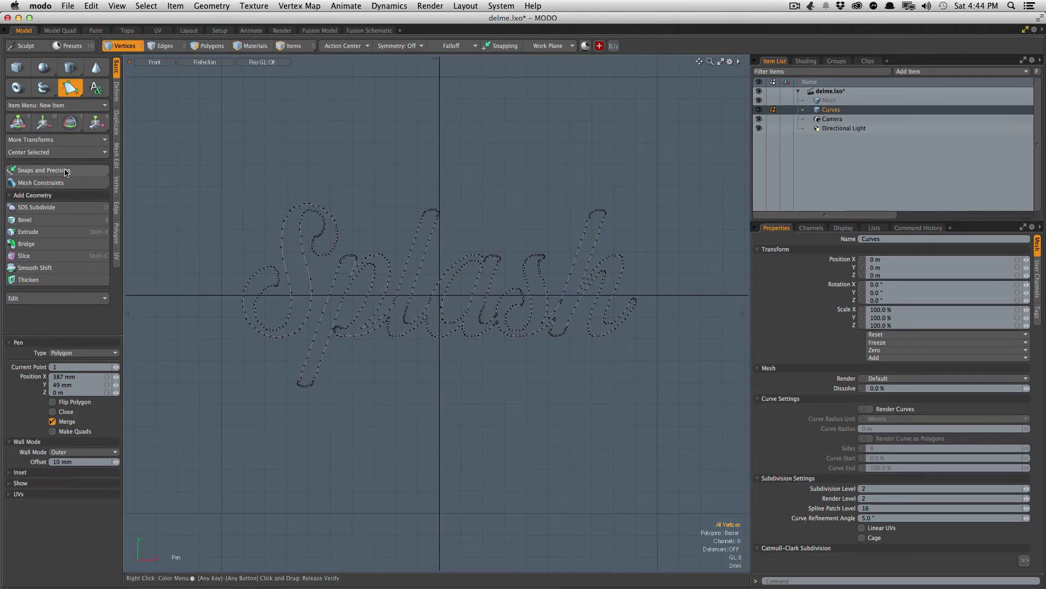
click(66, 171)
click(162, 224)
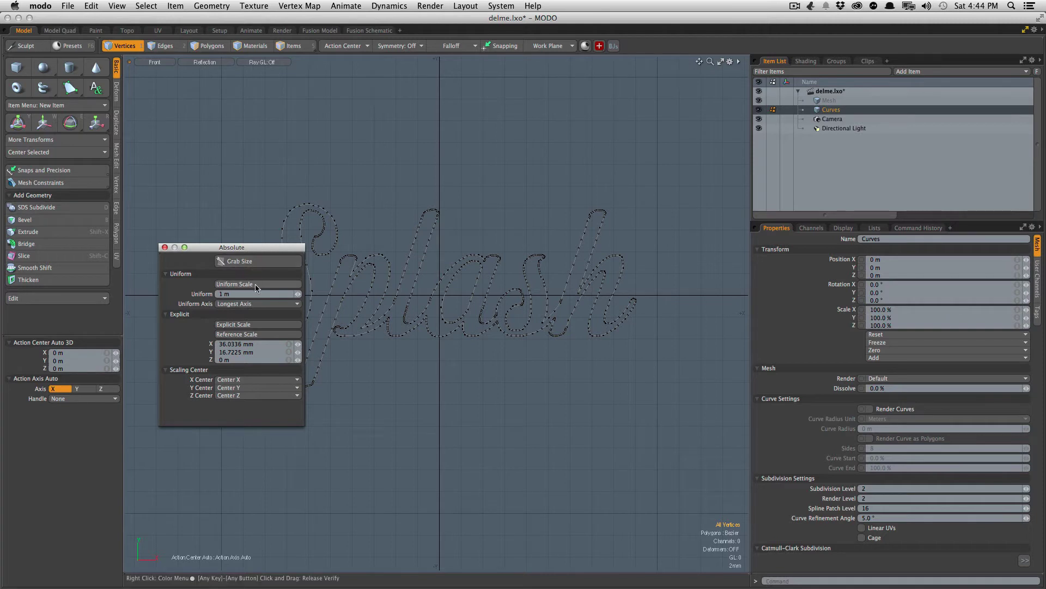
click(234, 284)
click(164, 248)
key(a)
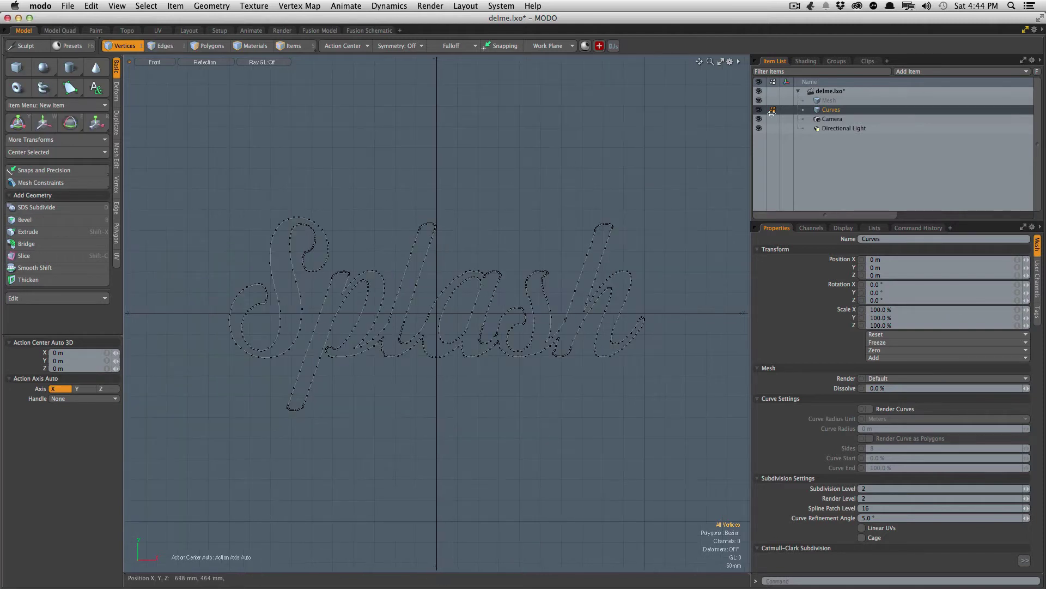
Step: Start a Pen wall segment in the Mesh item along the top of the S's lower-left curl
click(828, 101)
scroll(339, 287, up, 3)
click(70, 87)
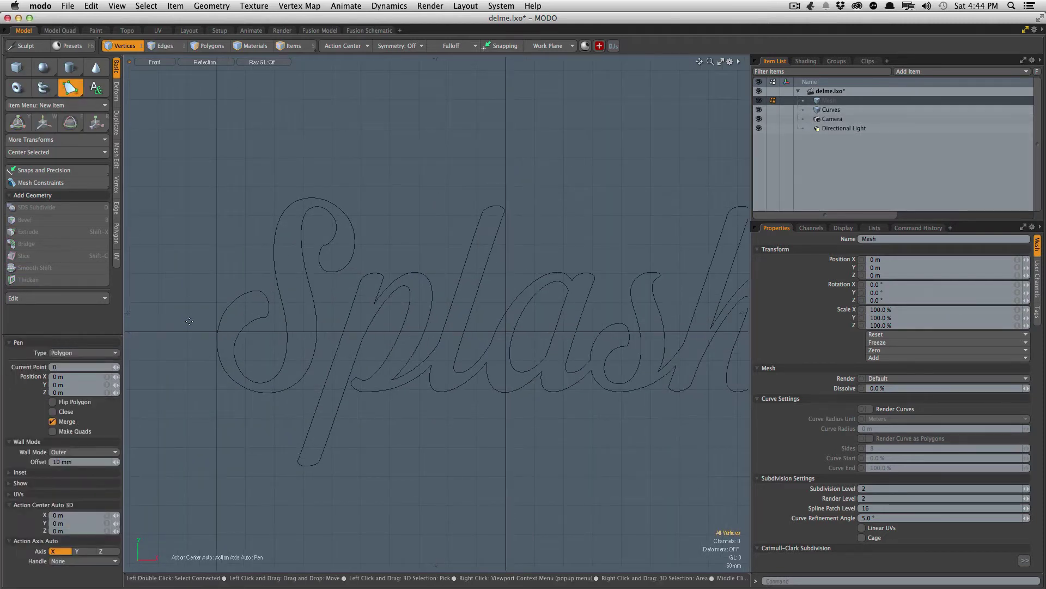
scroll(227, 337, up, 10)
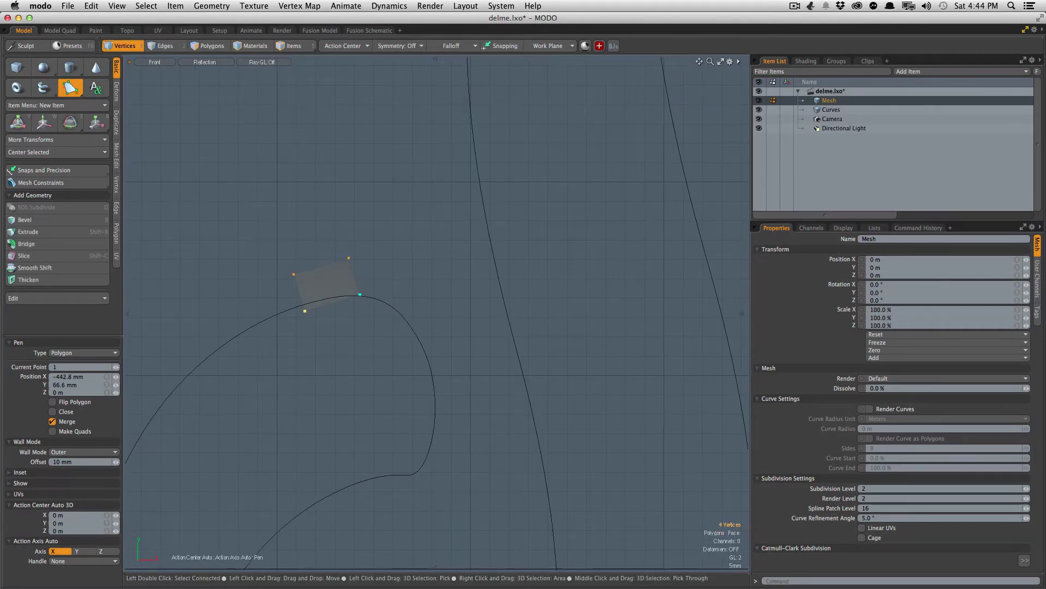
scroll(253, 323, down, 3)
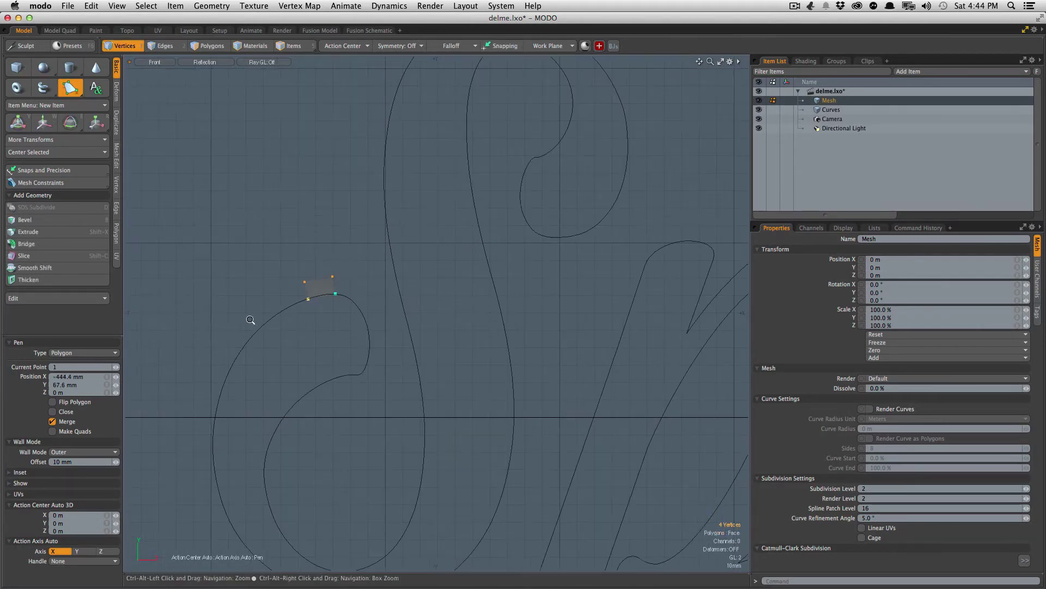
Step: Set the Pen wall to Inner mode with a 6 mm offset
click(81, 452)
click(76, 443)
scroll(257, 349, down, 5)
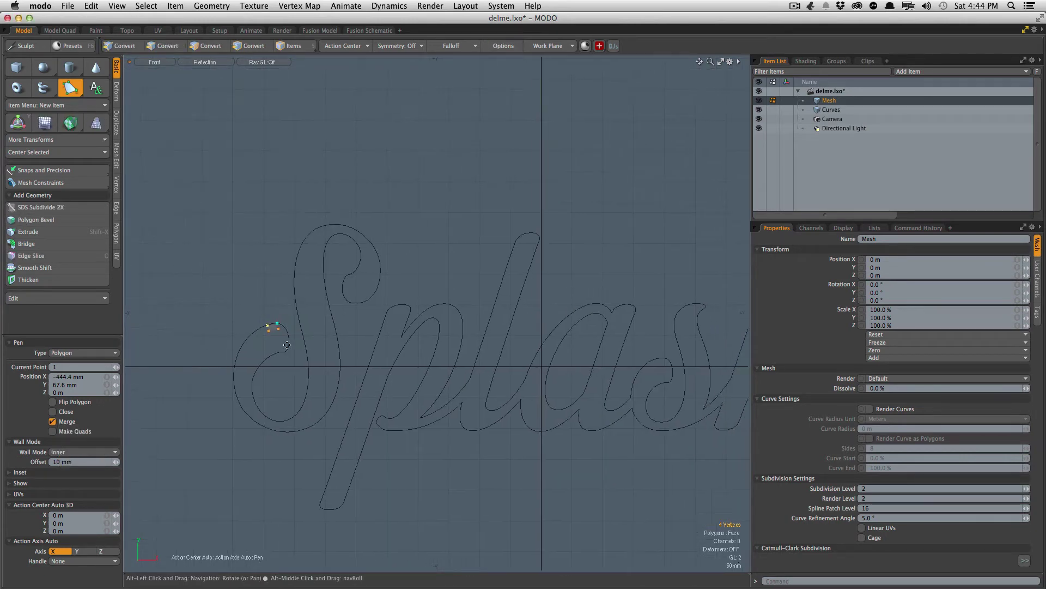
scroll(283, 349, down, 4)
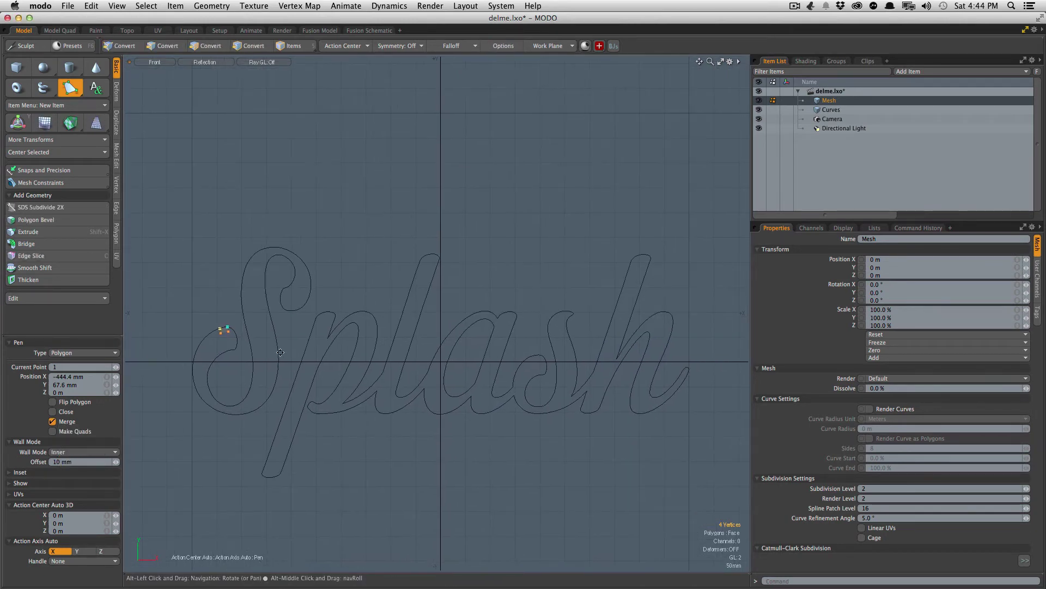
alt+drag(225, 340, 453, 275)
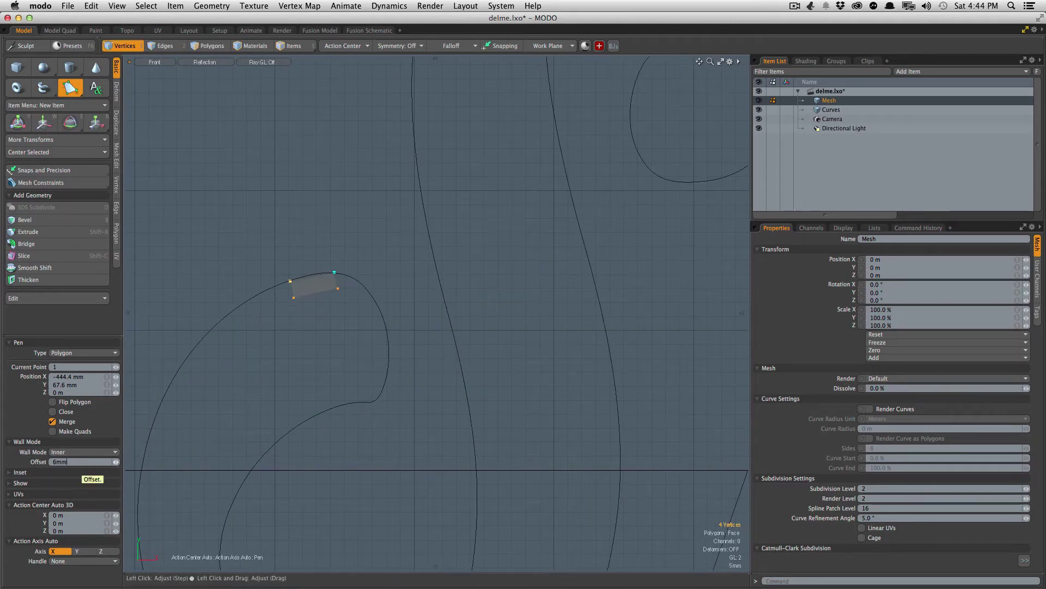
ctrl+alt+drag(317, 299, 294, 301)
alt+drag(294, 302, 348, 270)
ctrl+alt+drag(348, 271, 367, 264)
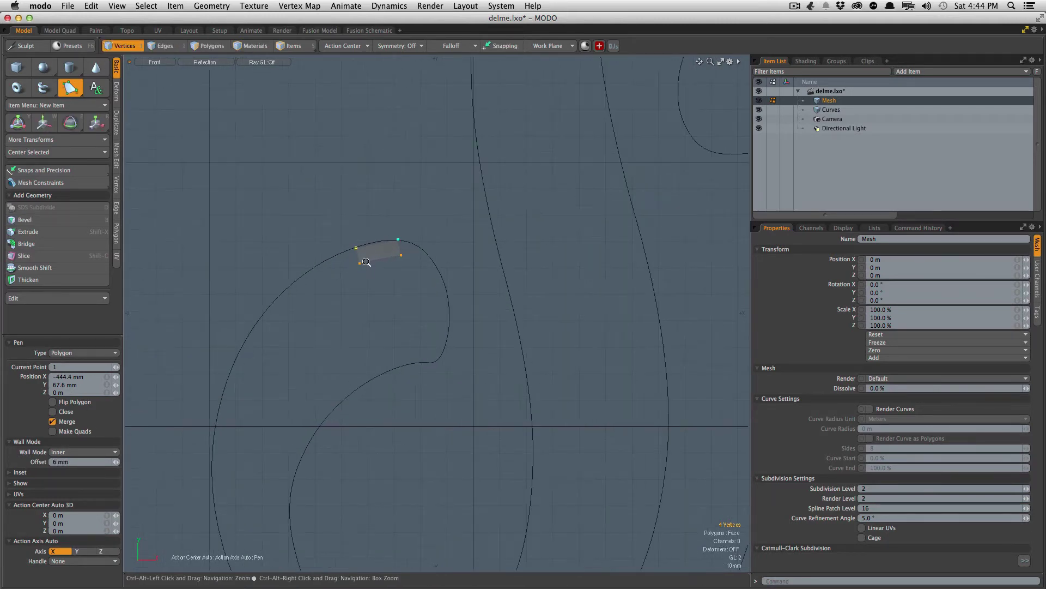
Step: Extend the Pen wall along the outer left side of the S's lower bowl, placing points on the curve outline
mouse_move(296, 285)
mouse_down()
mouse_move(285, 288)
mouse_move(315, 243)
mouse_up()
click(267, 316)
alt+drag(263, 370, 268, 302)
click(251, 329)
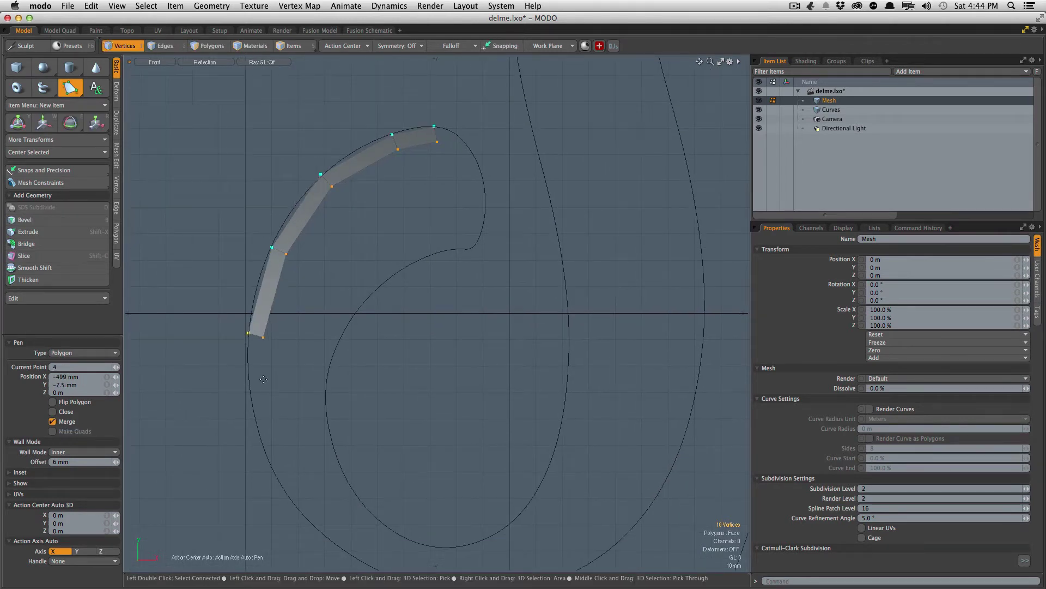
click(257, 421)
alt+drag(257, 420, 211, 351)
click(238, 423)
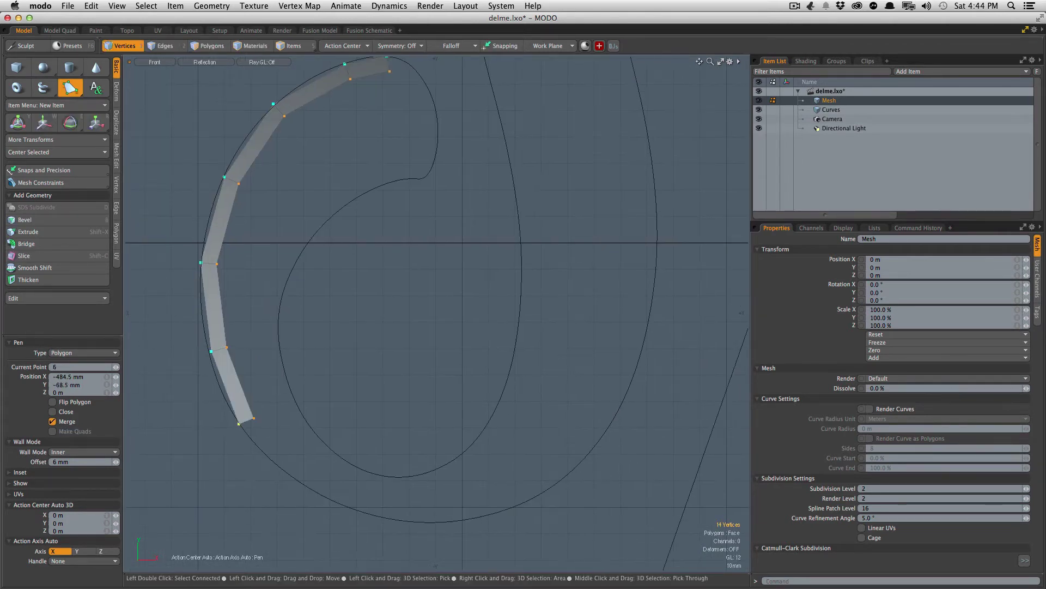
Step: Continue the Pen wall around the bottom of the S's bowl and up its outer right side to just below the horizontal axis
click(312, 477)
alt+drag(312, 478, 180, 410)
click(274, 454)
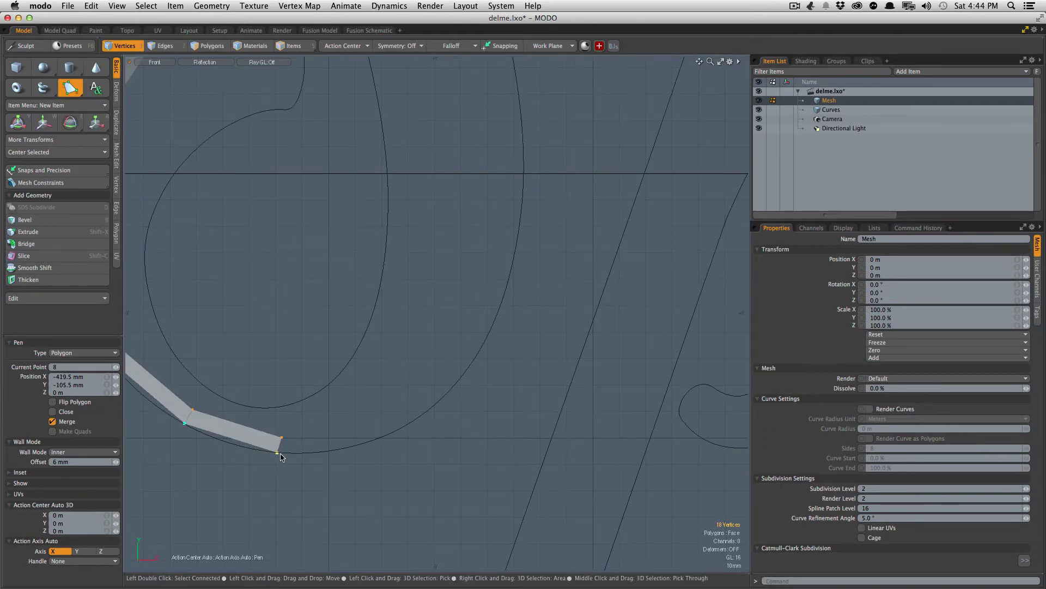
drag(358, 440, 367, 443)
alt+drag(367, 443, 347, 488)
click(430, 430)
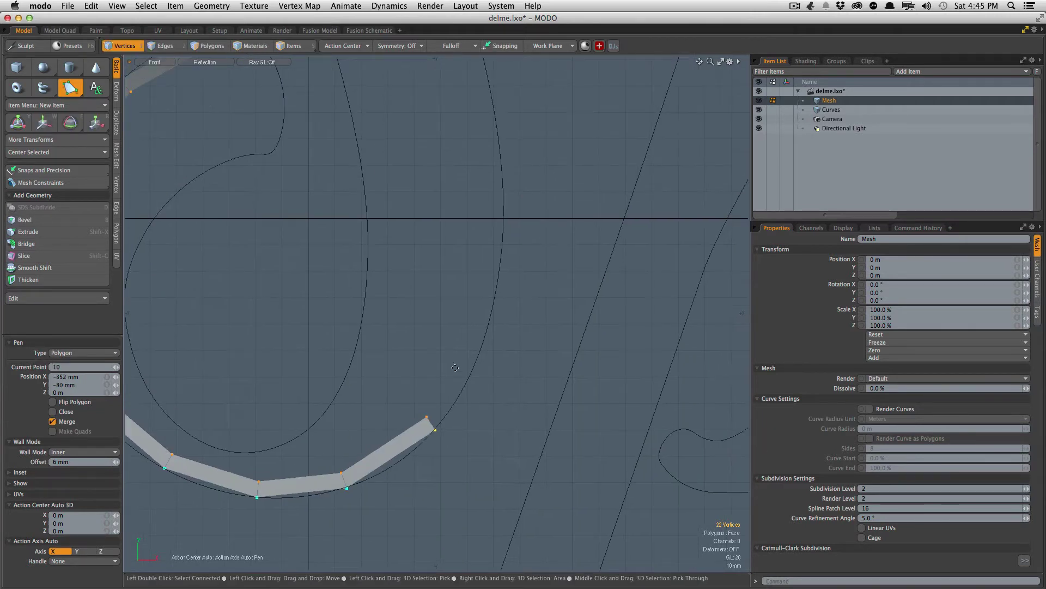
click(478, 360)
alt+drag(478, 360, 481, 448)
click(510, 349)
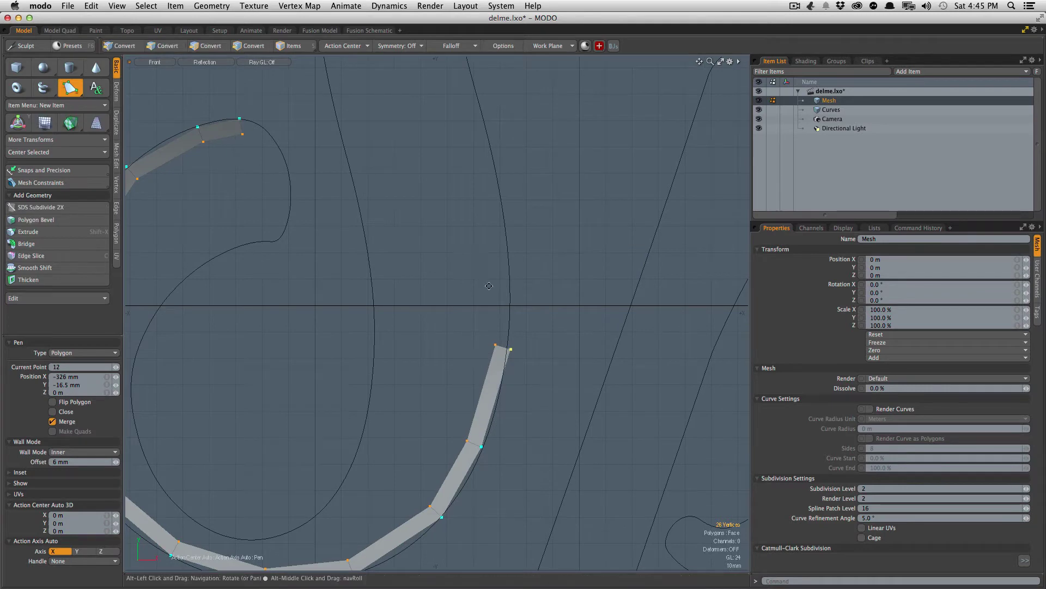
Step: Extend the Pen wall strip up the right edge of the S's spine, placing points along the guide curve
alt+drag(489, 285, 513, 396)
click(533, 349)
alt+drag(533, 349, 574, 460)
click(536, 334)
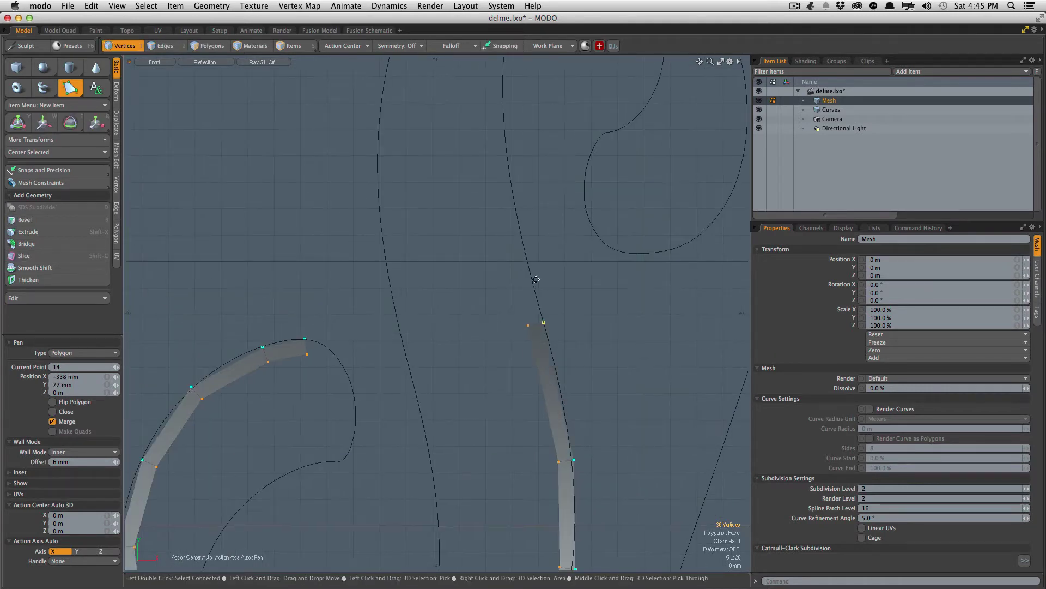
alt+drag(535, 279, 556, 401)
click(542, 327)
alt+drag(542, 327, 561, 443)
click(555, 328)
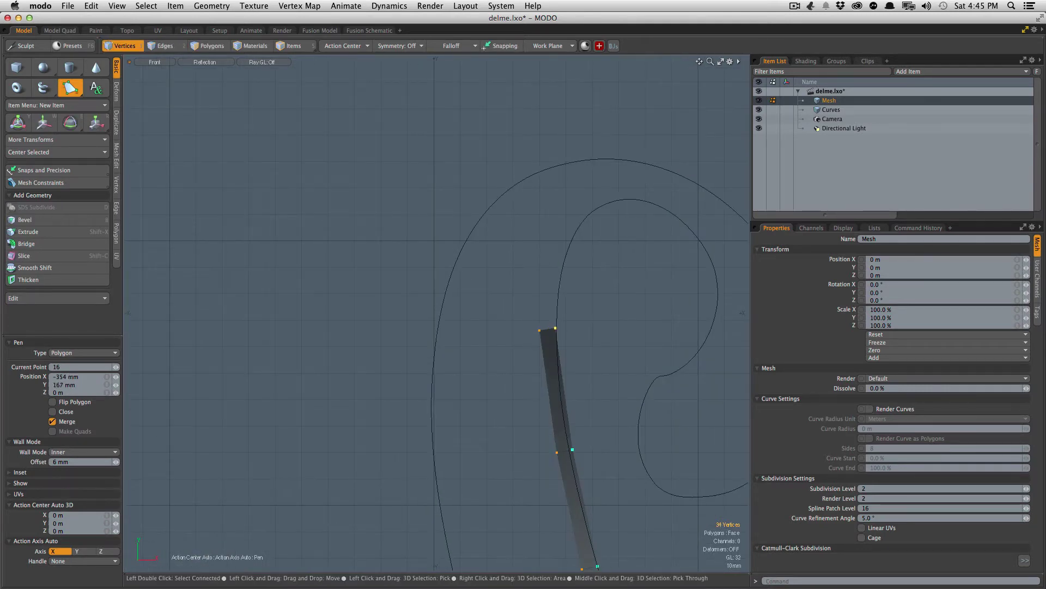
Step: Continue the wall strip around the inner curve of the S's upper loop, ending just past its crown
alt+drag(555, 327, 503, 402)
click(516, 315)
click(560, 275)
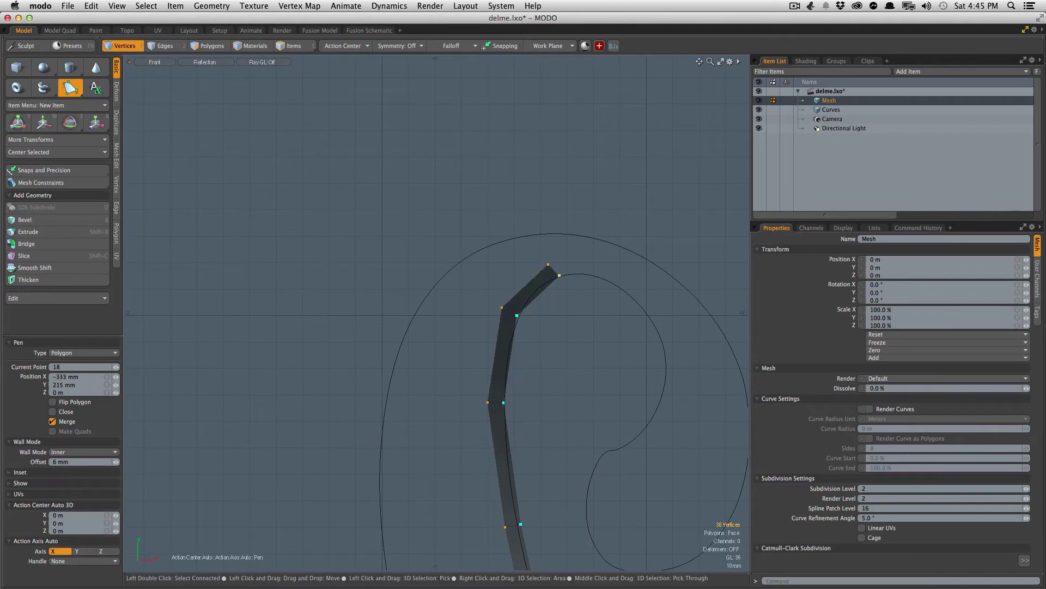
scroll(600, 268, up, 2)
alt+drag(607, 264, 522, 272)
click(518, 286)
click(580, 327)
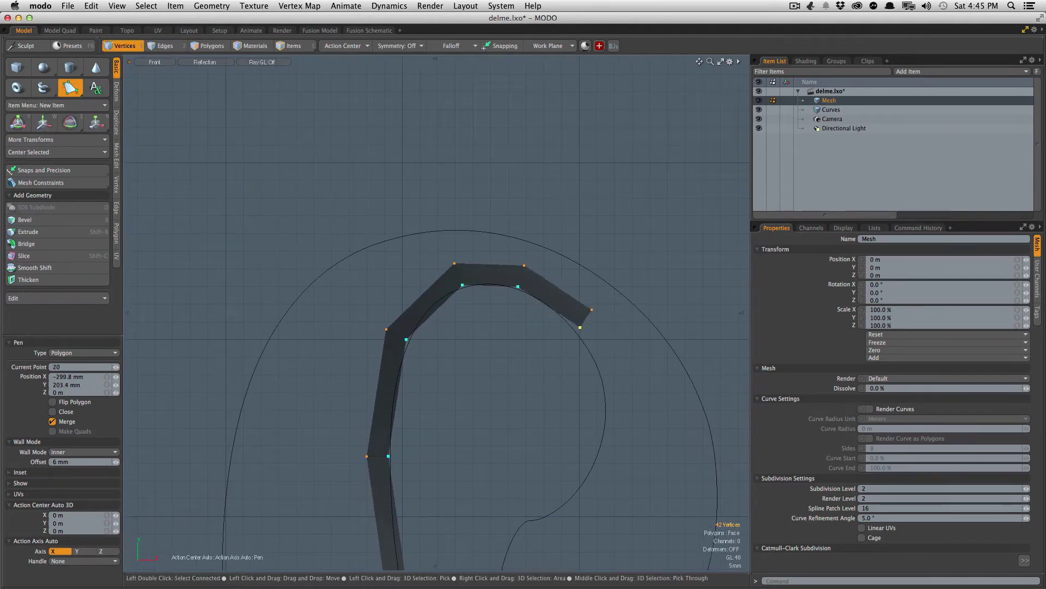
drag(580, 327, 488, 289)
Step: Set the Pen wall offset to 4 mm
ctrl+alt+drag(488, 289, 381, 338)
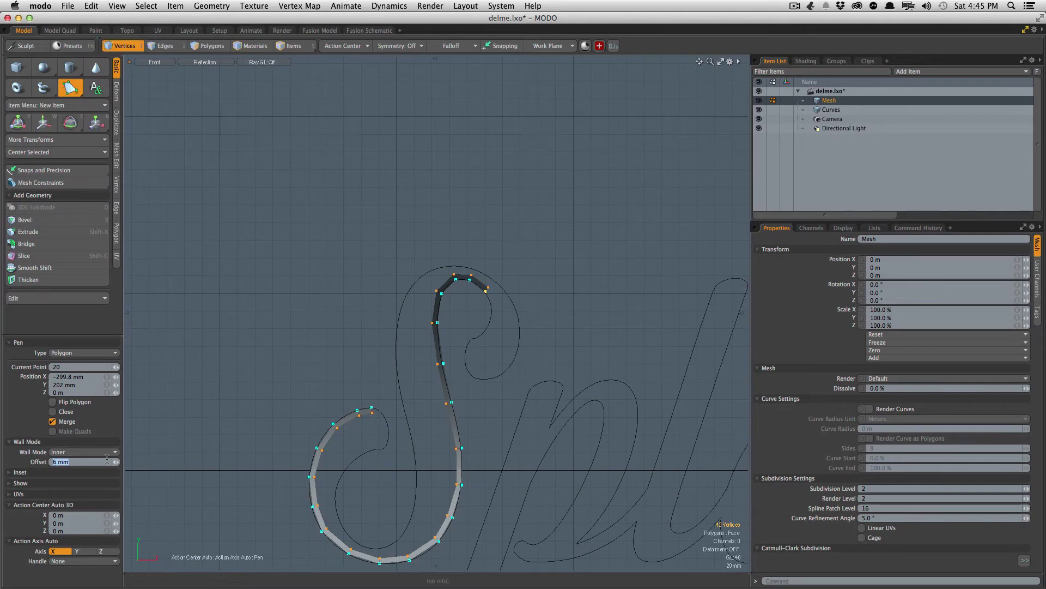
text(4)
key(Return)
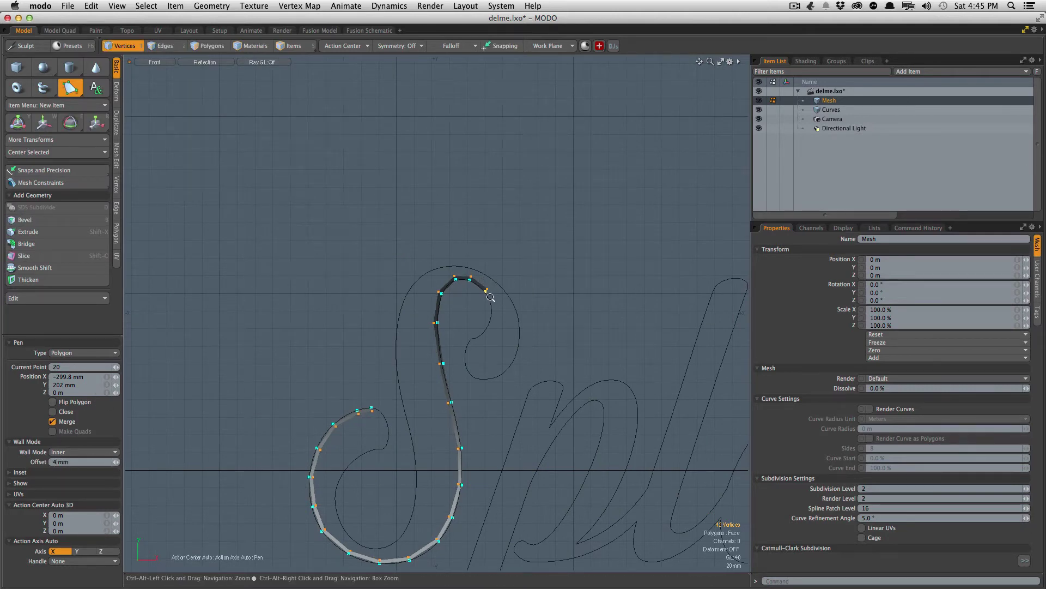
Step: Trace the inside of the S's upper hook down through its bend and onto the left edge of the bulb
ctrl+alt+drag(488, 295, 504, 285)
click(497, 330)
click(488, 416)
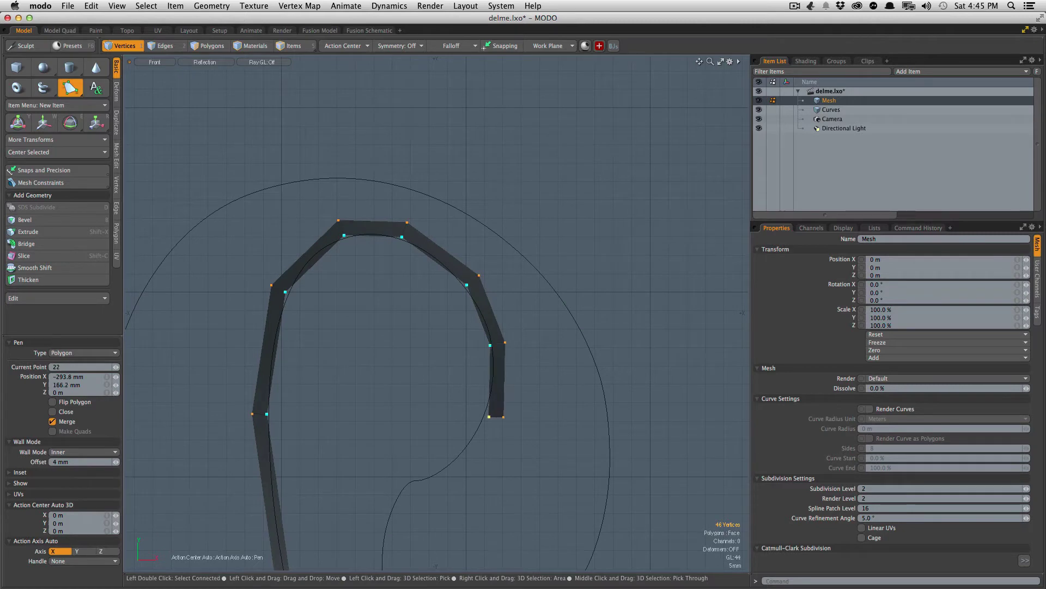
alt+drag(485, 418, 491, 273)
ctrl+alt+drag(473, 306, 463, 327)
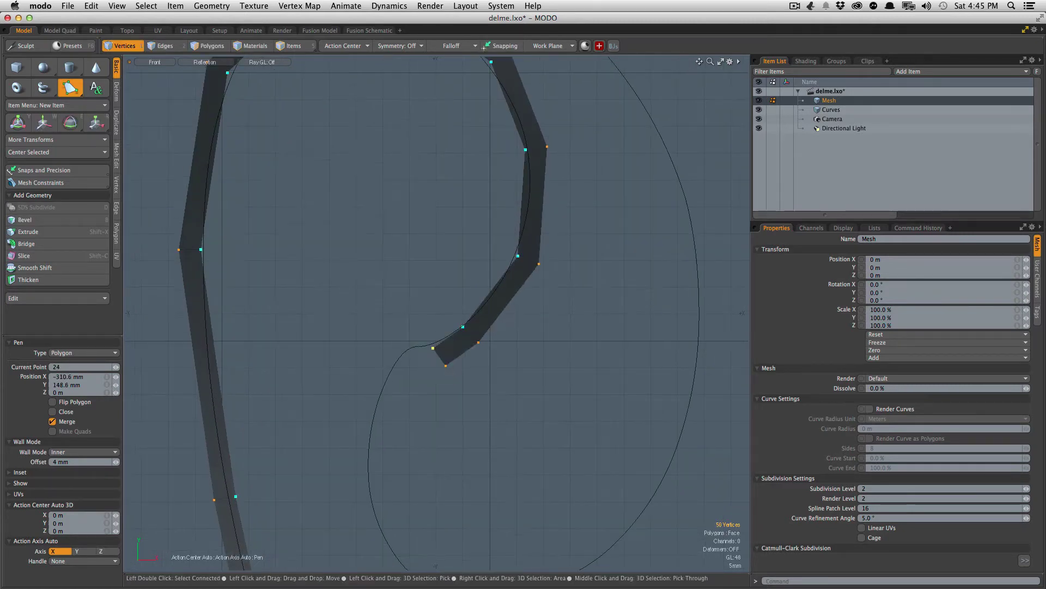
click(381, 388)
alt+drag(380, 388, 385, 298)
click(365, 390)
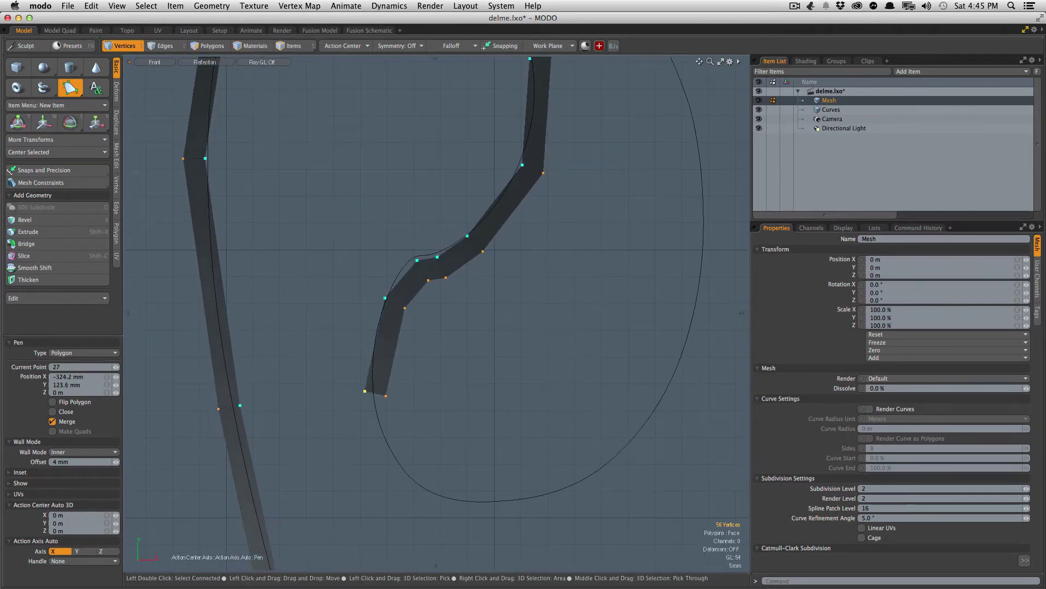
Step: Trace the wall strip around the underside of the S's upper bulb and up its right edge
click(415, 464)
alt+shift+drag(415, 463, 351, 370)
click(479, 392)
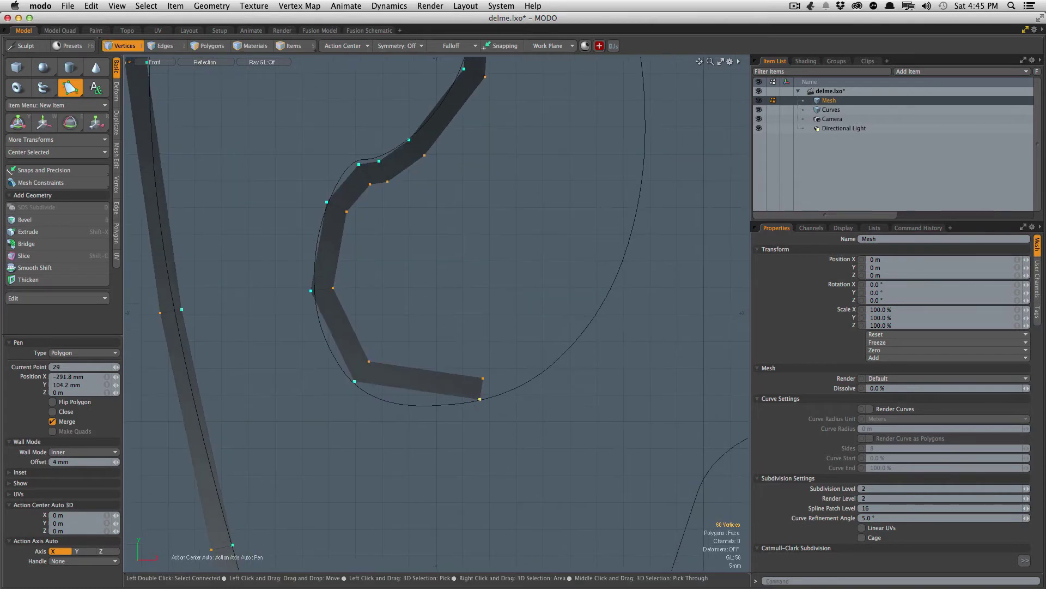
ctrl+alt+drag(479, 393, 482, 349)
alt+drag(552, 331, 484, 425)
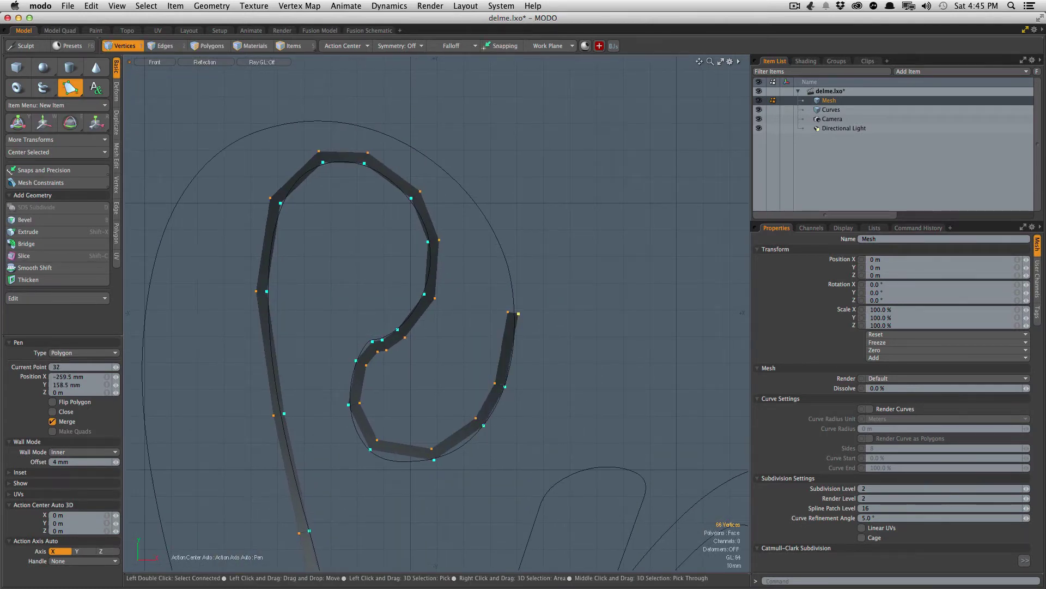
Step: Carry the wall strip over the outer top curve of the S and onto its upper left side
drag(492, 230, 496, 231)
alt+shift+drag(495, 231, 539, 304)
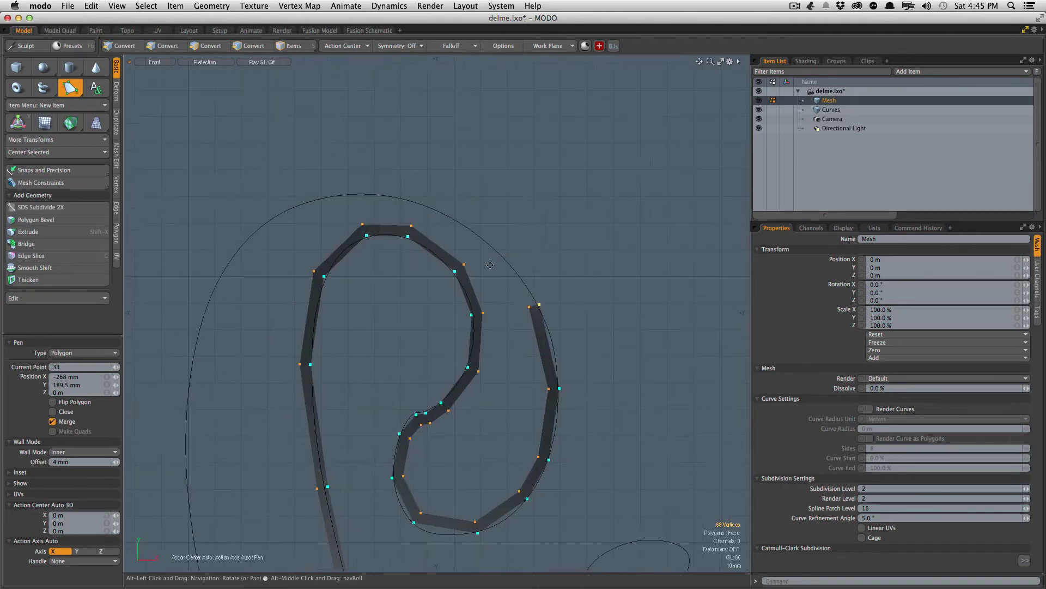
click(489, 248)
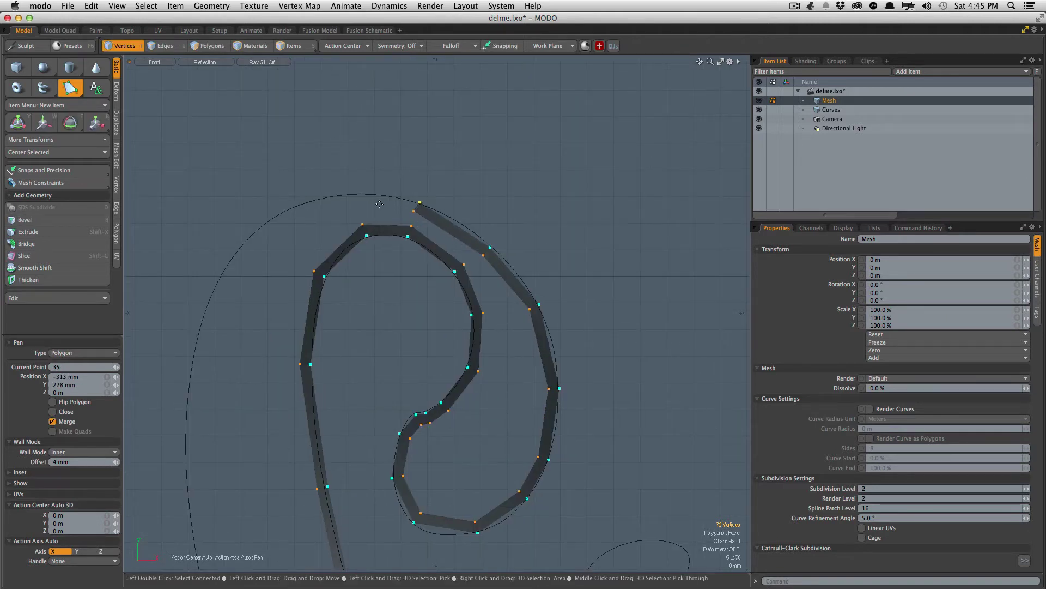
drag(265, 248, 240, 243)
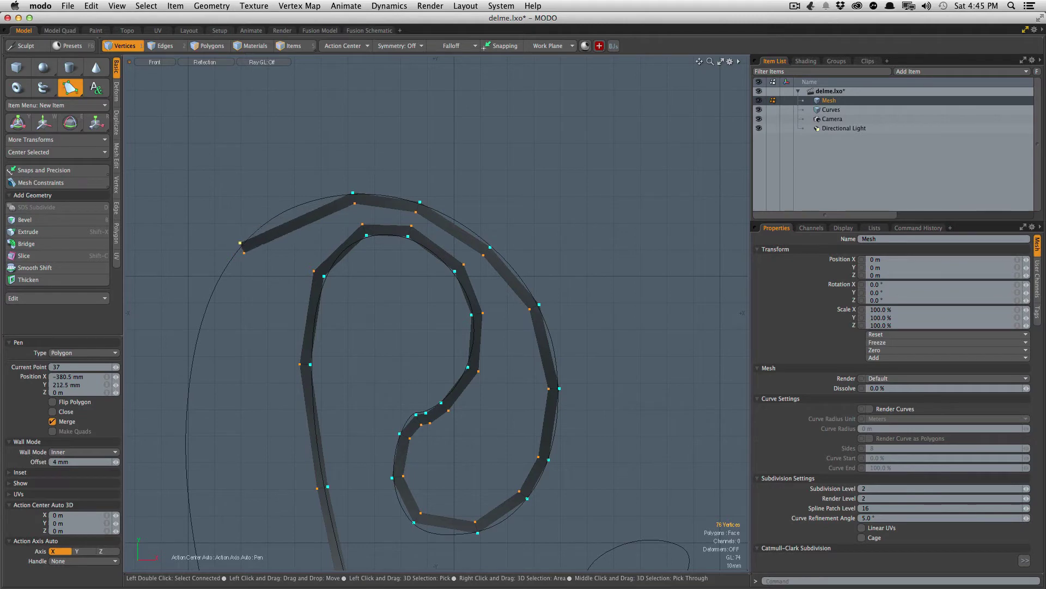
drag(245, 365, 231, 253)
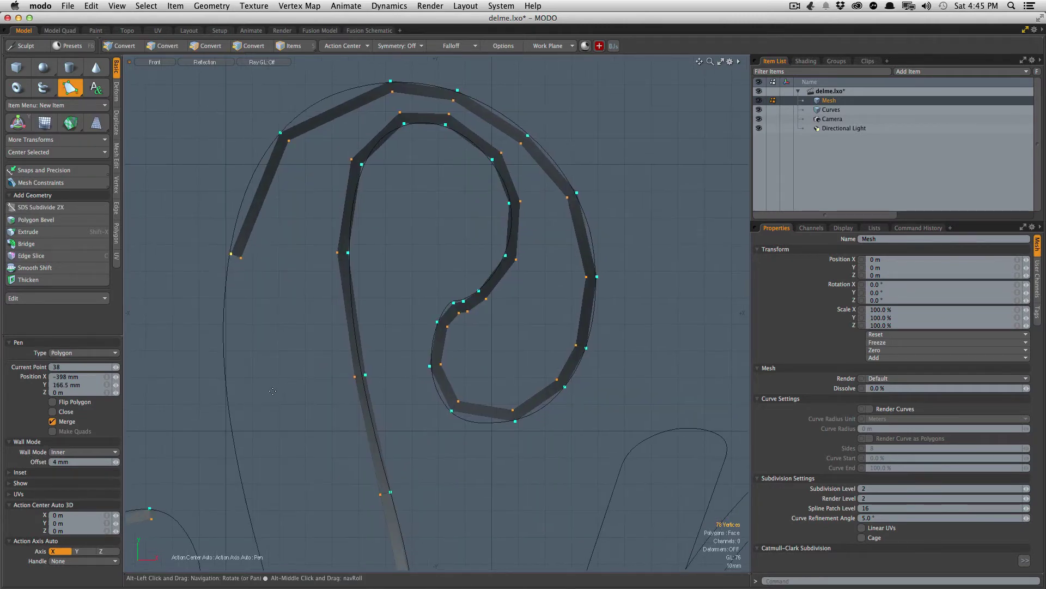
Step: Trace the wall strip down the left edge of the S's spine to just below the horizontal axis
drag(268, 387, 224, 390)
alt+shift+drag(224, 390, 245, 260)
click(286, 388)
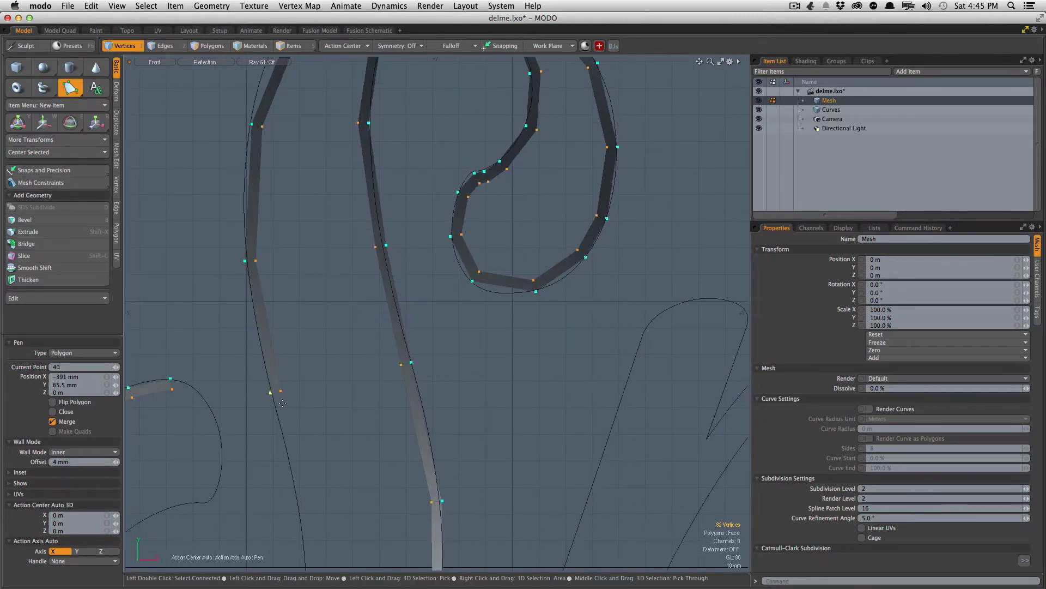
alt+shift+drag(283, 403, 267, 269)
drag(297, 374, 282, 375)
alt+shift+drag(282, 375, 296, 280)
click(323, 375)
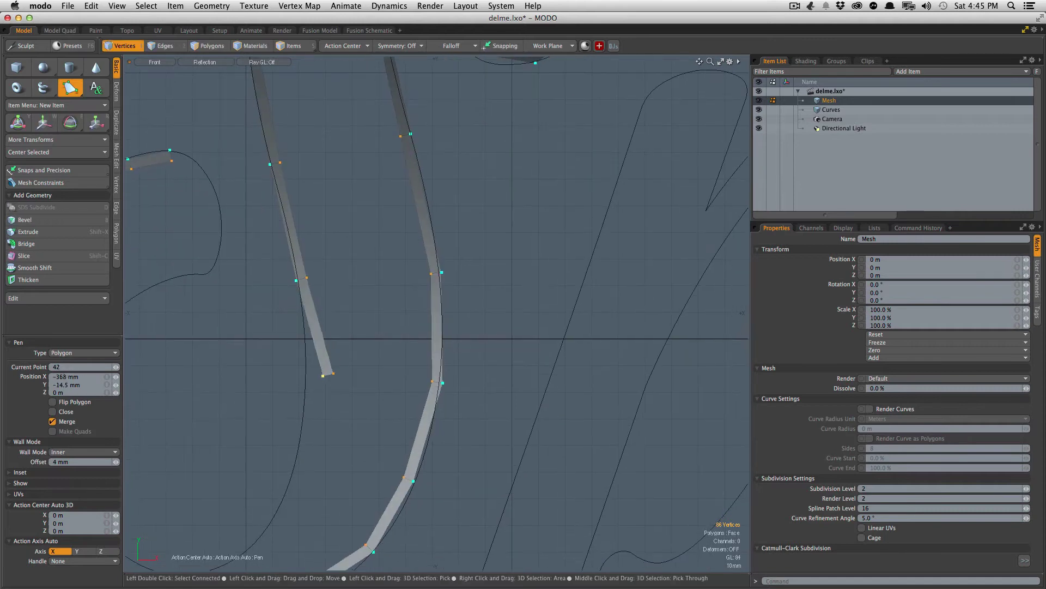
Step: Correct the newest spine point onto the guide curve and trace the inner edge around the bottom of the S's lower bowl
drag(322, 376, 337, 294)
click(342, 364)
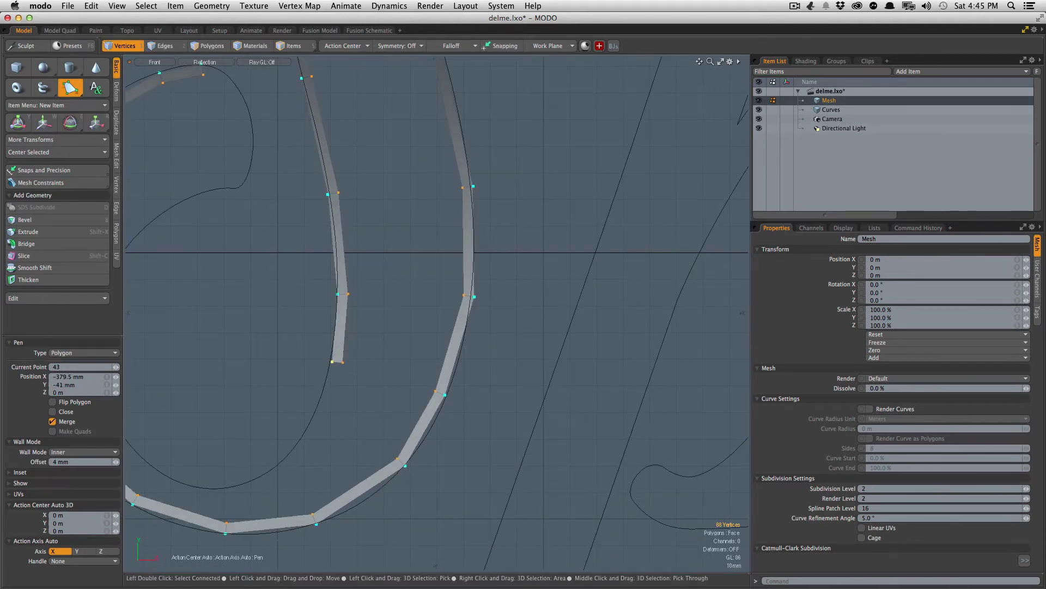
alt+shift+drag(317, 431, 341, 412)
click(311, 439)
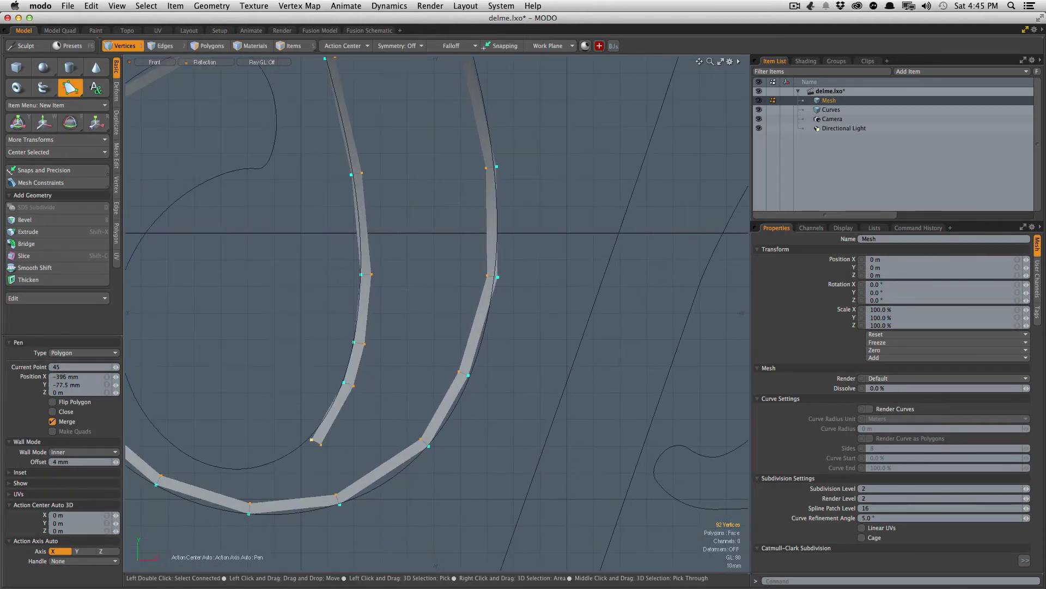
alt+shift+drag(235, 469, 311, 470)
click(260, 456)
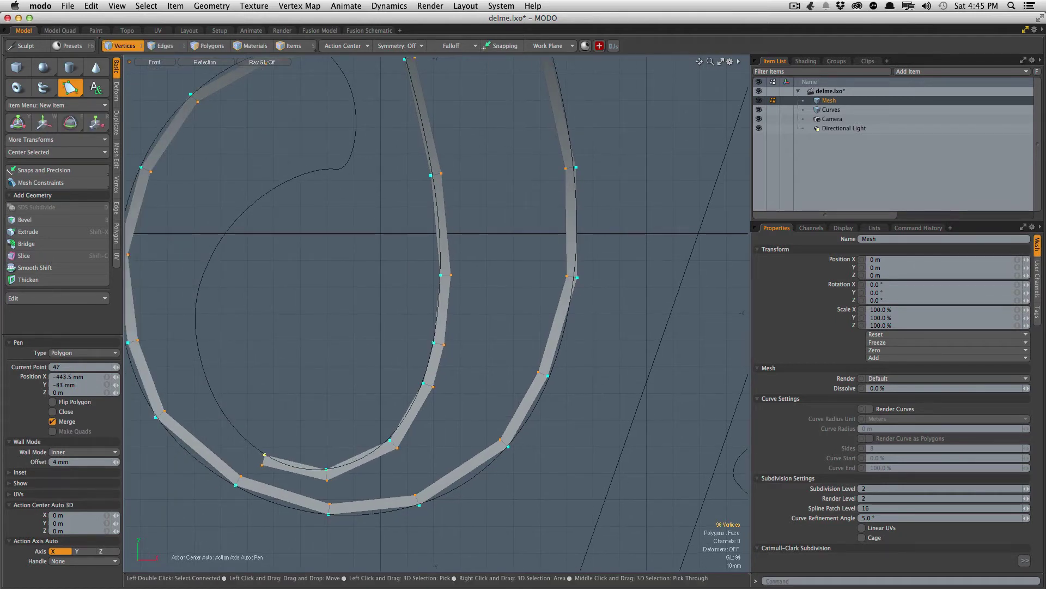
Step: Trace the left inner edge of the S's lower bowl up to the corner of its terminal
alt+shift+drag(200, 388, 255, 439)
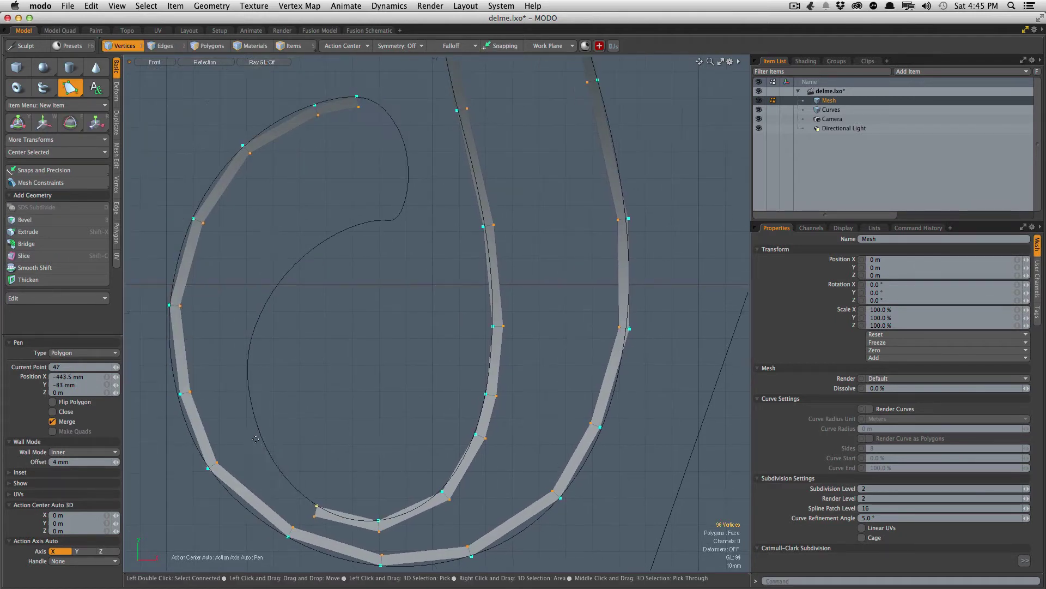
click(253, 320)
alt+shift+drag(253, 321, 251, 370)
click(278, 325)
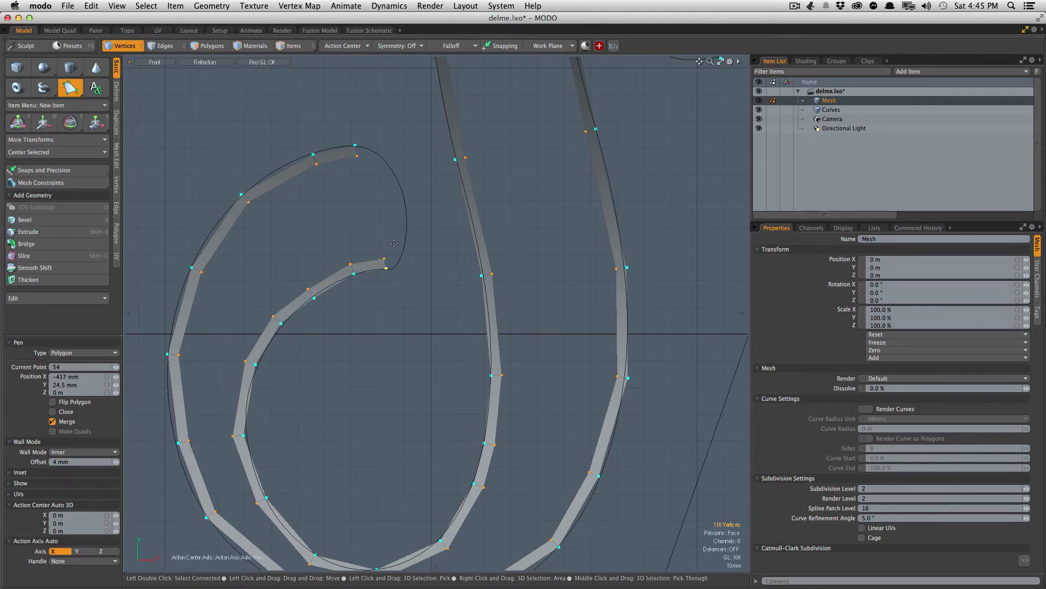
Step: Trace the right edge of the S's lower terminal, close the wall strip into a loop and drop the Pen tool
ctrl+alt+drag(394, 243, 420, 240)
alt+shift+drag(411, 233, 413, 284)
click(413, 284)
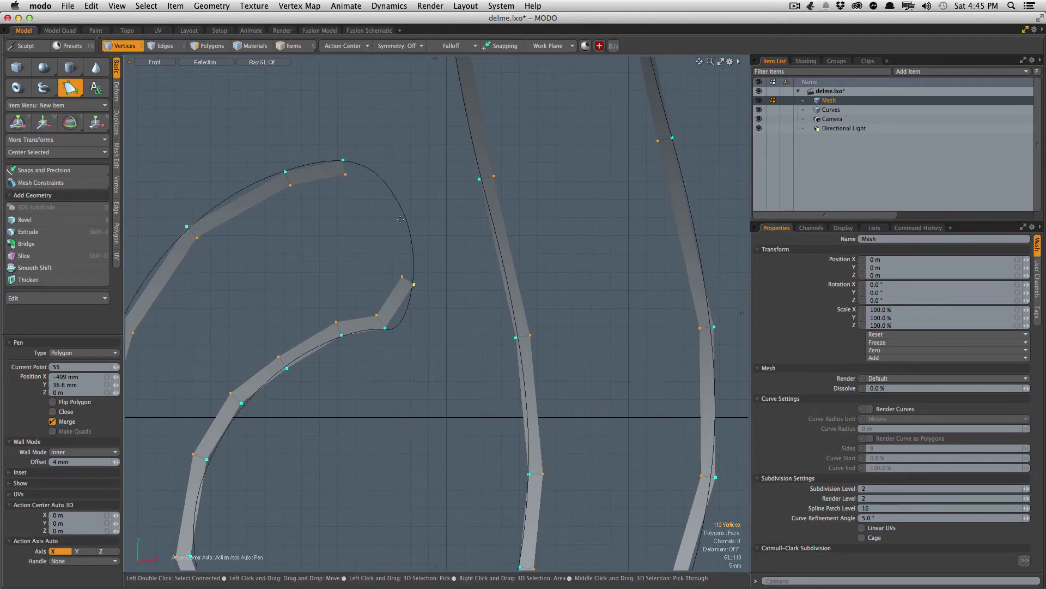
click(72, 411)
key(space)
ctrl+alt+drag(385, 243, 280, 276)
click(370, 330)
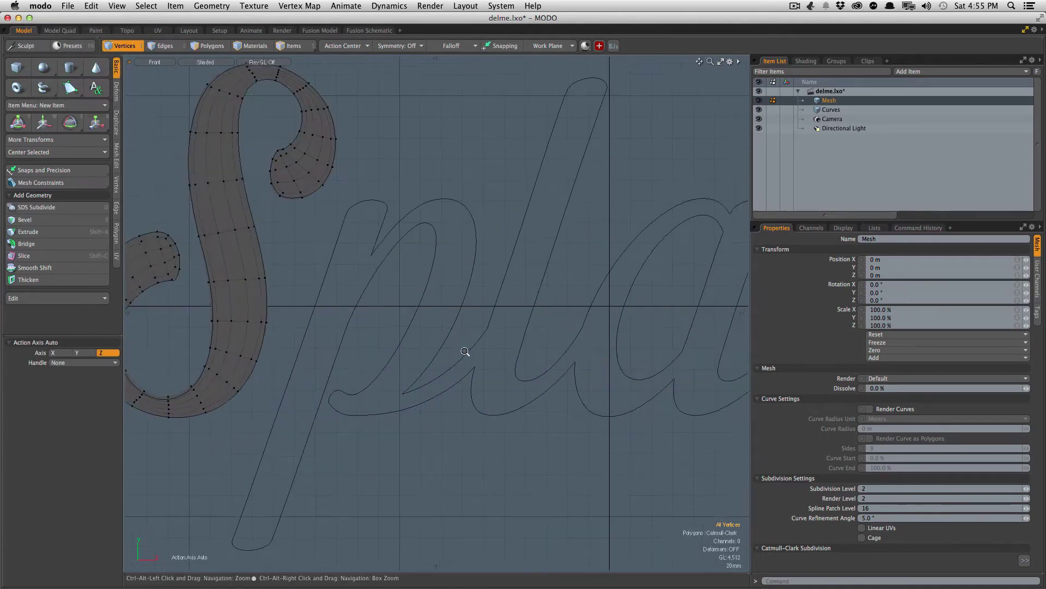
Step: Start a new Pen wall strip at the foot of the p and trace the stem's left edge up to its top
ctrl+alt+drag(467, 351, 385, 310)
click(70, 87)
ctrl+alt+drag(271, 496, 324, 466)
click(249, 455)
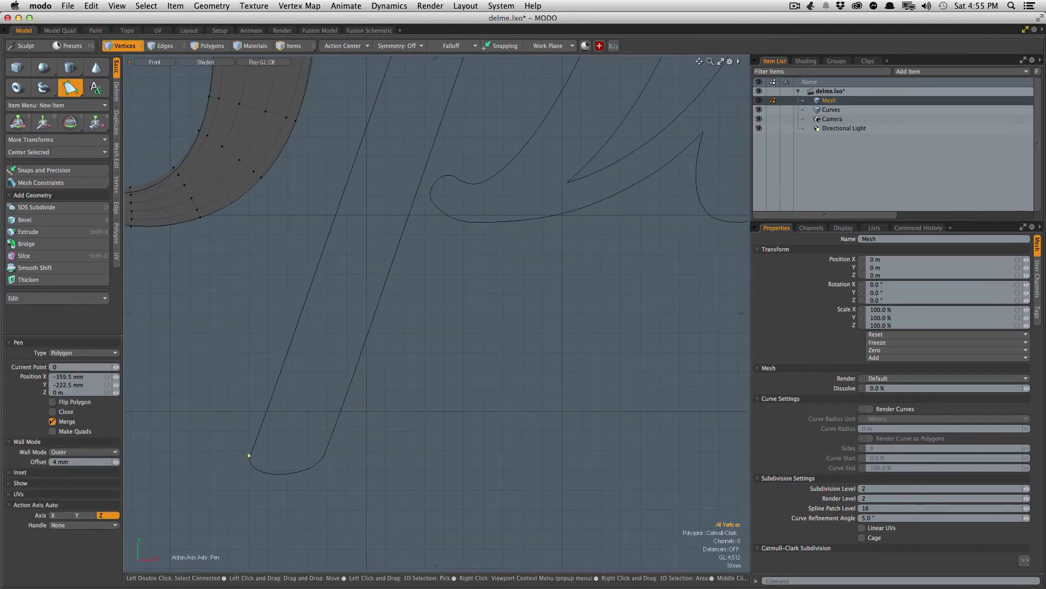
mouse_move(320, 353)
ctrl+alt+mouse_down()
mouse_move(272, 352)
mouse_move(322, 352)
ctrl+alt+mouse_up()
click(456, 128)
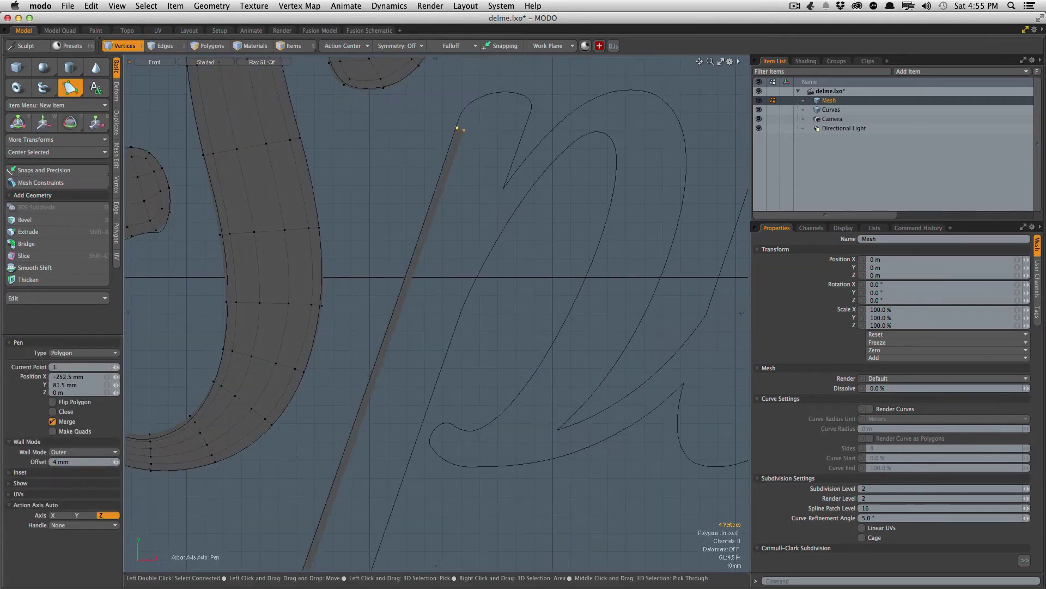
Step: Trace the p stem's rounded top down to the sharp notch and turn the strip onto the start of the arch
scroll(414, 191, up, 3)
click(417, 188)
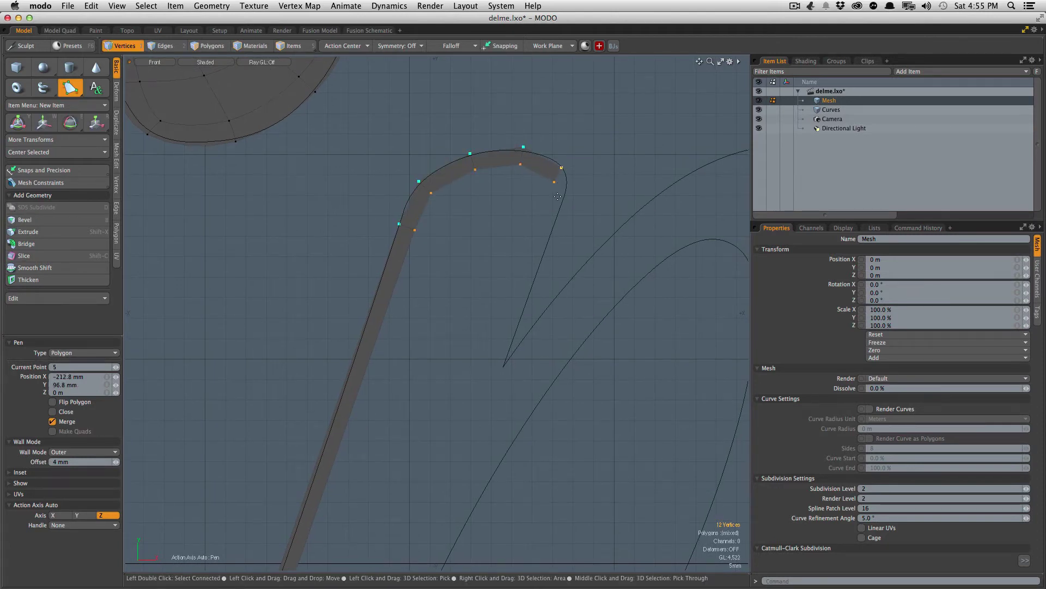
scroll(513, 358, up, 3)
click(499, 351)
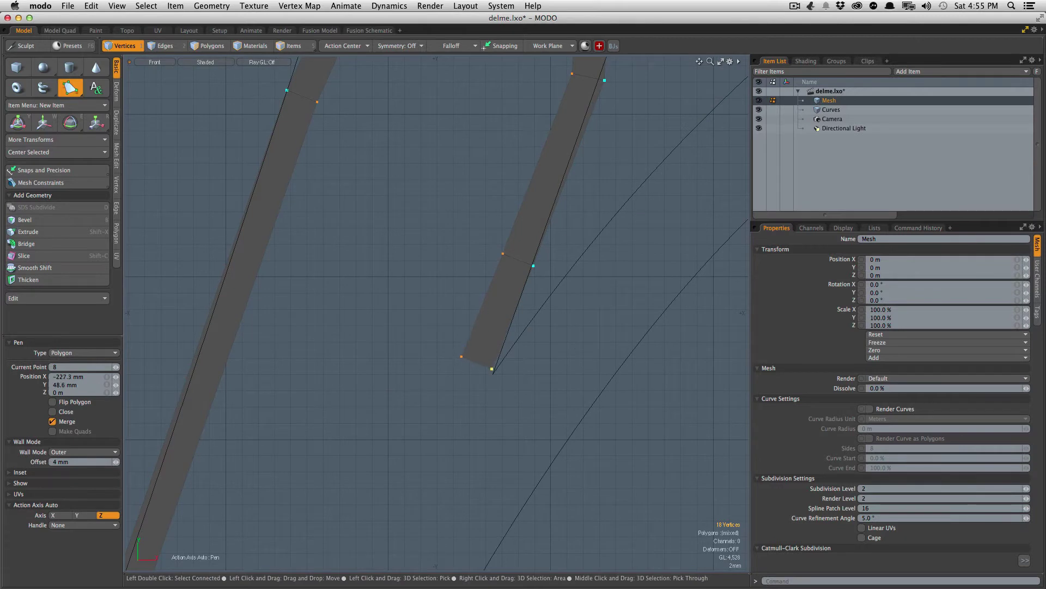
scroll(491, 376, up, 2)
click(489, 381)
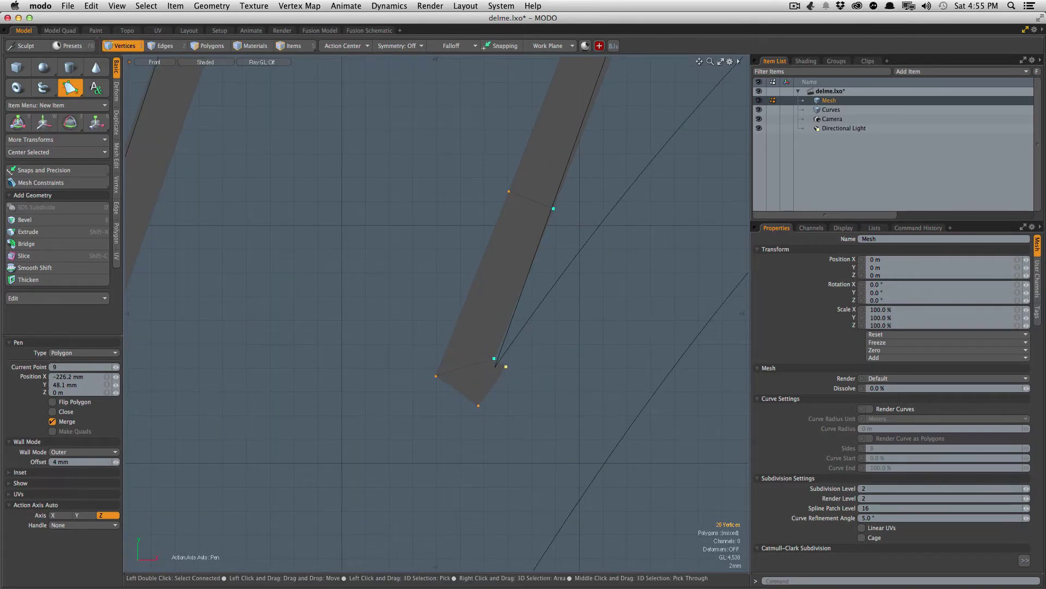
click(592, 232)
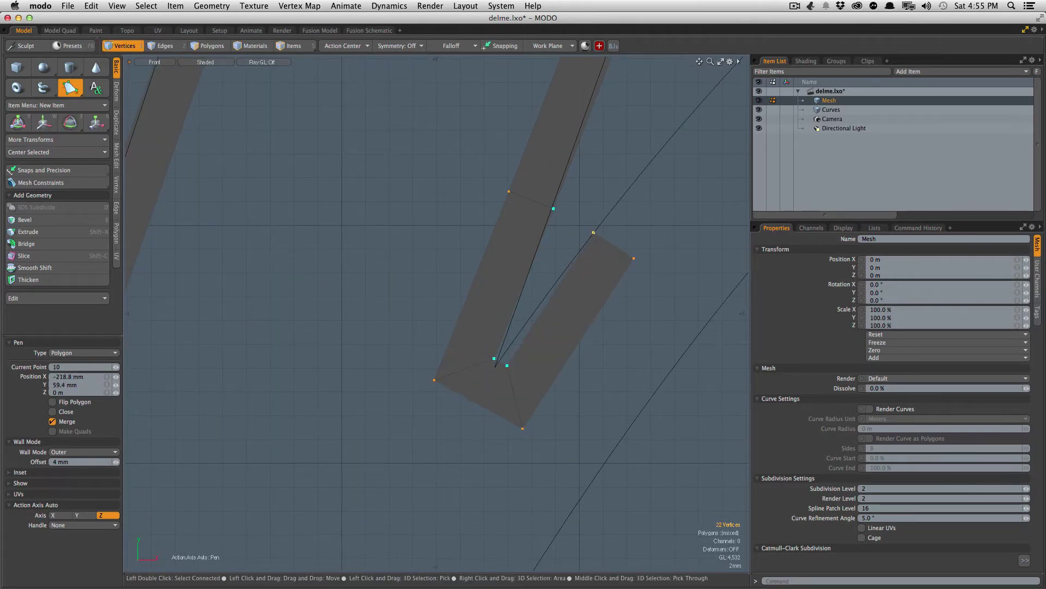
Step: Trace the wall strip up from the notch and over the crown of the p's outer arch
scroll(593, 232, down, 5)
alt+drag(575, 250, 485, 330)
scroll(453, 367, up, 2)
click(465, 339)
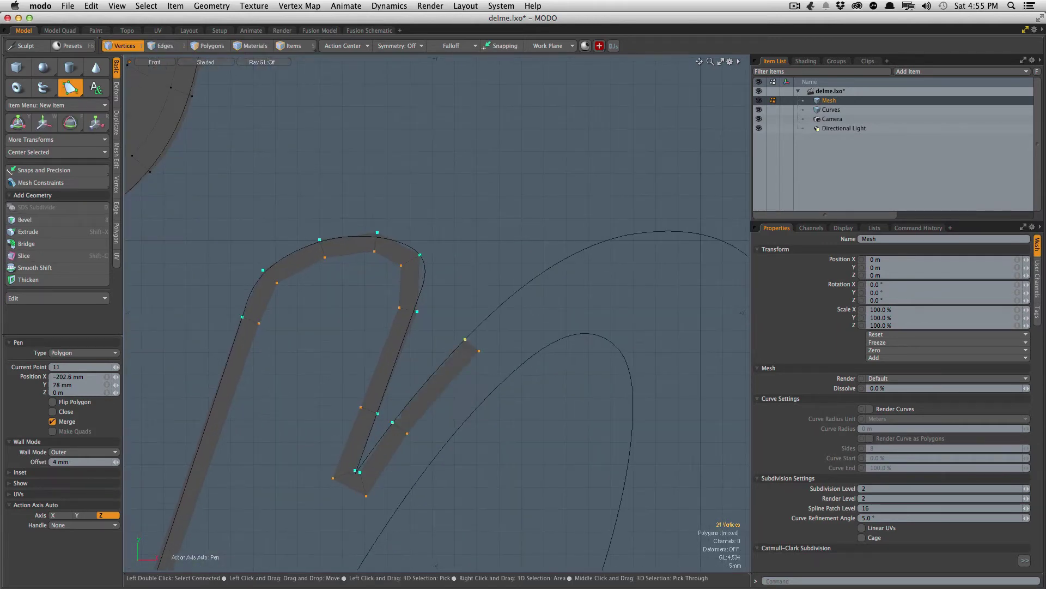
click(548, 273)
click(634, 230)
alt+drag(635, 230, 464, 245)
click(550, 258)
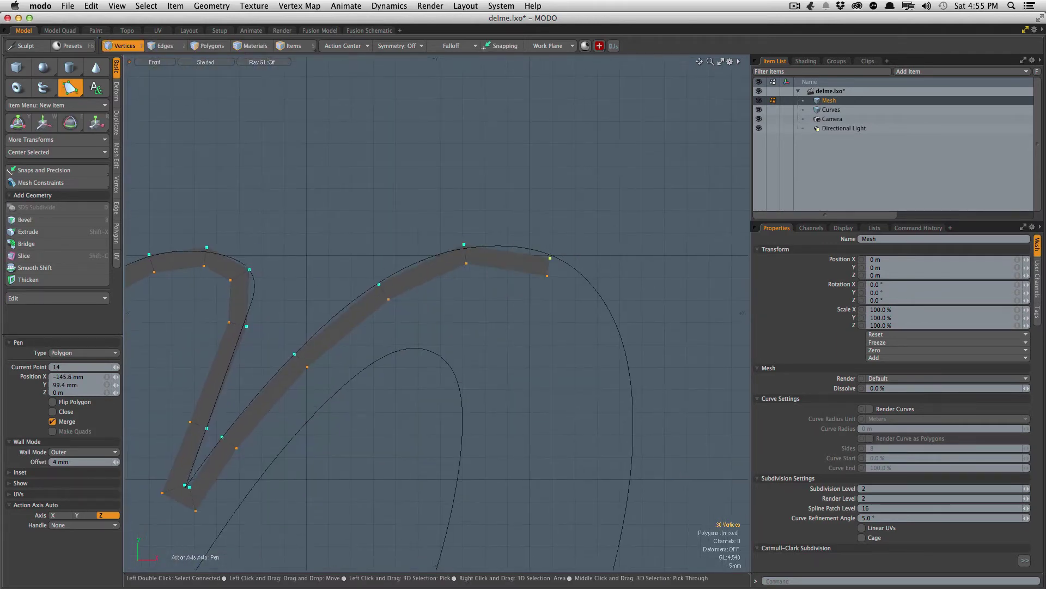
Step: Trace the Pen wall strip down the right side of the p's outer arch to below the baseline axis
alt+shift+drag(630, 399, 587, 296)
click(587, 296)
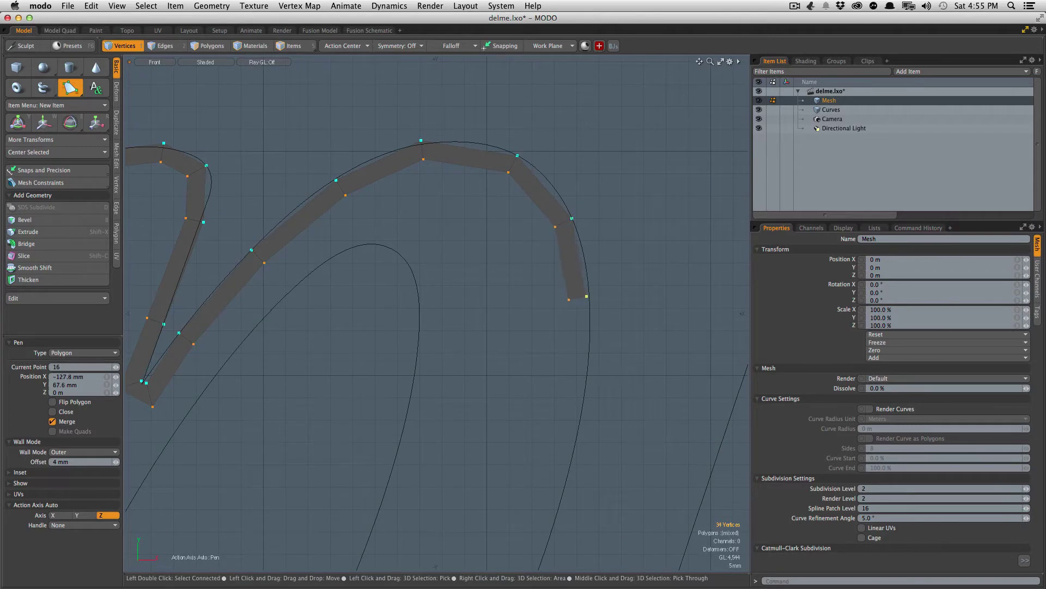
click(586, 394)
alt+shift+drag(586, 395, 590, 217)
click(564, 328)
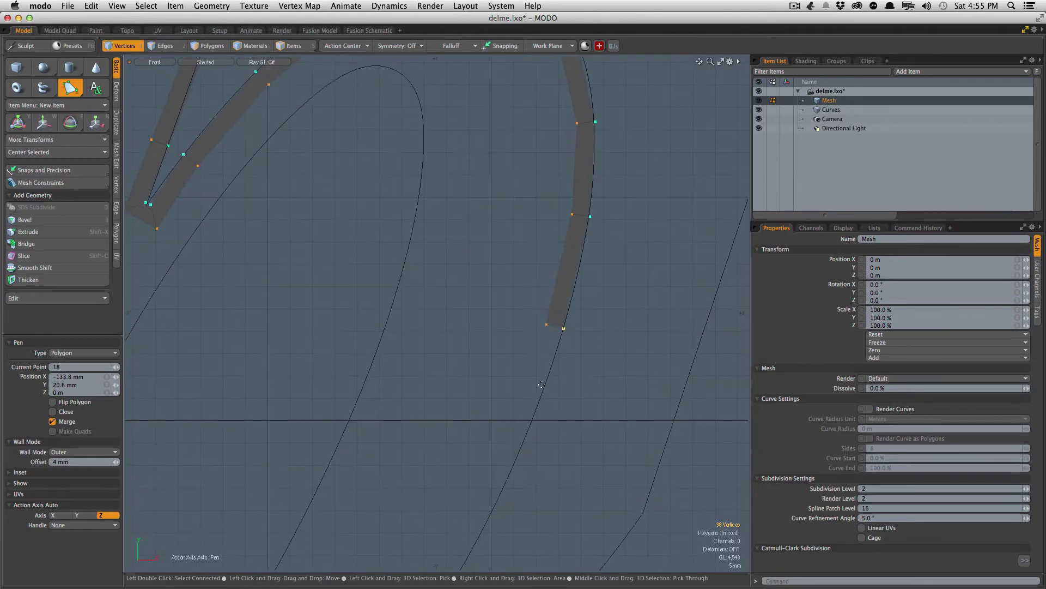
click(526, 444)
ctrl+alt+drag(505, 444, 476, 375)
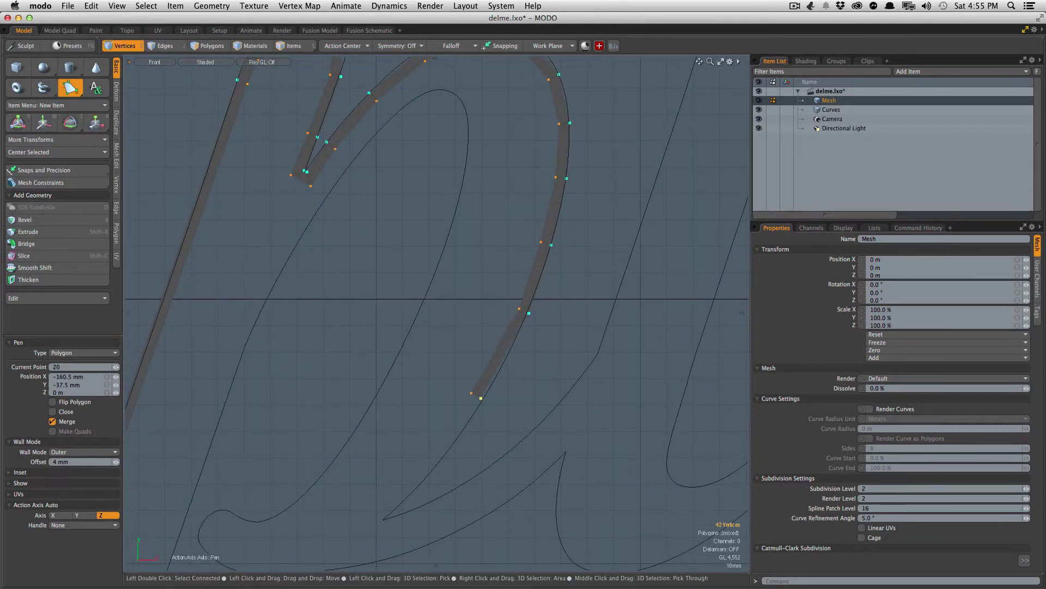
Step: Extend the wall strip into the sharp corner under the p's bowl and turn it around the tip
ctrl+alt+drag(400, 493, 516, 329)
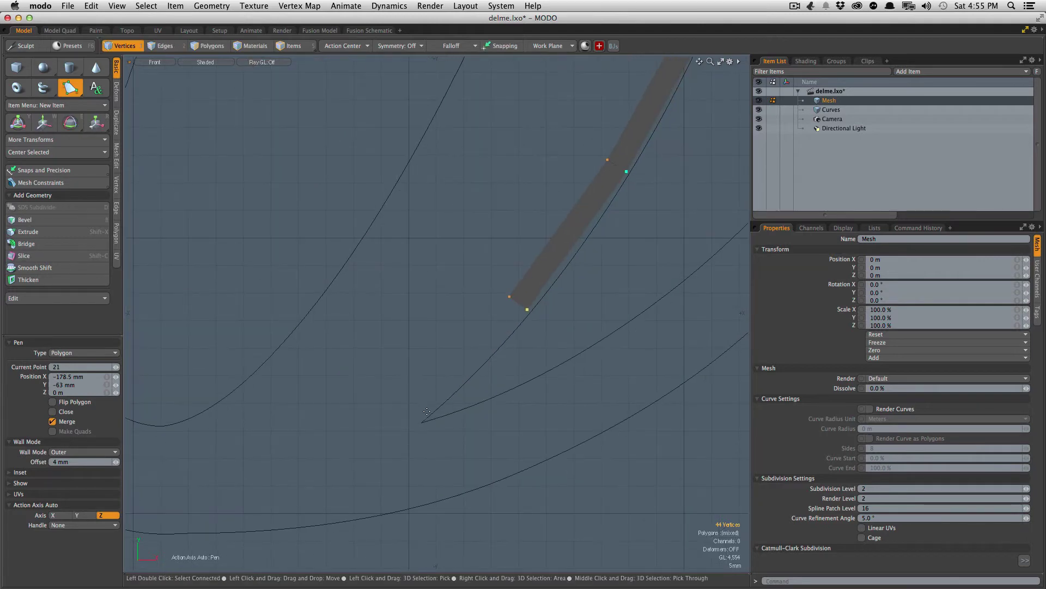
click(429, 413)
ctrl+alt+drag(447, 330, 326, 406)
scroll(400, 413, up, 6)
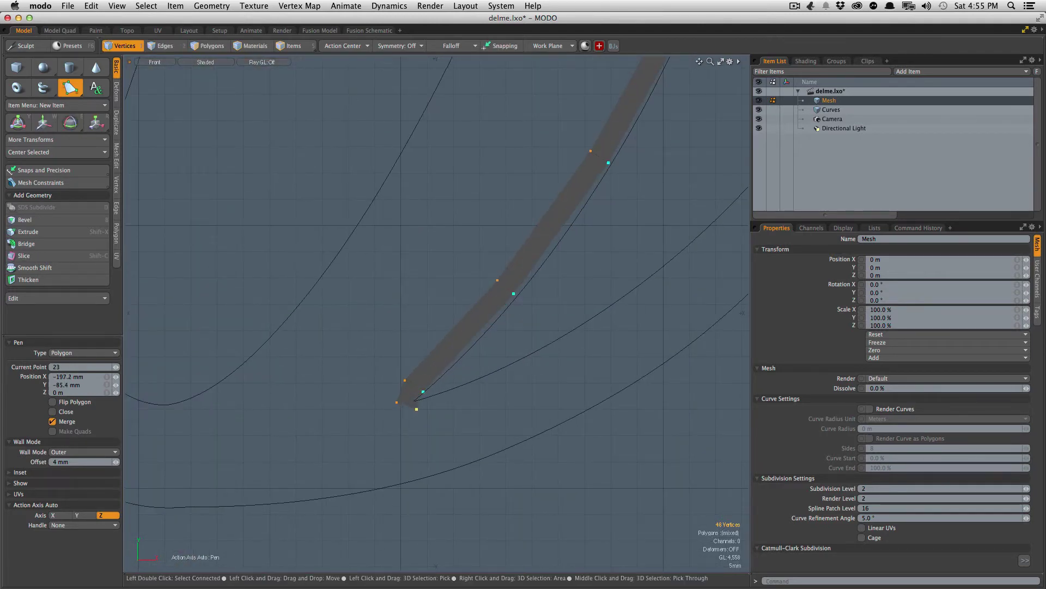
scroll(416, 391, up, 2)
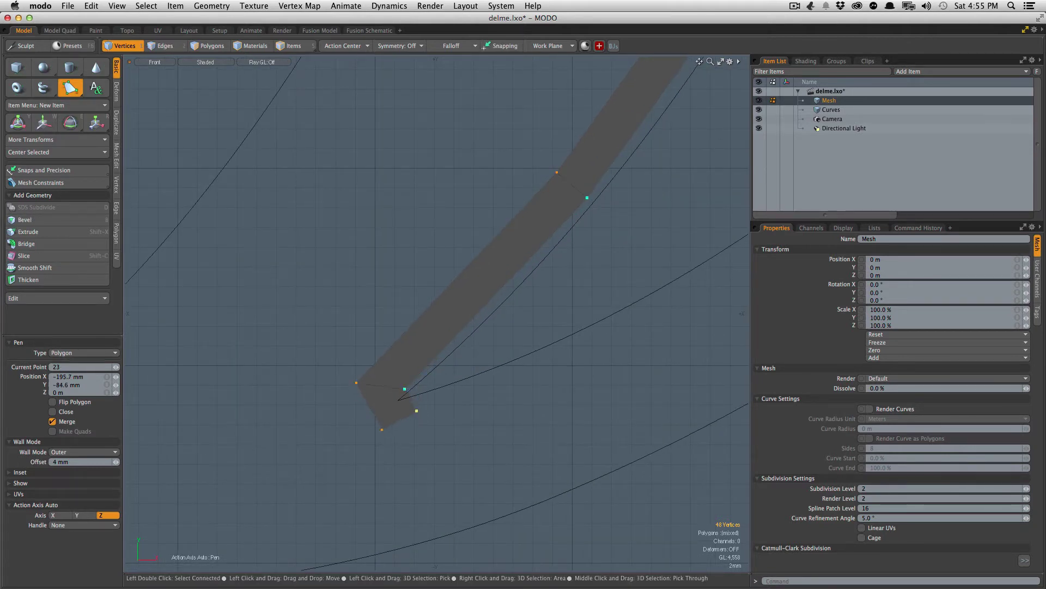
drag(471, 382, 453, 350)
Step: Trace the connecting stroke from the p's sharp corner up to the corner where the l's stem begins
alt+shift+drag(454, 350, 436, 382)
click(433, 392)
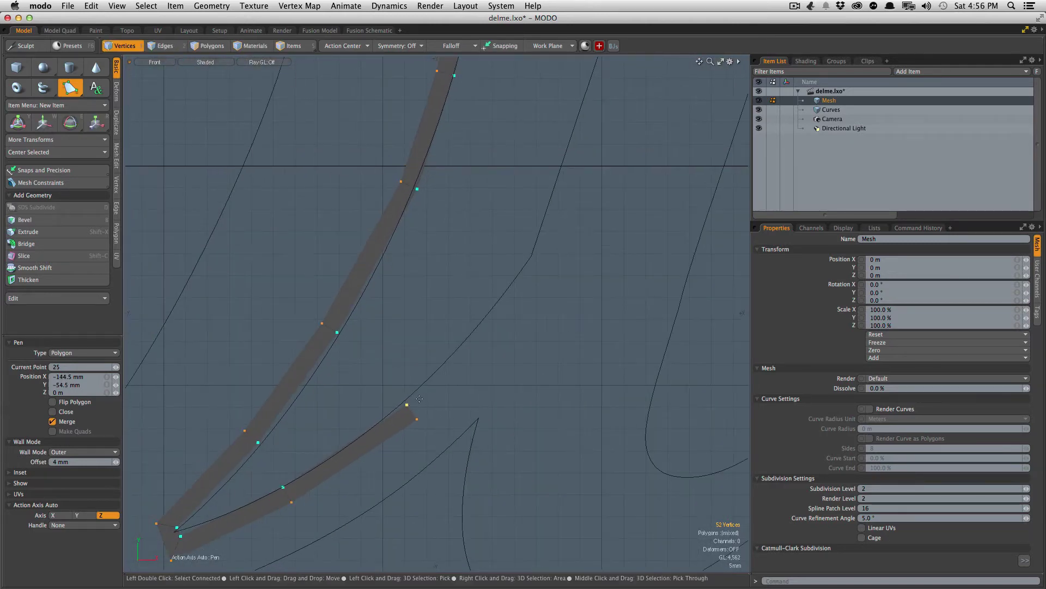
click(456, 364)
click(532, 257)
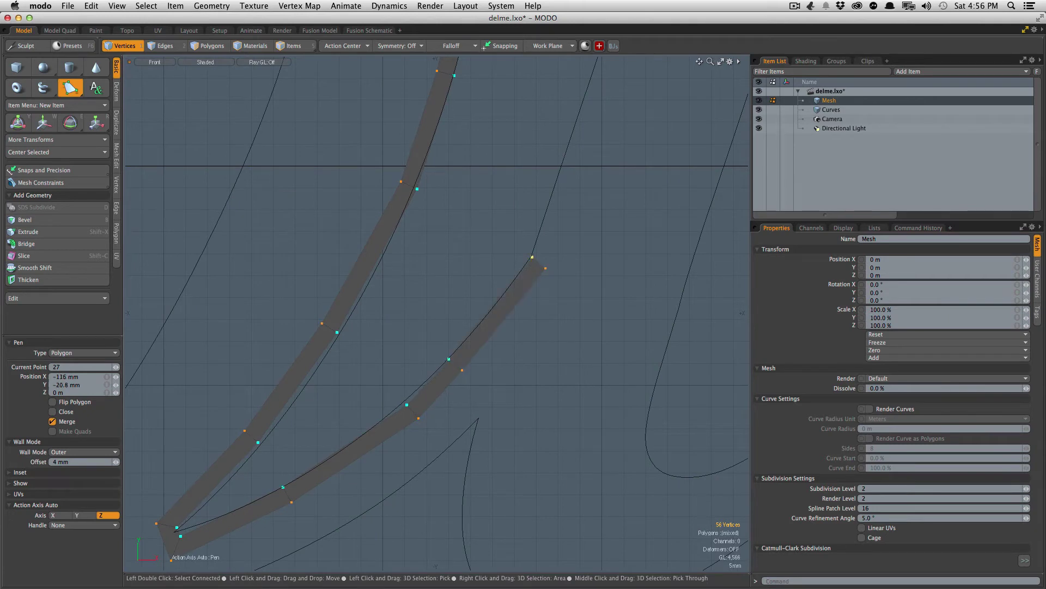
ctrl+alt+drag(541, 251, 594, 197)
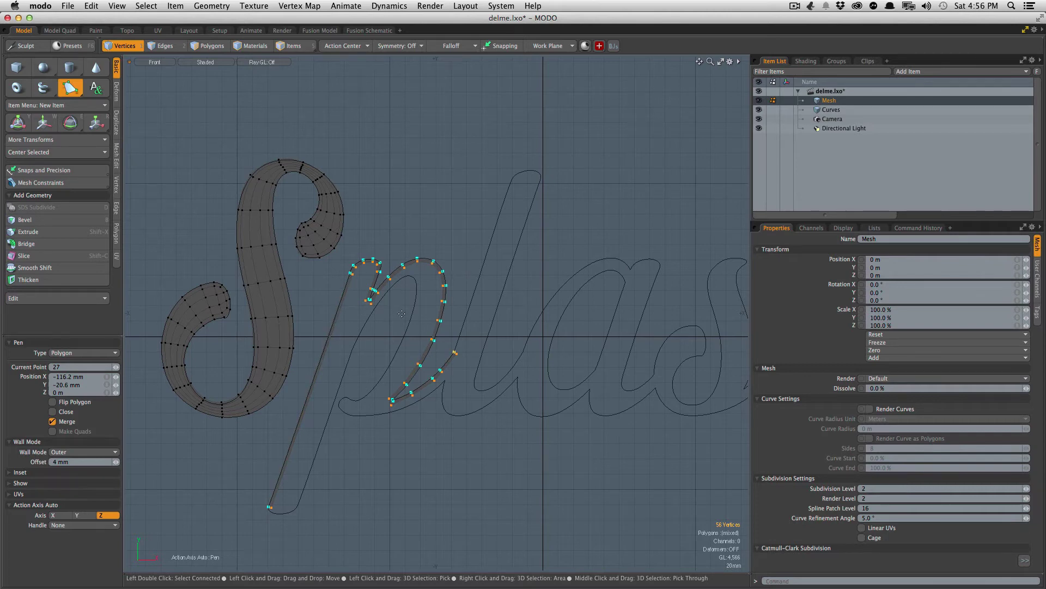
Step: Drop the Pen, switch to polygon selection and start a new Pen wall strip from the connecting stroke's end up the l's stem
ctrl+alt+drag(447, 336, 307, 403)
click(206, 46)
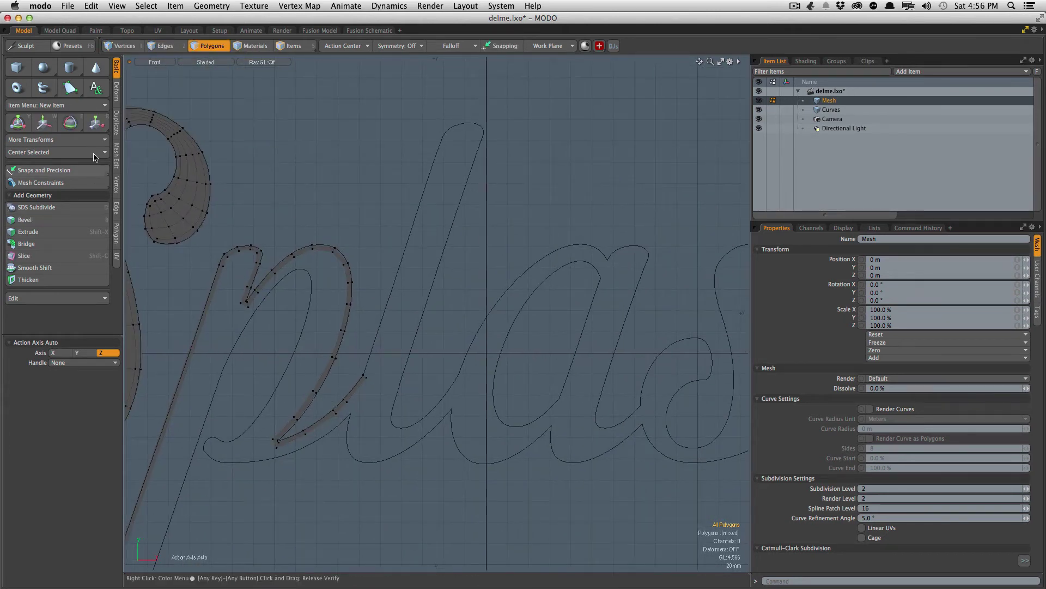
click(70, 88)
mouse_move(306, 346)
ctrl+alt+mouse_down()
mouse_move(443, 329)
mouse_move(404, 323)
mouse_move(378, 376)
ctrl+alt+mouse_up()
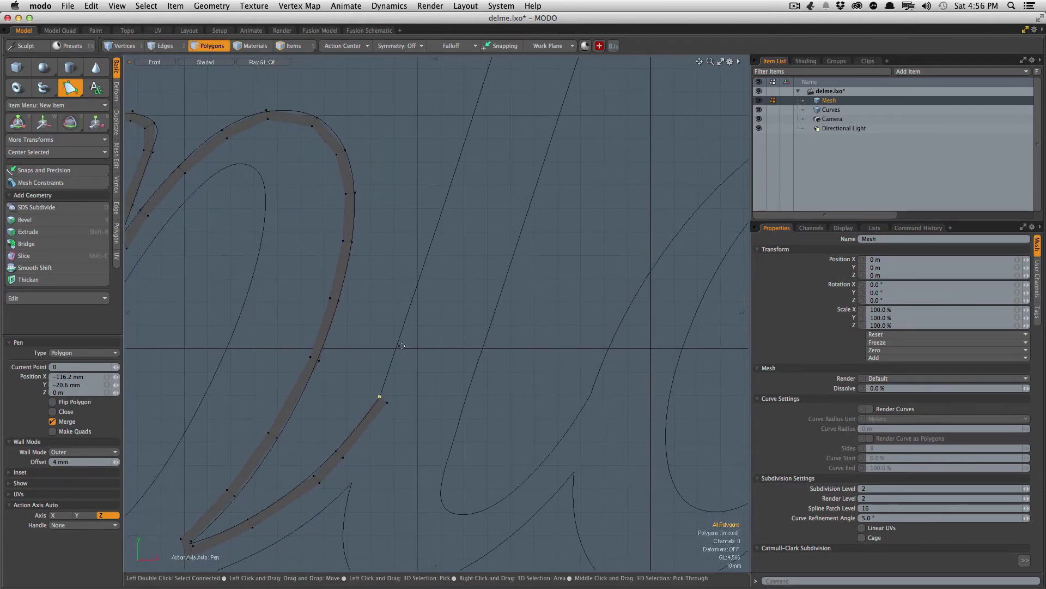
drag(400, 335, 404, 325)
ctrl+alt+drag(391, 399, 439, 395)
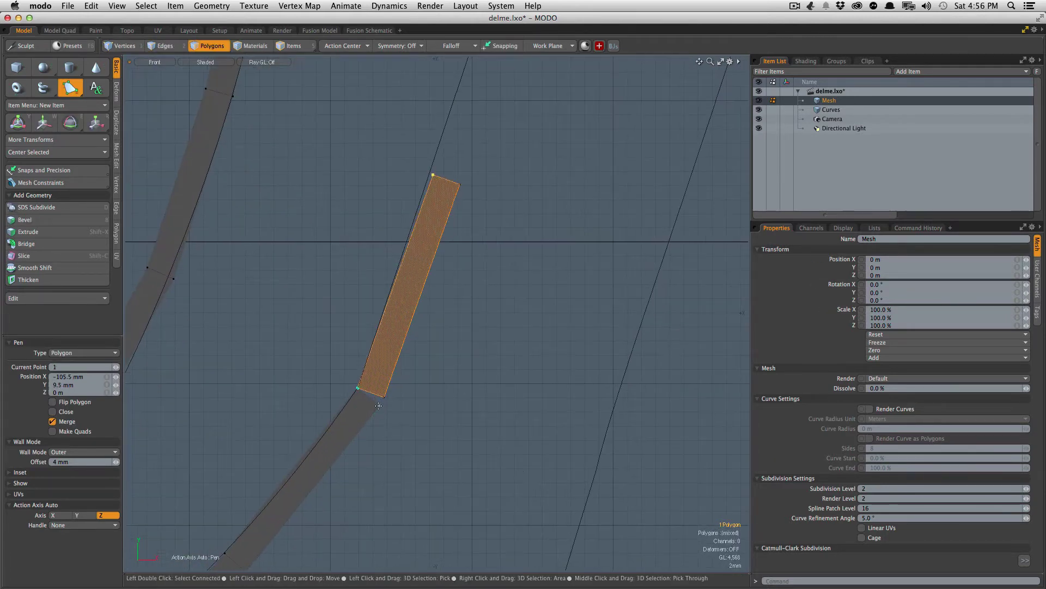
ctrl+alt+drag(453, 310, 425, 278)
Step: Stretch the new strip's first segment along the l's left edge up to the start of its rounded top
alt+drag(425, 278, 370, 496)
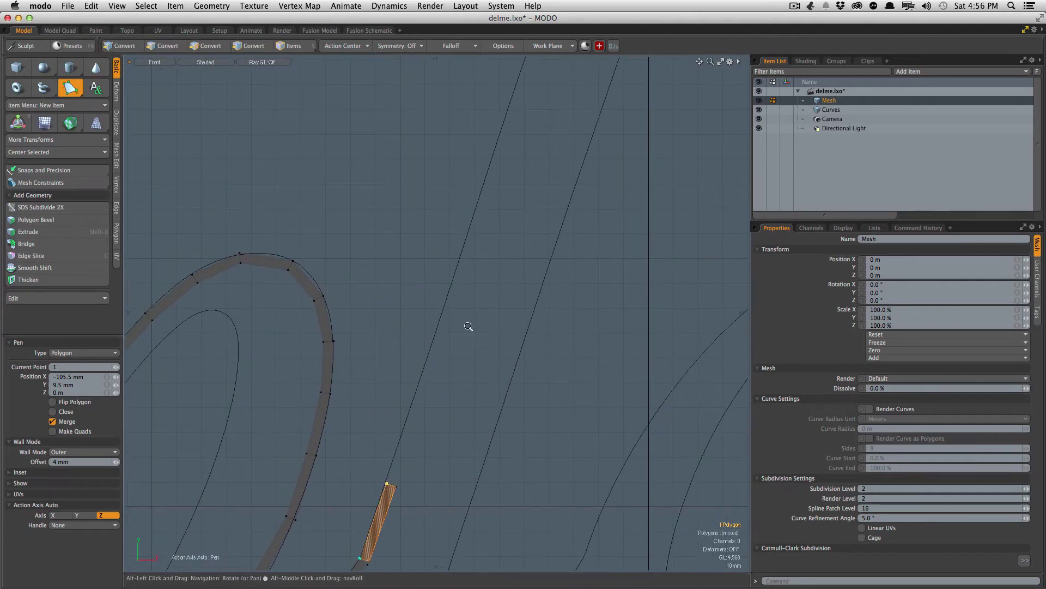
ctrl+alt+drag(470, 327, 435, 329)
mouse_move(402, 453)
alt+mouse_down()
mouse_move(404, 406)
mouse_move(449, 269)
mouse_move(439, 276)
alt+mouse_up()
mouse_move(439, 277)
alt+mouse_down()
mouse_move(426, 420)
mouse_move(494, 228)
mouse_move(550, 215)
alt+mouse_up()
alt+drag(550, 214, 391, 404)
Step: Trace the wall strip around the l's rounded top to the start of its right edge
click(423, 268)
click(470, 254)
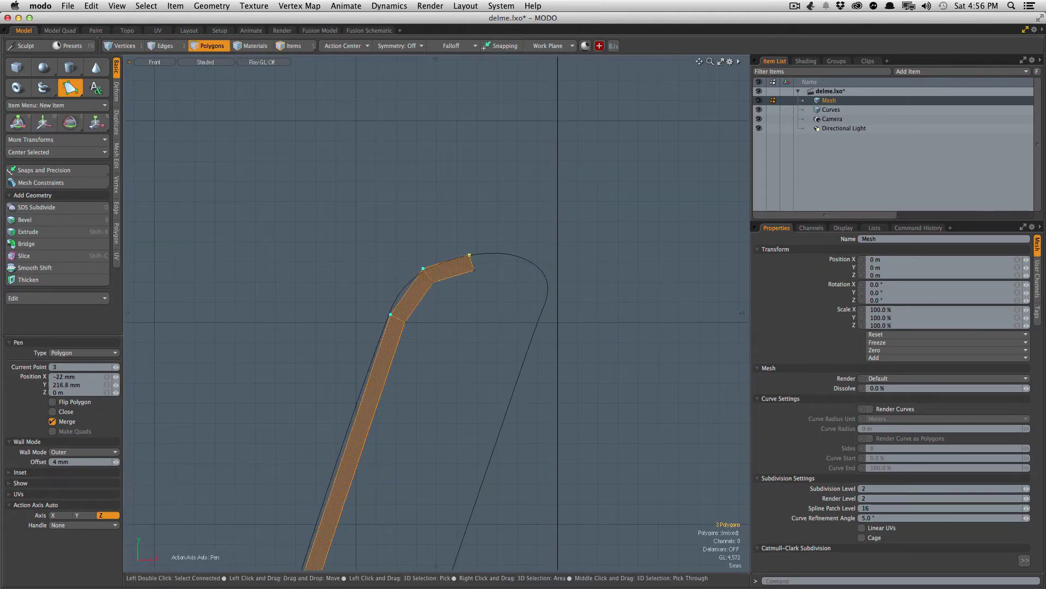
drag(470, 254, 472, 253)
drag(512, 253, 520, 256)
drag(544, 273, 549, 281)
click(544, 314)
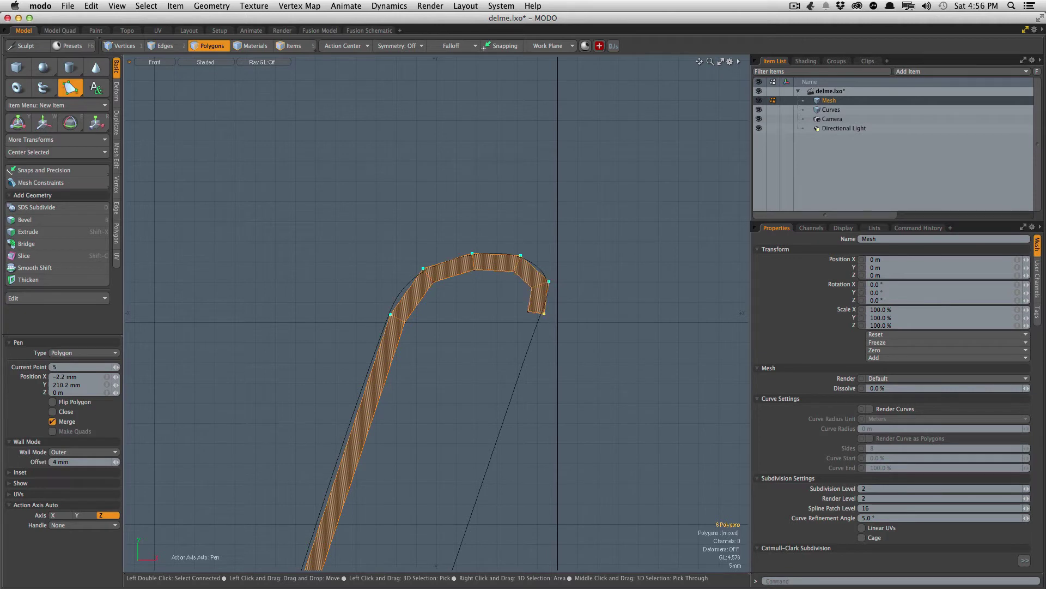
Step: Trace the wall strip down the l's right edge to just above its lower bend
click(524, 360)
drag(524, 362, 525, 361)
ctrl+alt+drag(509, 403, 450, 233)
alt+drag(339, 545, 376, 352)
click(378, 360)
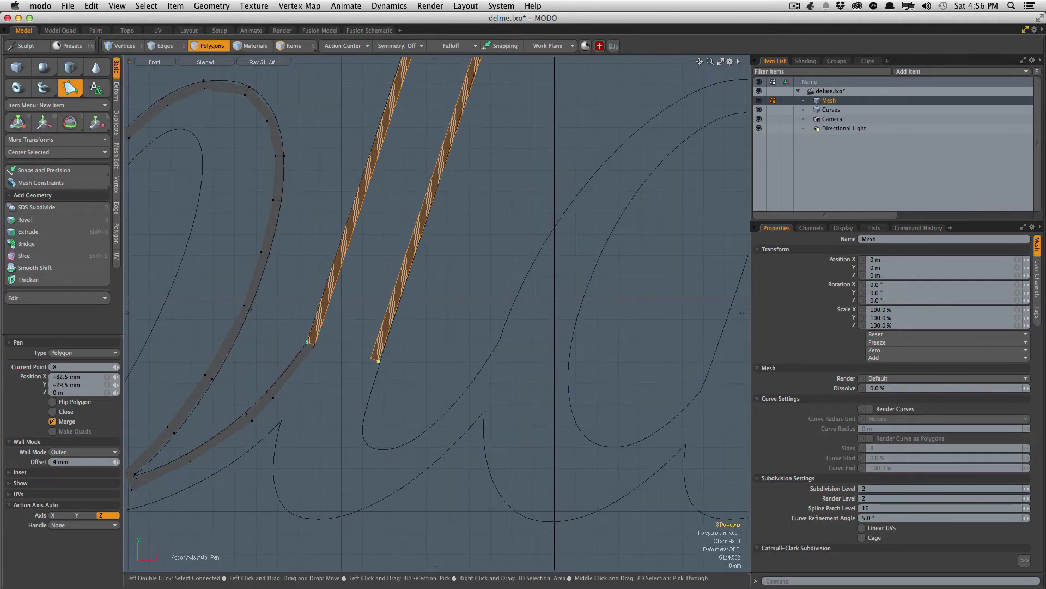
scroll(369, 406, up, 2)
click(351, 428)
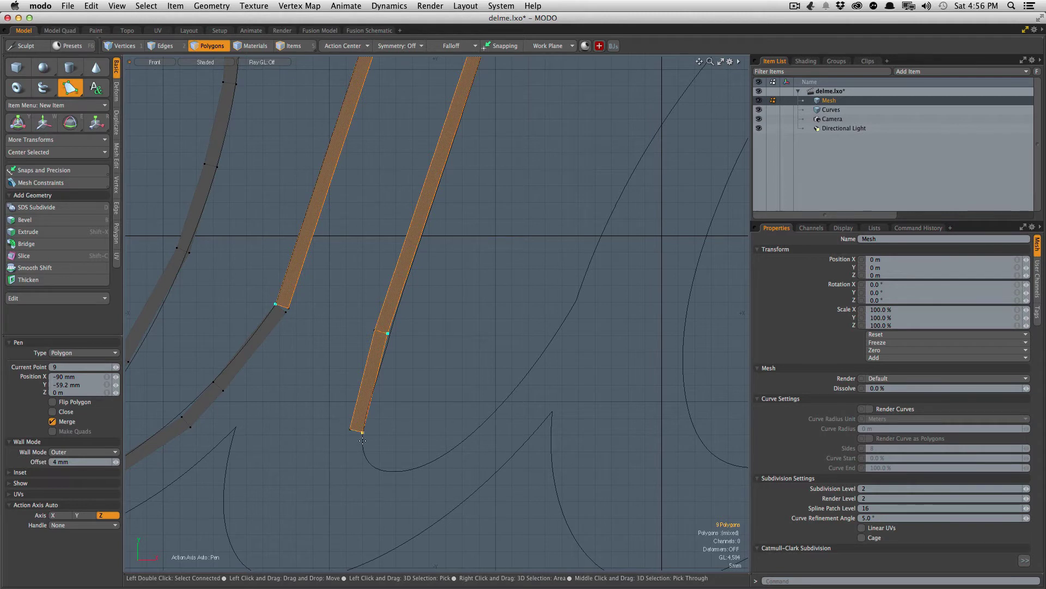
Step: Trace the wall strip around the tight bend at the bottom of the l with closely spaced points
scroll(363, 440, down, 1)
alt+drag(362, 440, 343, 369)
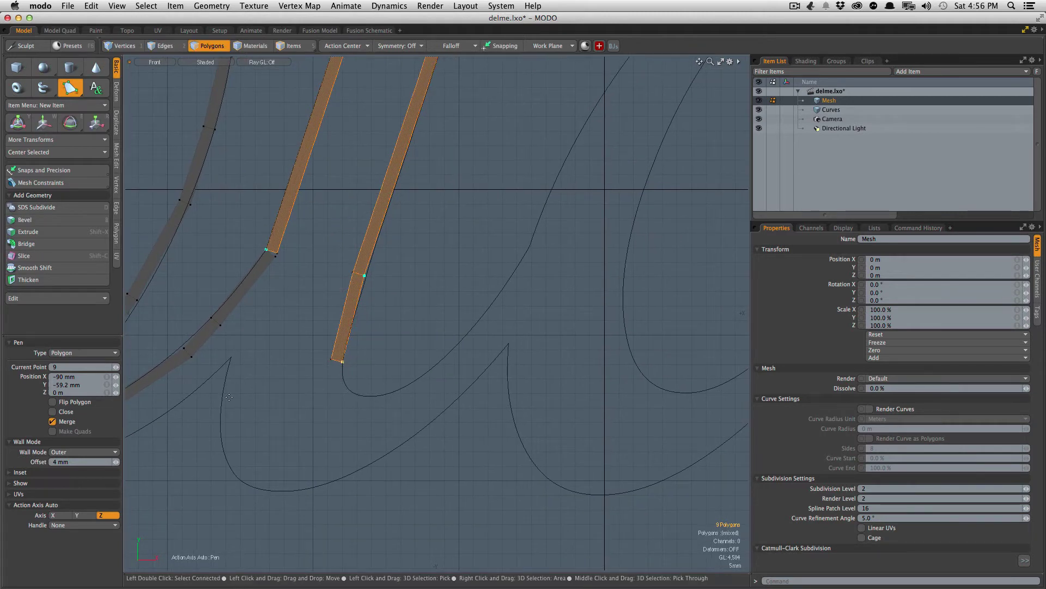
click(341, 376)
click(345, 390)
click(360, 396)
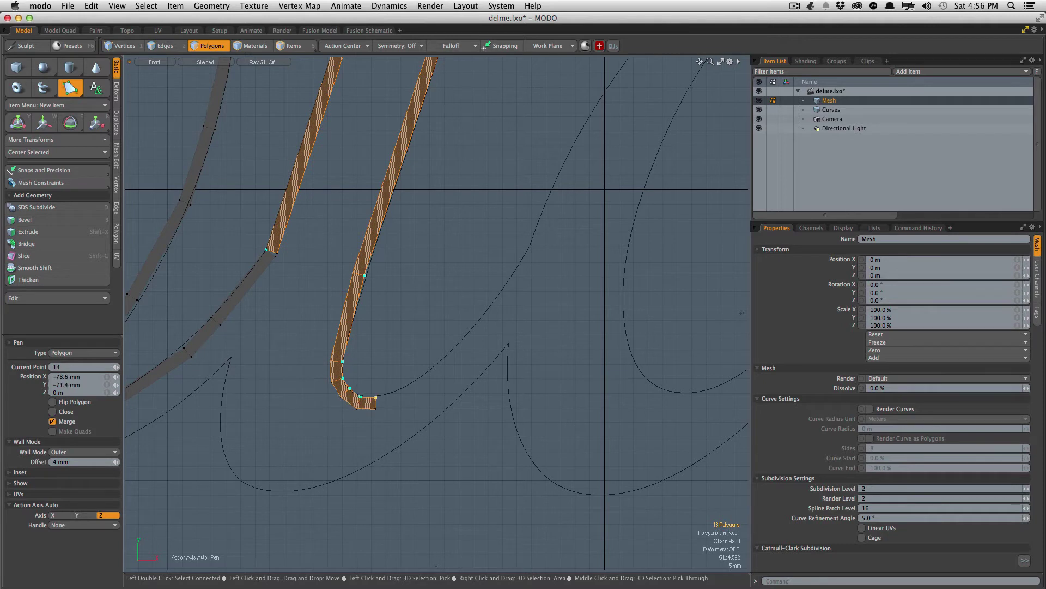
click(393, 393)
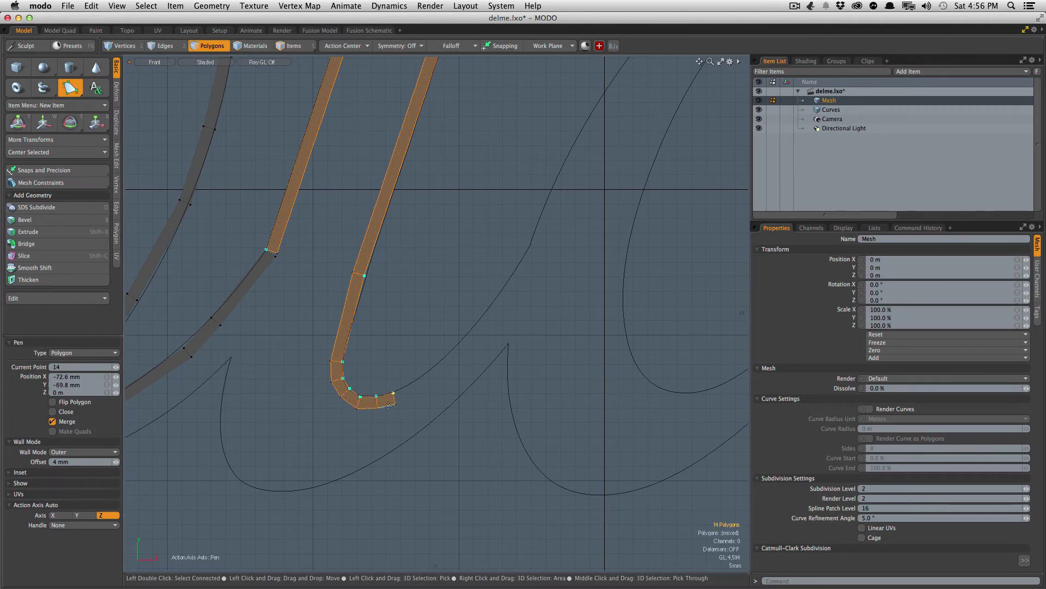
Step: Trace the upstroke from the l's lower bend to the corner where the a's outer curve starts
click(417, 382)
click(434, 368)
drag(472, 346, 480, 320)
alt+drag(512, 279, 327, 402)
scroll(343, 393, up, 5)
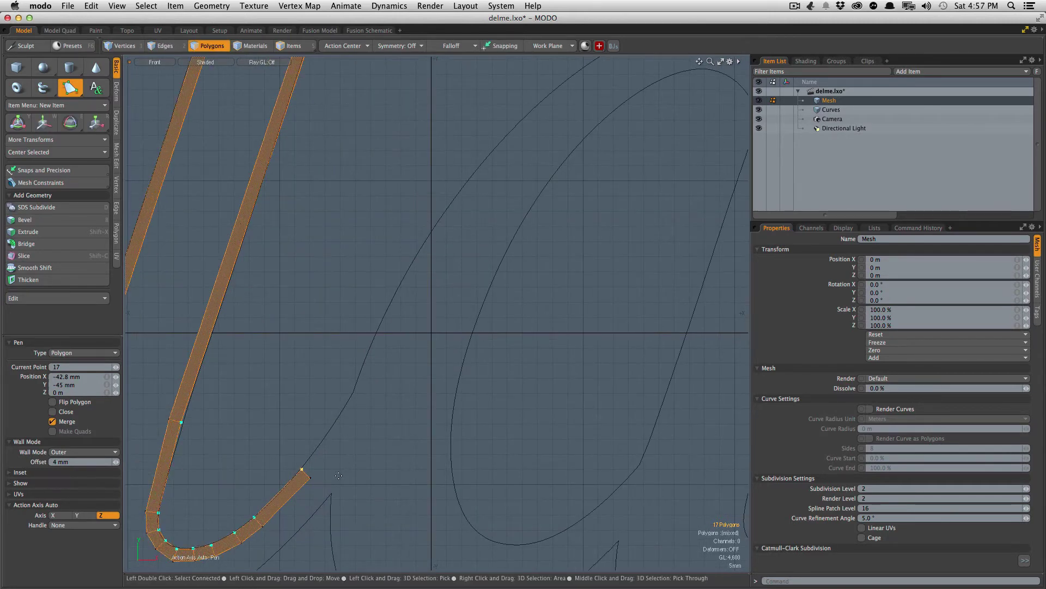
click(355, 393)
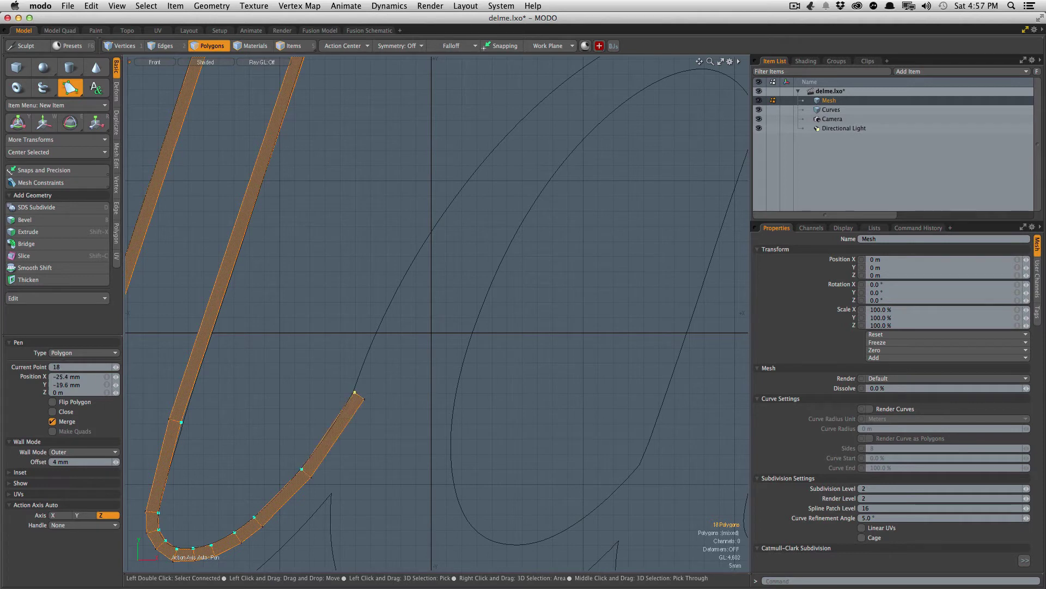
Step: Trace the wall strip up the left side of the a's outer curve toward its crown
drag(375, 335, 312, 490)
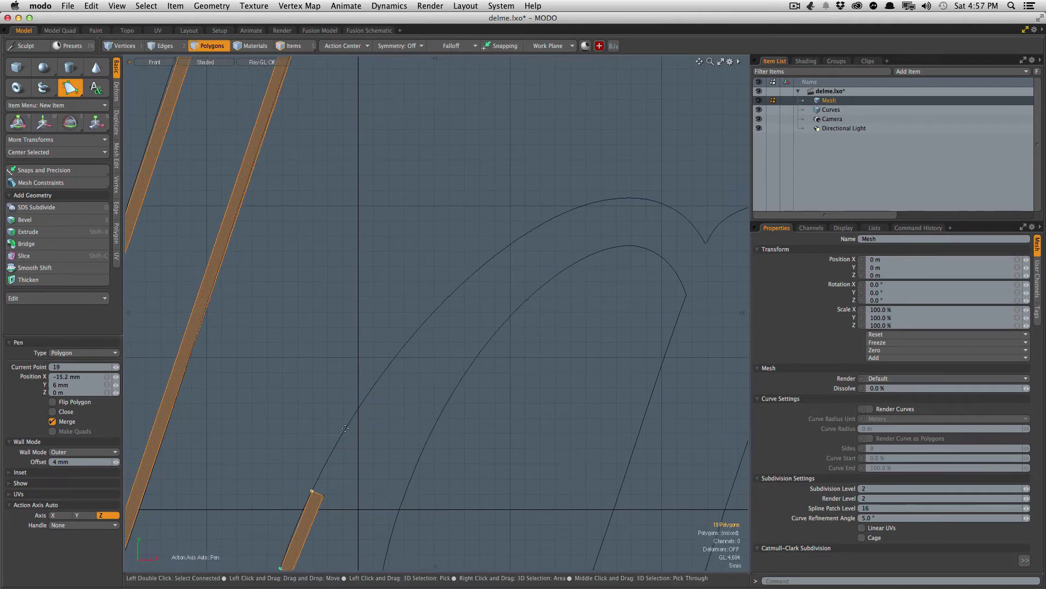
drag(350, 419, 355, 414)
mouse_move(393, 366)
mouse_down()
mouse_move(406, 344)
mouse_move(336, 422)
mouse_move(388, 365)
mouse_up()
click(459, 311)
click(524, 282)
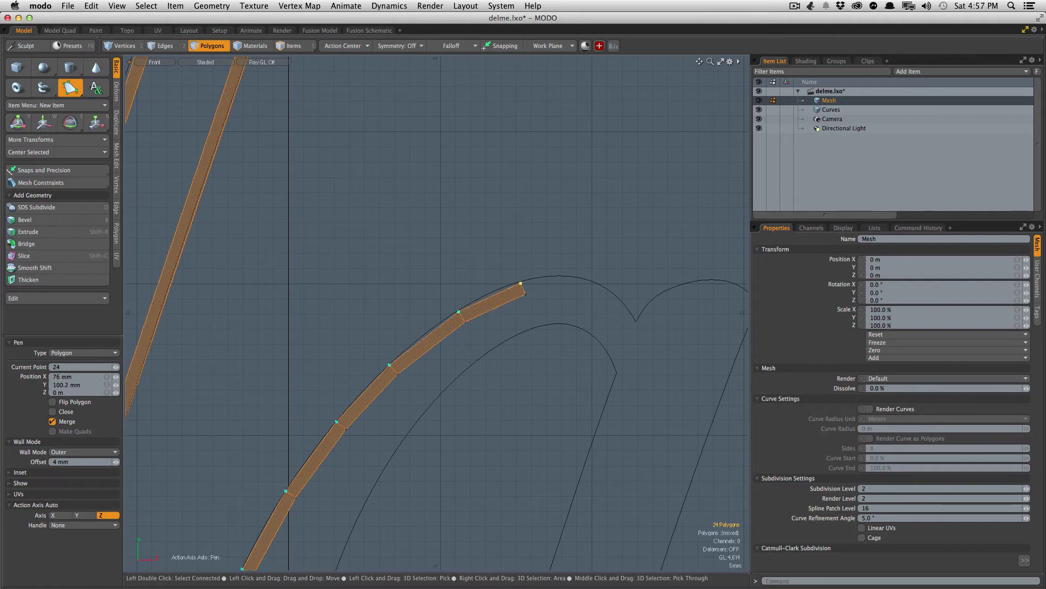
Step: Trace the wall strip over the a's crown into the V-shaped notch and turn it up the other side
ctrl+alt+drag(525, 281, 584, 275)
click(586, 276)
click(648, 303)
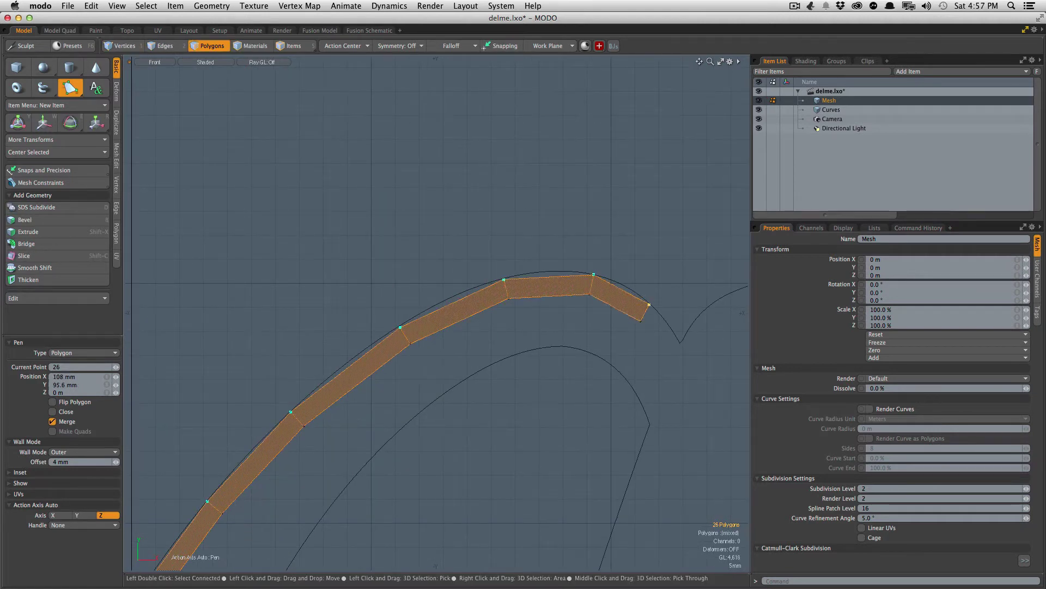
ctrl+alt+drag(649, 303, 545, 315)
click(559, 326)
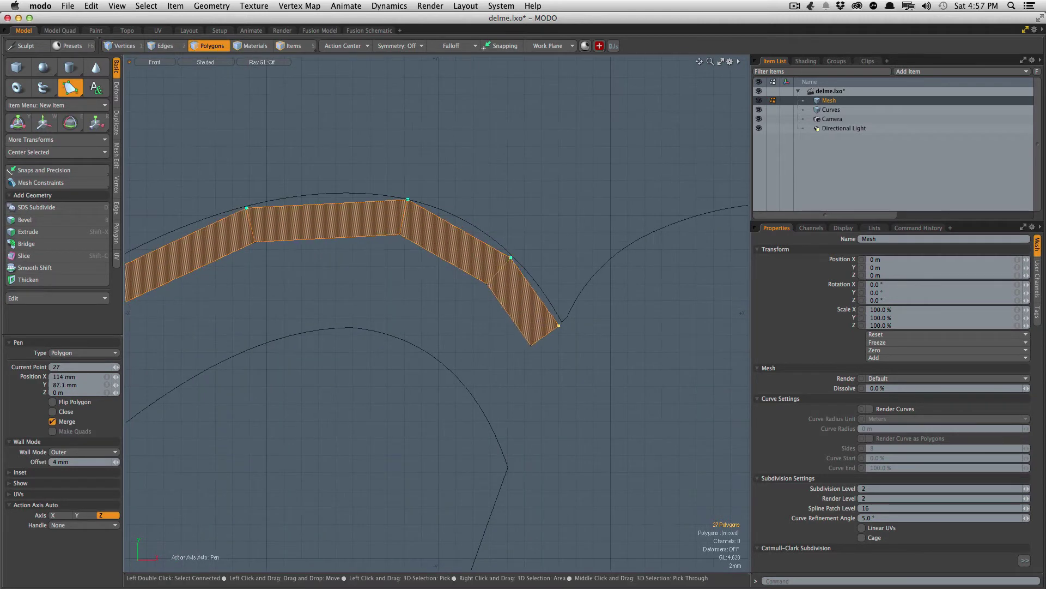
click(577, 325)
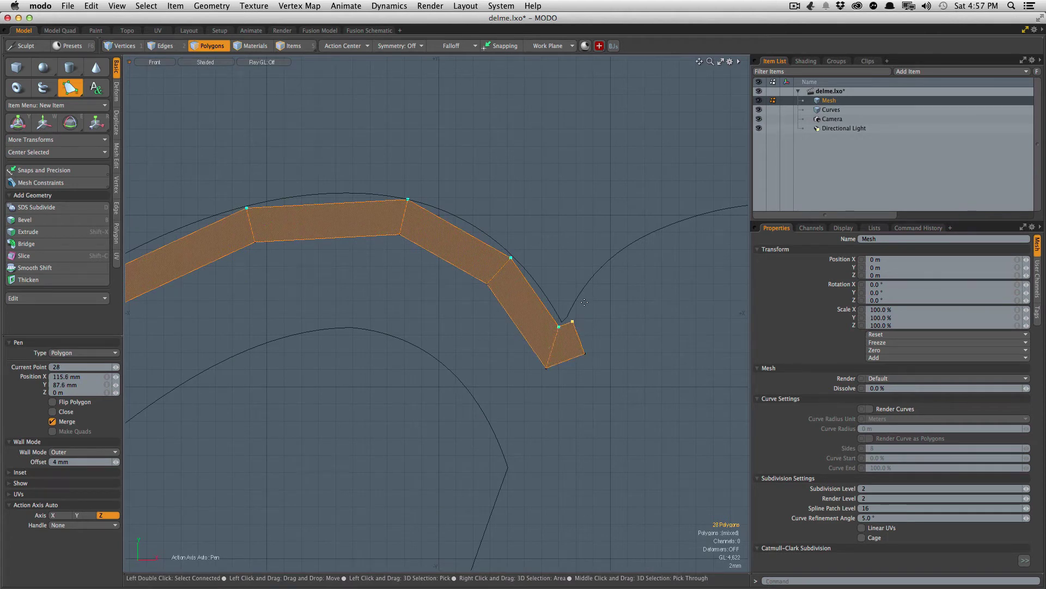
drag(585, 302, 457, 310)
Step: Trace the wall strip over the small rounded hump at the top of the a's right stem
scroll(607, 267, down, 3)
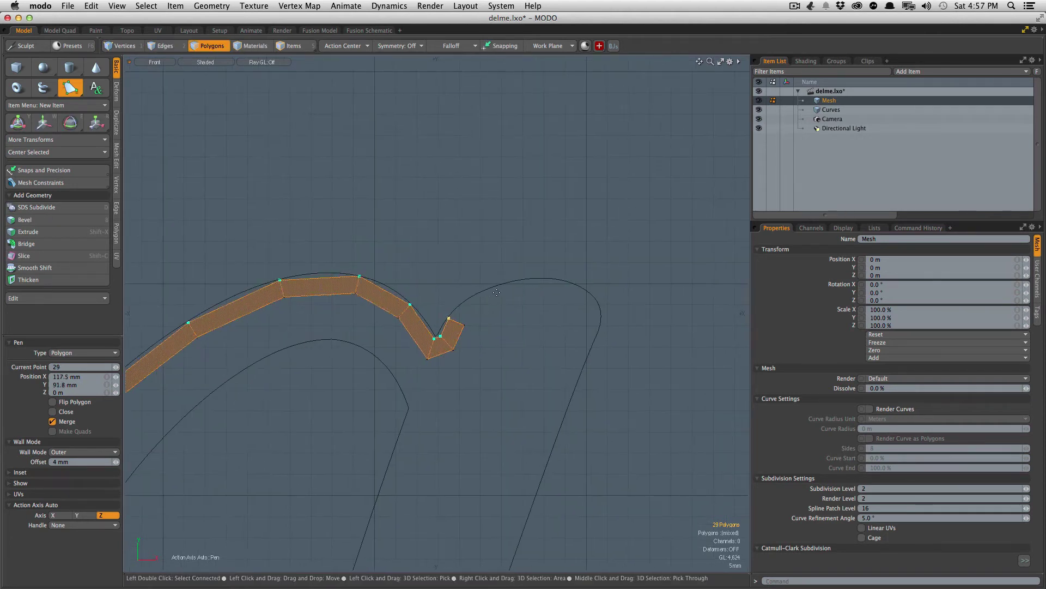
click(489, 287)
click(541, 278)
click(582, 289)
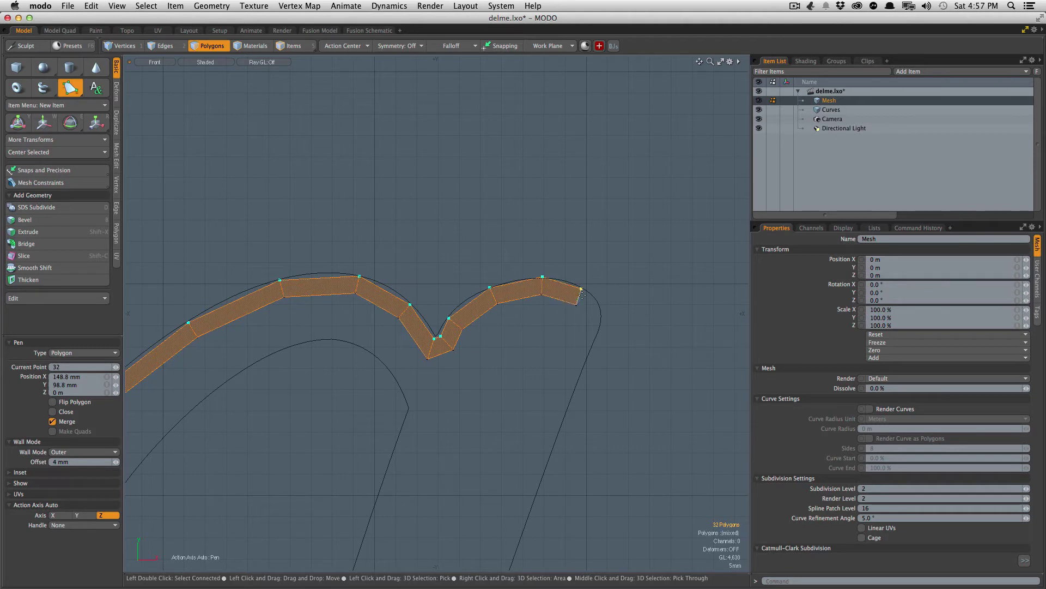
click(601, 326)
click(583, 357)
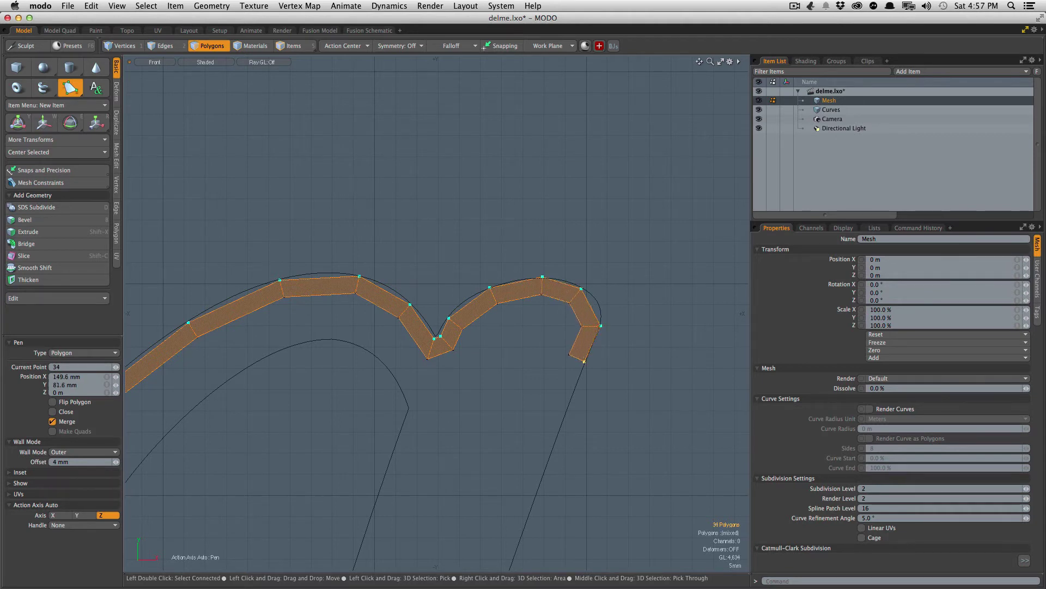
Step: Trace the wall strip down the a's right stem to just above its lower bend
drag(560, 401, 566, 414)
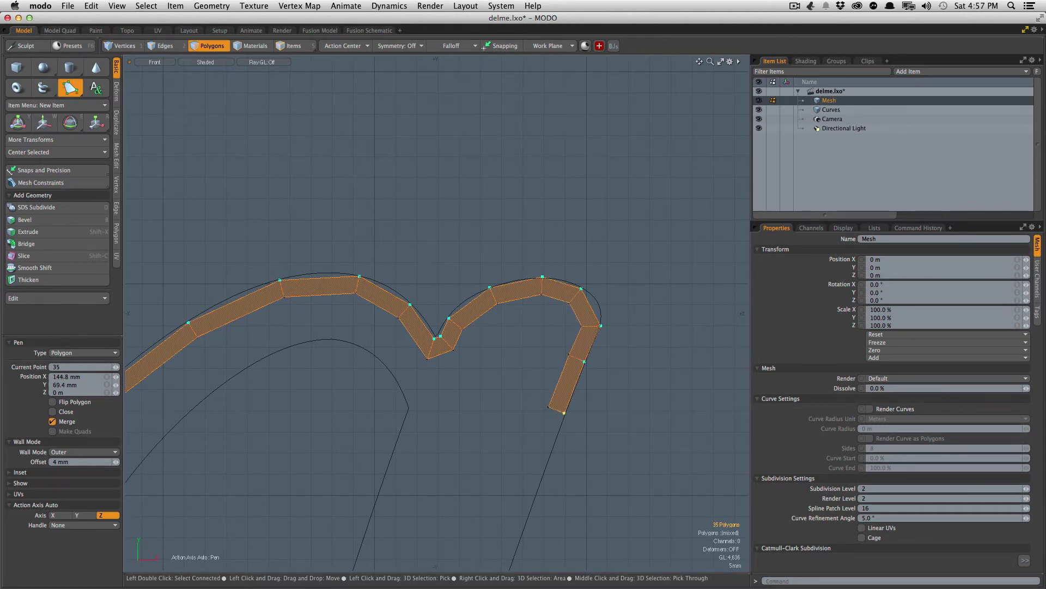
click(557, 429)
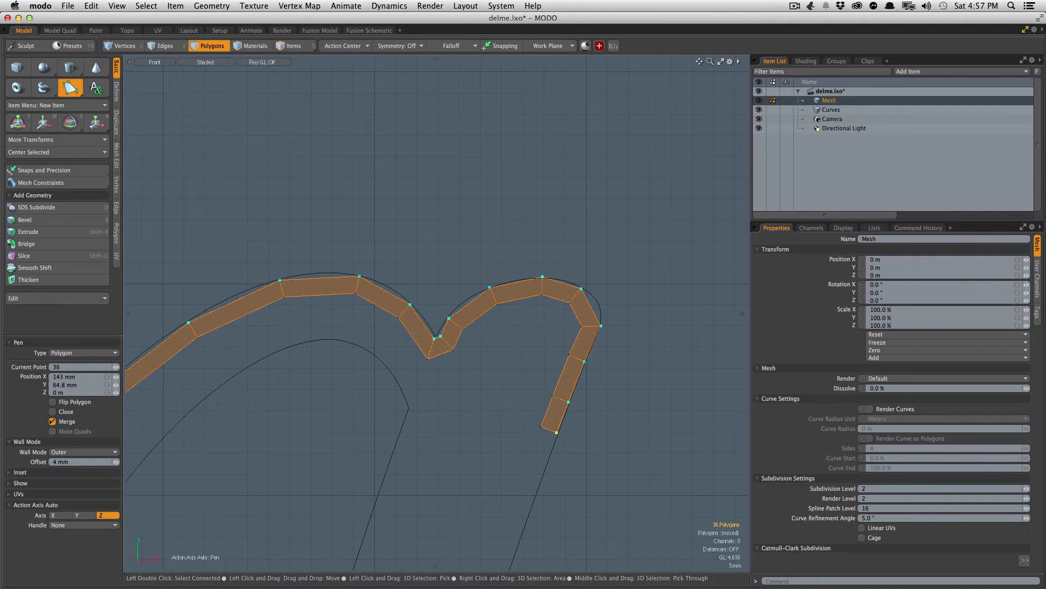
click(546, 459)
ctrl+alt+drag(556, 384, 479, 431)
alt+shift+drag(432, 451, 412, 288)
ctrl+alt+drag(460, 448, 475, 446)
click(474, 445)
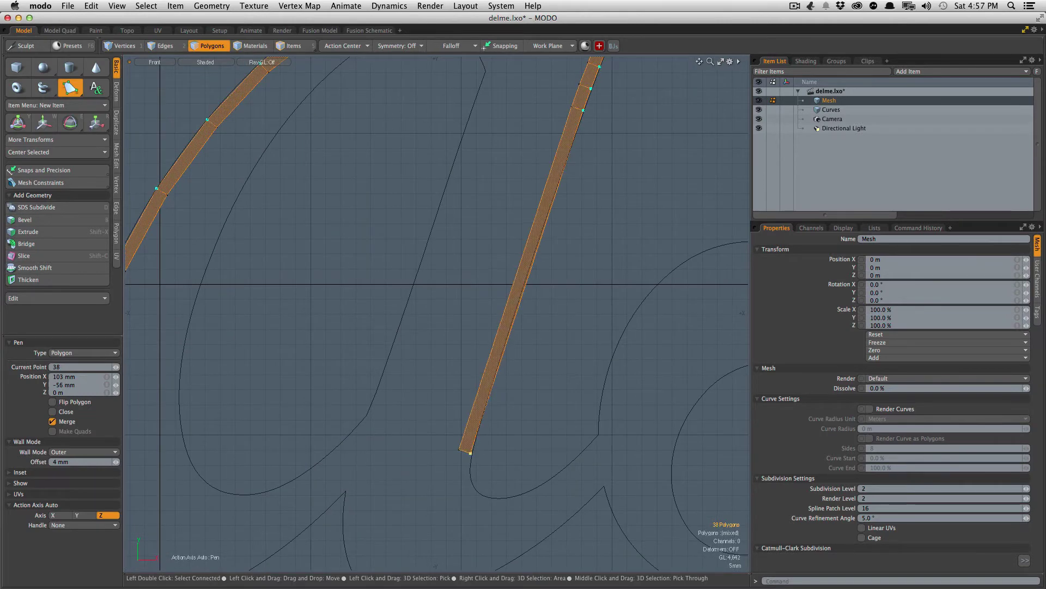
Step: Finish the wall strip on the a's right stem, switch to vertex selection and restart the Pen tool
key(space)
scroll(426, 357, down, 4)
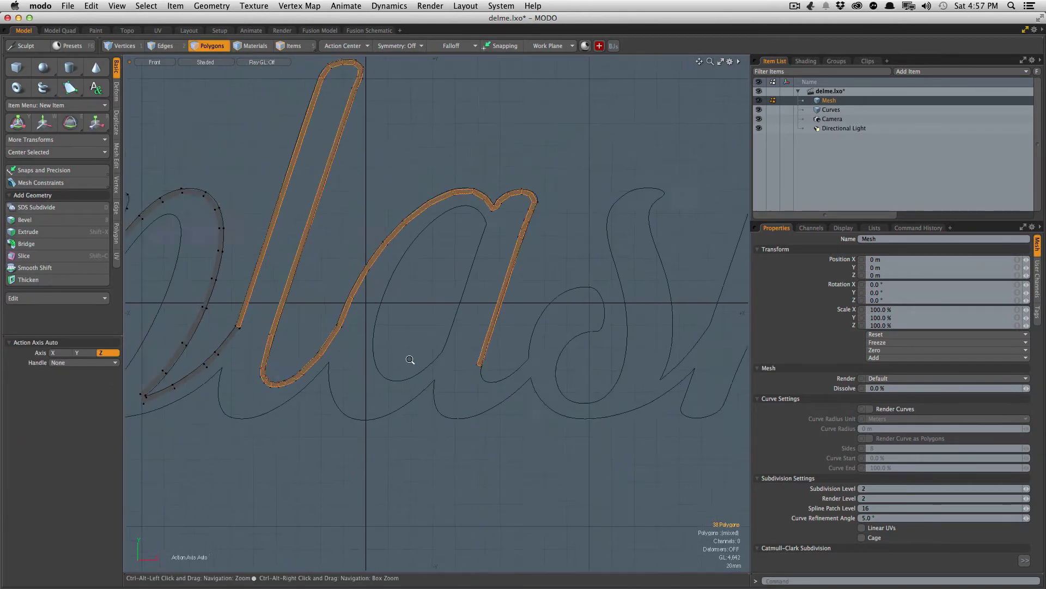
scroll(254, 339, up, 6)
key(1)
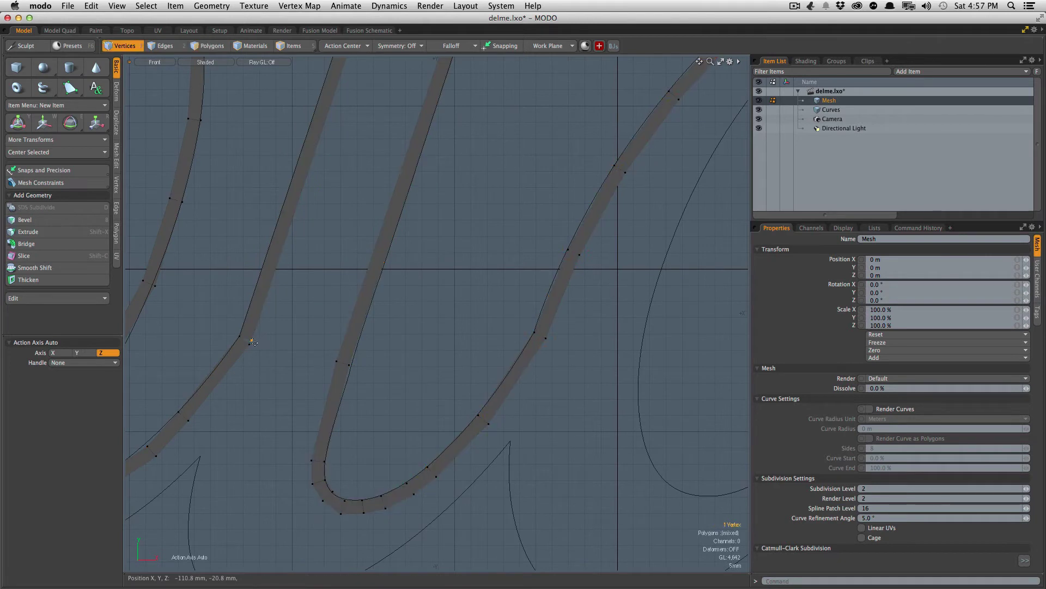
click(70, 88)
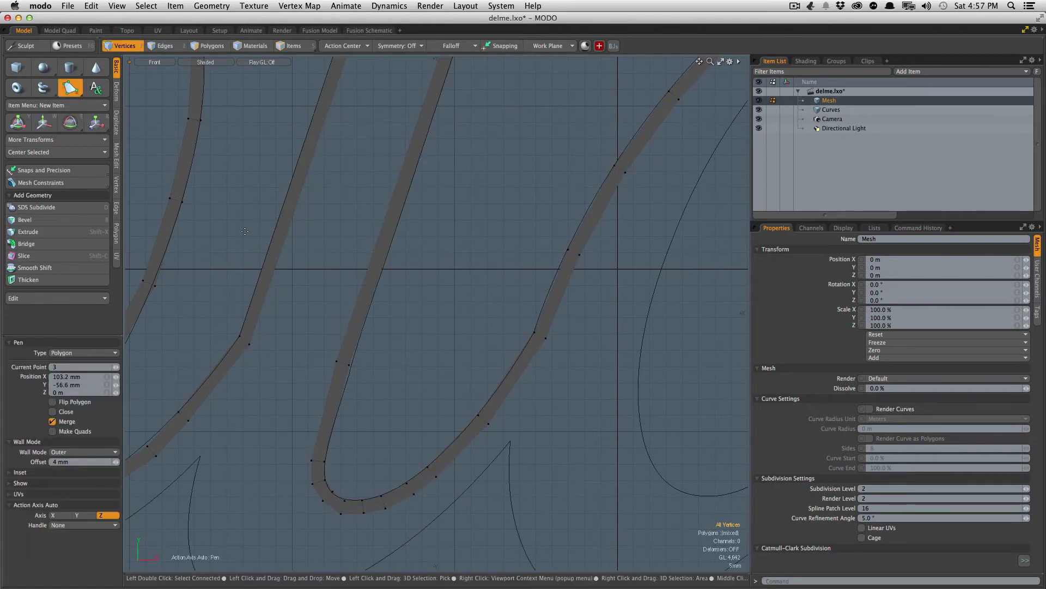
Step: Trace a new wall strip from the end of the a's right stem around its rounded lower bend and up toward the s
alt+shift+drag(659, 420, 467, 369)
alt+shift+drag(651, 386, 518, 425)
click(524, 410)
click(518, 452)
click(463, 403)
click(508, 405)
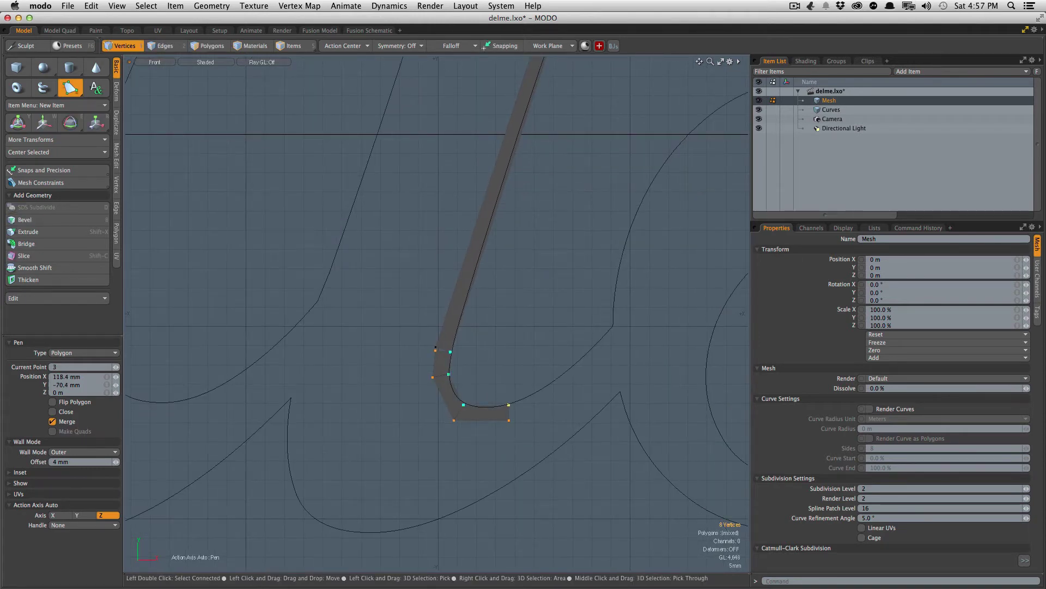
click(540, 397)
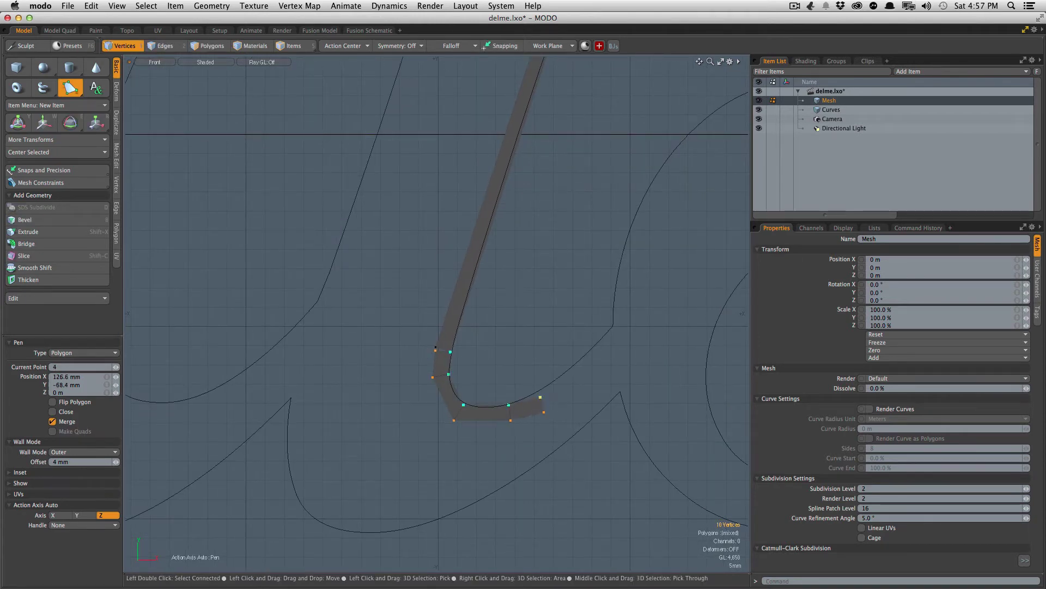
click(582, 357)
Step: Carry the wall strip through the corner where the a's exit stroke meets the s and turn it upward
ctrl+alt+drag(605, 333, 378, 367)
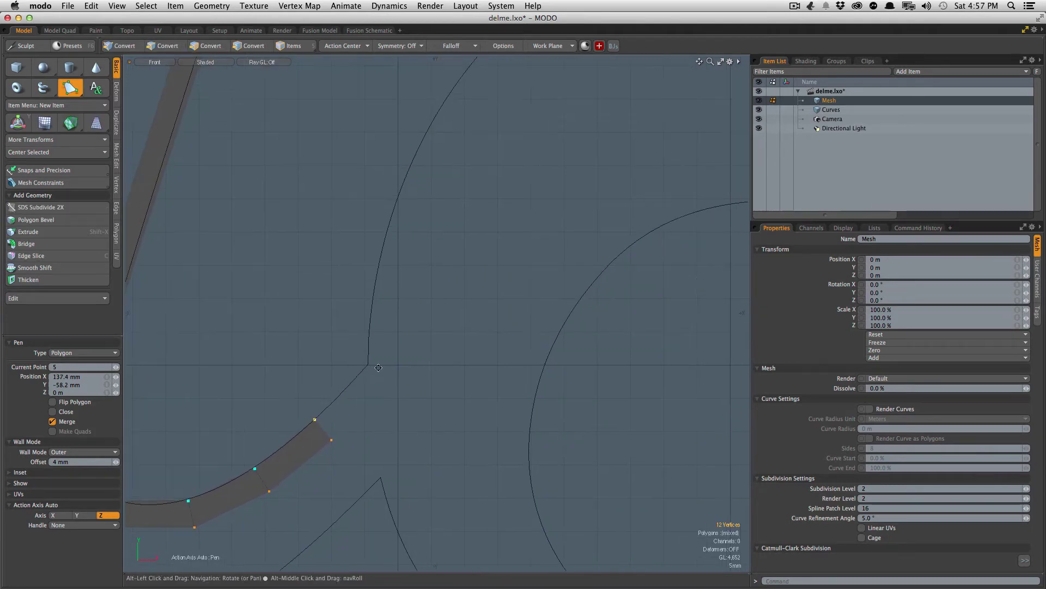
click(369, 367)
click(371, 349)
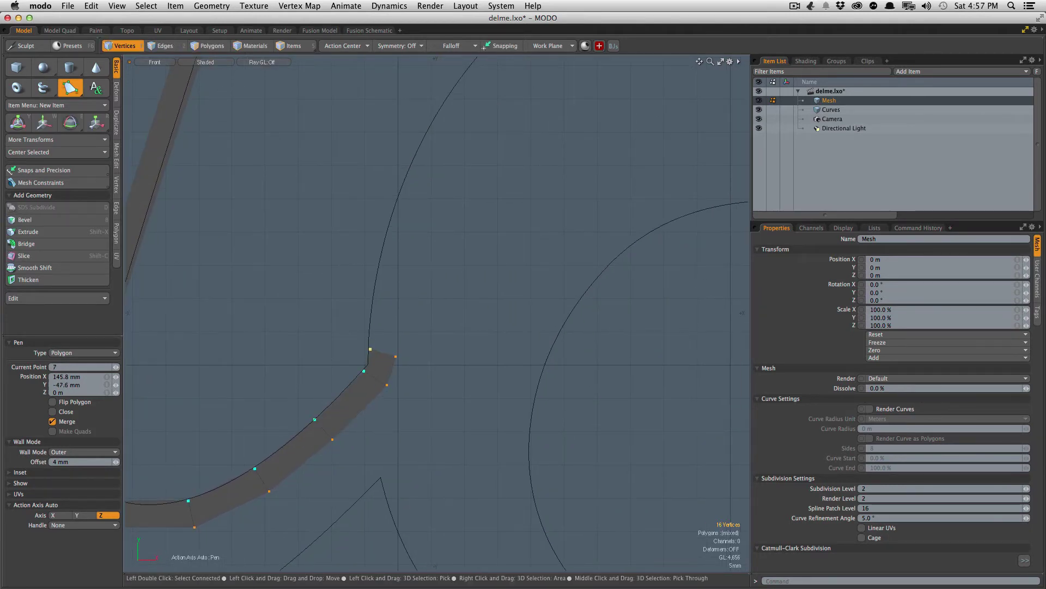
scroll(375, 343, down, 4)
alt+drag(380, 336, 388, 388)
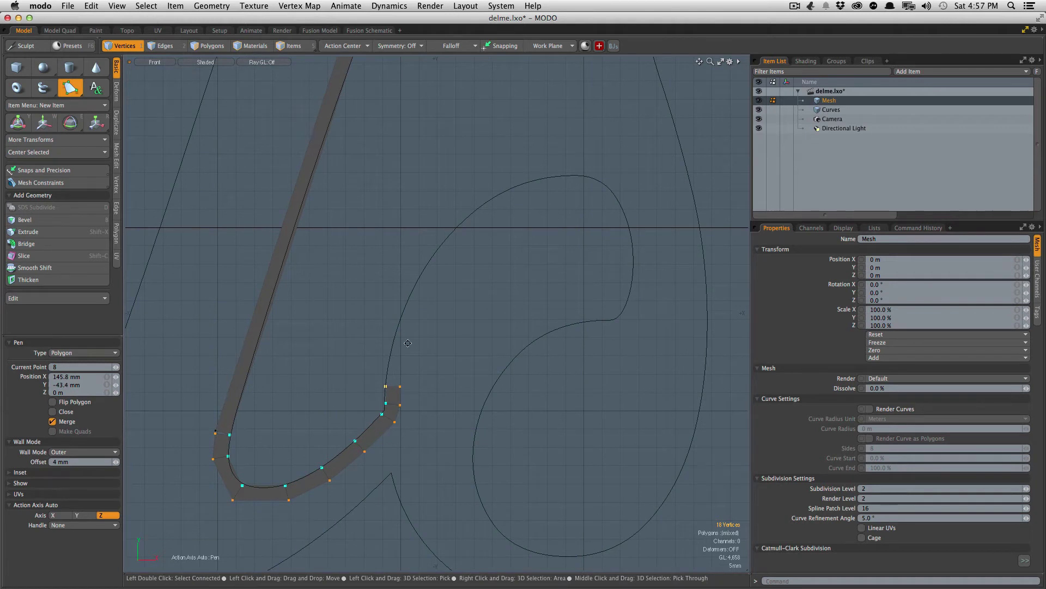
Step: Trace the wall strip up the s's left curve to the crown of its small inner hook
alt+drag(408, 342, 377, 414)
click(367, 400)
click(390, 341)
click(431, 299)
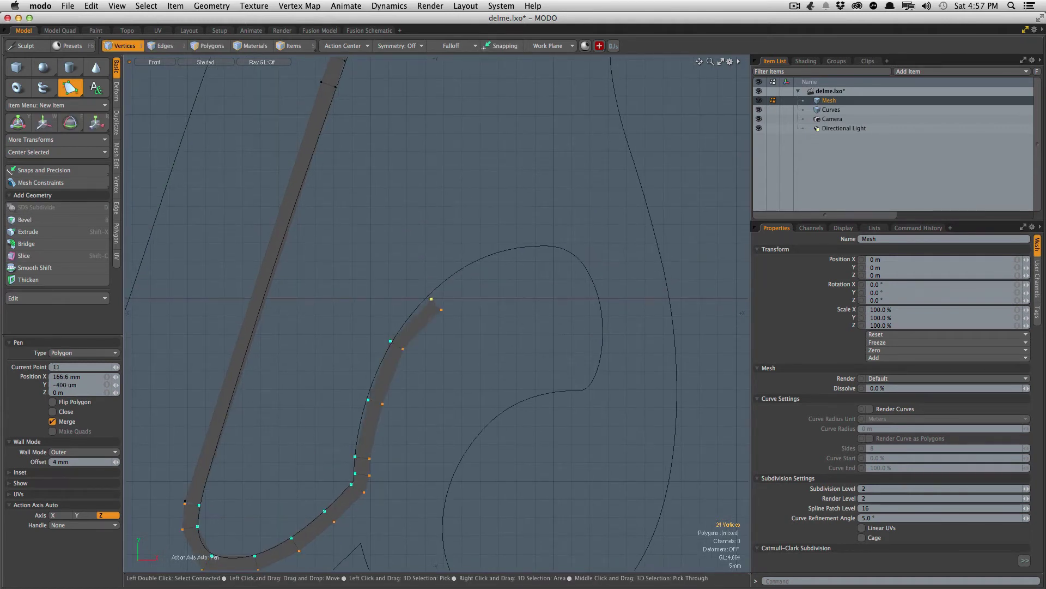
click(474, 262)
click(518, 247)
click(550, 244)
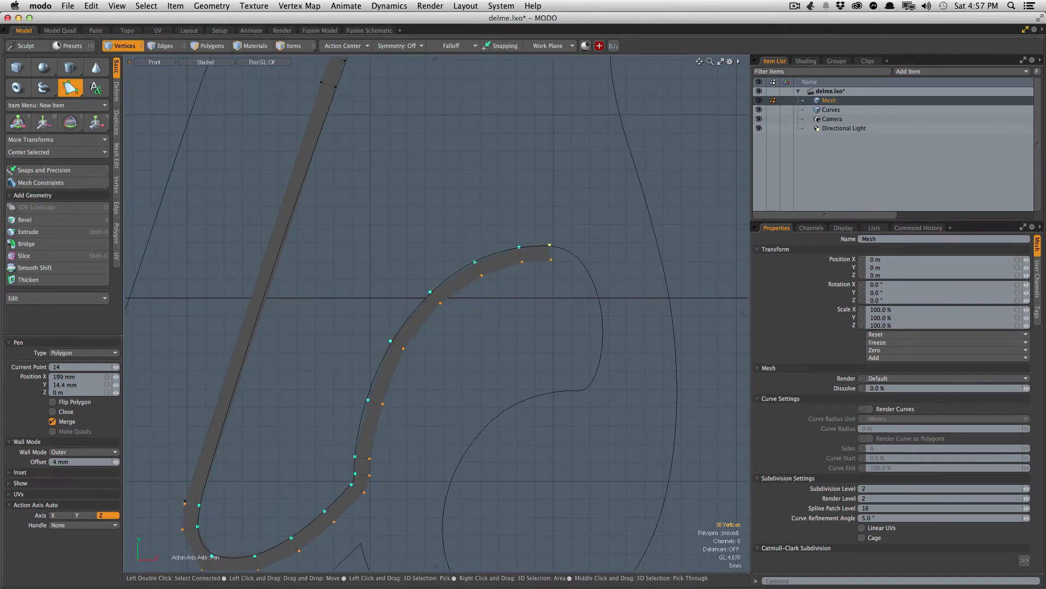
Step: Trace the wall strip around the rounded end of the s's inner hook and back along its underside
click(593, 277)
click(604, 324)
click(600, 370)
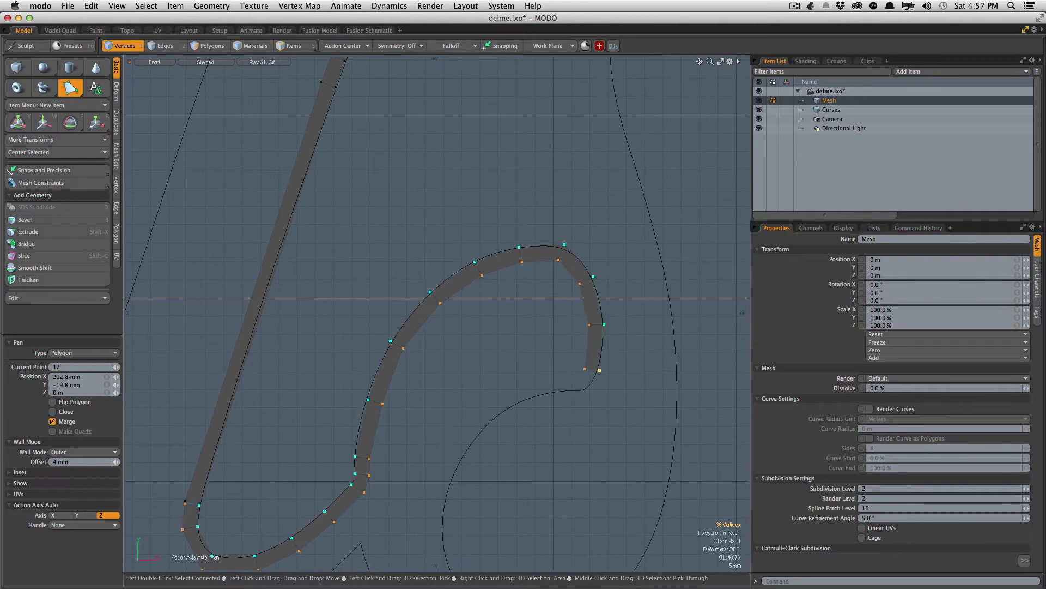
click(560, 392)
click(493, 404)
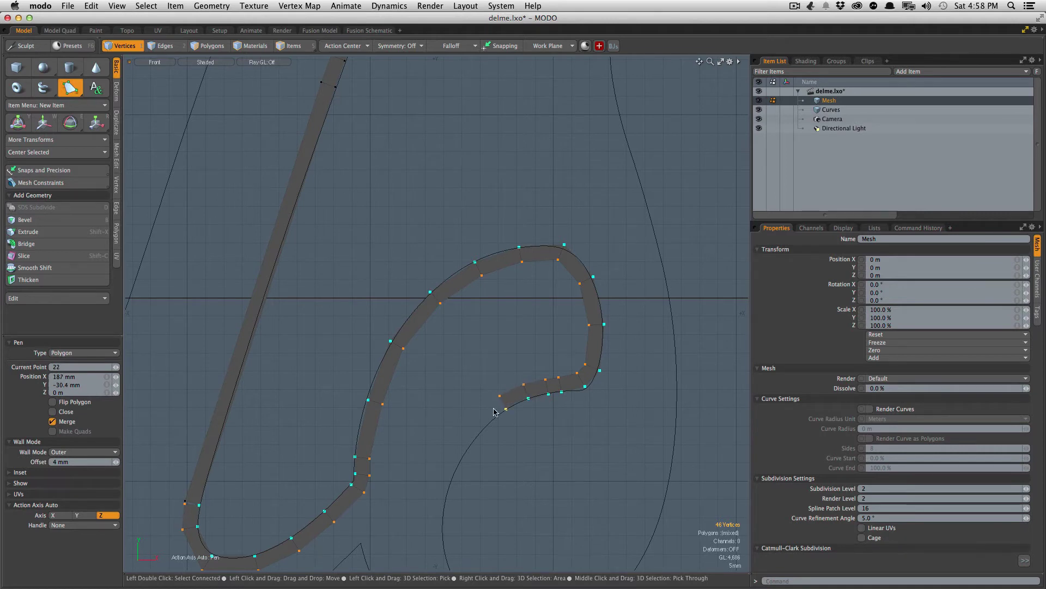
Step: Trace the wall strip down the left side of the s's round lower bowl
mouse_move(450, 432)
mouse_down()
mouse_move(468, 447)
mouse_move(429, 408)
mouse_move(449, 418)
mouse_up()
click(444, 417)
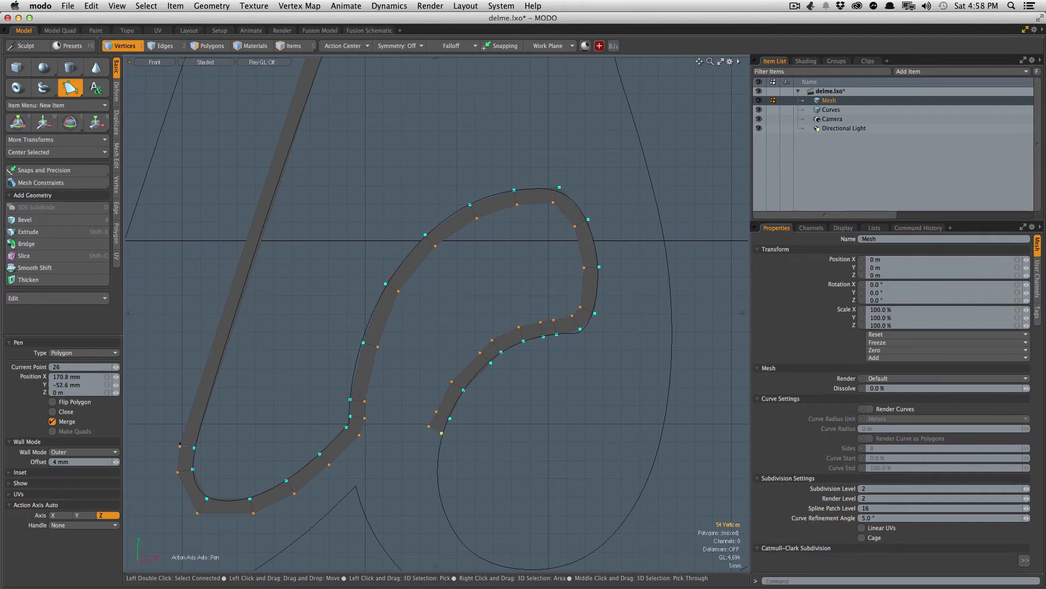
drag(440, 457, 409, 381)
ctrl+alt+drag(409, 380, 418, 376)
click(434, 385)
alt+shift+drag(447, 418, 444, 364)
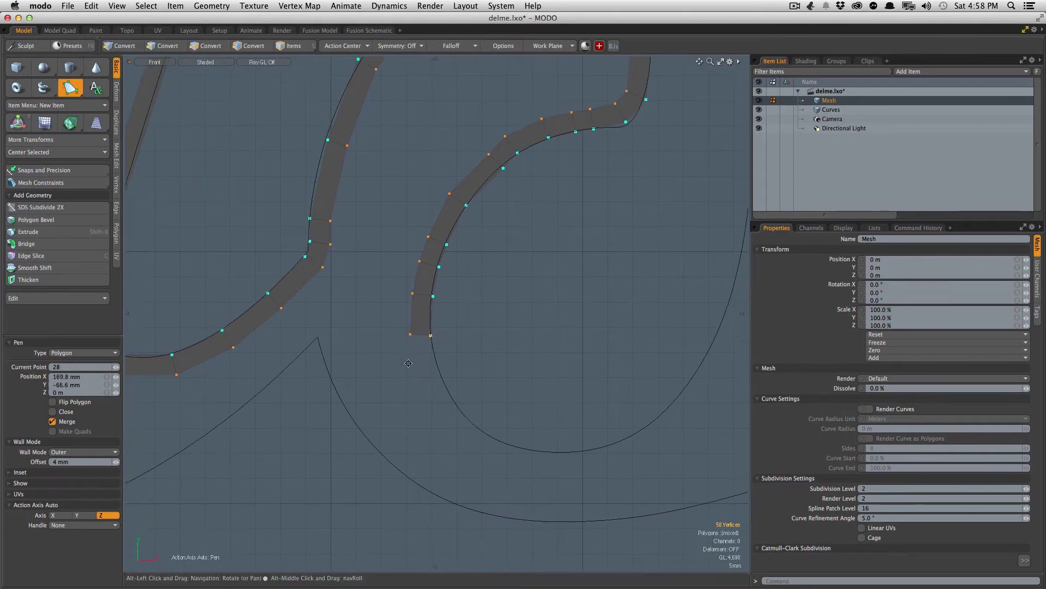
click(434, 381)
Step: Trace the wall strip around the bottom of the s's bowl and up its right side
scroll(461, 408, down, 3)
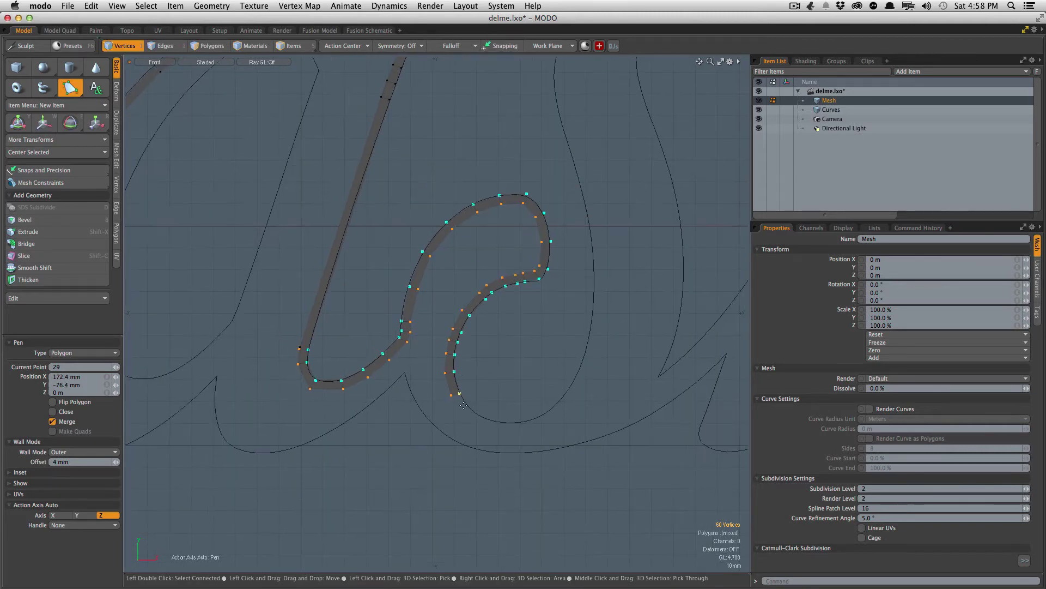
scroll(477, 403, up, 3)
click(480, 401)
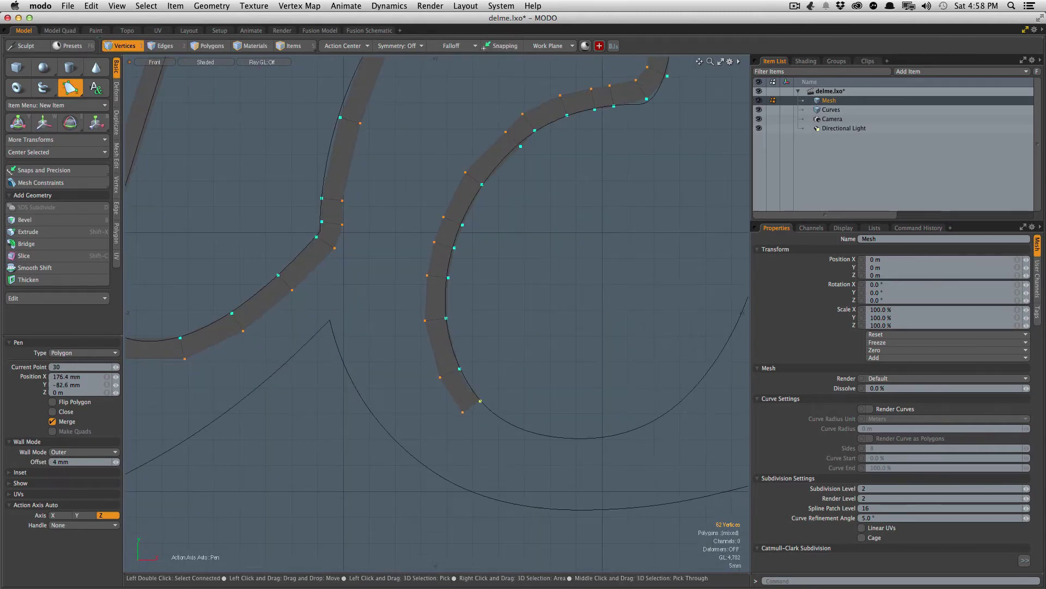
click(498, 422)
click(552, 436)
click(575, 443)
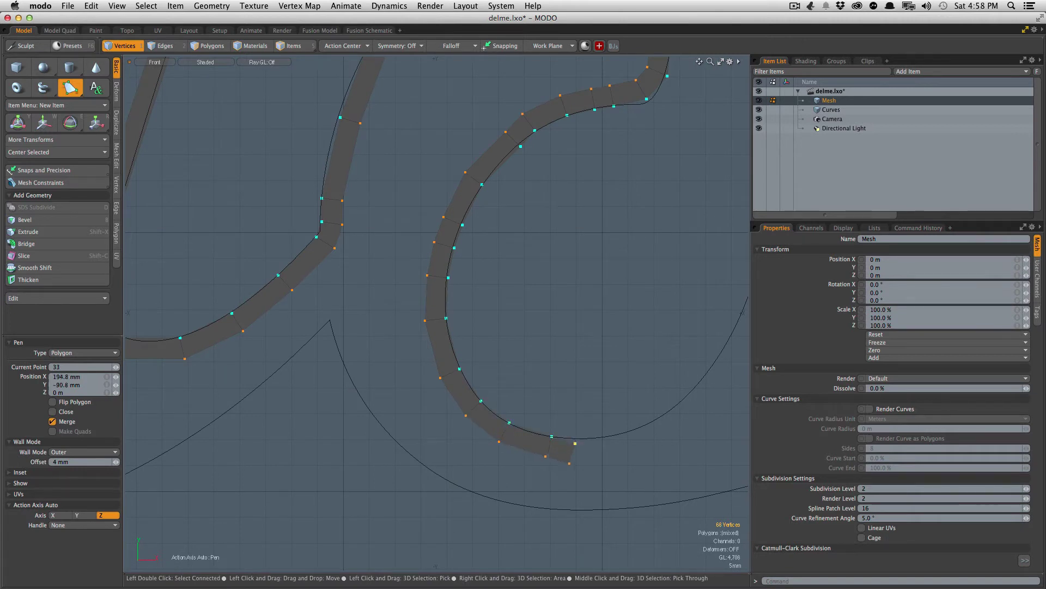
click(631, 430)
alt+shift+drag(631, 430, 480, 465)
click(517, 455)
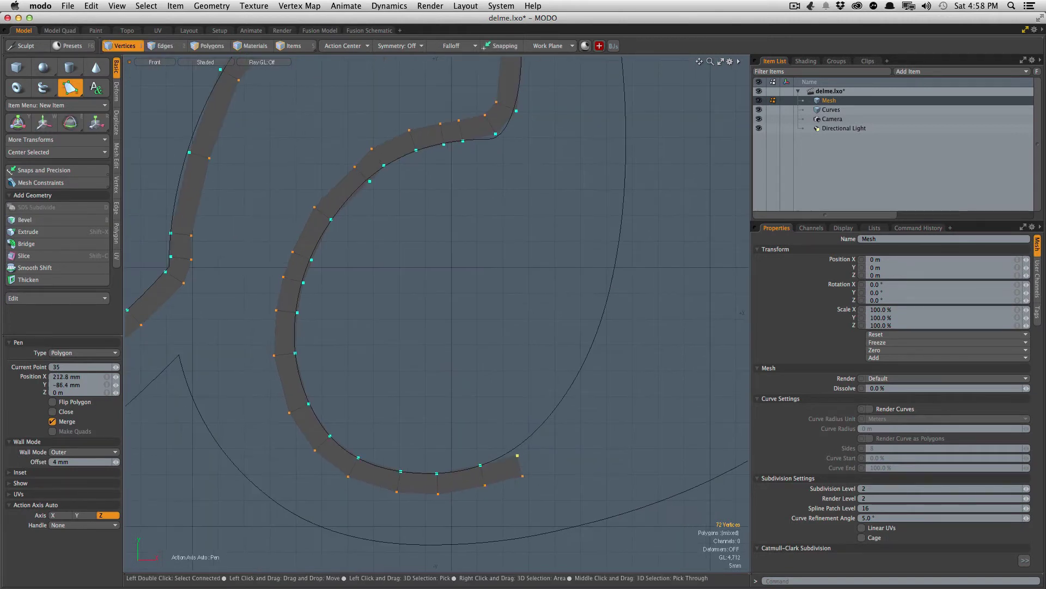
click(561, 411)
click(580, 372)
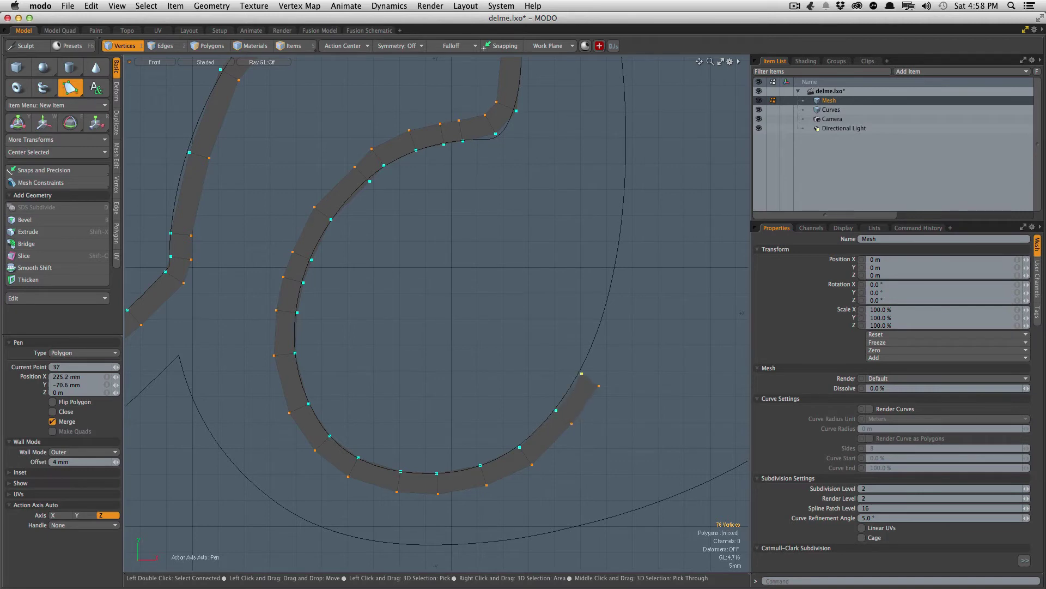
Step: Continue the wall strip upward from the s's bowl along the left edge of its main stroke to the horizontal axis
ctrl+alt+drag(580, 373, 549, 332)
alt+shift+drag(549, 332, 513, 401)
click(510, 402)
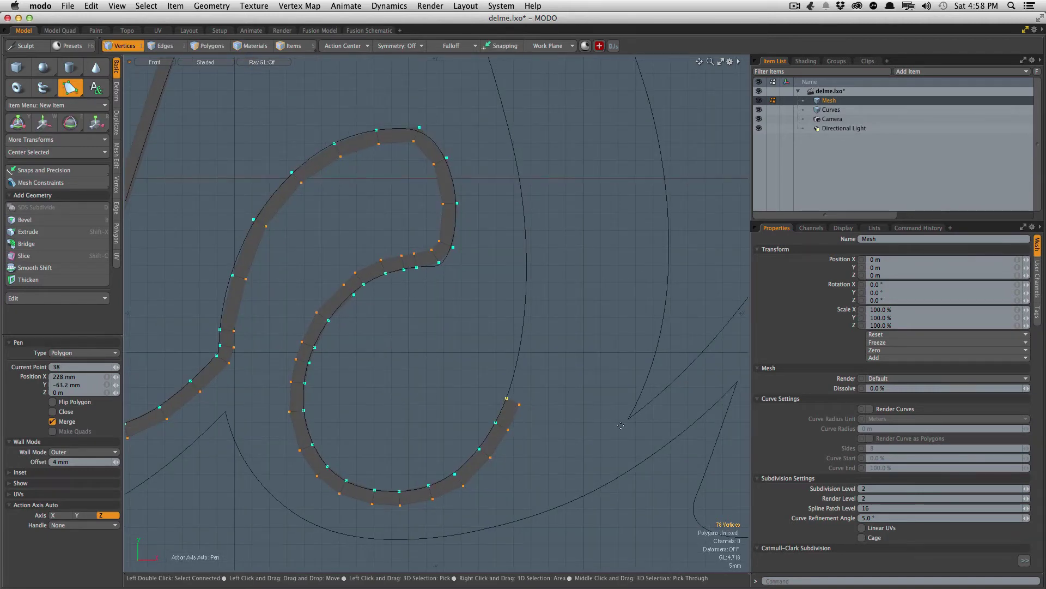
alt+shift+drag(545, 379, 543, 477)
click(519, 440)
drag(532, 356, 520, 338)
alt+shift+drag(509, 289, 537, 403)
click(540, 397)
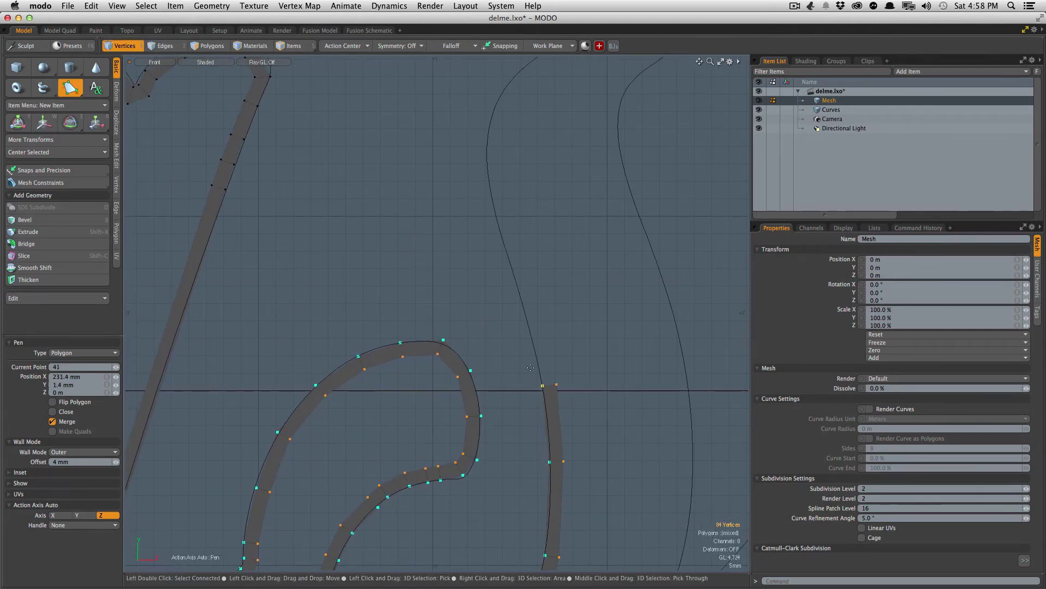
Step: Trace the wall strip up the left edge of the s's upper stroke to where it curves toward the top
click(519, 294)
click(497, 239)
alt+shift+drag(497, 239, 524, 391)
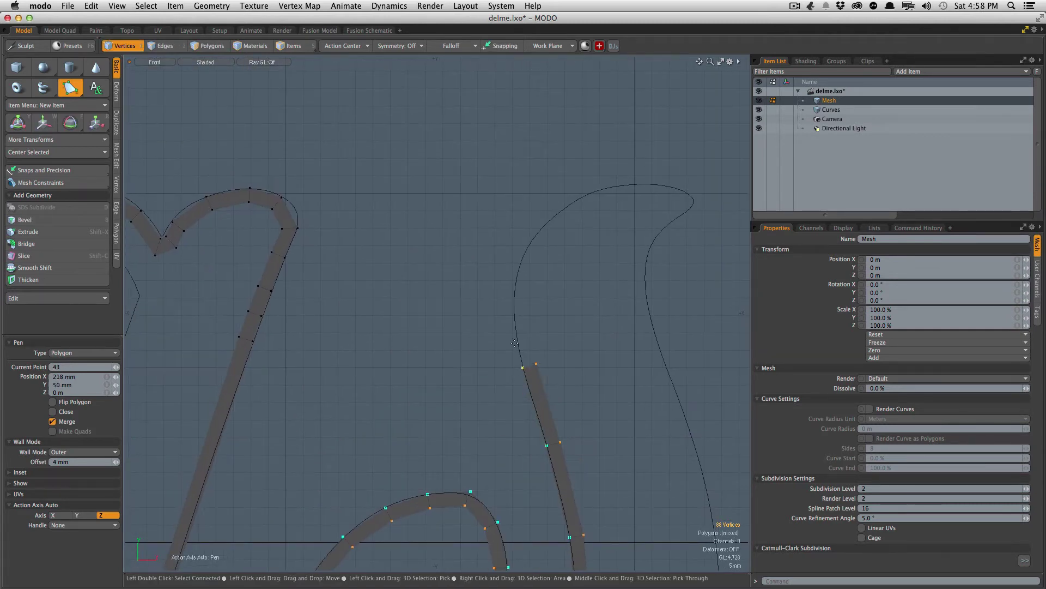
click(512, 297)
alt+shift+drag(512, 297, 490, 410)
click(502, 360)
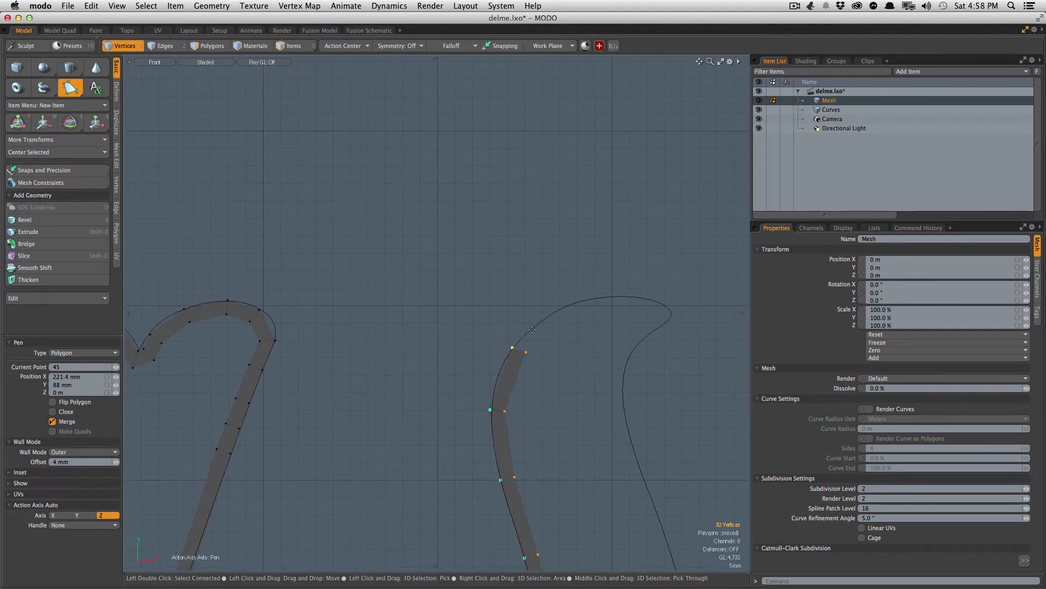
Step: Trace the wall strip over the s's crown, around its pointed tip and back underneath
ctrl+alt+drag(544, 323, 532, 303)
click(556, 309)
click(628, 280)
alt+shift+drag(627, 290, 583, 293)
click(533, 299)
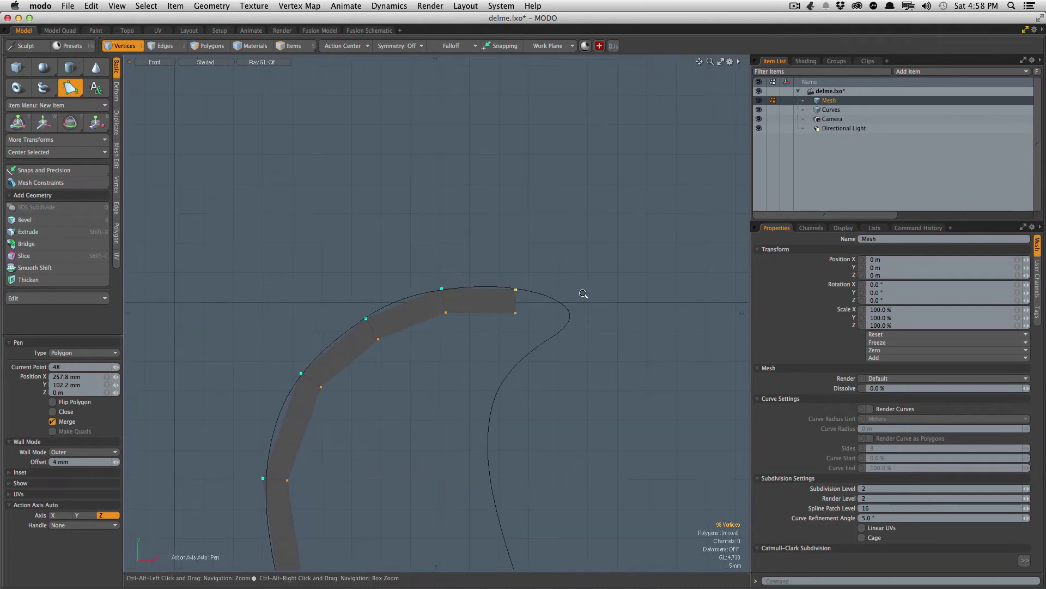
click(554, 299)
click(568, 323)
click(522, 362)
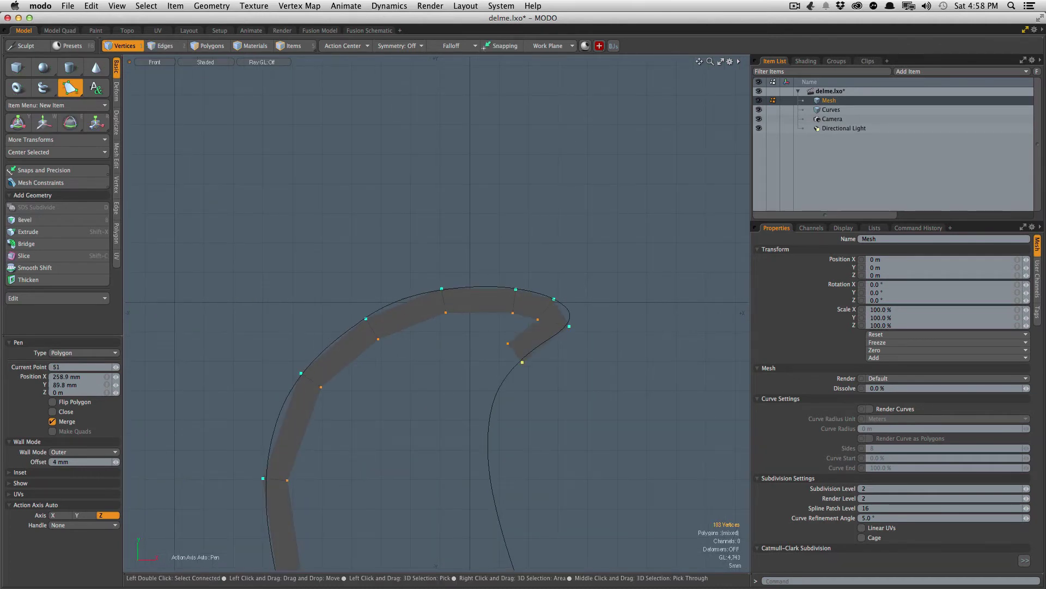
Step: Shape the wall strip under the s's tip and trace it down the inward curve of the right edge
drag(530, 359, 543, 356)
click(505, 379)
click(479, 425)
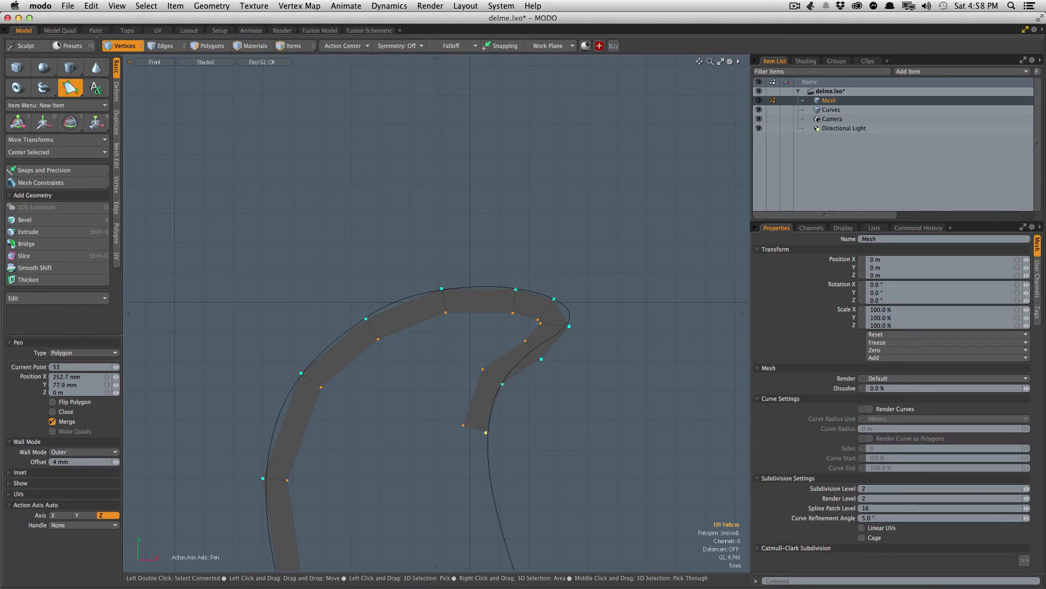
click(481, 450)
alt+drag(486, 452, 461, 296)
click(475, 394)
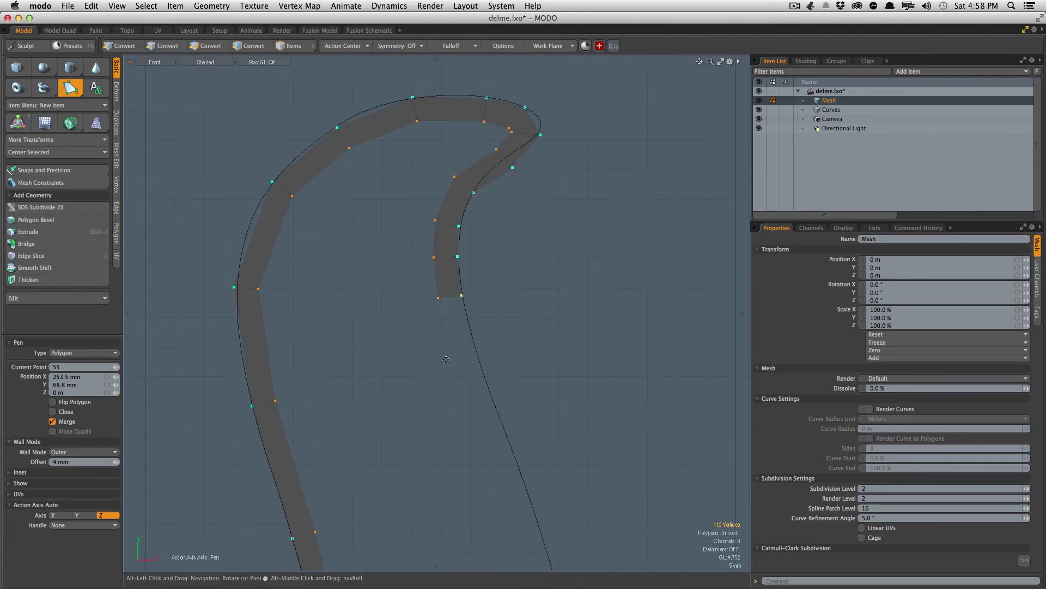
Step: Trace the wall strip down the right edge of the s to the sharp notch at its base
drag(458, 360, 453, 267)
click(491, 378)
drag(491, 379, 450, 214)
click(491, 390)
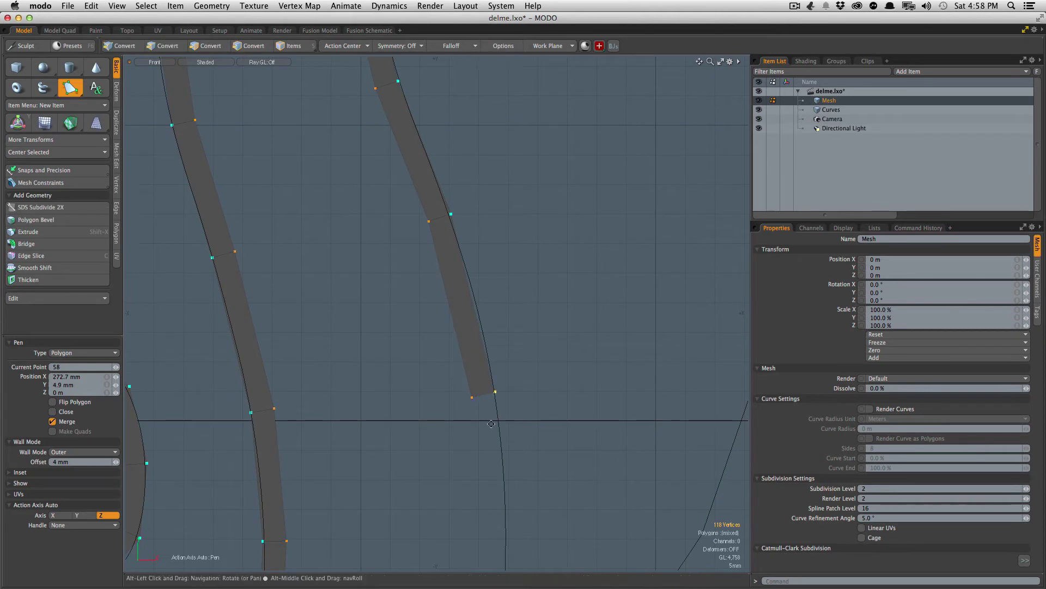
alt+shift+drag(492, 391, 484, 266)
click(497, 402)
alt+shift+drag(493, 422, 513, 241)
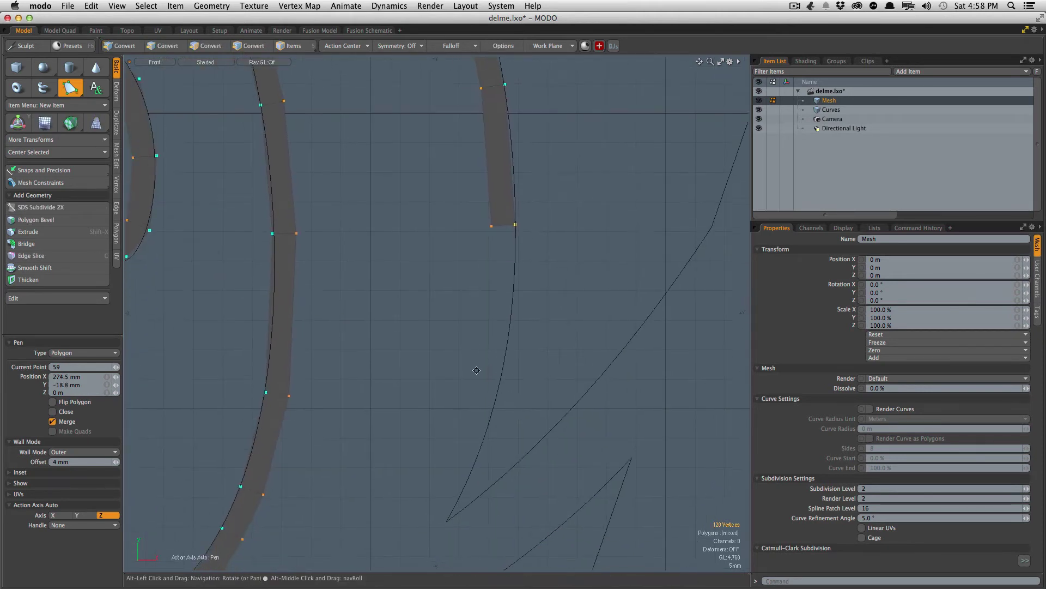
click(487, 408)
alt+shift+drag(458, 445, 480, 369)
click(468, 447)
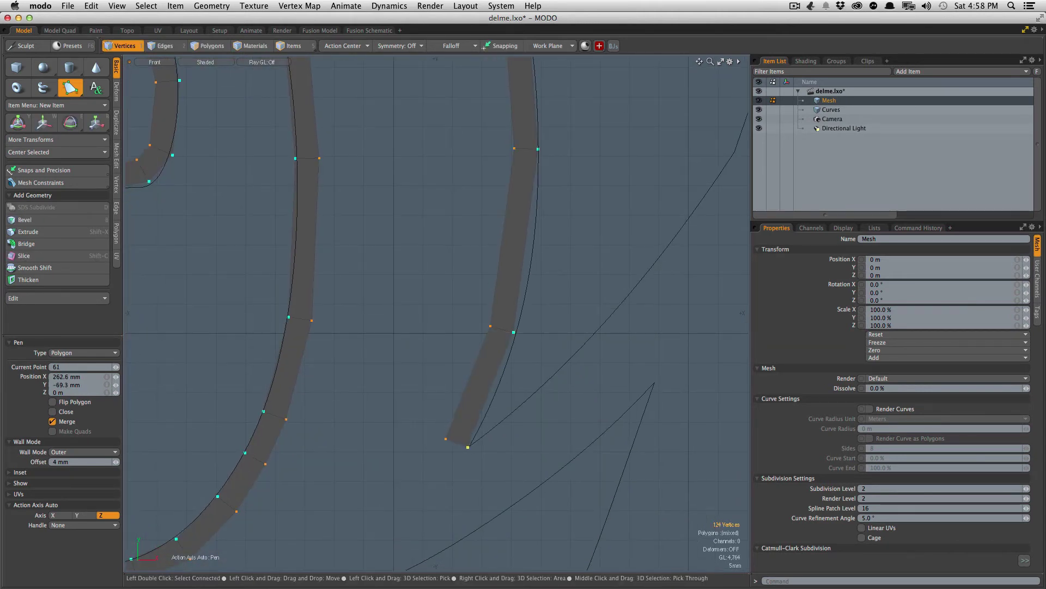
Step: Turn the wall strip around the sharp notch, extend it a short way toward the h, and end the strip
scroll(468, 443, up, 2)
click(475, 451)
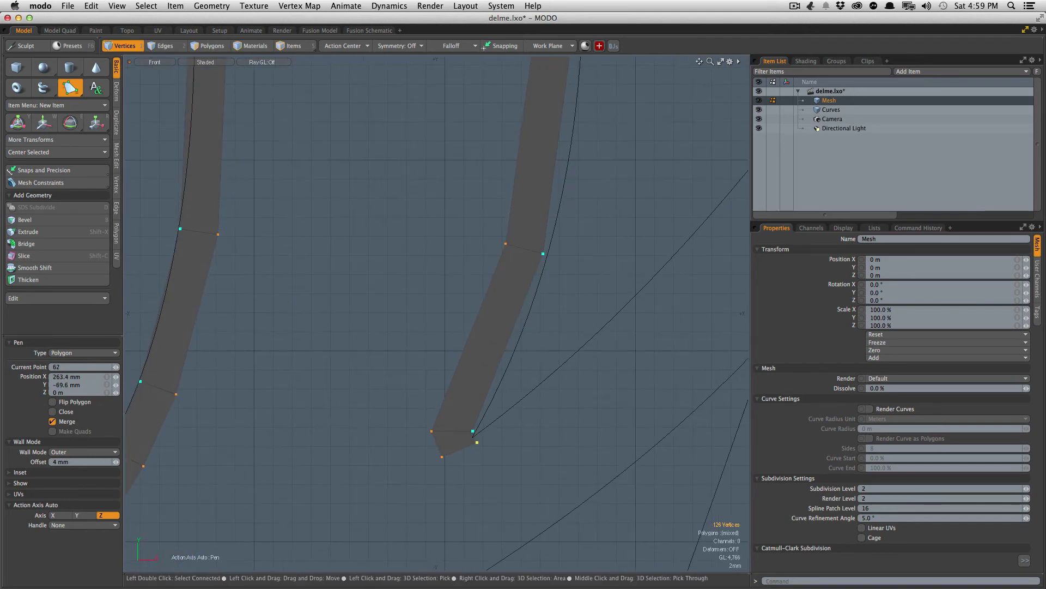
drag(483, 439, 394, 424)
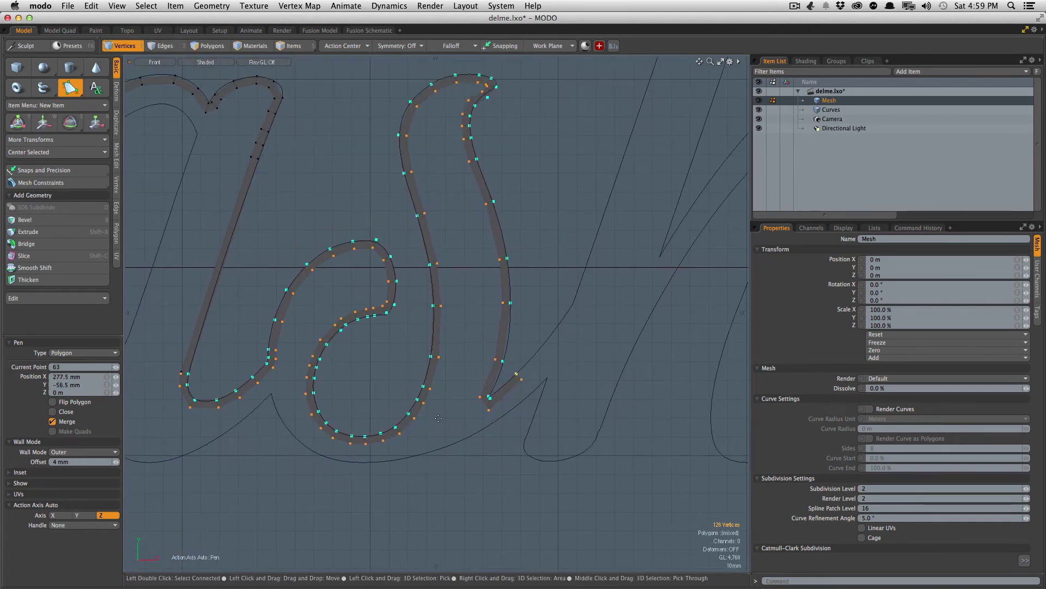
key(q)
Step: Save the scene with the finished s wall strip
ctrl+alt+drag(496, 337, 436, 349)
alt+shift+drag(551, 331, 382, 382)
scroll(512, 364, up, 4)
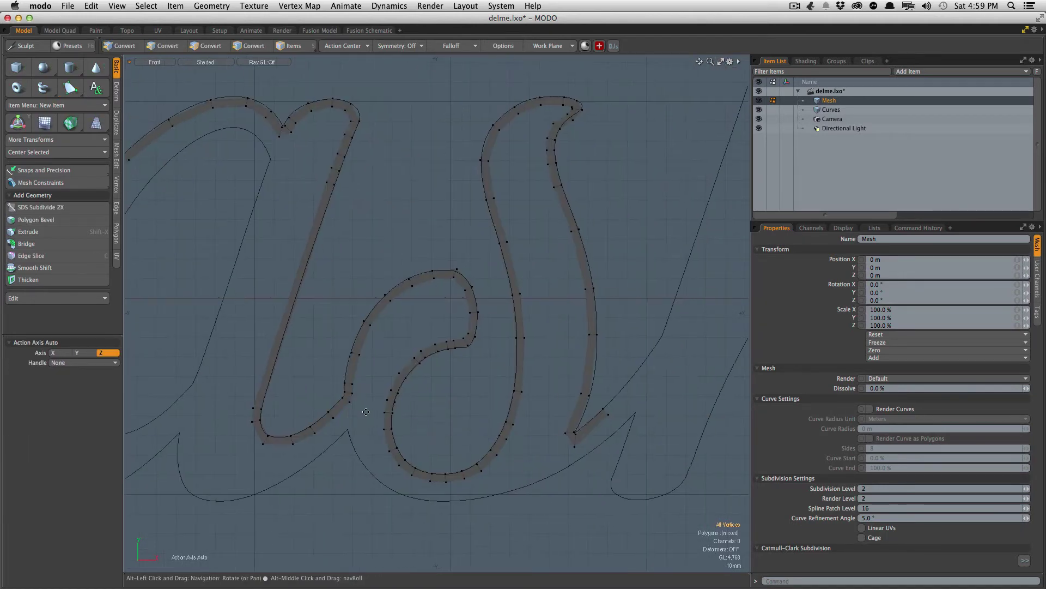
alt+shift+drag(541, 406, 305, 409)
key(super+s)
alt+shift+drag(518, 231, 545, 244)
click(794, 6)
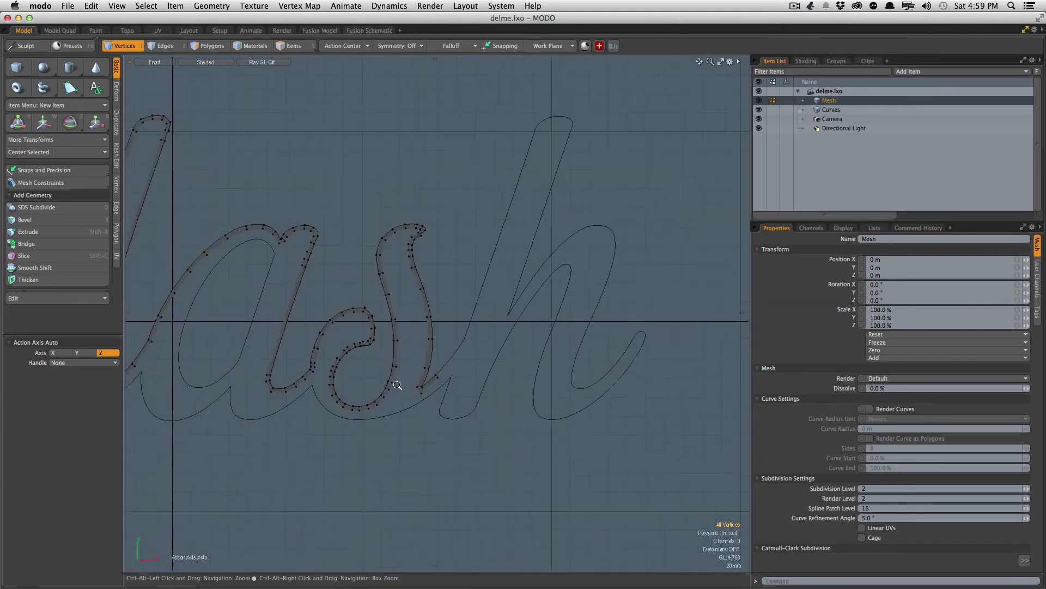
scroll(381, 327, up, 3)
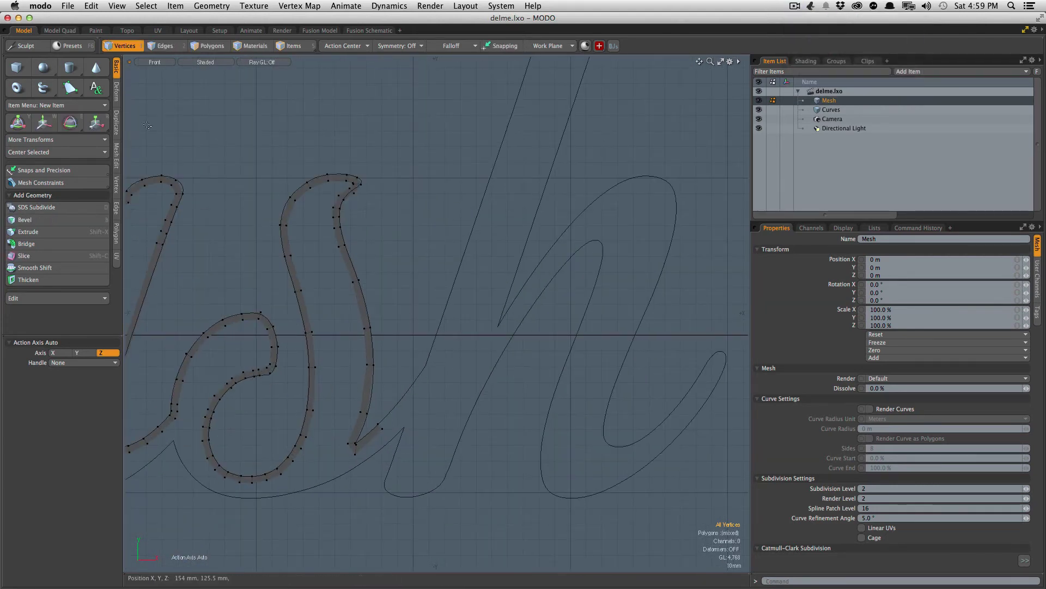
Step: Start a new Pen wall strip at the open end beside the s and extend it up the connecting stroke to the h's stem
click(75, 92)
scroll(374, 423, up, 3)
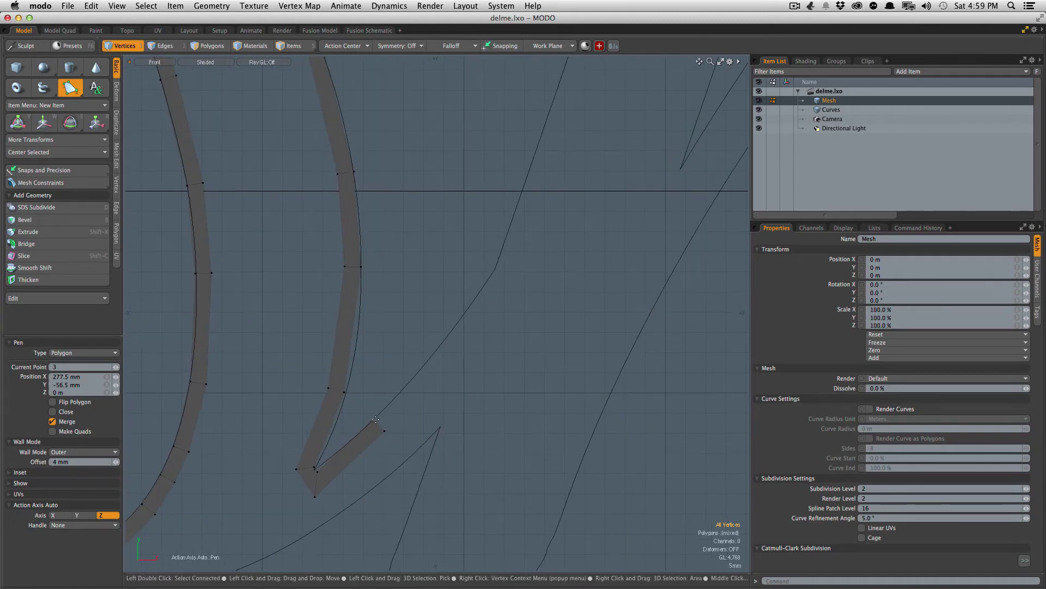
click(372, 419)
click(410, 385)
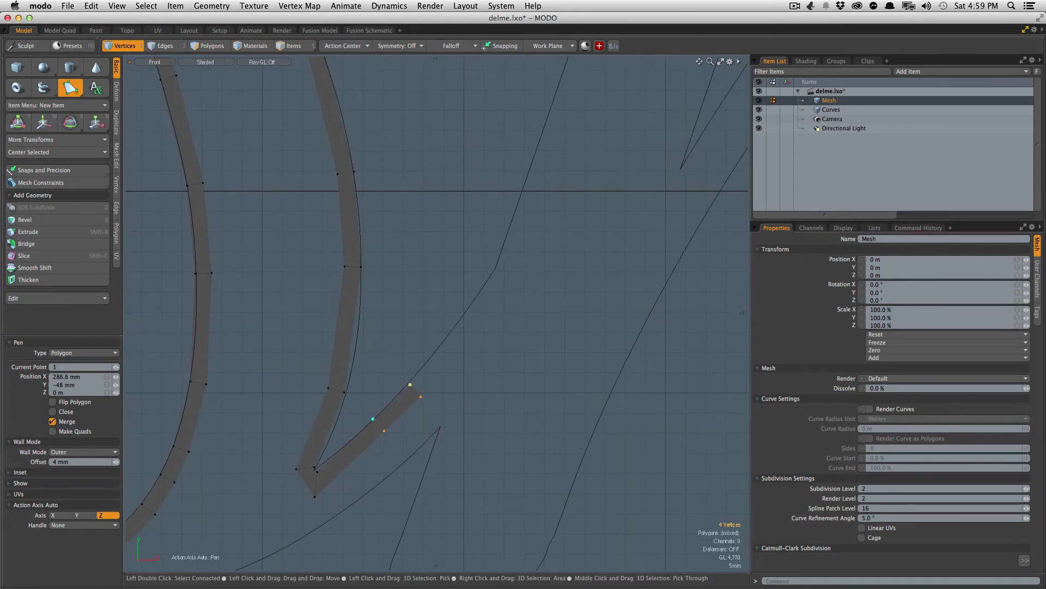
drag(502, 280, 495, 270)
Step: Extend the wall strip up the long left edge of the h's stem to the start of its top loop
alt+drag(576, 94, 486, 214)
click(558, 99)
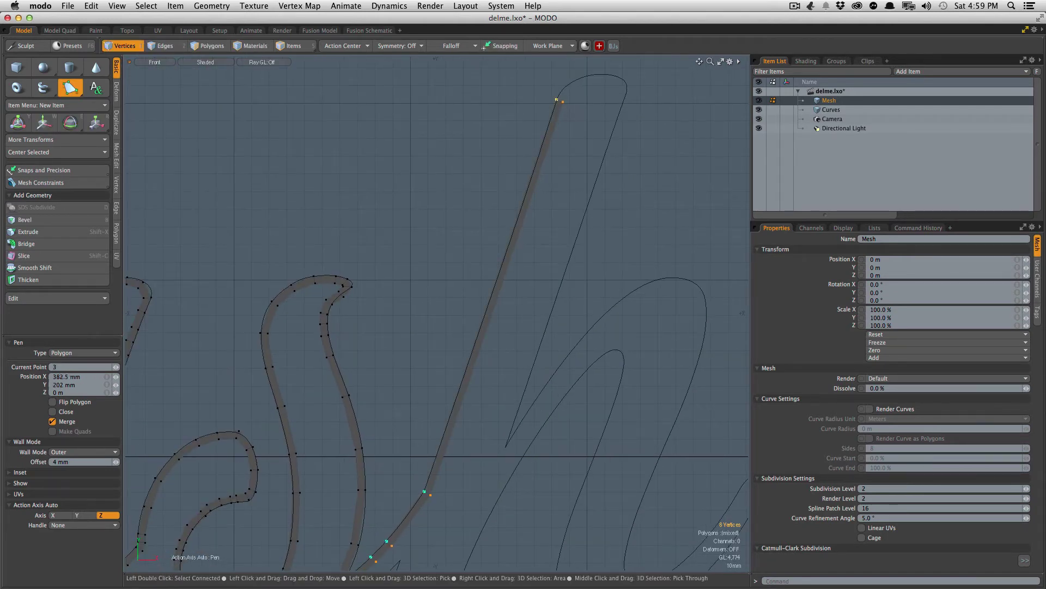
drag(557, 100, 445, 432)
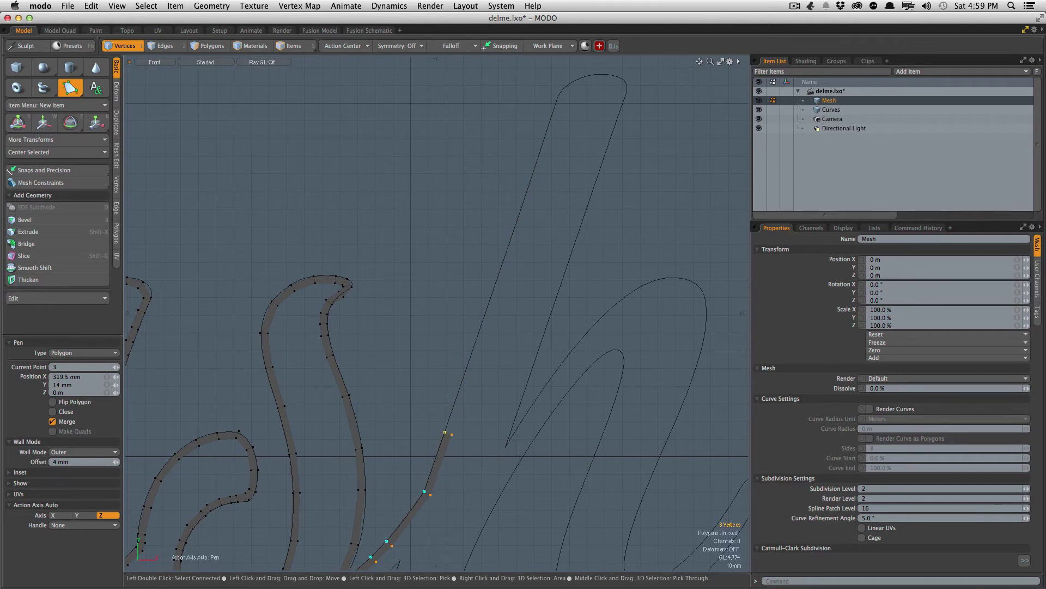
click(557, 101)
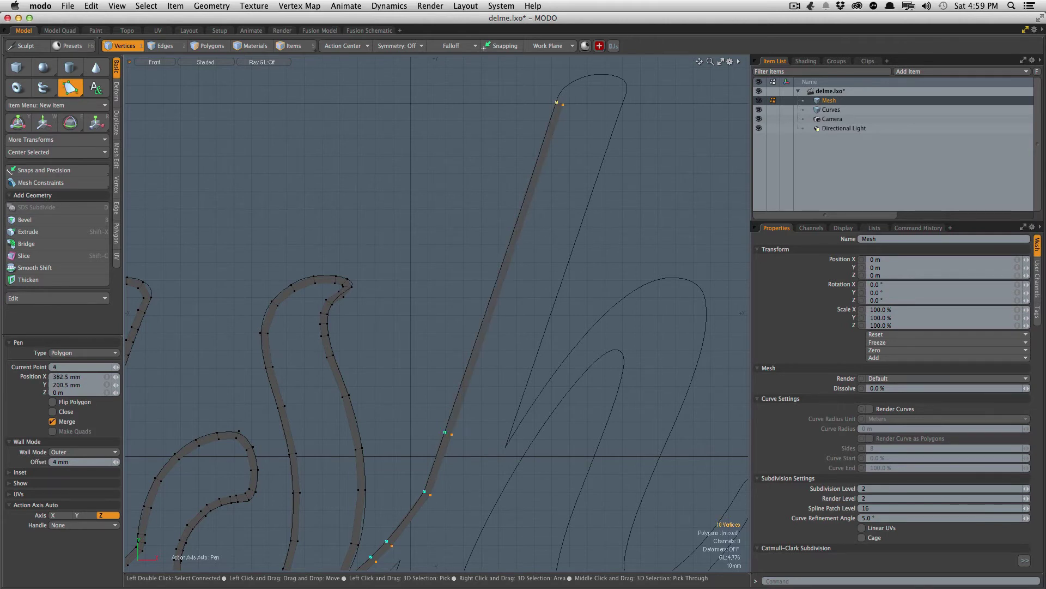
Step: Trace the wall strip around the rounded top loop of the h and onto the stem's right edge
ctrl+alt+drag(578, 84, 510, 213)
drag(474, 209, 465, 207)
click(510, 191)
click(543, 195)
click(566, 209)
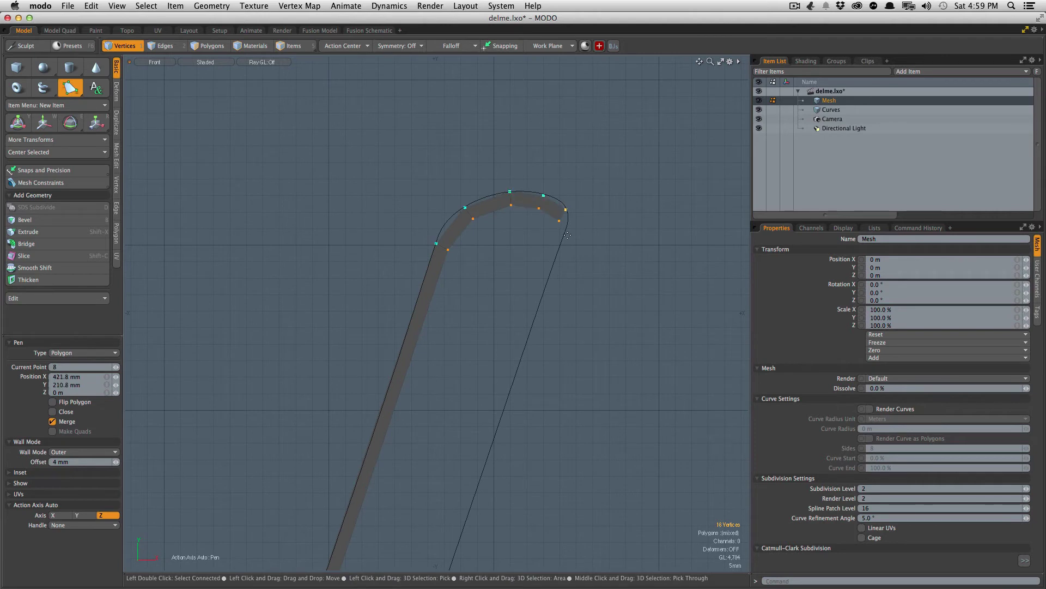
click(562, 245)
click(550, 279)
Step: Run the wall strip down the stem's right edge and turn it around the sharp notch where the arch begins
ctrl+alt+drag(534, 287, 485, 382)
alt+shift+drag(485, 381, 485, 292)
alt+shift+drag(367, 512, 357, 479)
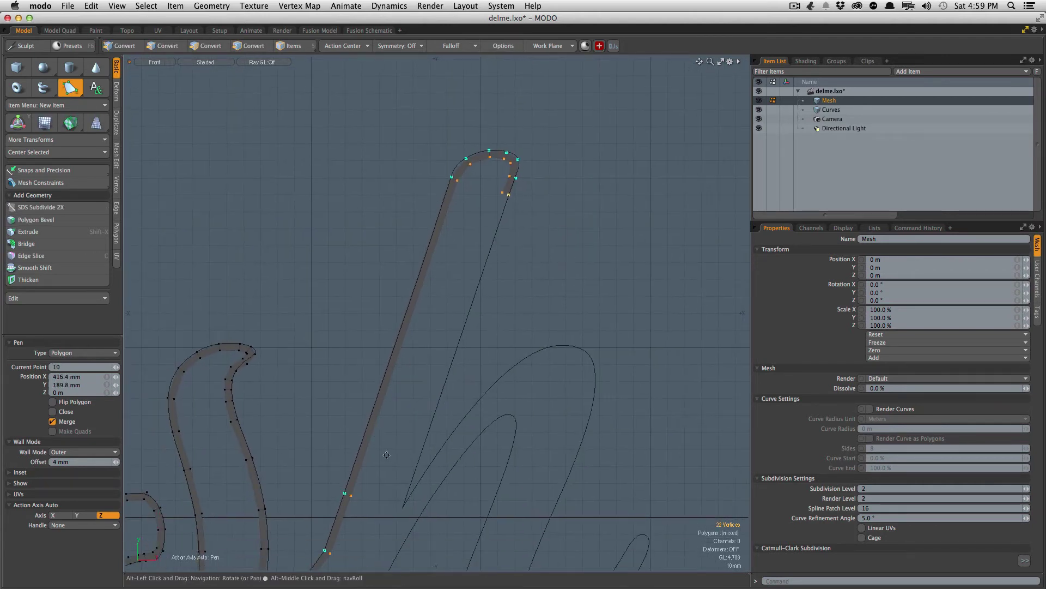
alt+shift+drag(357, 540, 397, 410)
ctrl+alt+drag(397, 410, 453, 359)
click(428, 402)
click(430, 383)
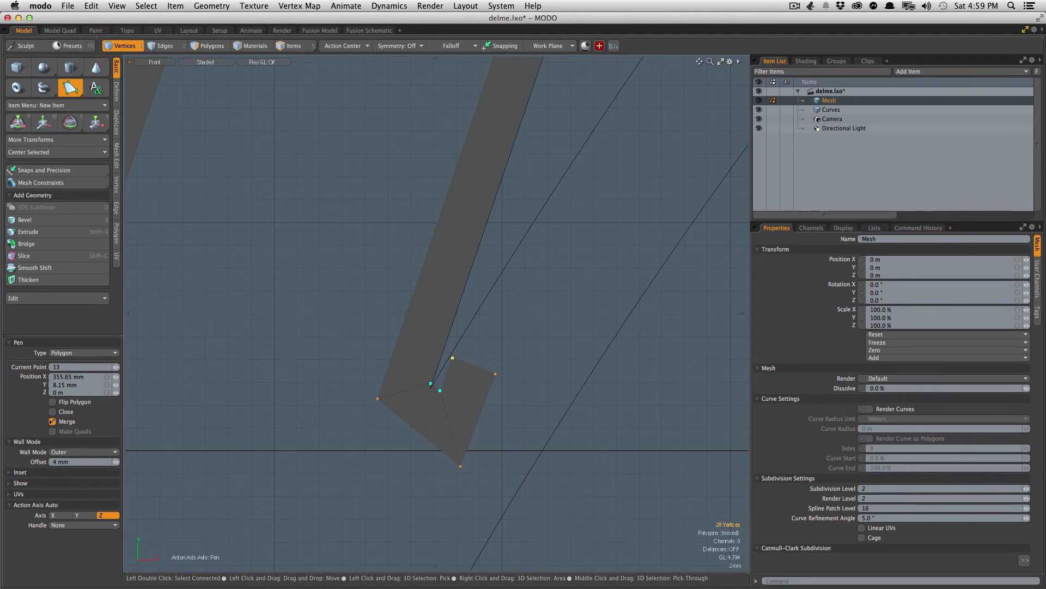
ctrl+alt+drag(495, 332, 436, 371)
alt+drag(436, 370, 378, 446)
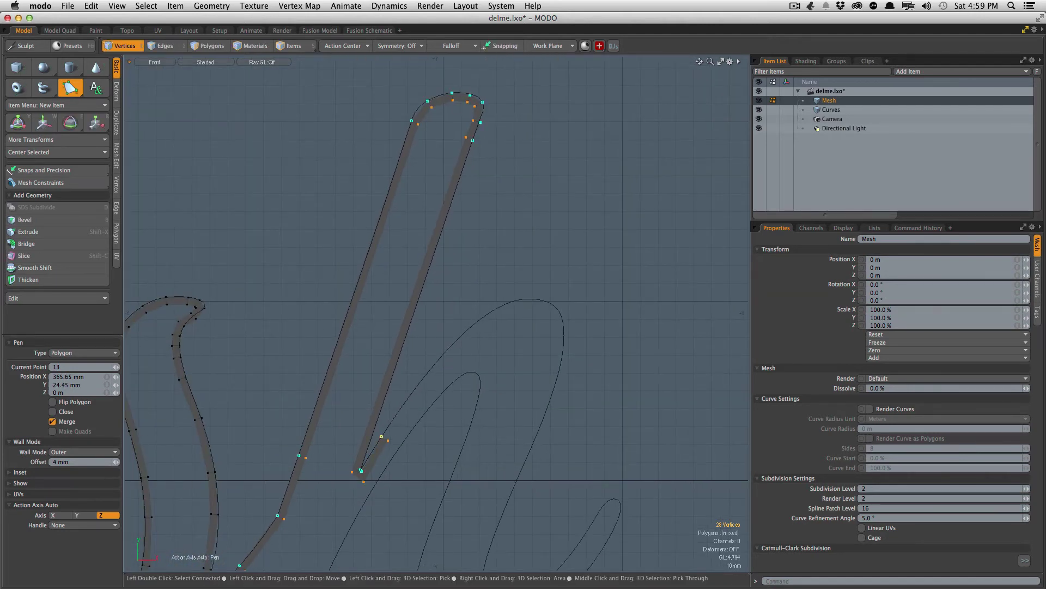
Step: Trace the wall strip from the notch up the outer edge of the h's arch to its crest
click(414, 394)
scroll(439, 349, up, 3)
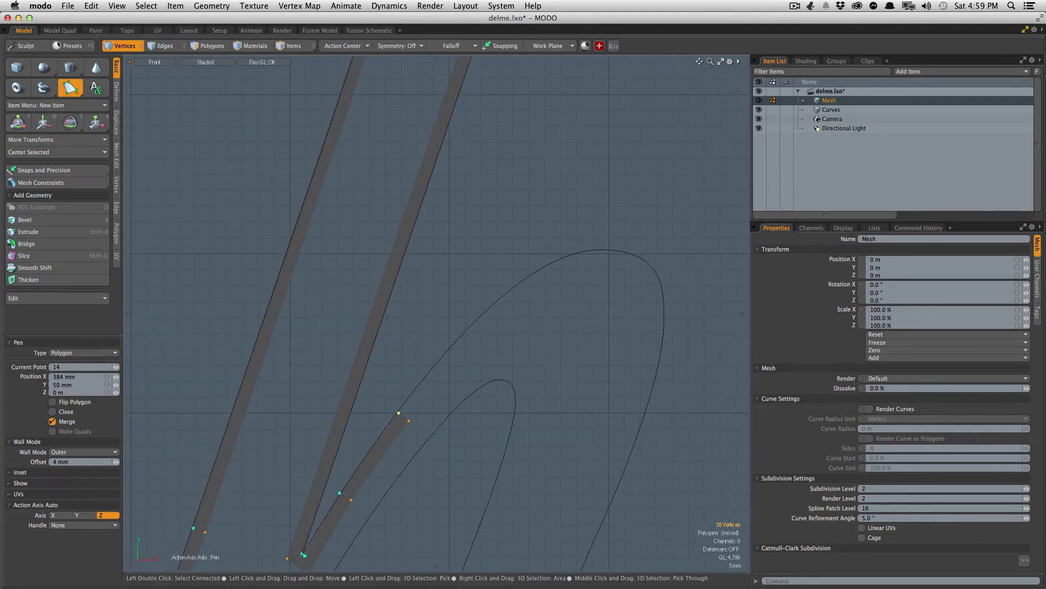
click(460, 336)
click(522, 283)
click(572, 254)
drag(572, 254, 579, 251)
Step: Carry the wall strip over the arch's right shoulder and onto the outer edge of the h's right leg
drag(616, 248, 591, 212)
click(615, 268)
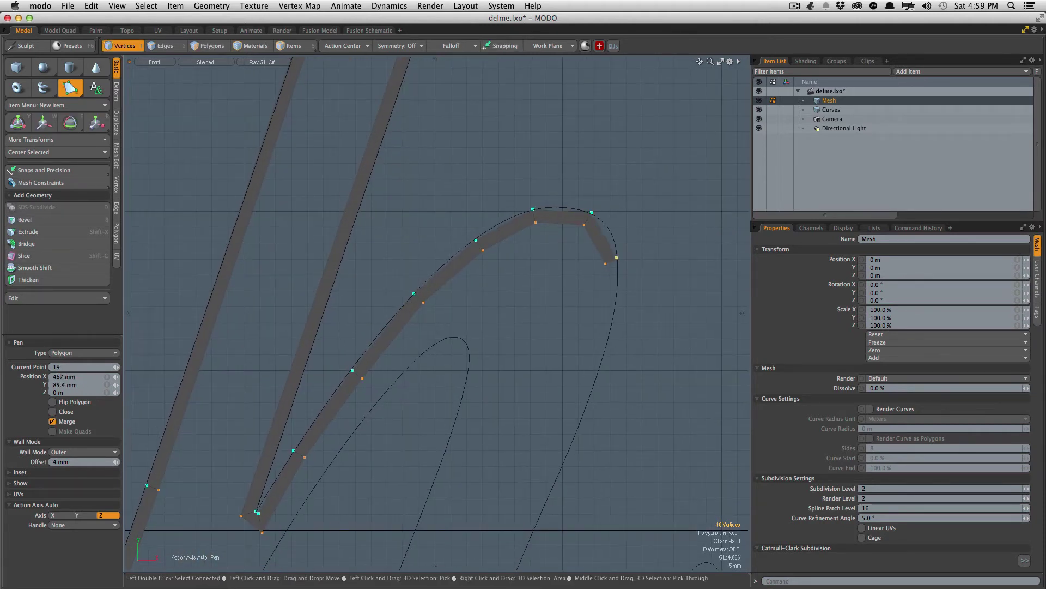
drag(616, 257, 614, 247)
drag(614, 283, 616, 305)
drag(602, 349, 596, 370)
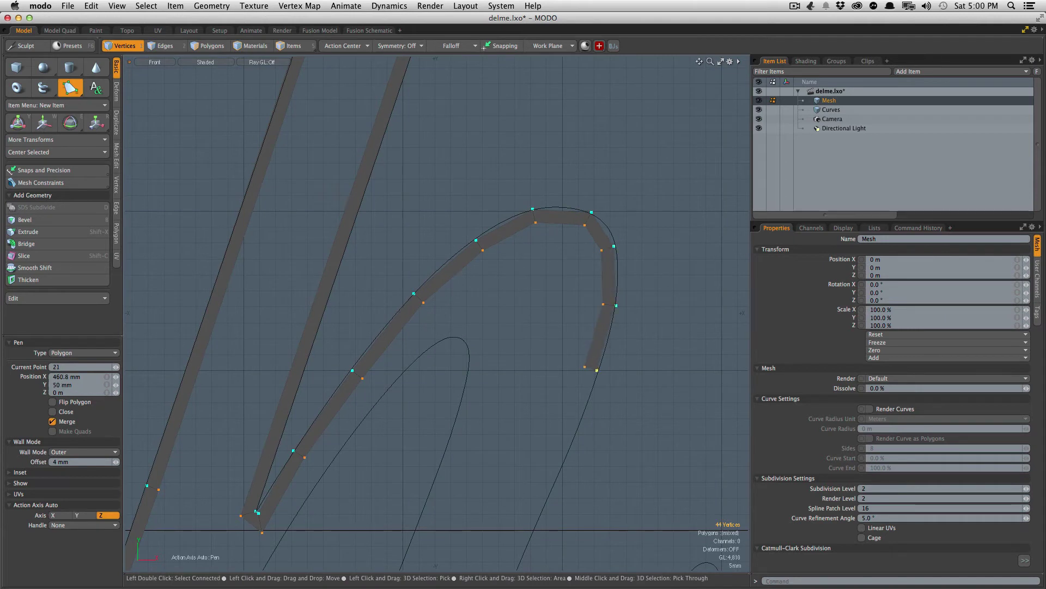
click(582, 413)
Step: Extend the wall strip down the outer edge of the h's right leg into the tight bend at its foot
alt+shift+drag(580, 418, 581, 306)
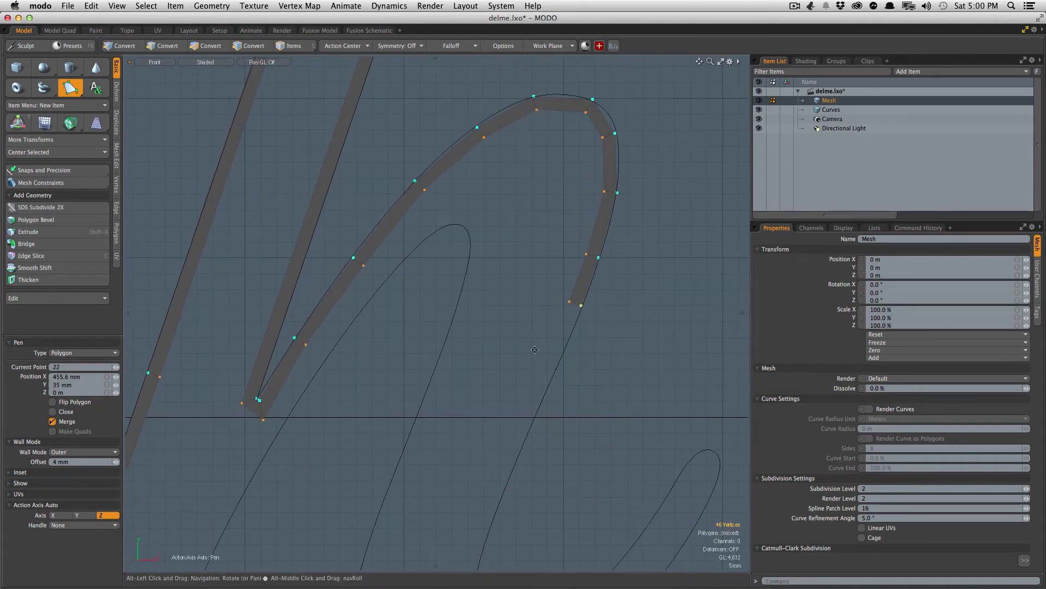
click(542, 398)
click(501, 492)
alt+shift+drag(501, 492, 530, 297)
click(499, 392)
scroll(493, 428, up, 4)
click(506, 438)
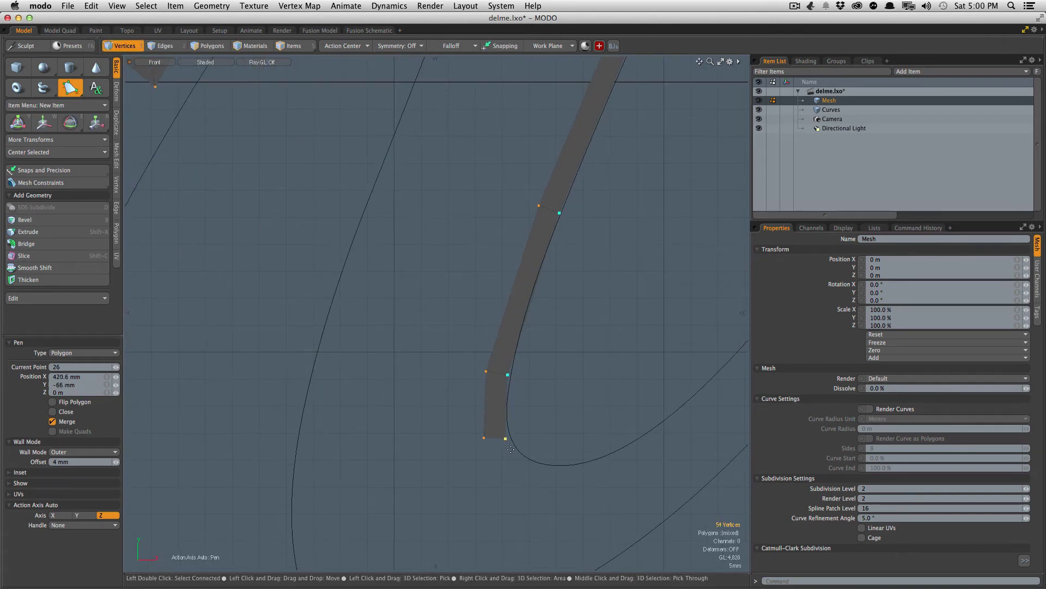
Step: Place and adjust closely spaced wall points around the left side of the tight bend at the right leg's foot
click(535, 466)
click(597, 465)
ctrl+alt+drag(621, 431, 594, 431)
alt+shift+drag(594, 432, 465, 460)
drag(509, 468, 436, 385)
ctrl+alt+drag(436, 384, 480, 390)
mouse_move(501, 436)
mouse_down()
mouse_move(546, 443)
mouse_move(489, 425)
mouse_up()
Step: Carry the wall strip around the bottom of the bend and onto the rising exit stroke
click(590, 416)
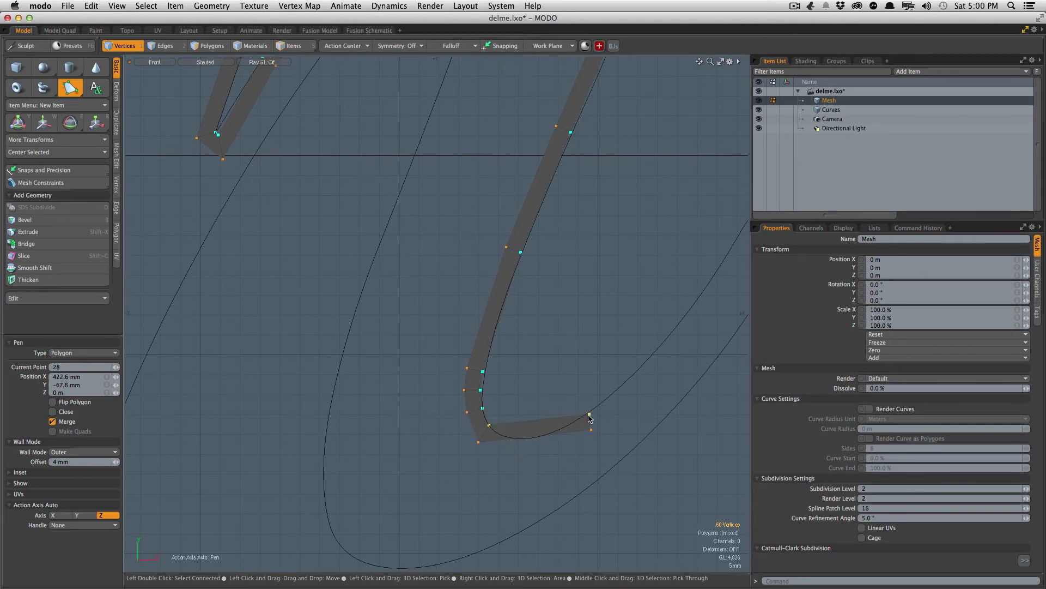
drag(589, 415, 503, 437)
click(532, 440)
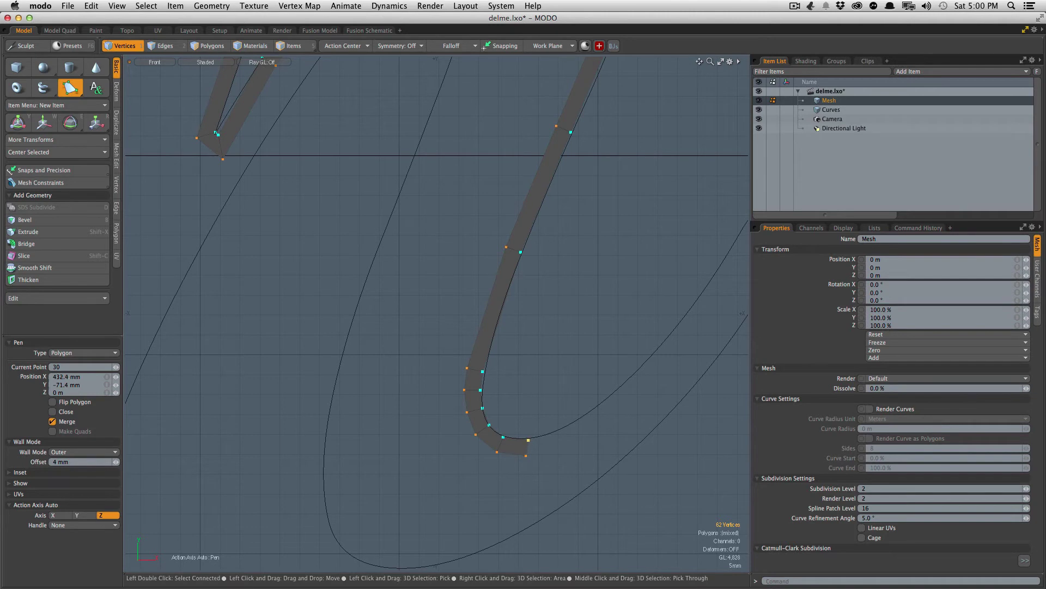
click(548, 434)
click(576, 423)
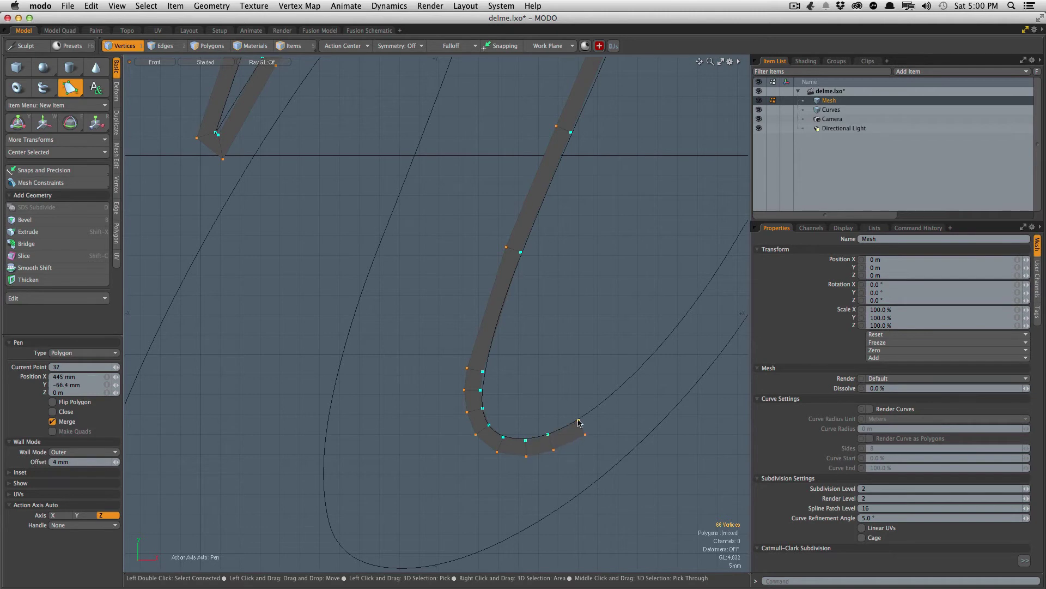
Step: Extend the wall strip up the upper edge of the h's exit stroke to the start of its rounded tip
alt+drag(598, 369, 417, 463)
click(444, 477)
click(501, 415)
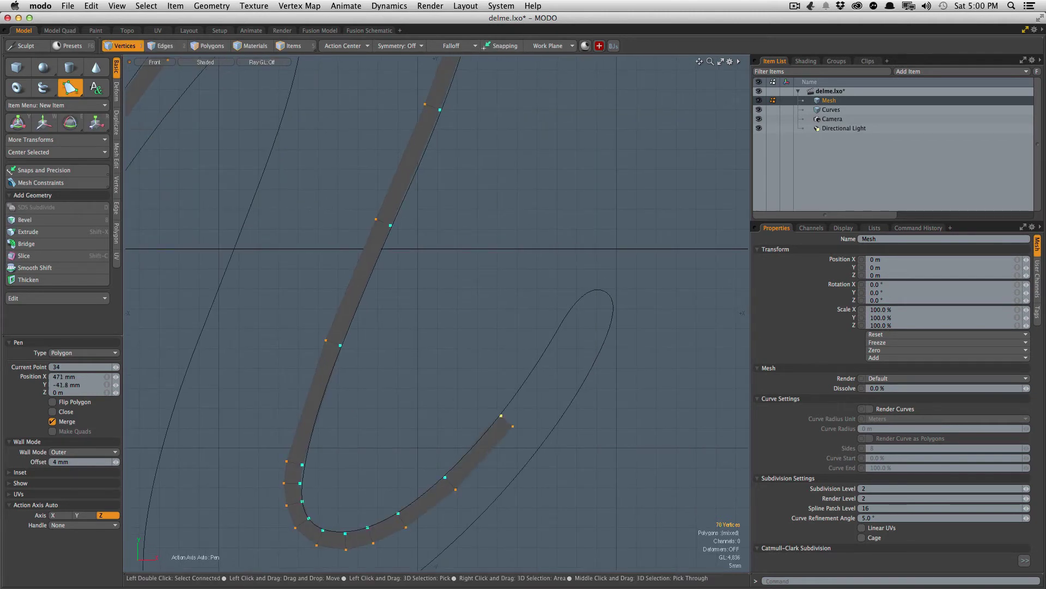
click(550, 344)
scroll(571, 309, up, 2)
click(567, 317)
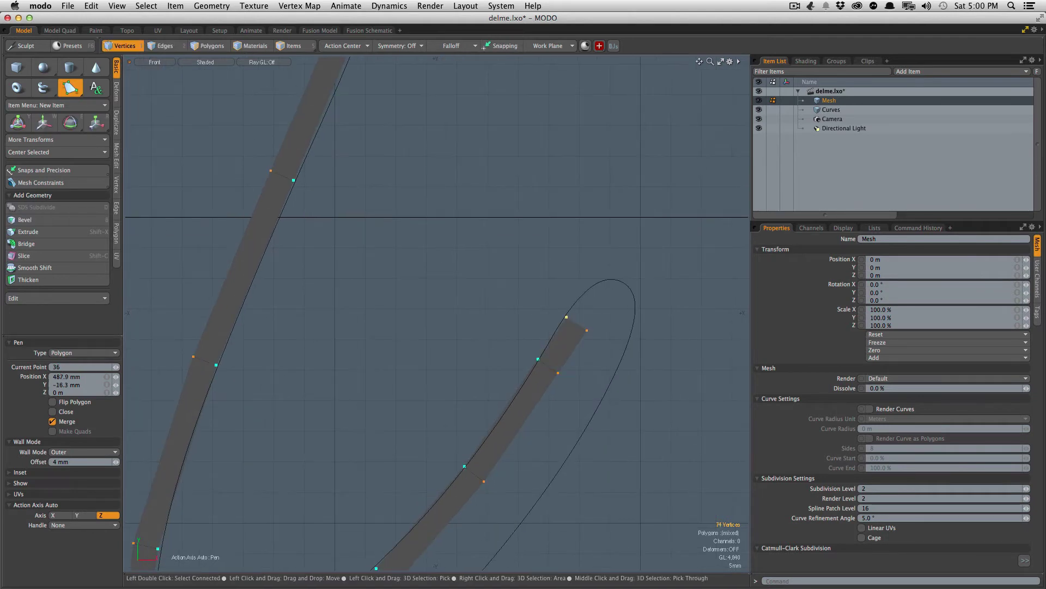
Step: Wrap the wall strip around the rounded tip of the exit stroke, adjusting its points along the curve
click(586, 294)
click(617, 281)
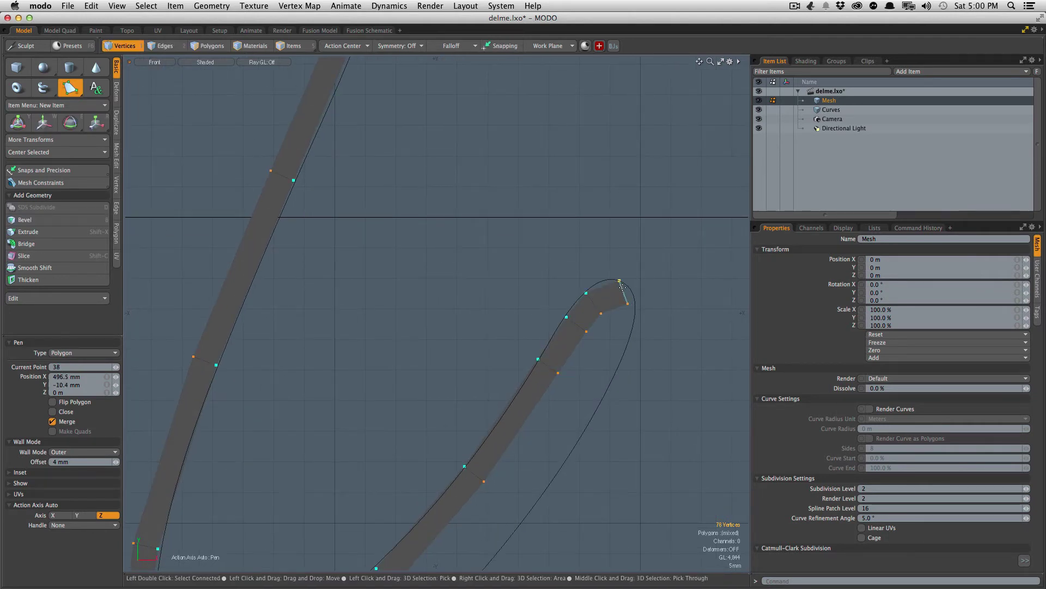
drag(619, 280, 602, 280)
click(633, 286)
click(657, 315)
drag(642, 300, 642, 329)
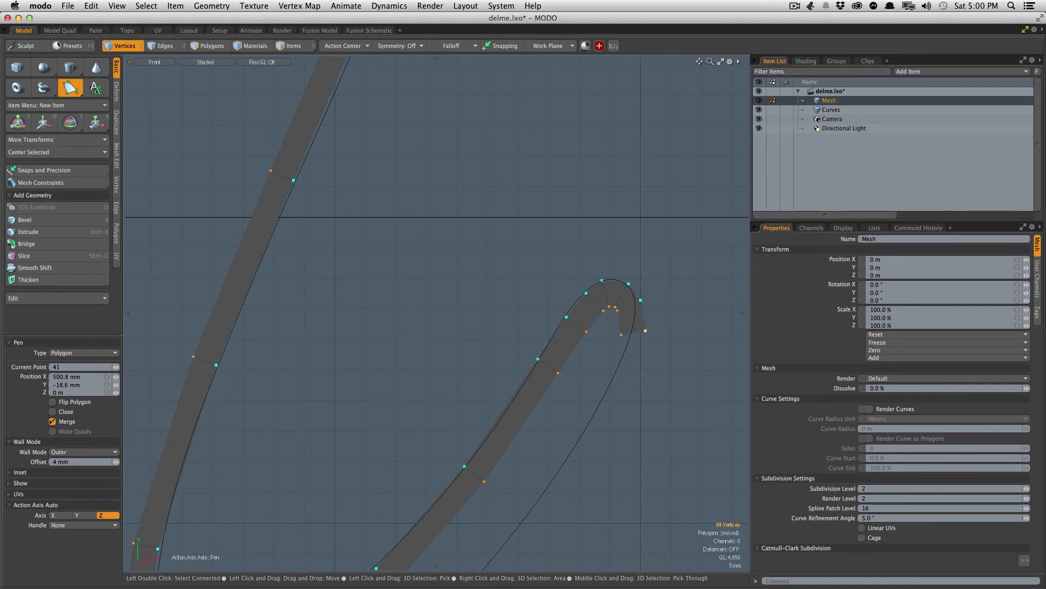
Step: Trace the wall strip from the tip down the lower edge of the h's exit stroke
click(627, 353)
click(606, 395)
scroll(603, 406, down, 1)
alt+drag(604, 406, 607, 330)
drag(536, 415, 533, 433)
click(455, 522)
drag(455, 521, 526, 358)
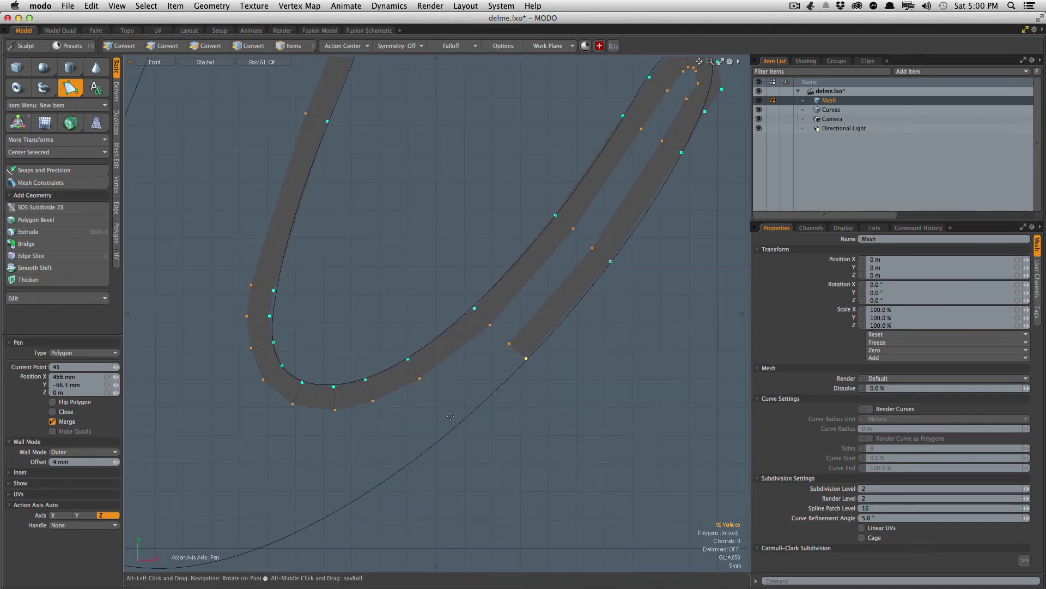
Step: Continue the wall strip along the underside of the exit stroke to the lowest point of the h's outer curve
click(448, 429)
click(401, 465)
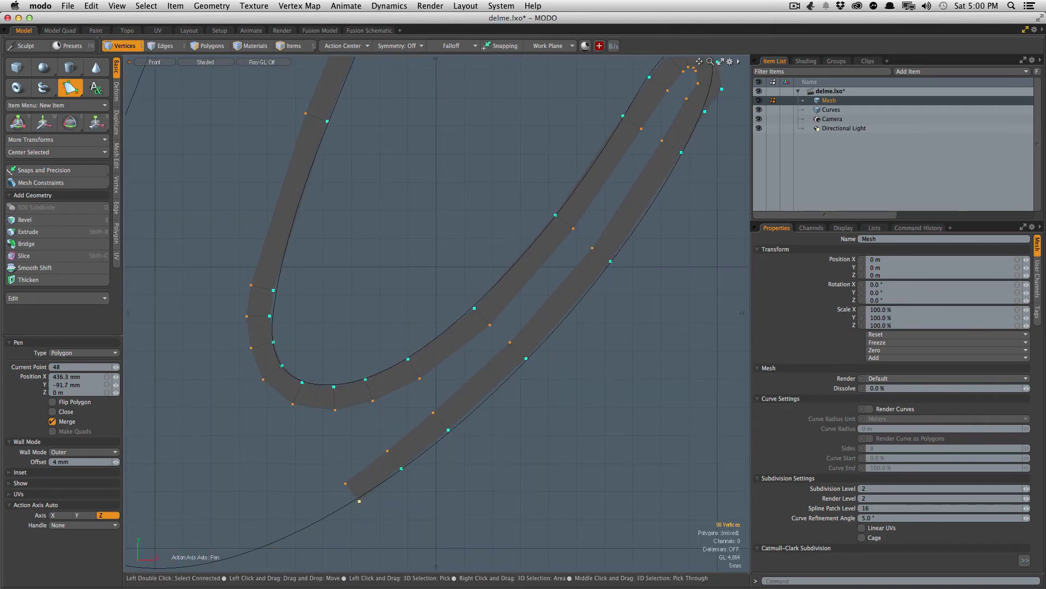
click(336, 511)
alt+shift+drag(336, 510, 466, 365)
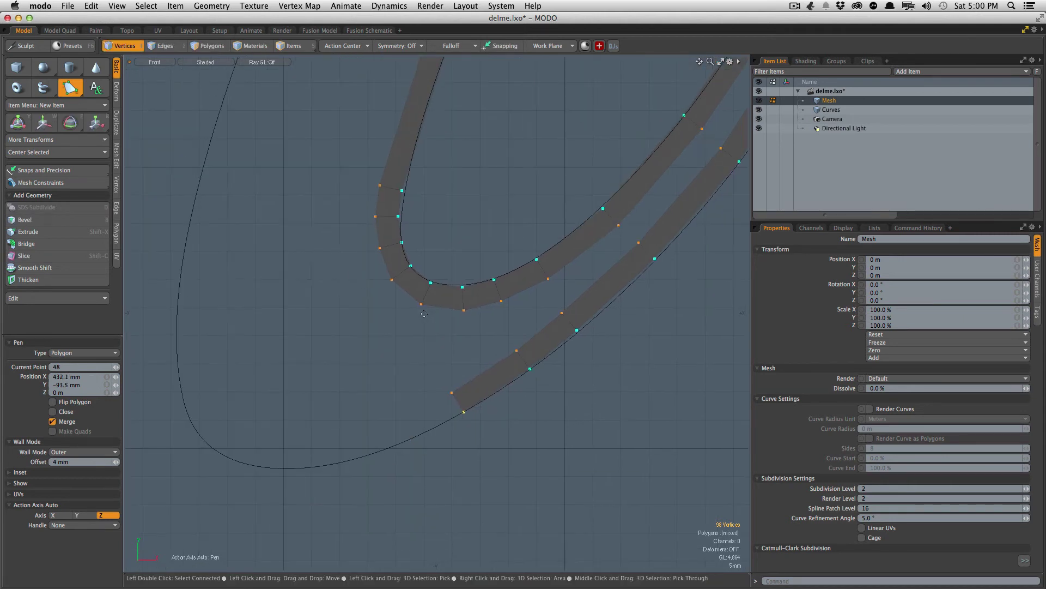
click(385, 450)
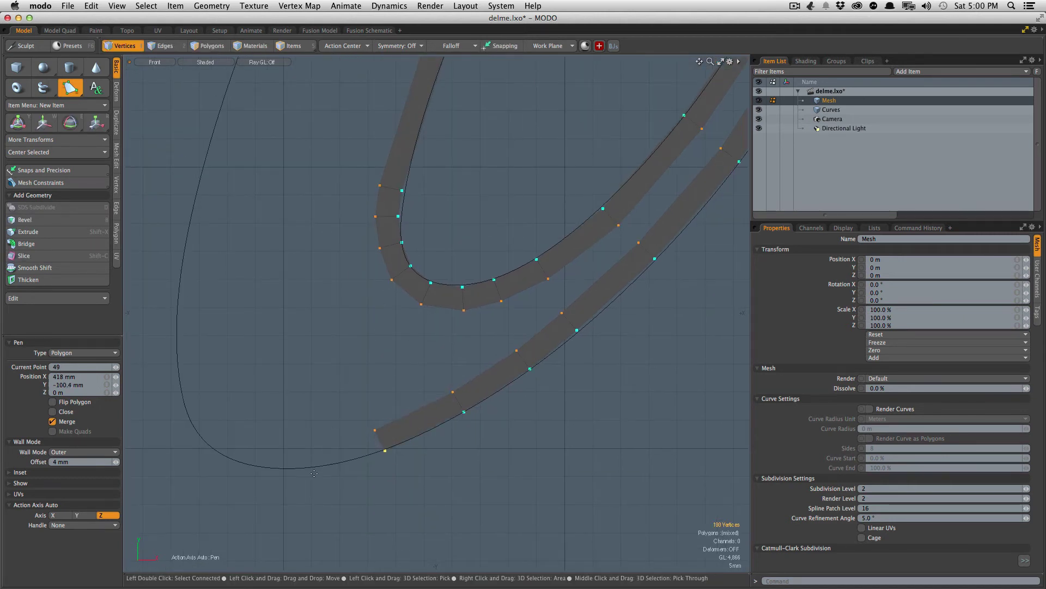
drag(314, 473, 277, 468)
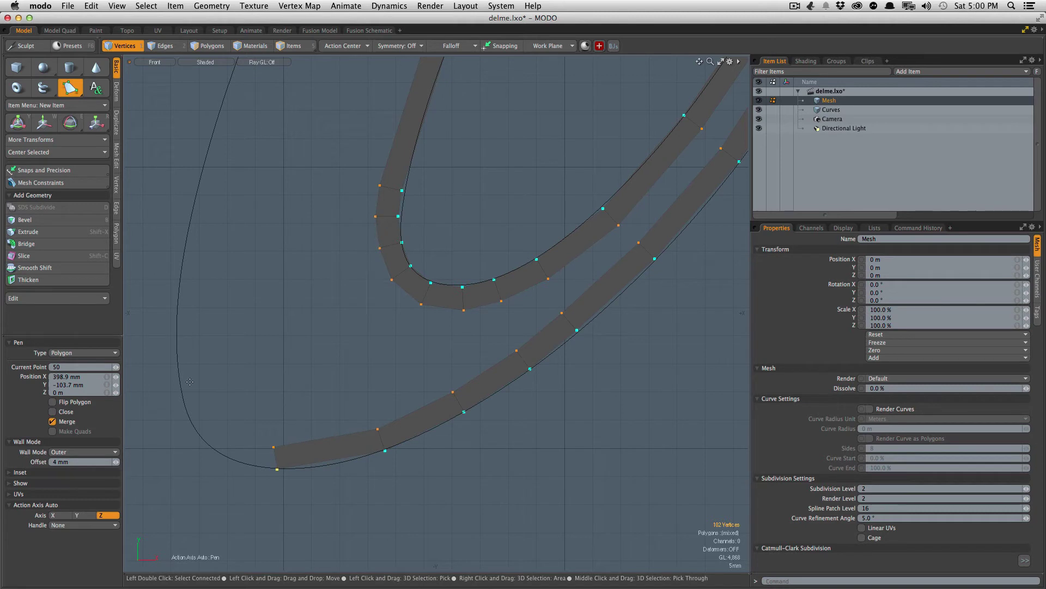
Step: Turn the wall strip around the h's lower left curve and run it up the inner edge of the right leg
click(189, 410)
drag(197, 308, 176, 315)
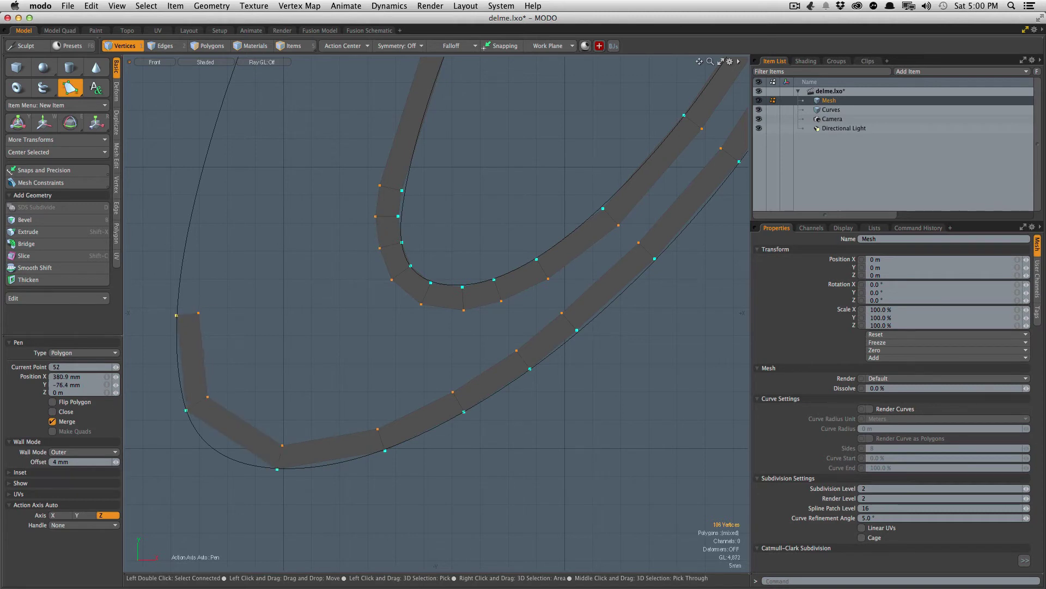
drag(227, 235, 196, 211)
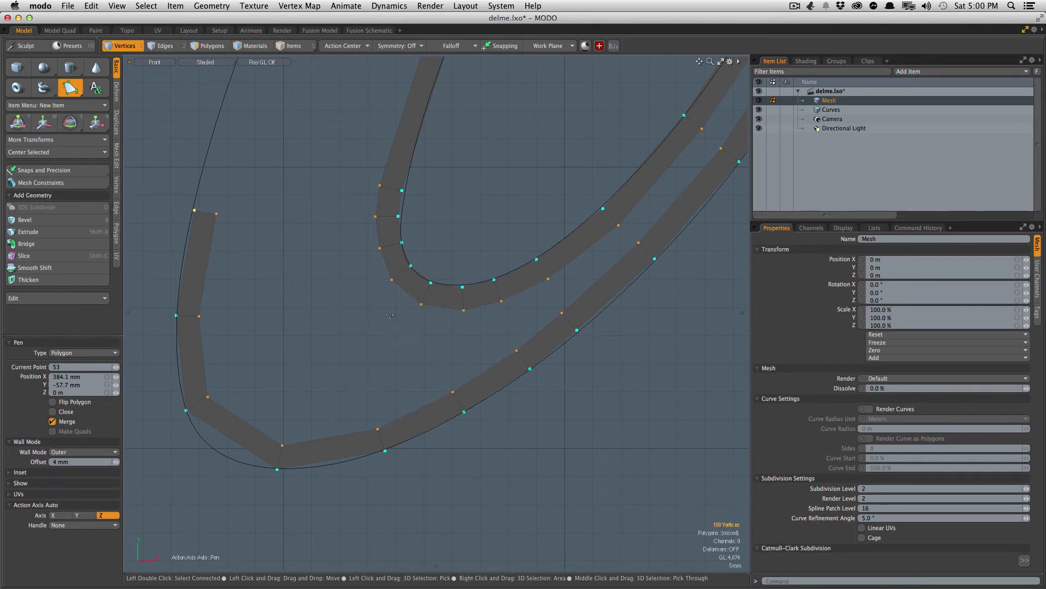
alt+drag(309, 174, 330, 393)
drag(317, 321, 306, 289)
Step: Extend the wall strip up the right leg's inner edge to the start of the inner arch's bend
alt+drag(383, 138, 361, 309)
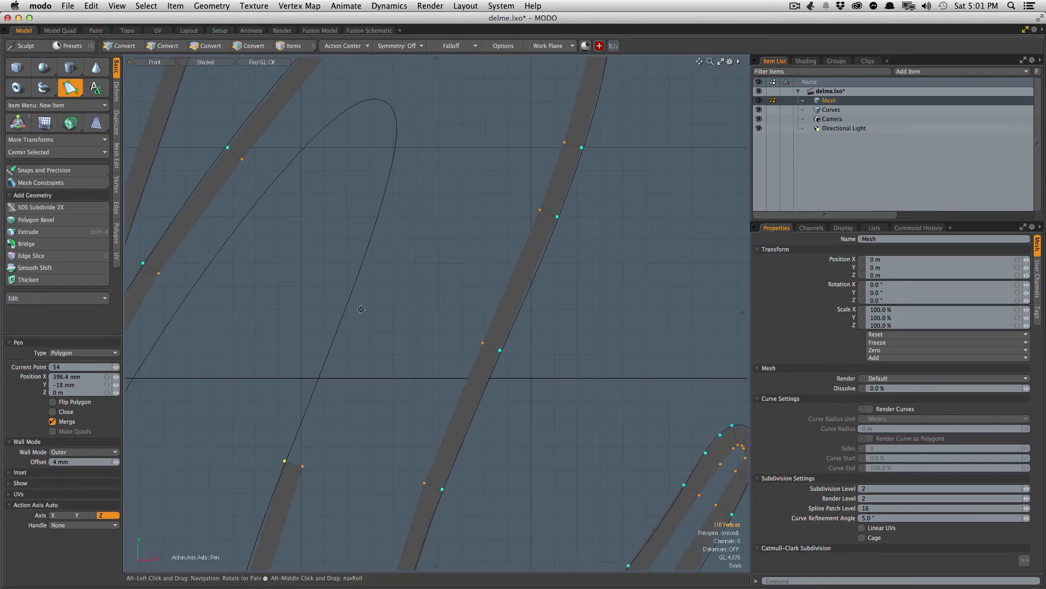
drag(343, 351, 342, 322)
alt+drag(391, 229, 361, 343)
drag(360, 344, 361, 304)
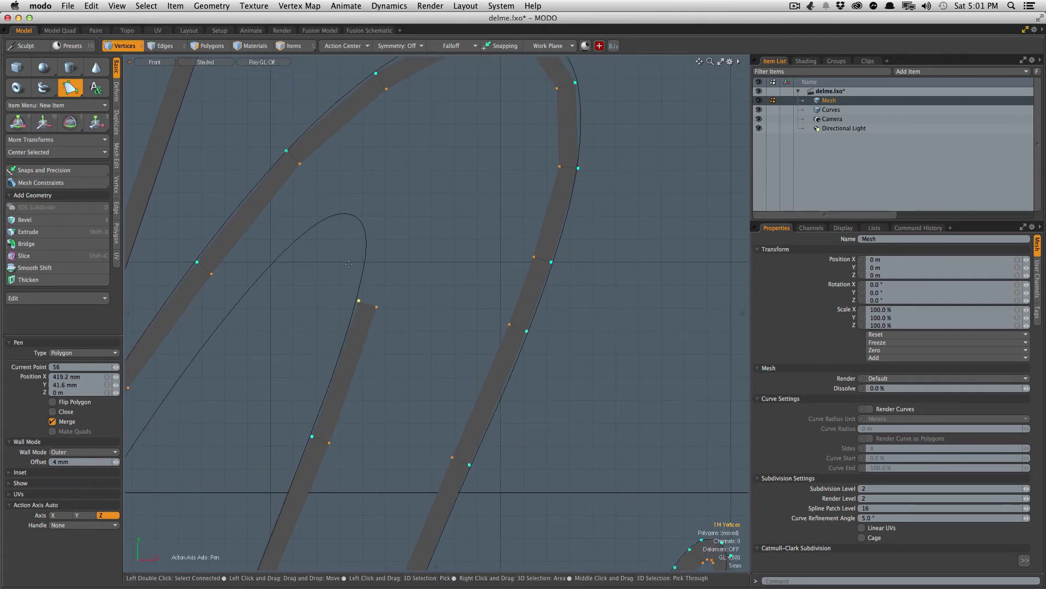
alt+shift+drag(349, 264, 371, 343)
click(391, 323)
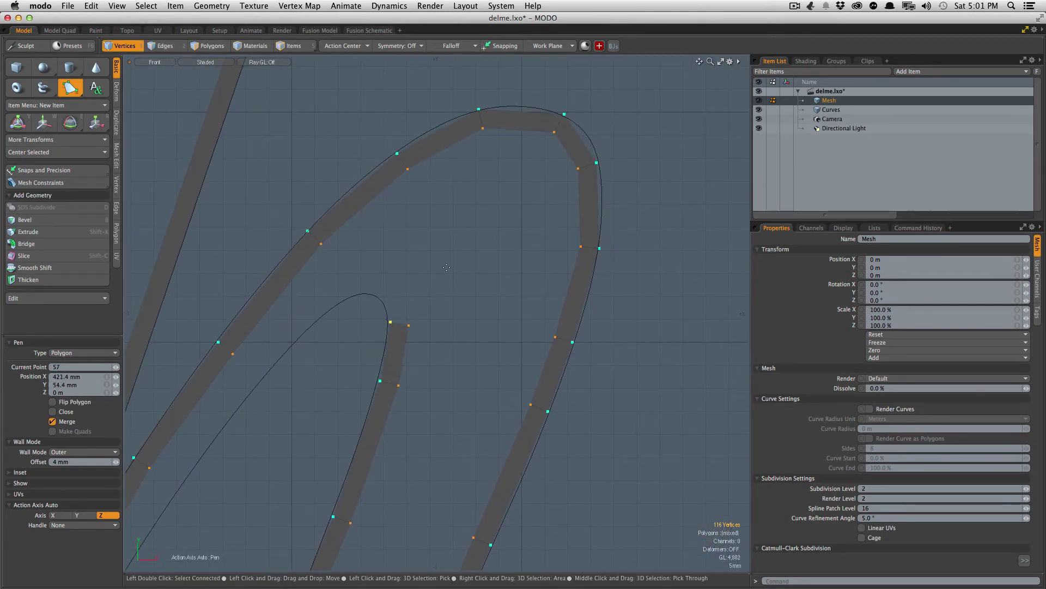
Step: Add wall points at the inner arch's bend and reposition them closely along the right side of its curve
click(384, 302)
click(369, 299)
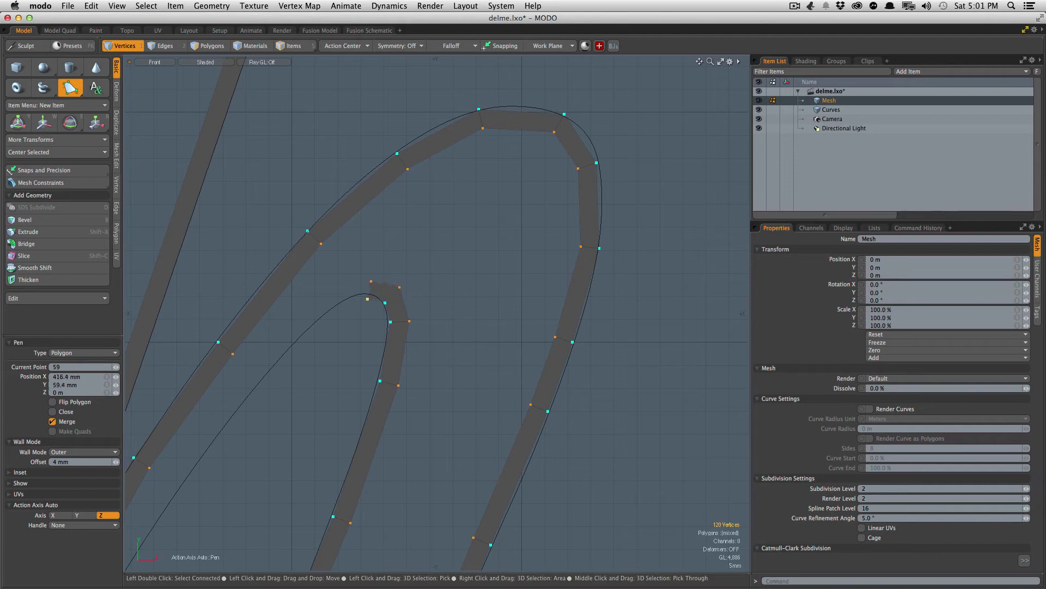
drag(367, 299, 376, 298)
click(372, 290)
drag(373, 297, 373, 295)
click(367, 293)
drag(363, 294, 383, 317)
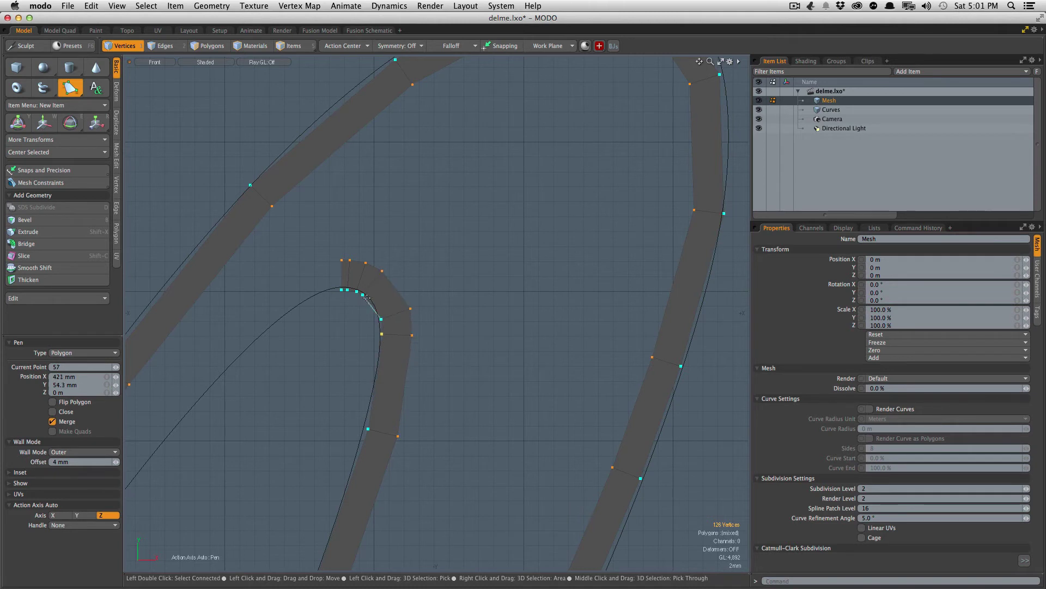
mouse_move(363, 295)
mouse_down()
mouse_move(377, 306)
mouse_move(347, 289)
mouse_move(361, 290)
mouse_up()
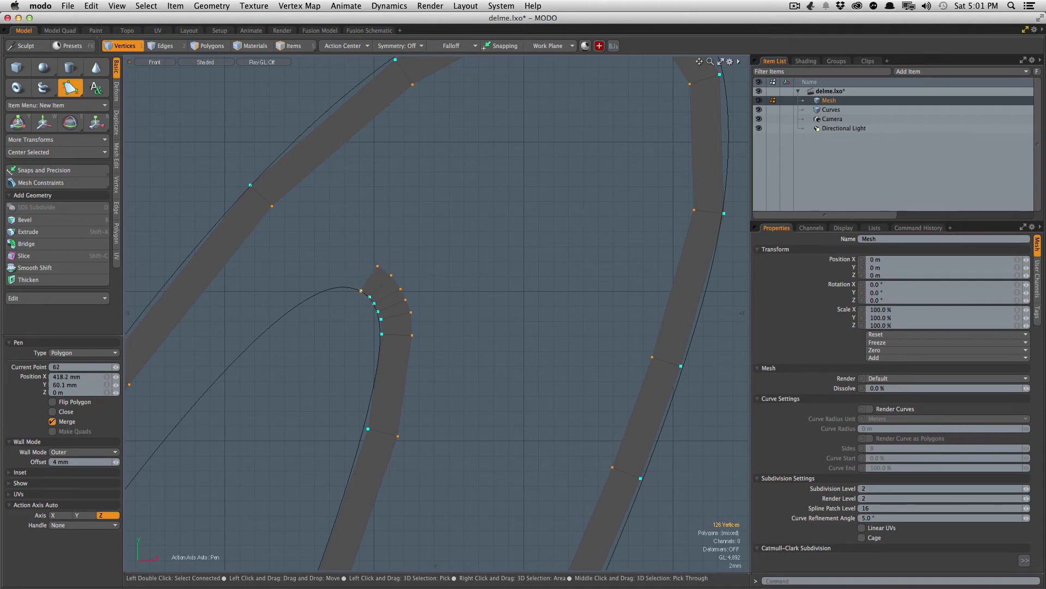
scroll(357, 270, down, 3)
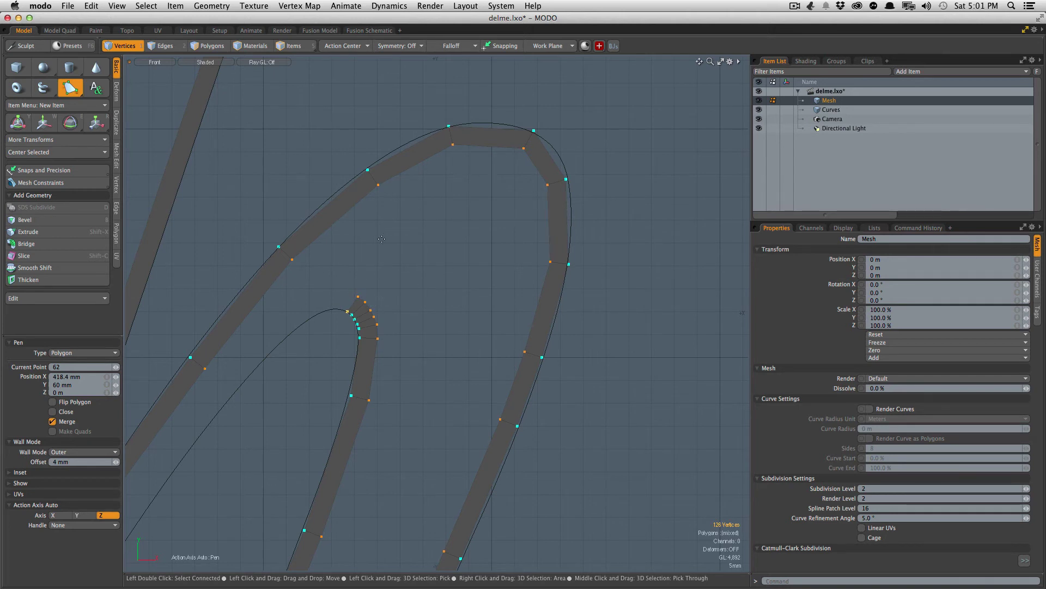
Step: Carry the wall strip over the top of the h's inner arch and down its left side to about X 375 mm, Y 18 mm
click(337, 309)
click(320, 307)
alt+drag(289, 332, 391, 273)
drag(340, 325, 336, 332)
alt+drag(297, 378, 406, 265)
click(359, 332)
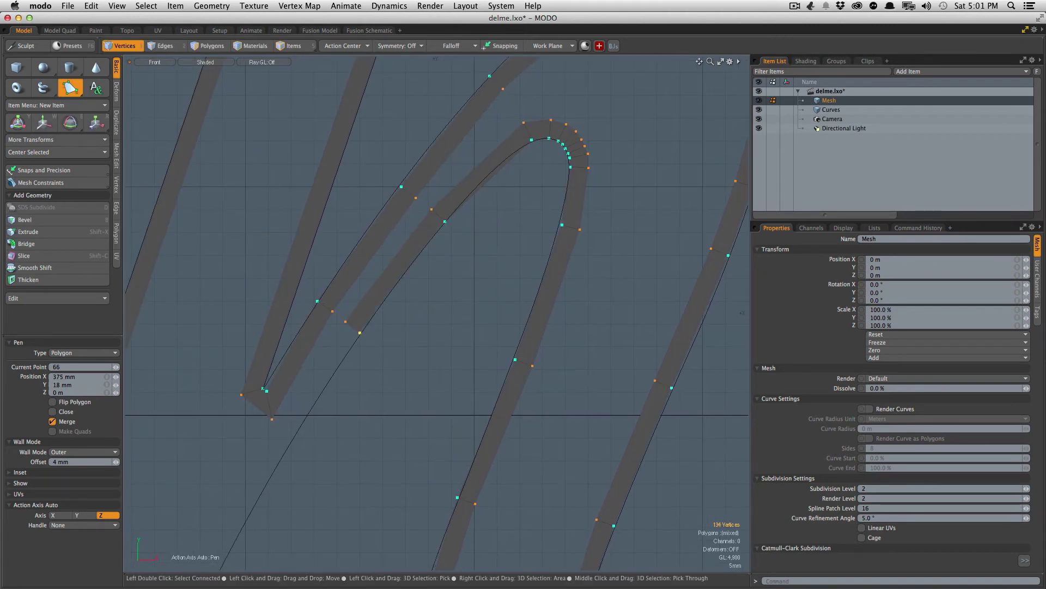
Step: Extend the wall strip down the right edge of the h's left stem to about X 328 mm, Y -65.5 mm
drag(292, 430, 361, 333)
scroll(296, 434, down, 4)
click(323, 392)
click(292, 461)
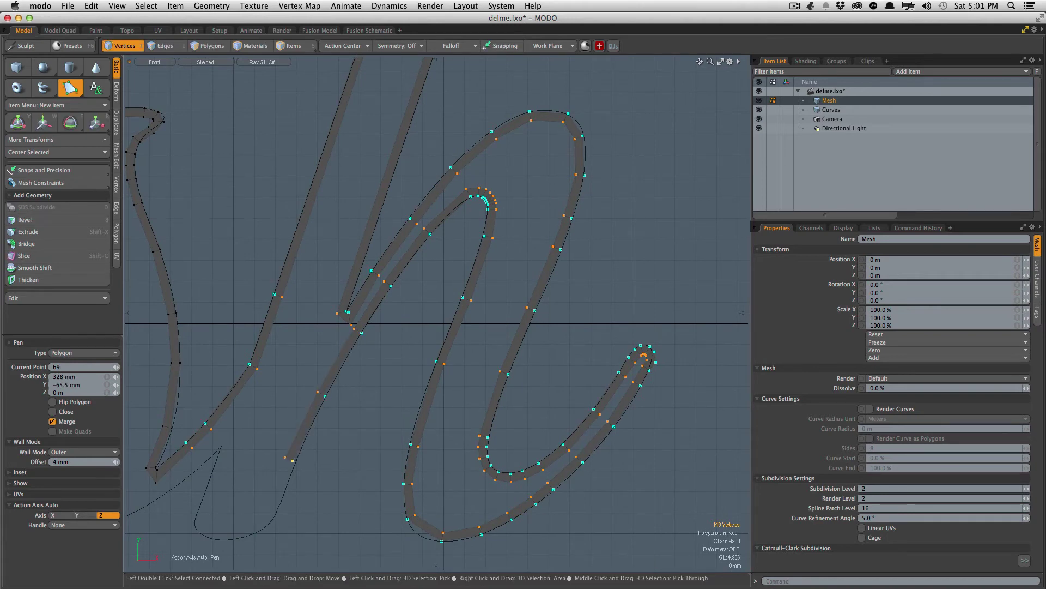
Step: Wrap the wall strip around the rounded foot of the h's left stem, ending at about X 282 mm, Y -92 mm
scroll(284, 461, up, 2)
alt+drag(285, 461, 413, 398)
scroll(384, 393, up, 3)
click(394, 445)
click(350, 473)
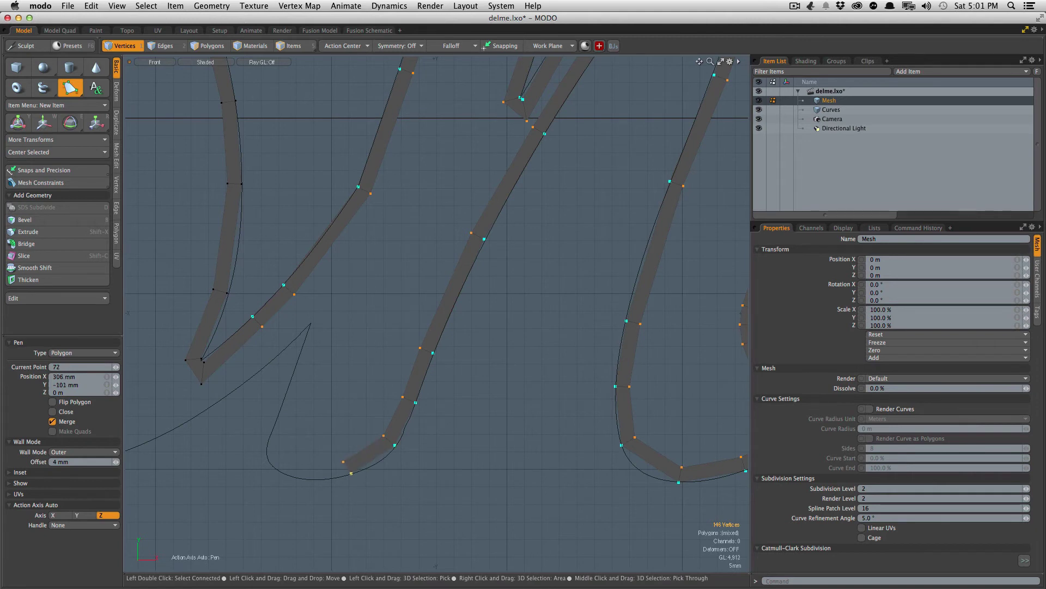
click(309, 480)
click(280, 470)
click(267, 441)
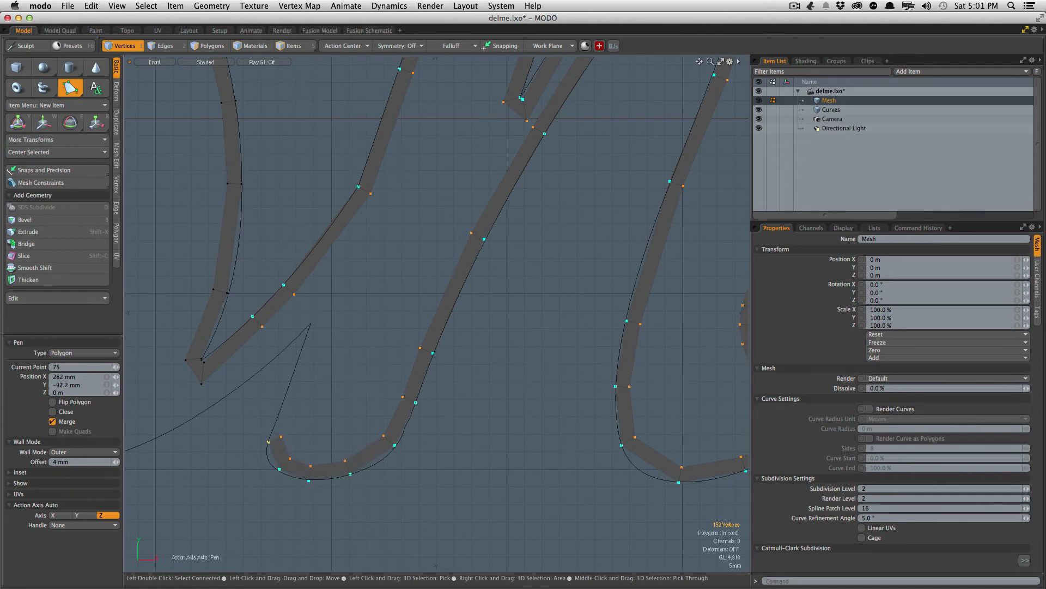
Step: Run the wall strip up the foot's left edge to the pointed notch and turn it around the tip near X 293 mm
click(280, 416)
click(294, 378)
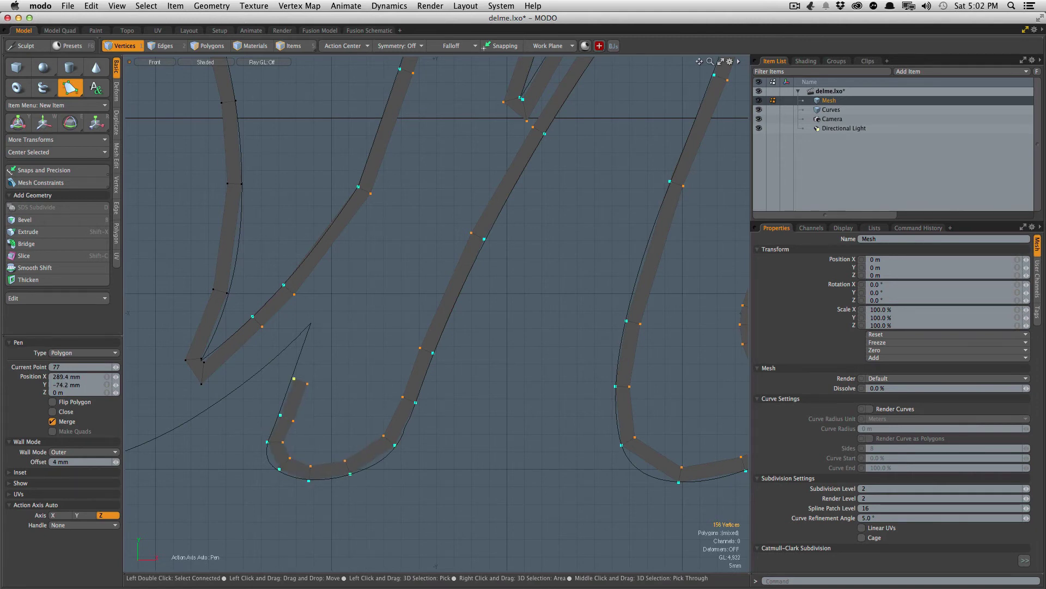
click(310, 325)
scroll(315, 327, up, 3)
click(308, 323)
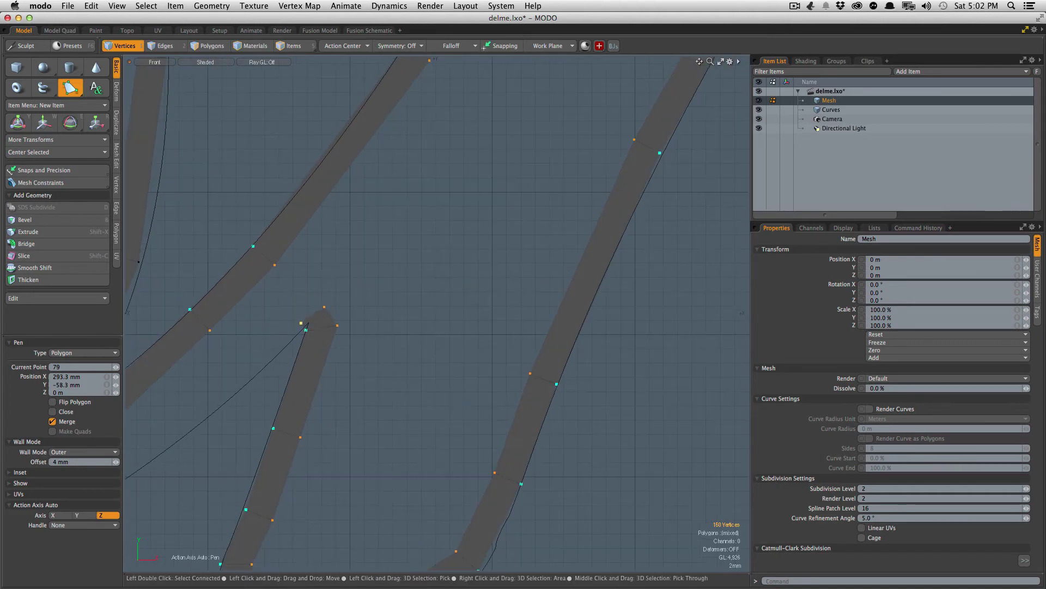
drag(301, 323, 436, 297)
Step: Extend the wall strip from the notch down the underside of the connecting stroke to about X 236 mm, Y -95 mm
scroll(244, 386, down, 2)
click(348, 361)
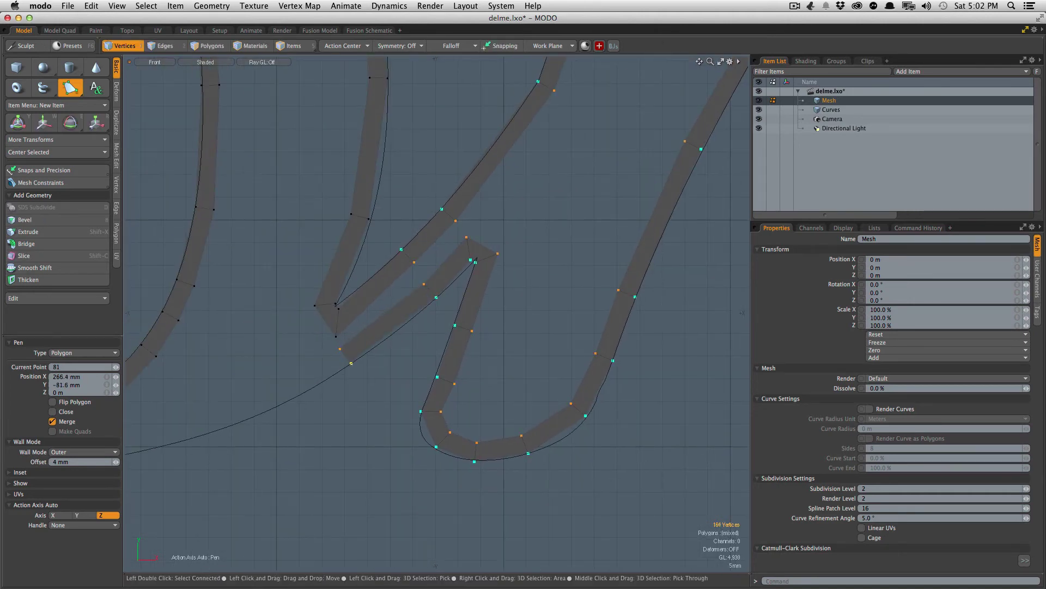
alt+drag(351, 362, 522, 292)
drag(456, 321, 463, 327)
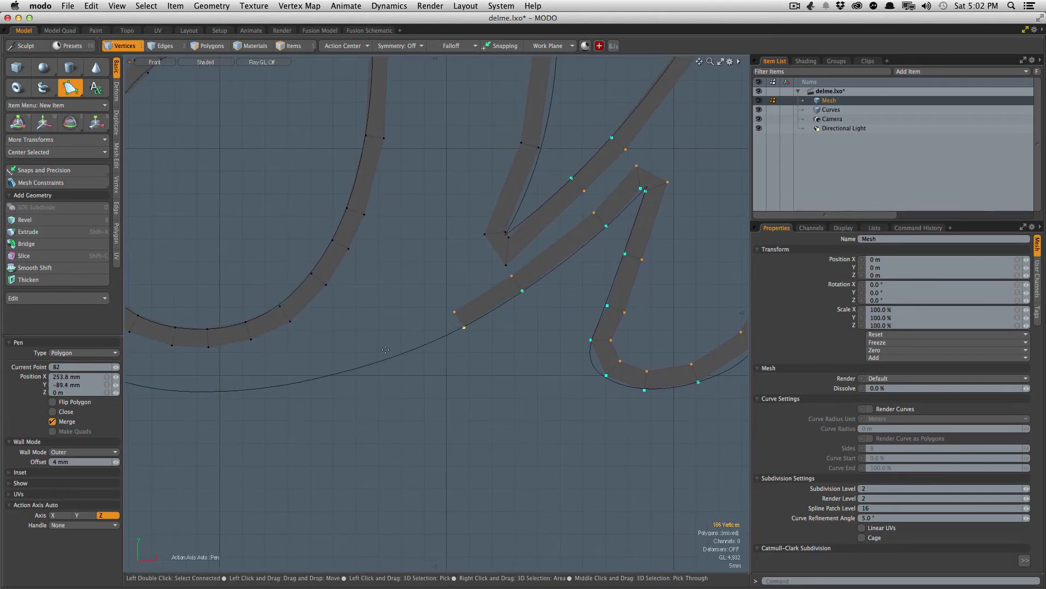
click(385, 350)
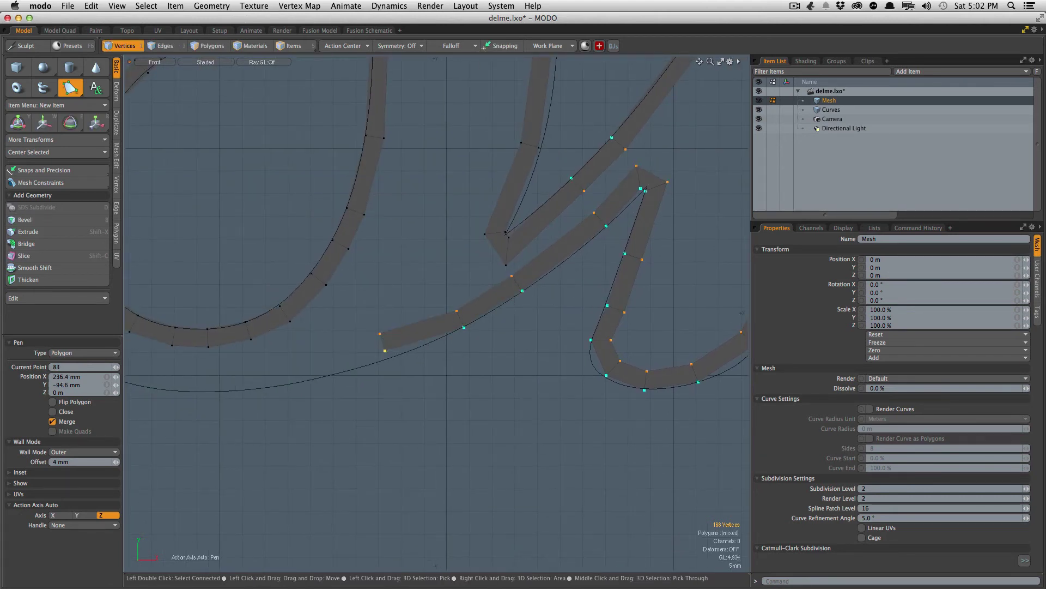
Step: Continue the wall strip along the bottom of the outer curve beneath the neighbouring letter's oval counter
drag(384, 351, 428, 344)
click(386, 359)
click(324, 377)
drag(260, 384, 398, 364)
click(343, 366)
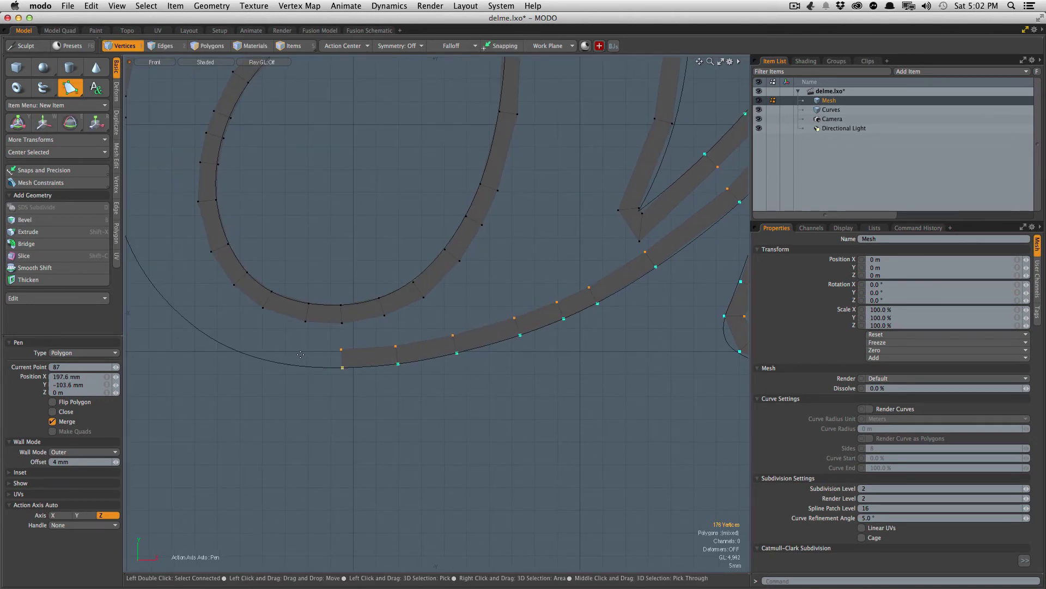
click(295, 366)
click(242, 353)
Step: Bring the wall strip up the left side of the oval letter's outer curve, close to the pointed notch
alt+shift+drag(242, 353, 384, 407)
click(333, 372)
click(293, 335)
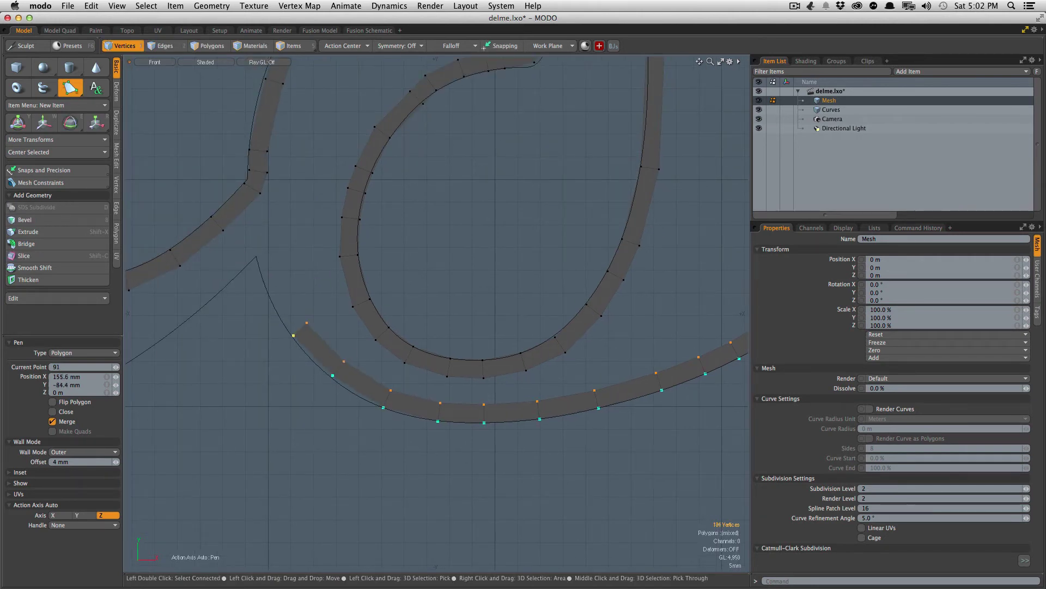
alt+shift+drag(293, 335, 347, 387)
click(318, 324)
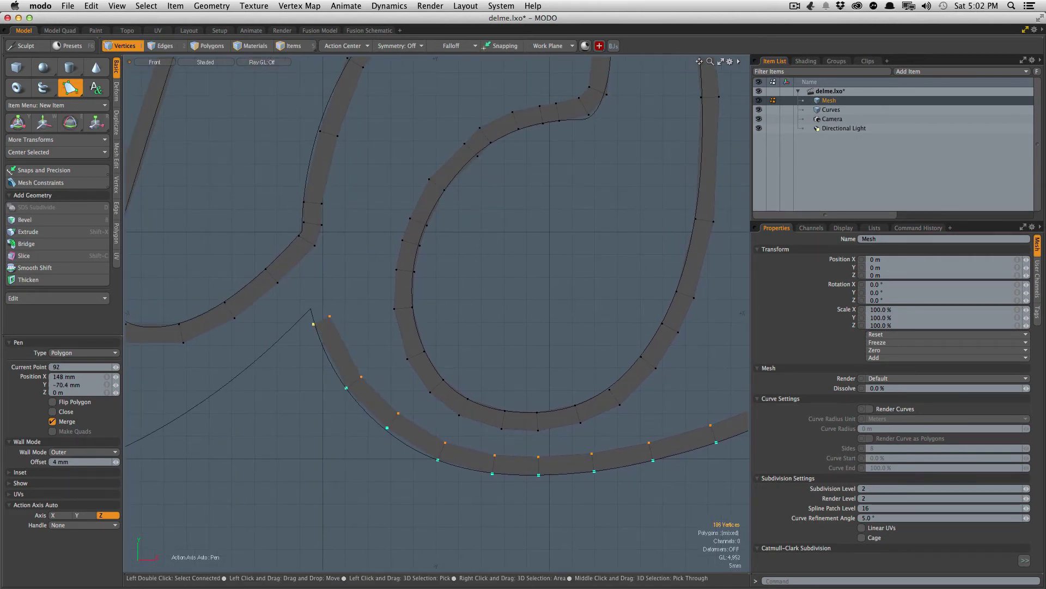
Step: Snug the end point onto the notch tip near X 147 mm and turn the wall strip onto the adjoining stroke
drag(315, 326, 308, 313)
scroll(309, 308, up, 3)
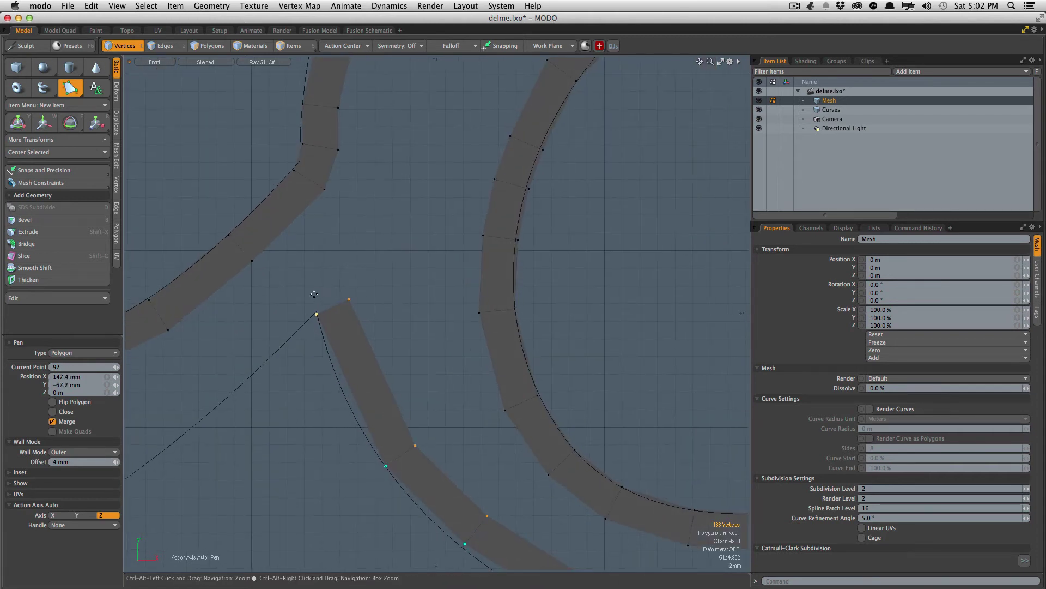
click(307, 308)
drag(312, 311, 308, 313)
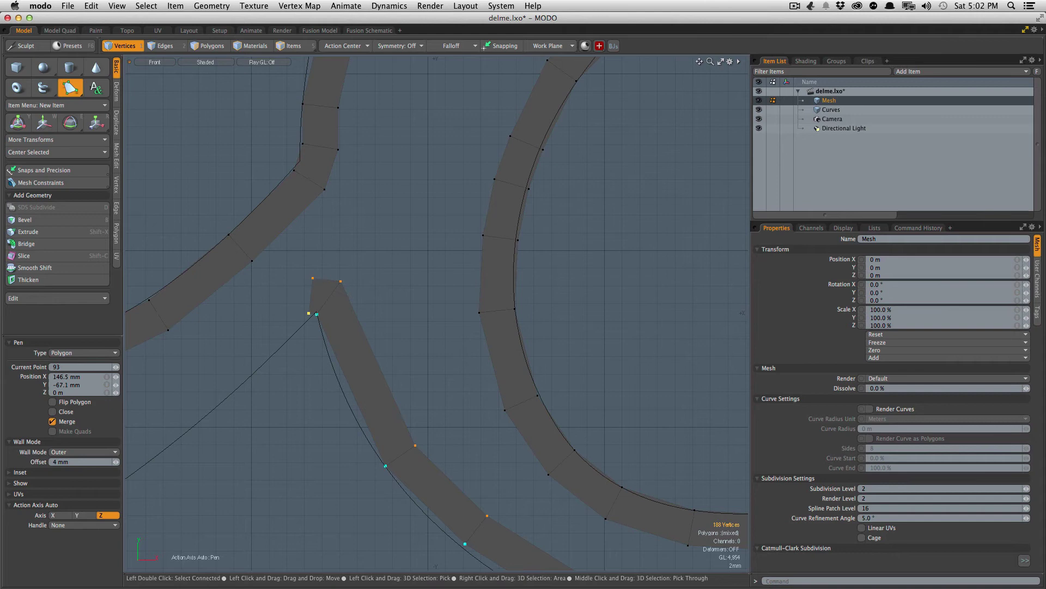
click(293, 329)
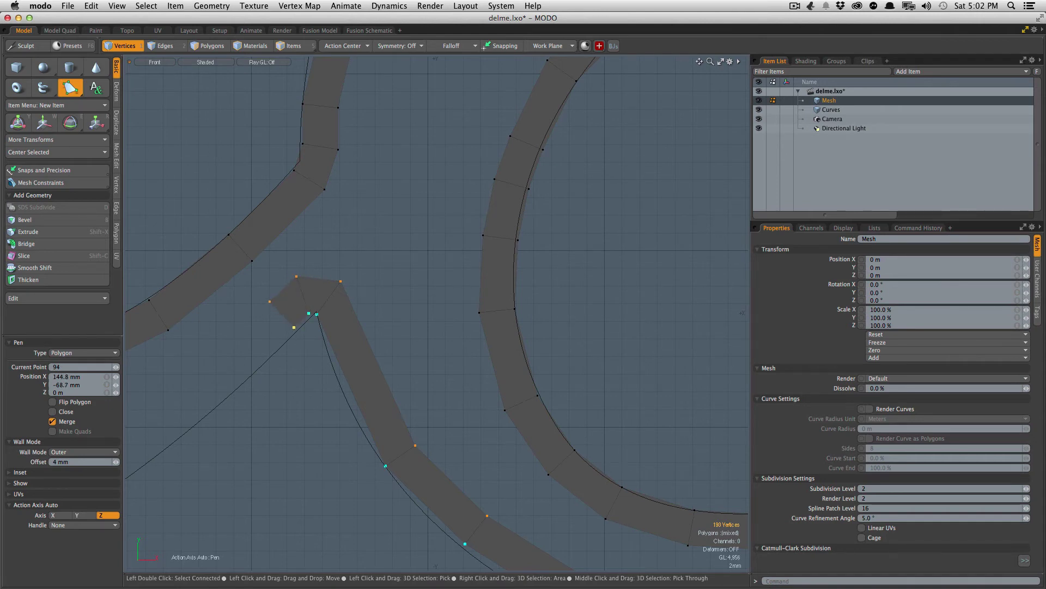
drag(294, 328, 229, 391)
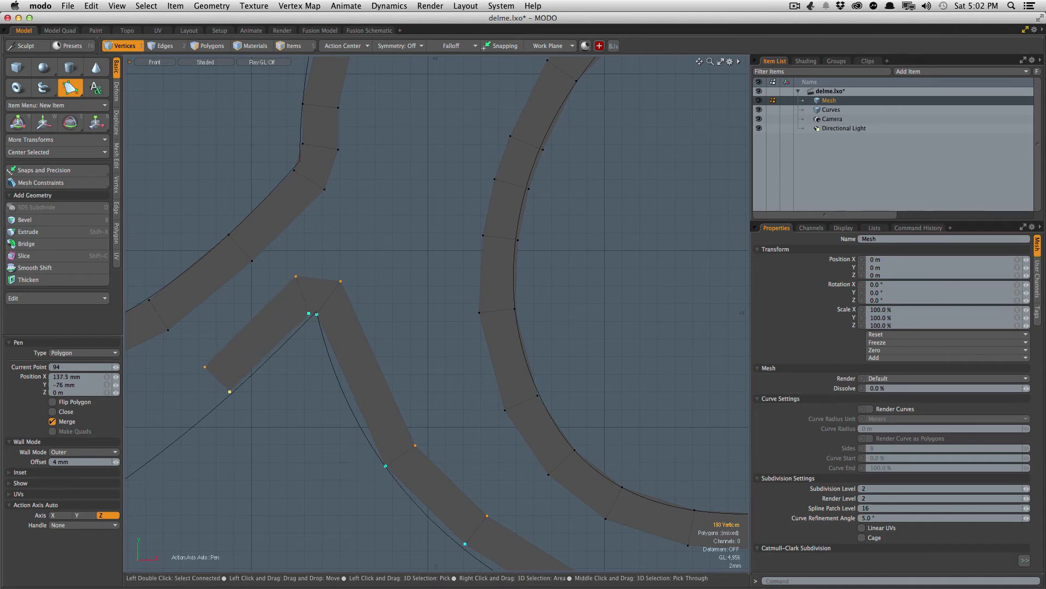
Step: Extend the wall strip down the underside of the next connecting stroke to about X 104 mm, Y -99 mm
ctrl+alt+drag(322, 311, 235, 376)
alt+shift+drag(235, 382, 376, 330)
click(360, 335)
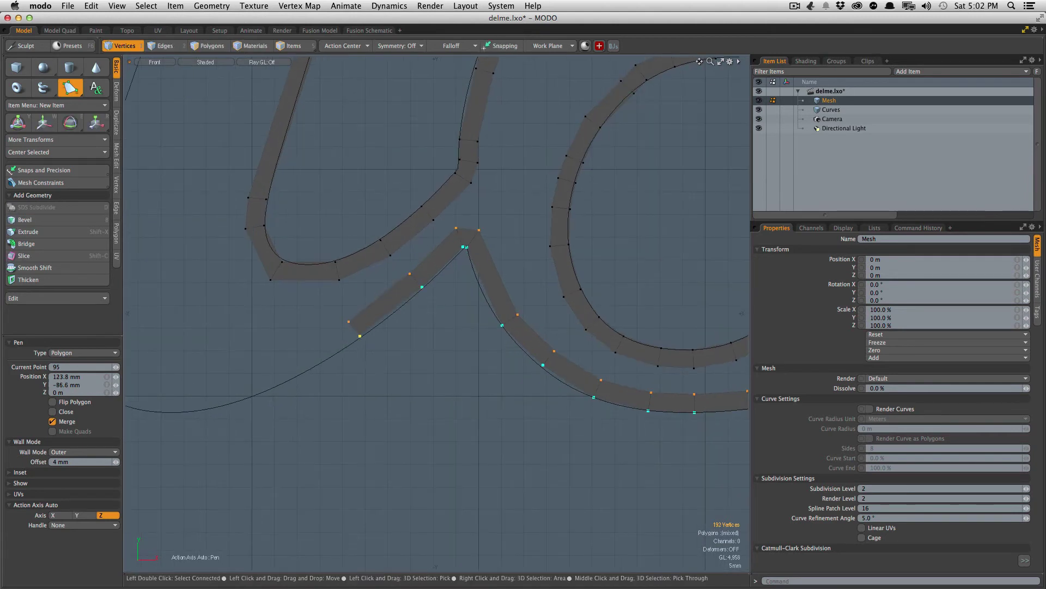
click(268, 390)
alt+drag(269, 390, 527, 397)
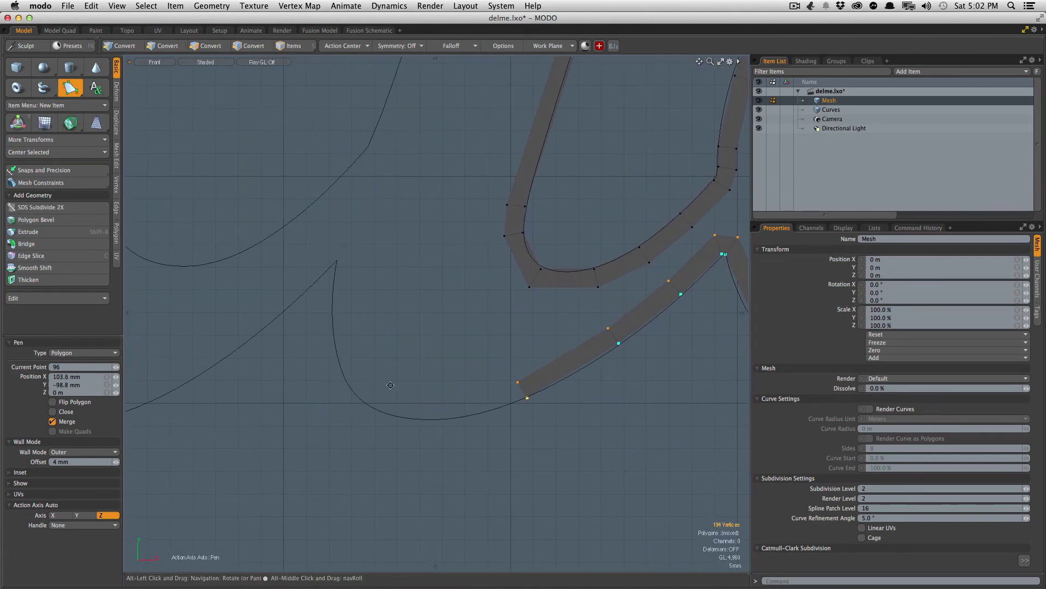
Step: Round the bottom of that stroke's curve and bring the wall strip up to the notch tip near X 63 mm
click(474, 412)
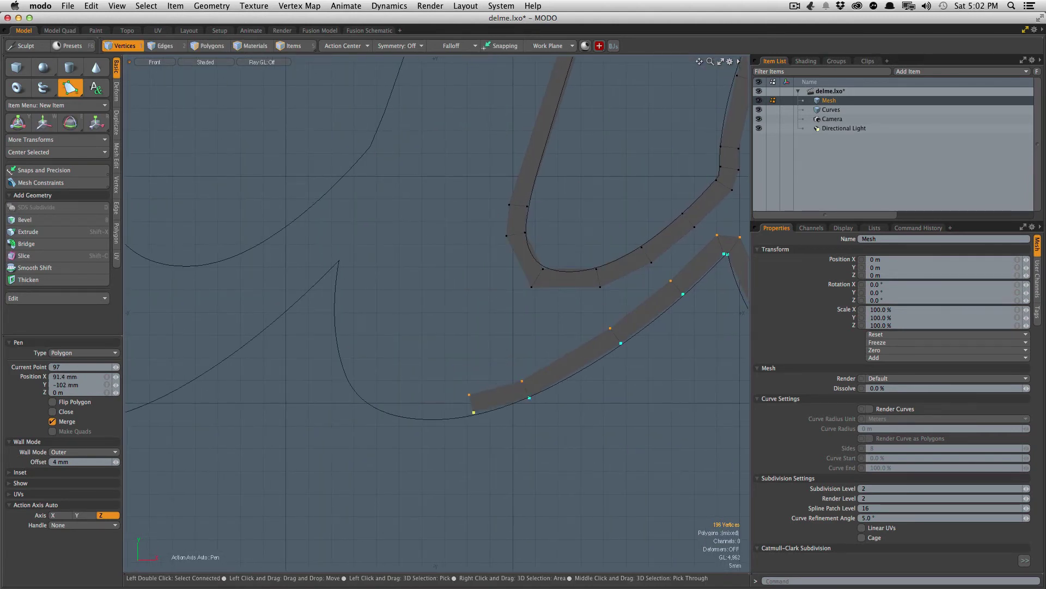
click(410, 417)
click(365, 393)
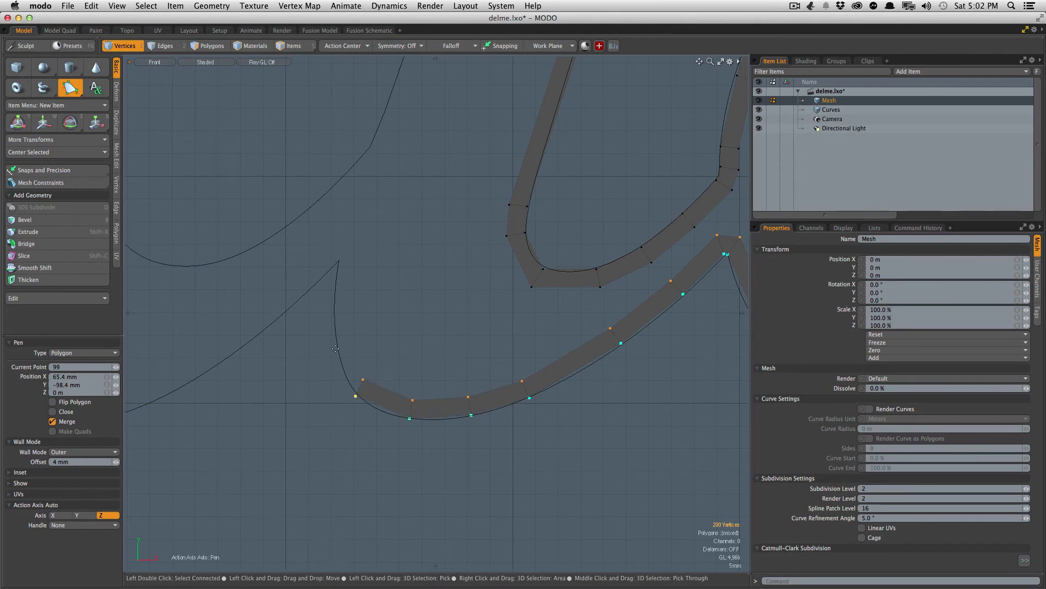
click(337, 332)
click(334, 294)
click(343, 261)
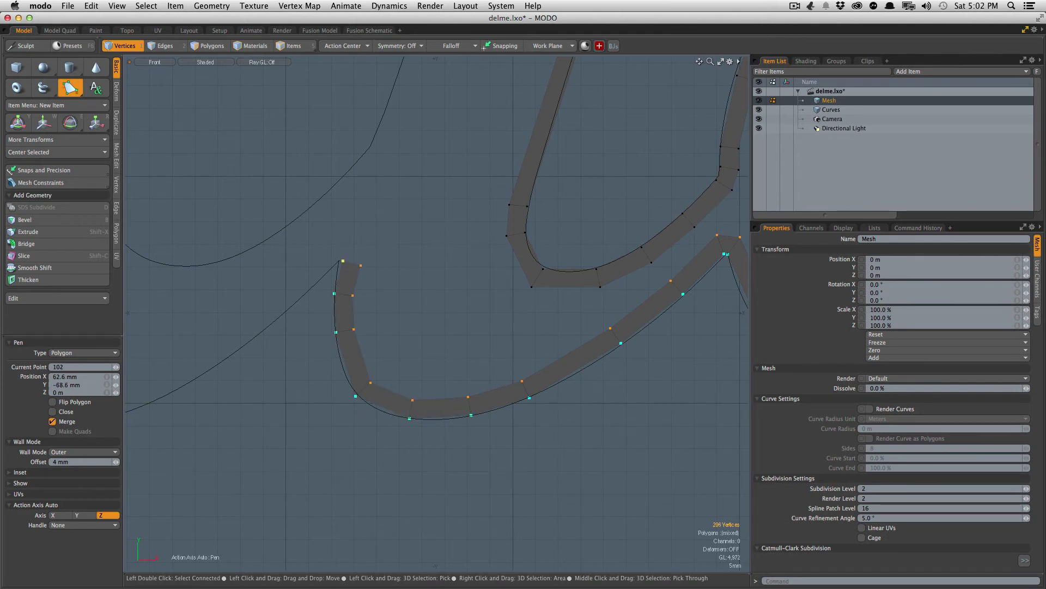
Step: Turn the wall strip around the notch near X 61 mm and extend it down-left to about X 43 mm, Y -84 mm
ctrl+alt+drag(349, 250, 332, 254)
drag(317, 266, 317, 270)
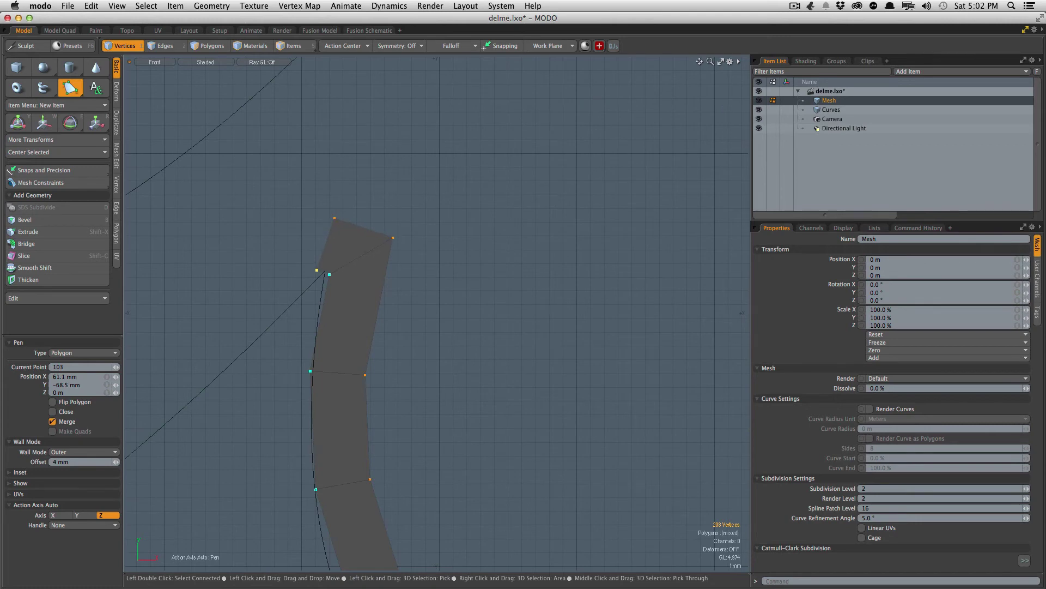
drag(279, 318, 262, 336)
ctrl+alt+drag(390, 266, 324, 333)
mouse_move(323, 332)
alt+mouse_down()
mouse_move(432, 306)
mouse_move(307, 367)
mouse_move(339, 326)
alt+mouse_up()
alt+drag(339, 325, 460, 268)
click(434, 321)
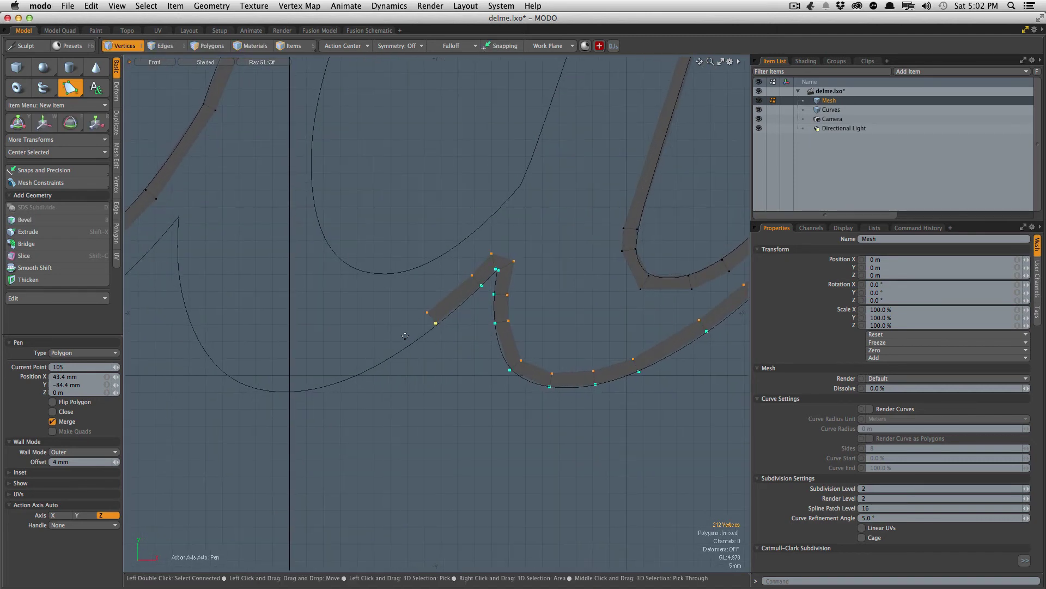
Step: Sweep the wall strip around the lower curve crossing the vertical axis and up its left side to about X -34 mm, Y -61 mm
click(394, 354)
click(325, 386)
click(277, 390)
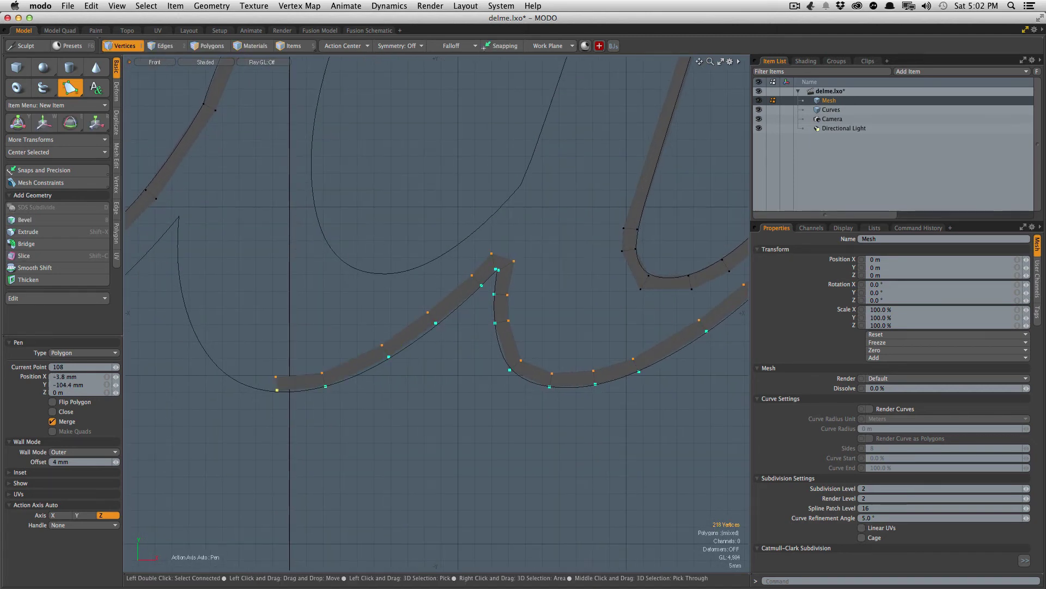
click(221, 359)
alt+drag(198, 303, 314, 418)
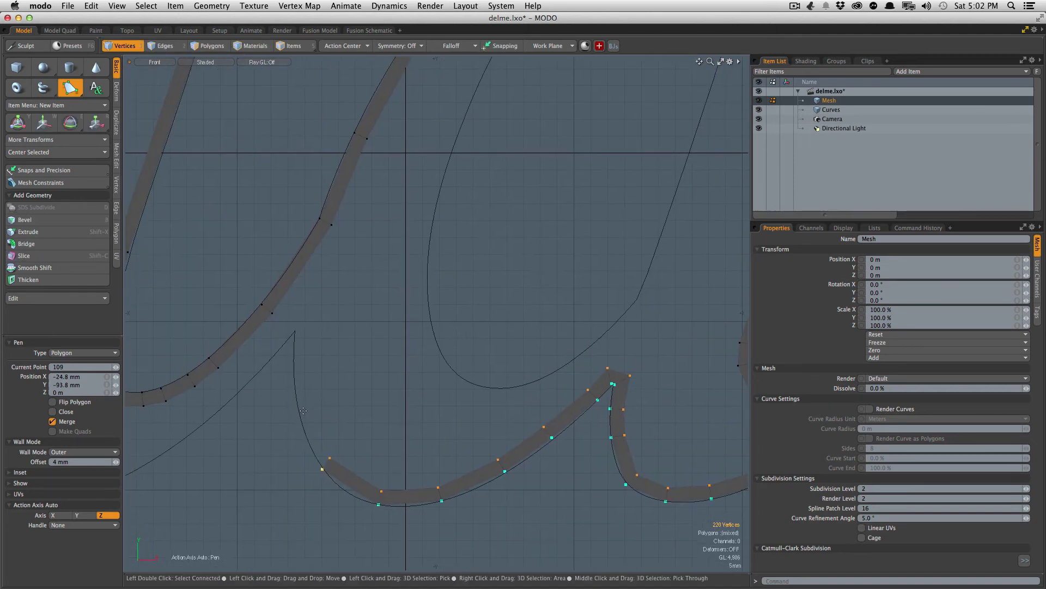
click(301, 413)
click(291, 358)
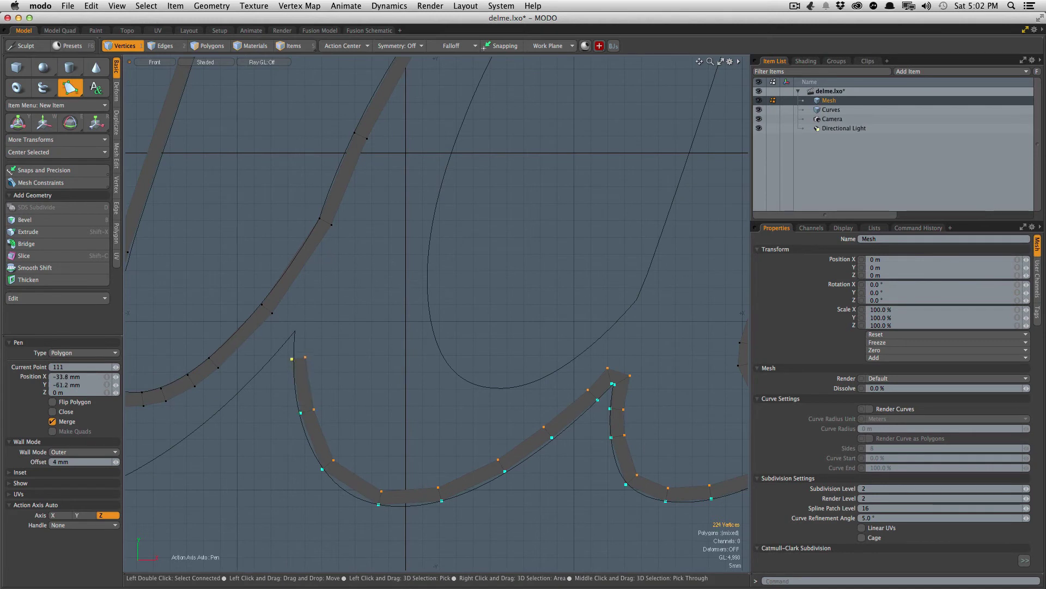
Step: Wrap the wall strip around the pointed notch near X -34 mm and start down the adjoining stroke to about X -49 mm
scroll(292, 332, up, 3)
click(290, 321)
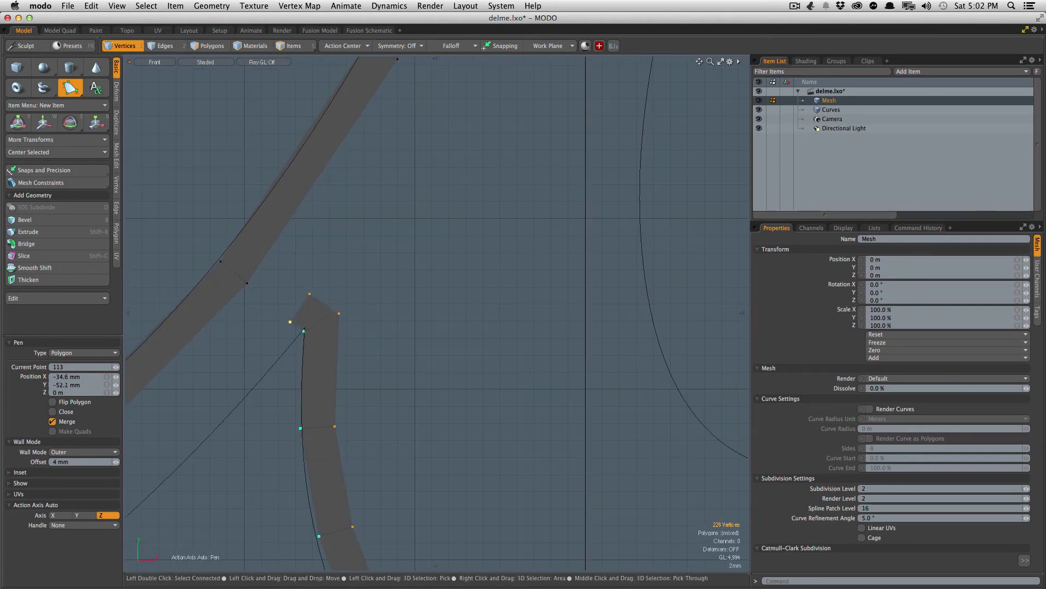
click(233, 402)
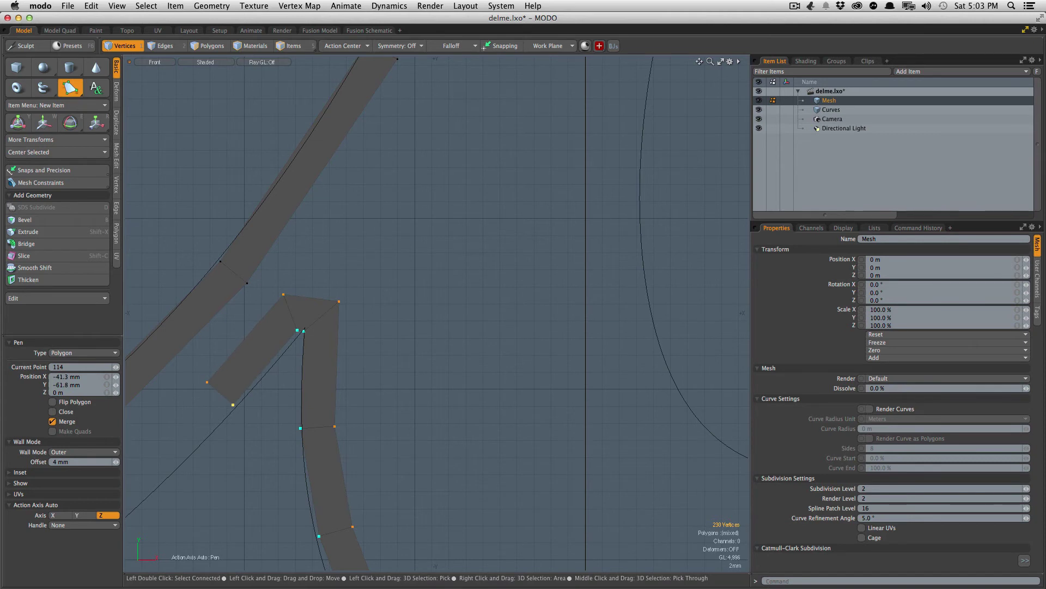
scroll(305, 330, down, 3)
alt+drag(303, 330, 396, 277)
click(327, 348)
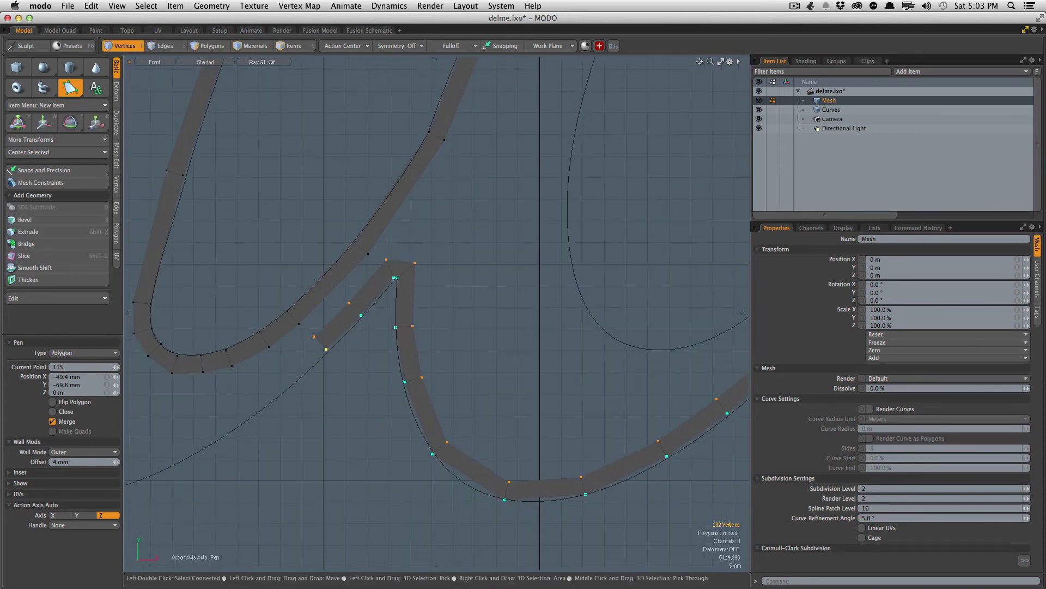
Step: Continue the wall strip down the underside of the long connecting stroke to about X -91 mm, Y -100 mm
click(291, 380)
drag(259, 403, 252, 417)
alt+drag(252, 417, 370, 369)
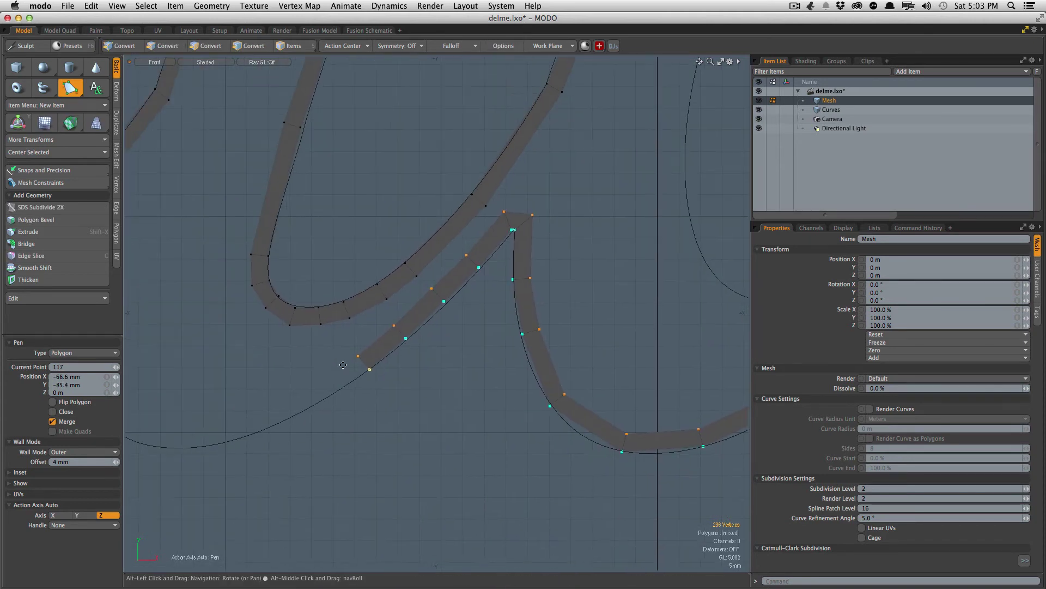
click(330, 389)
click(267, 427)
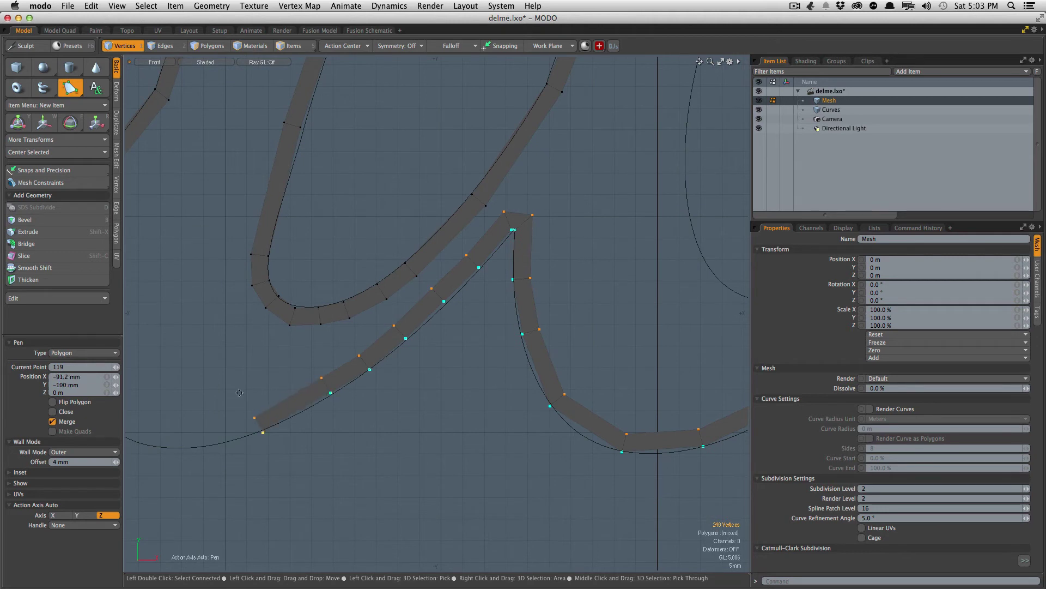
Step: Carry the wall strip around the next bottom curve and up its left side to the notch tip near X -128 mm
alt+shift+drag(240, 392, 499, 348)
click(407, 396)
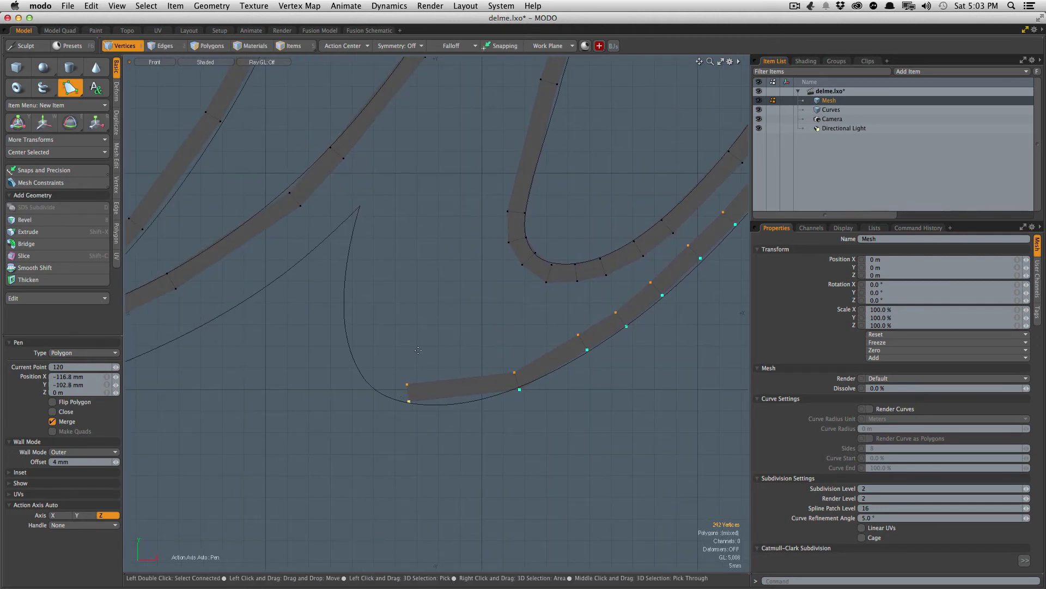
click(347, 338)
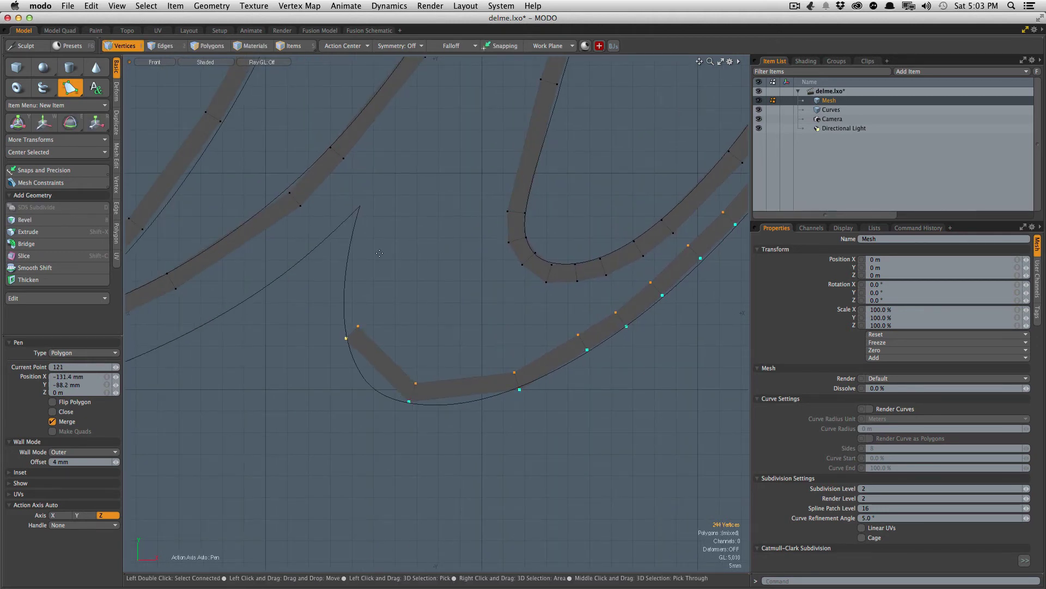
click(350, 255)
alt+shift+drag(321, 220, 331, 256)
key(space)
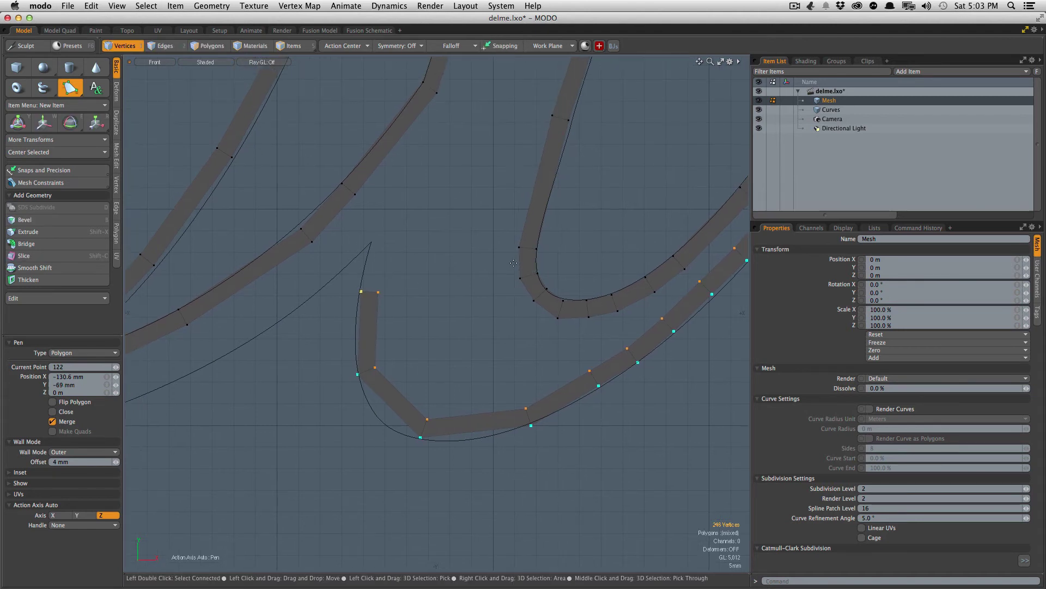
click(374, 243)
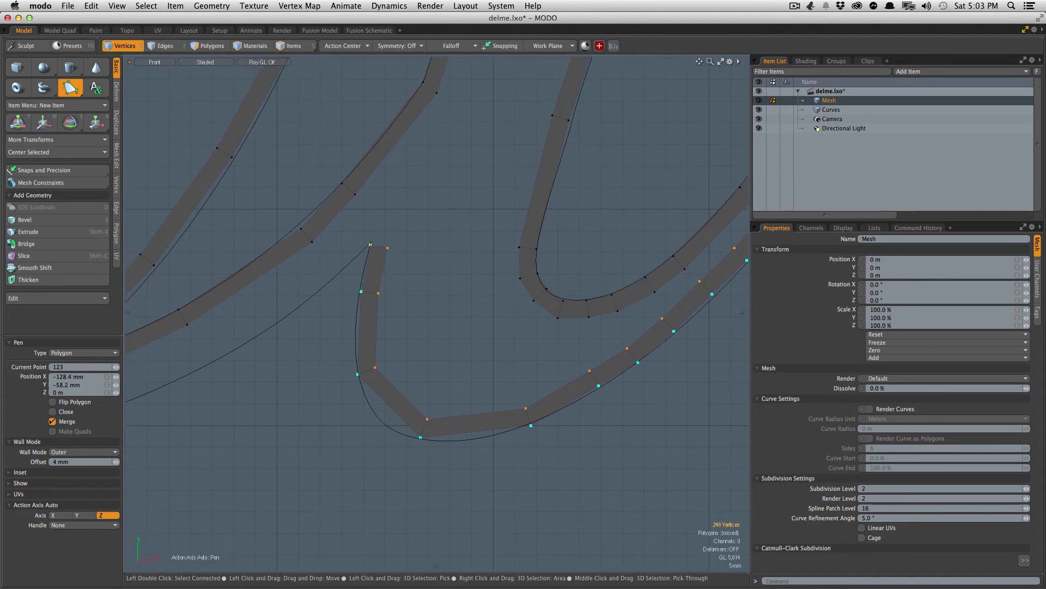
Step: Wrap the wall strip around the pointed notch near X -129 mm and down the adjoining stroke to about X -165 mm, Y -84 mm
scroll(377, 232, up, 5)
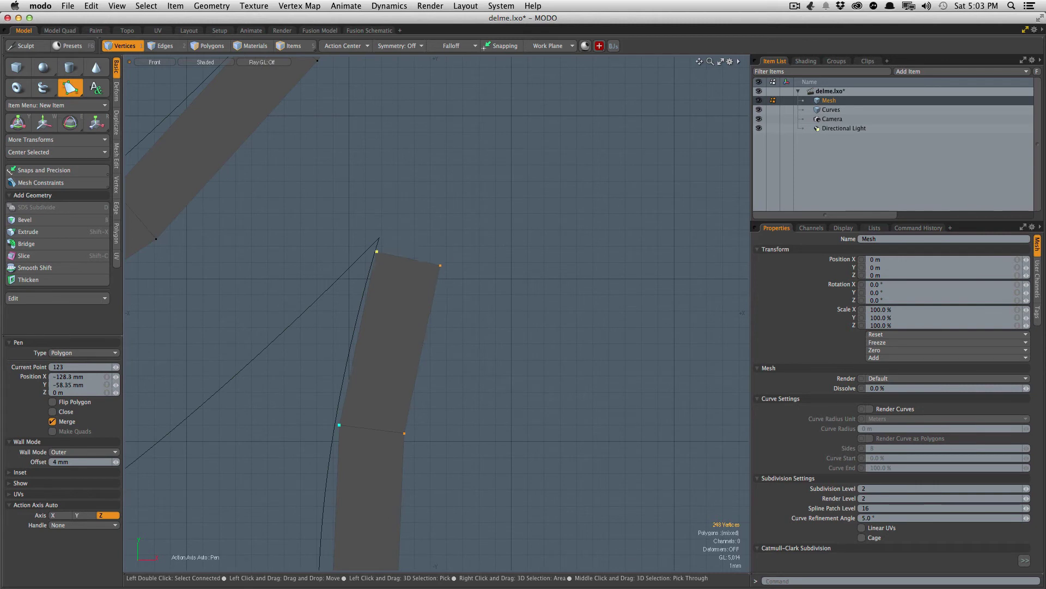
click(379, 244)
scroll(374, 244, down, 3)
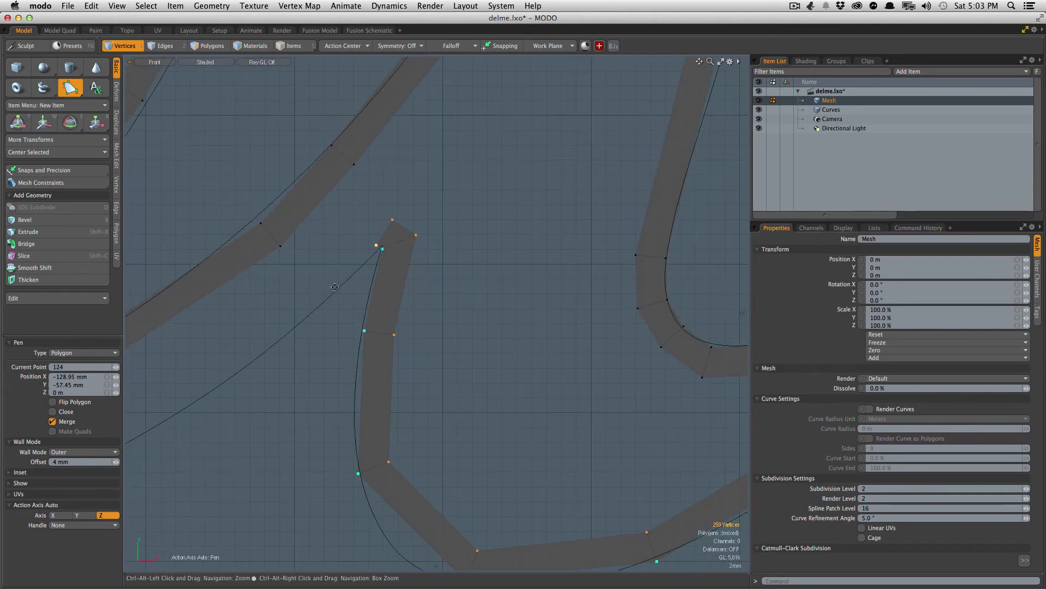
alt+shift+drag(373, 245, 442, 234)
click(381, 283)
scroll(504, 217, down, 3)
click(358, 313)
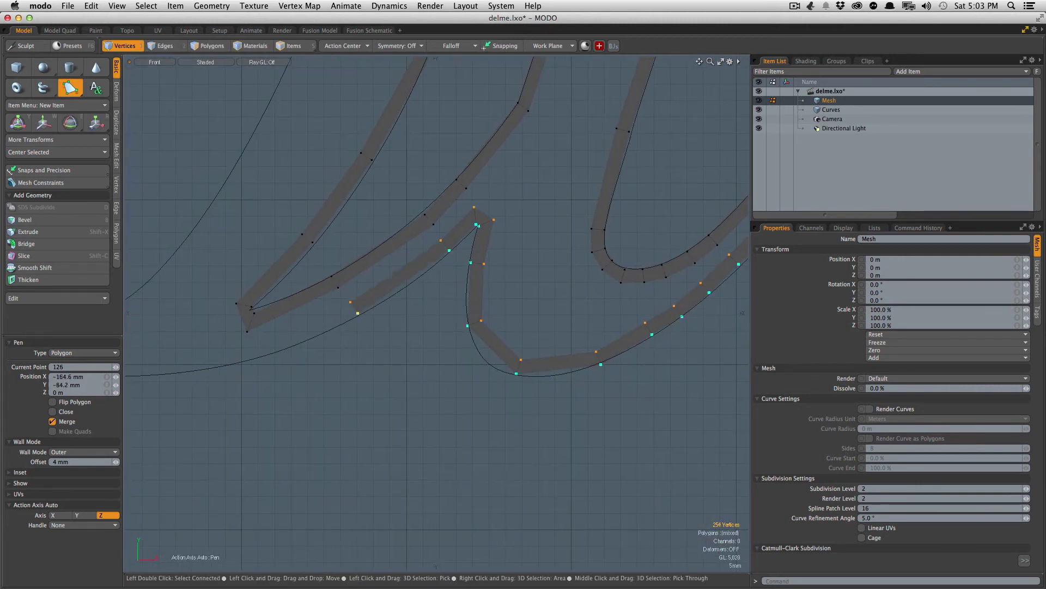
Step: Continue the wall strip along the underside of the p's bowl to about X -265 mm, Y -95 mm
click(257, 360)
alt+shift+drag(225, 353, 490, 330)
click(440, 351)
click(367, 348)
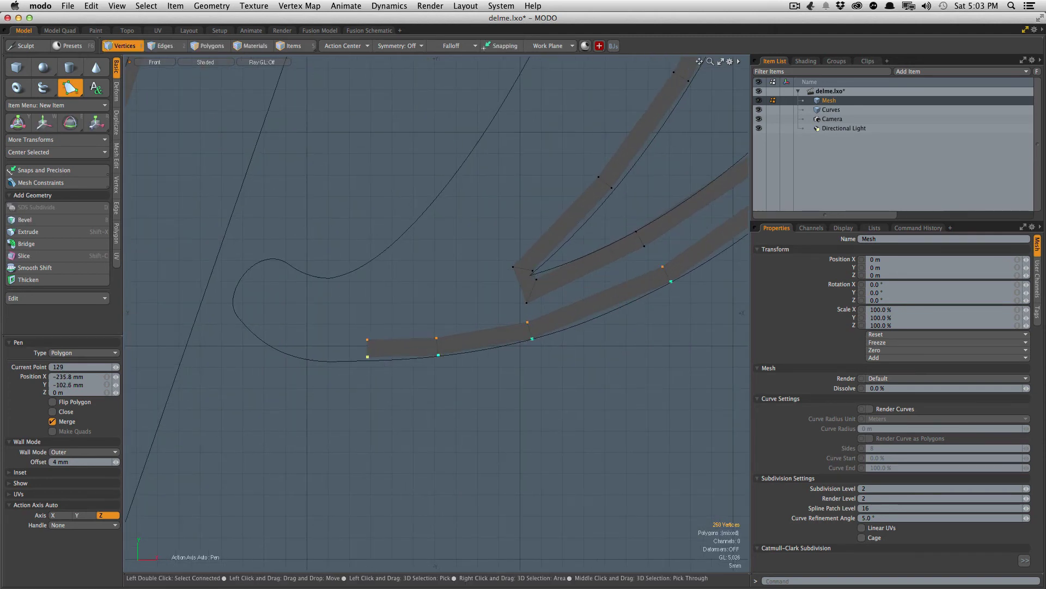
click(294, 354)
click(247, 321)
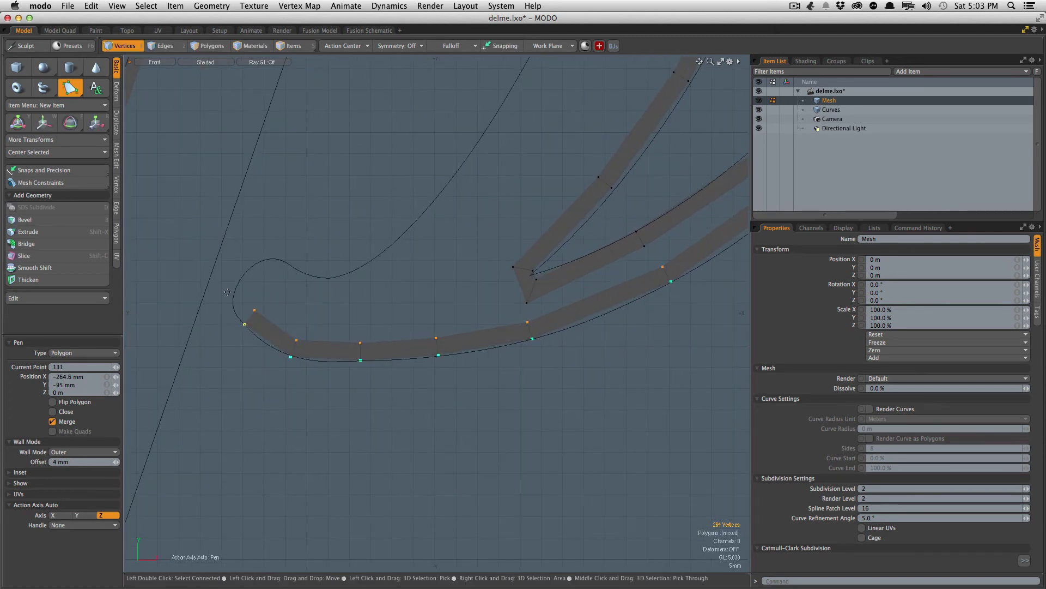
Step: Curl the wall strip around the rounded tip of the p's bowl and back to about X -230 mm, Y -77 mm
click(238, 285)
click(281, 262)
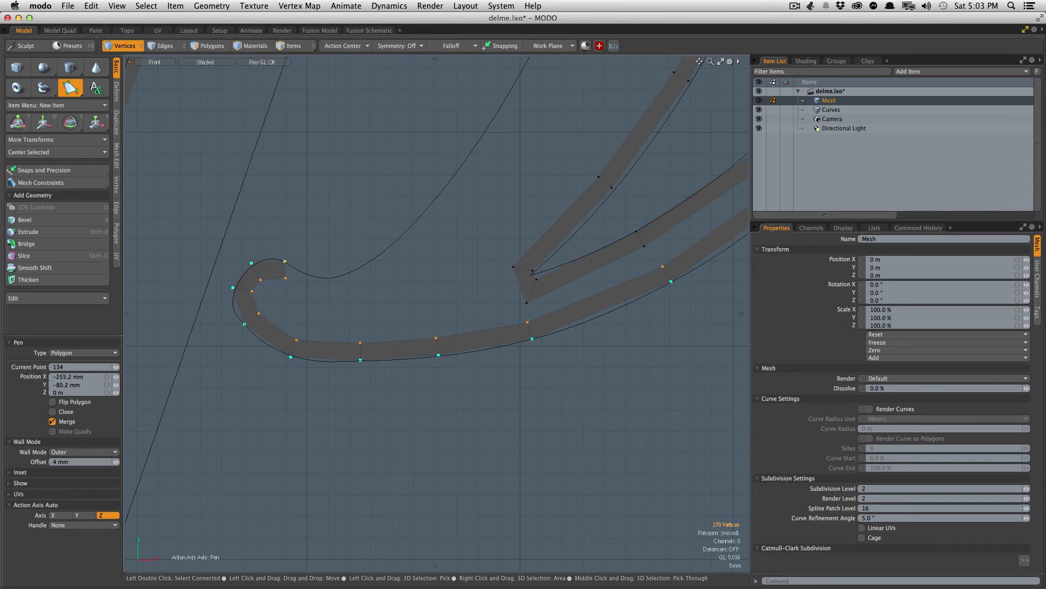
click(348, 276)
click(394, 253)
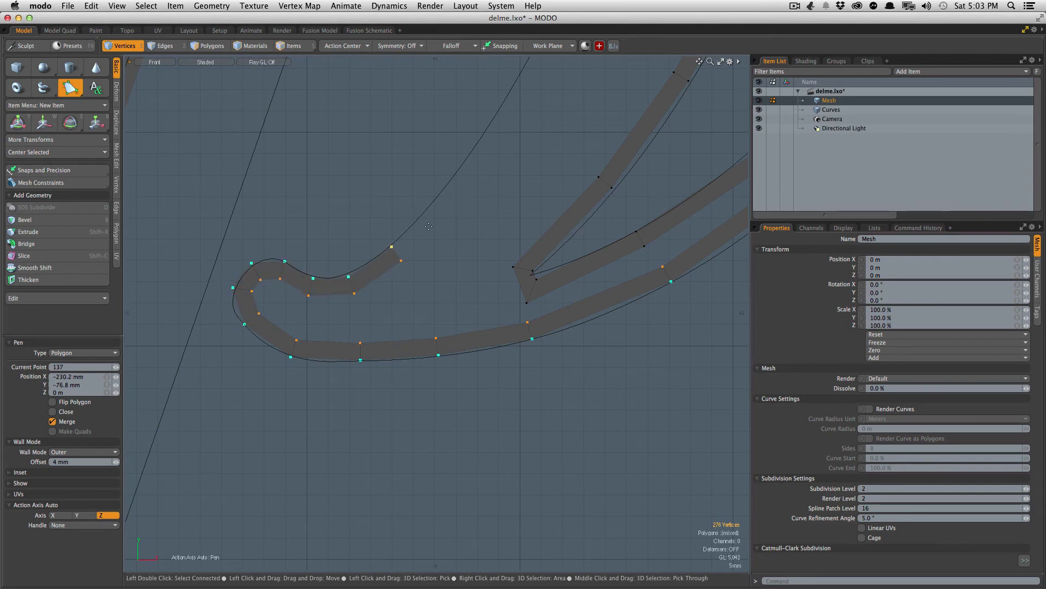
Step: Run the wall strip up the inner curve of the p's bowl to about X -194 mm, Y -25 mm
click(443, 191)
alt+drag(452, 204, 420, 294)
scroll(420, 294, down, 3)
click(449, 253)
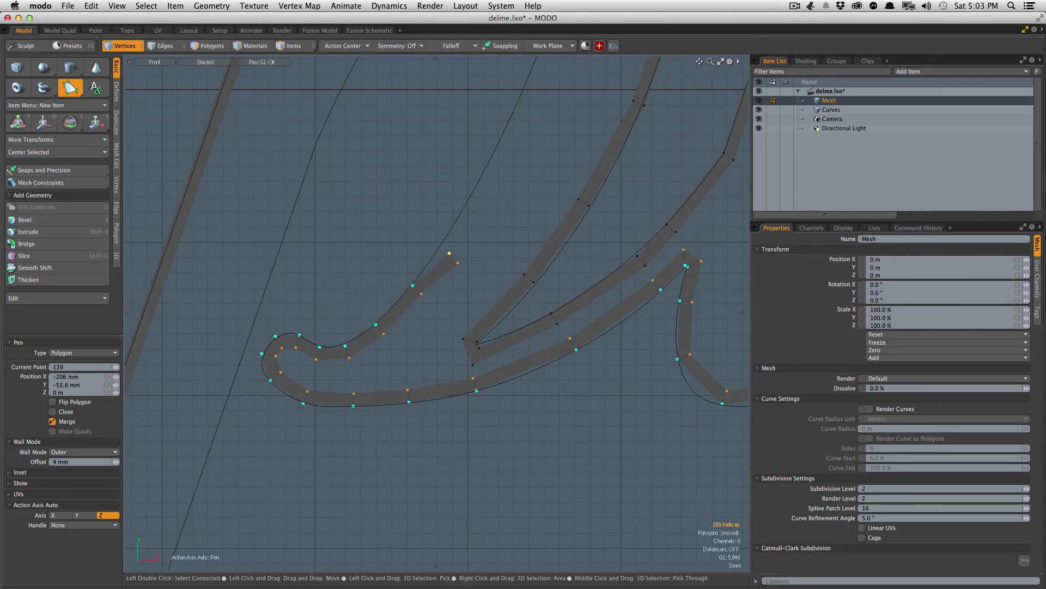
click(489, 166)
scroll(488, 166, up, 3)
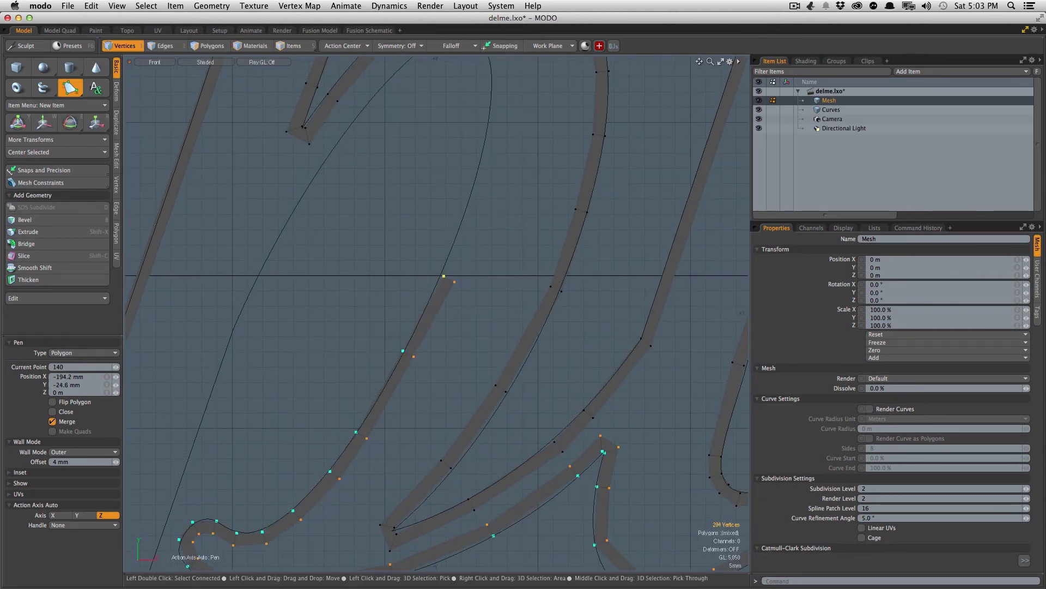
Step: Carry the wall strip up the bowl's inner right side and over its top to about X -180 mm, Y 79 mm
alt+drag(458, 216, 397, 362)
click(413, 338)
click(431, 270)
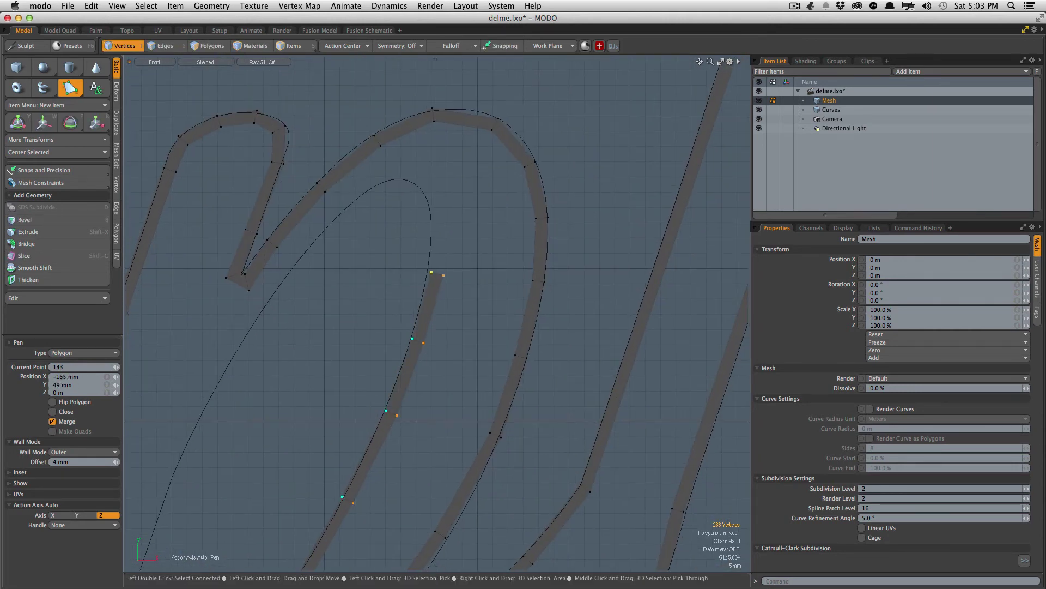
click(439, 233)
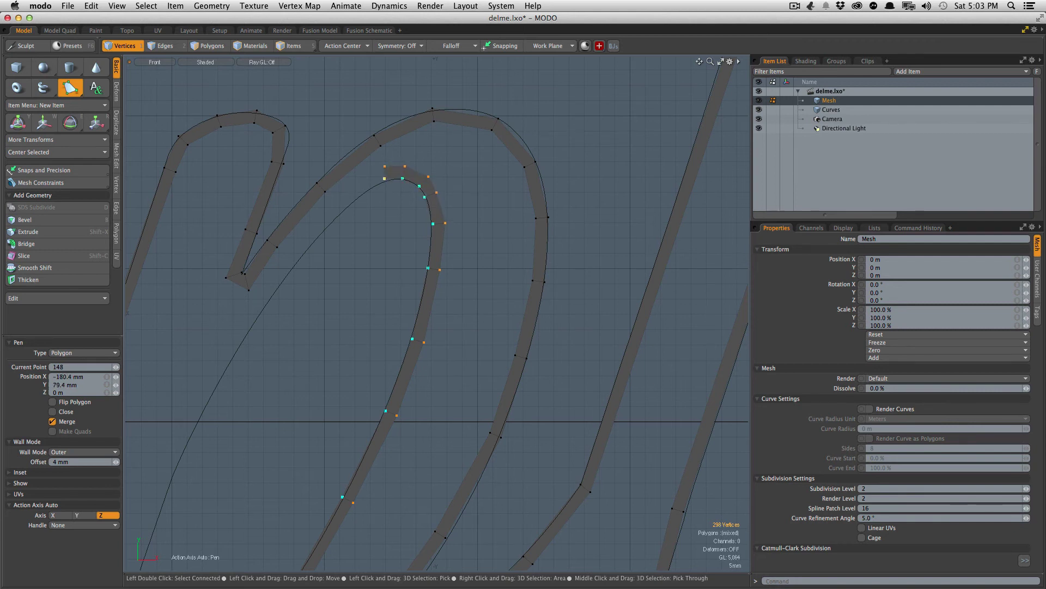
Step: Bring the wall strip down the inner left side of the p's bowl to about X -252 mm, Y -17 mm
click(338, 213)
click(296, 259)
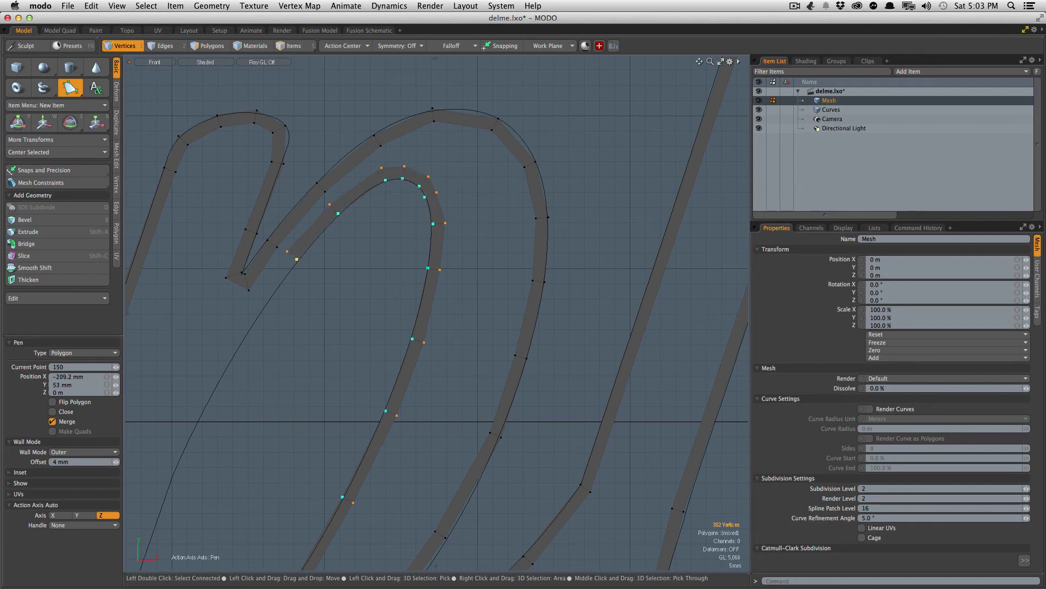
click(271, 304)
alt+drag(270, 304, 343, 255)
ctrl+alt+drag(370, 306, 349, 305)
mouse_move(349, 360)
alt+mouse_down()
mouse_move(445, 67)
mouse_move(318, 415)
alt+mouse_up()
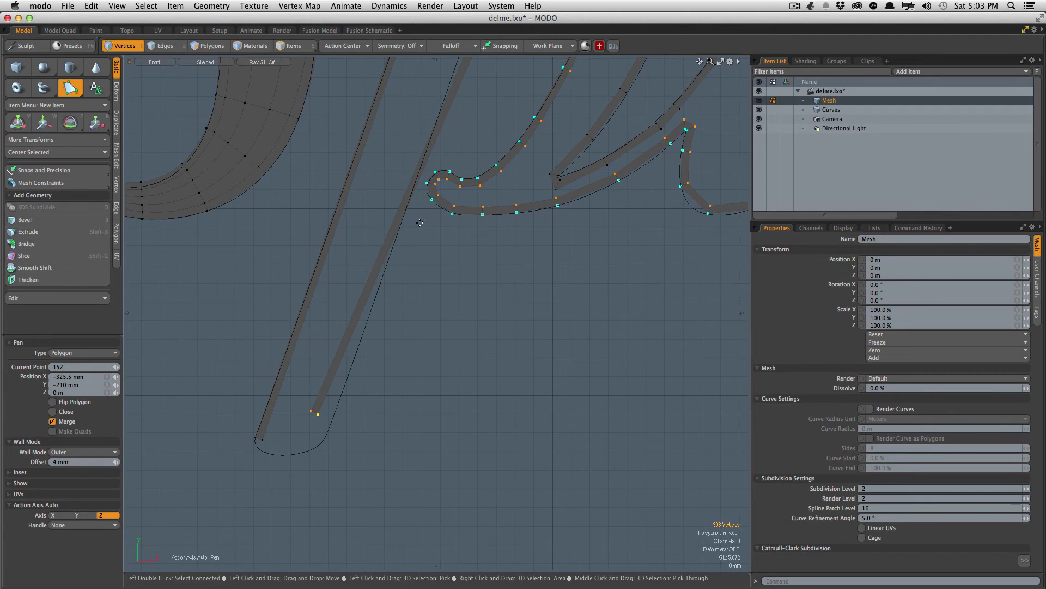
alt+drag(420, 222, 348, 334)
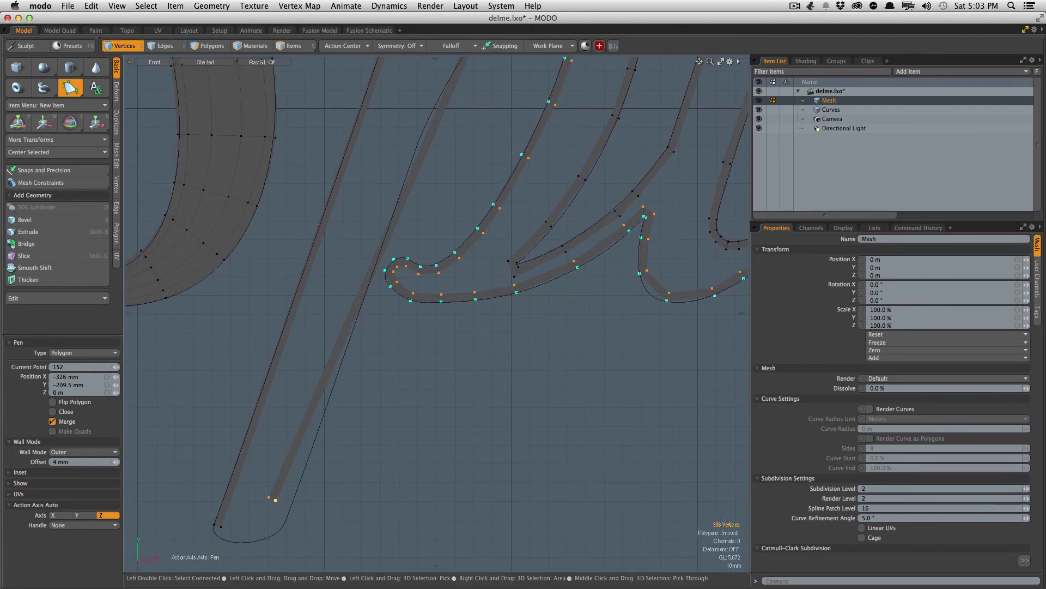
mouse_move(275, 499)
mouse_down()
mouse_move(423, 215)
mouse_move(420, 171)
mouse_up()
mouse_move(433, 156)
alt+mouse_down()
mouse_move(352, 315)
mouse_move(357, 251)
alt+mouse_up()
click(332, 299)
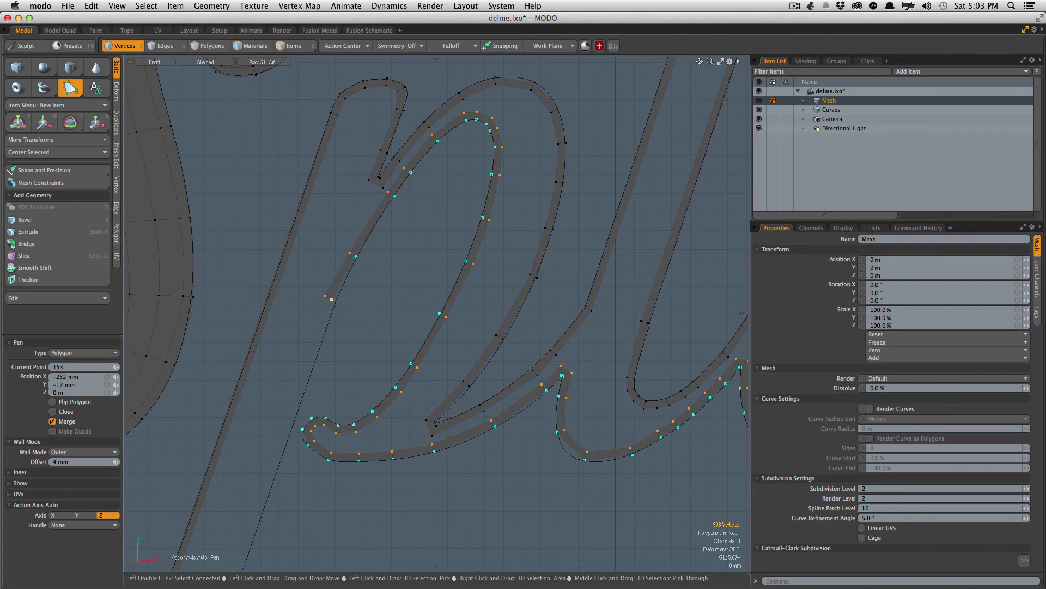
Step: Extend the wall strip down the right side of the p's stem to about X -298 mm, Y -153 mm
click(293, 409)
drag(293, 420, 292, 420)
alt+drag(293, 419, 348, 242)
mouse_move(291, 380)
mouse_down()
mouse_move(270, 465)
mouse_move(302, 375)
mouse_up()
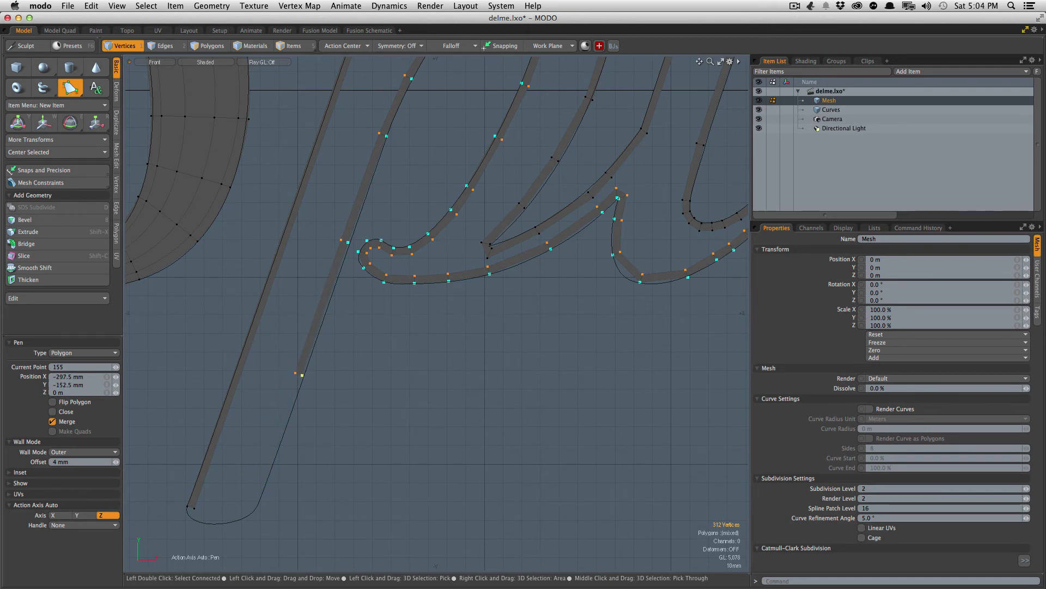
Step: Round the bottom of the p's stem with the wall strip to about X -354 mm, Y -231 mm and finish the Pen tool
click(263, 473)
alt+drag(222, 521, 333, 363)
scroll(329, 363, up, 3)
click(367, 354)
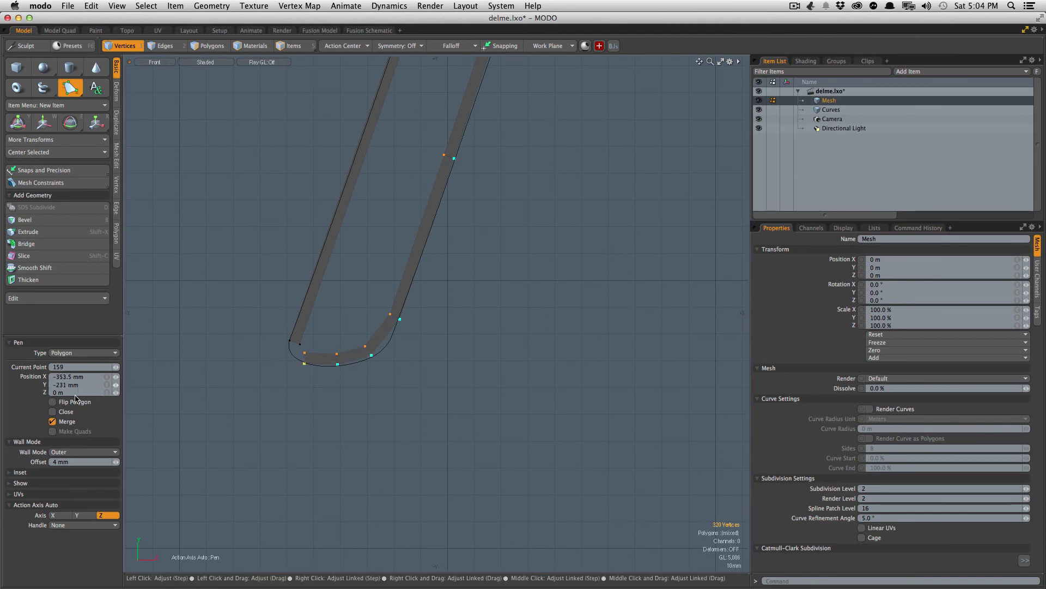
click(338, 364)
key(ctrl+z)
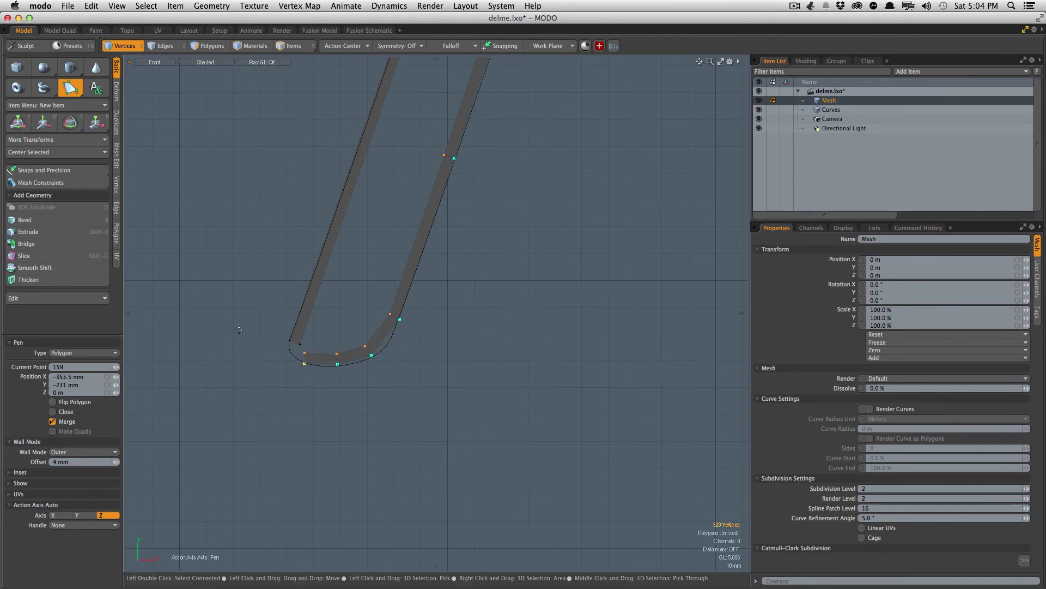
key(q)
click(394, 366)
Step: Select all connected polygons of the wall strip and inspect the outline of the lettering
scroll(417, 364, down, 3)
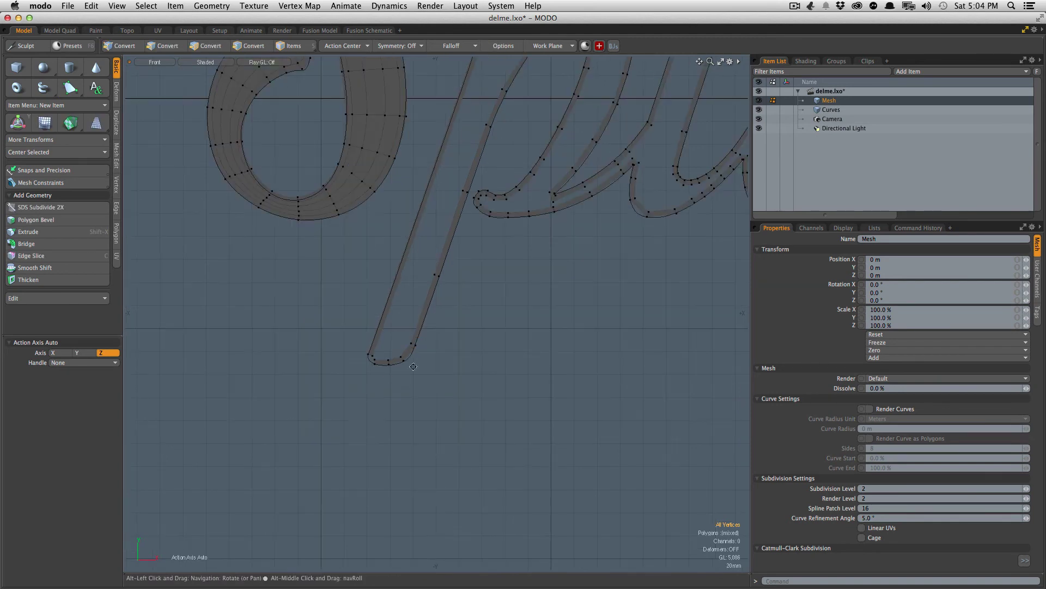
alt+drag(700, 291, 203, 421)
scroll(658, 277, up, 3)
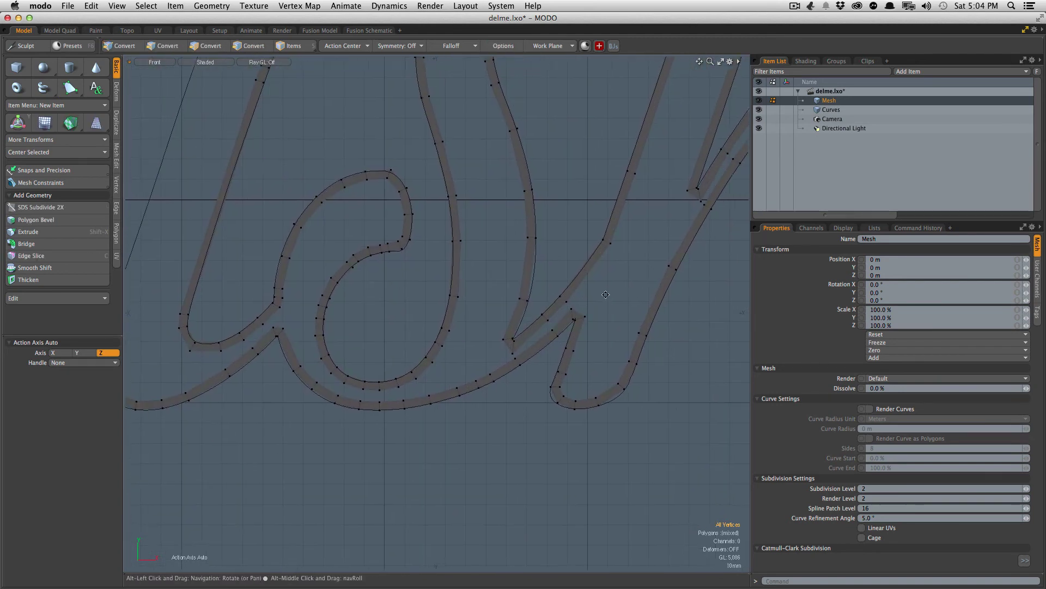
alt+drag(589, 293, 498, 325)
key(space)
key(space)
double_click(557, 346)
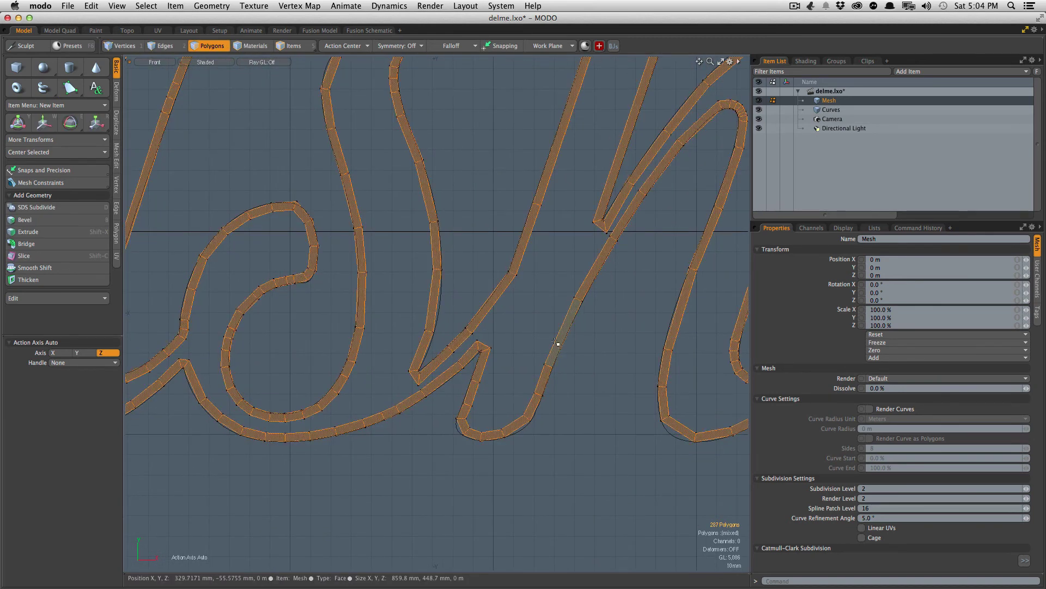
ctrl+alt+drag(568, 307, 538, 323)
scroll(539, 324, down, 3)
scroll(595, 243, up, 5)
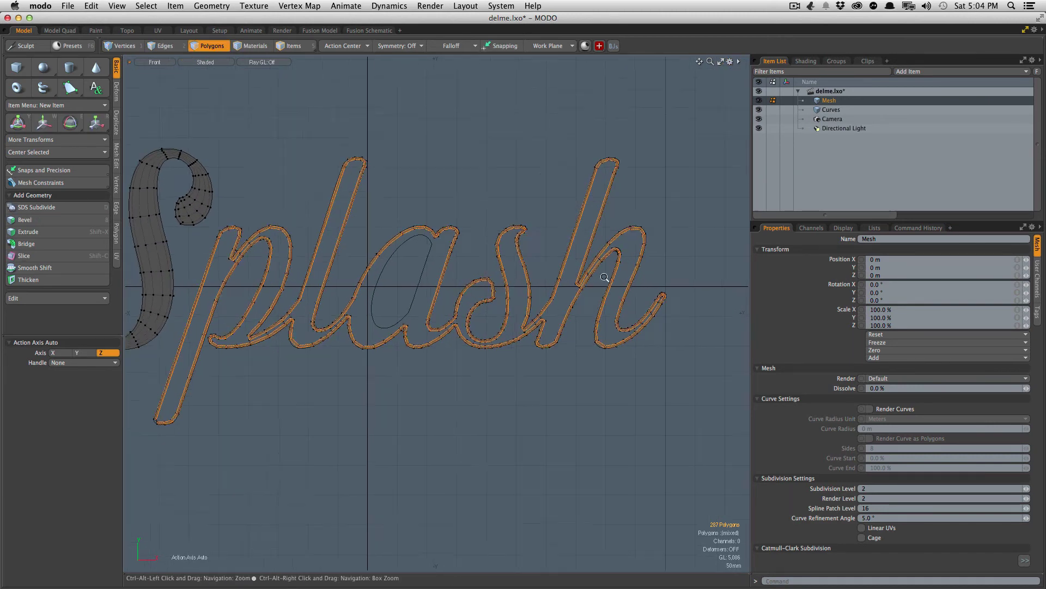
scroll(596, 243, up, 1)
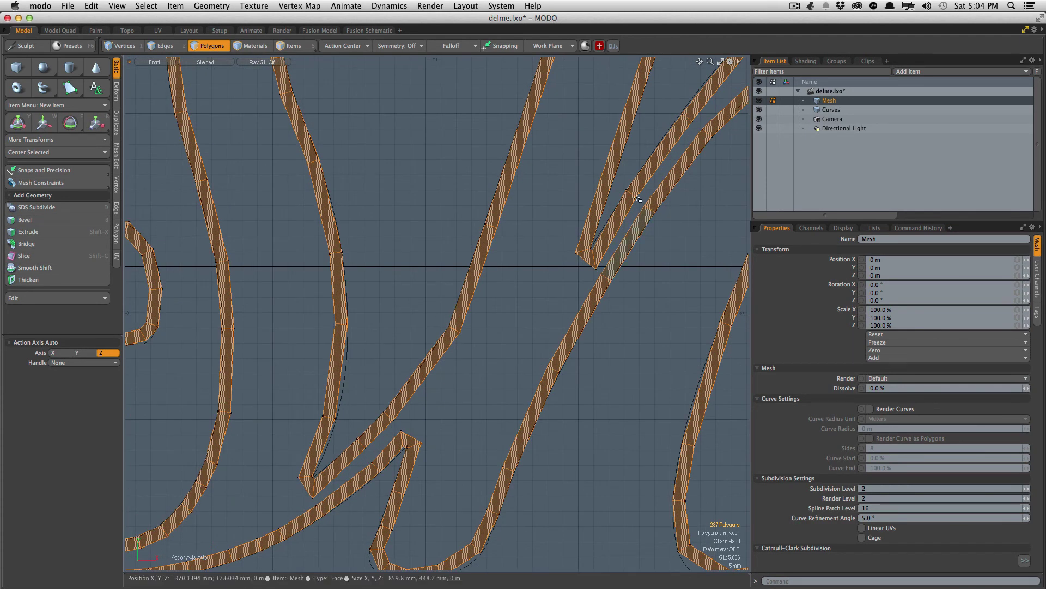
click(796, 5)
click(805, 40)
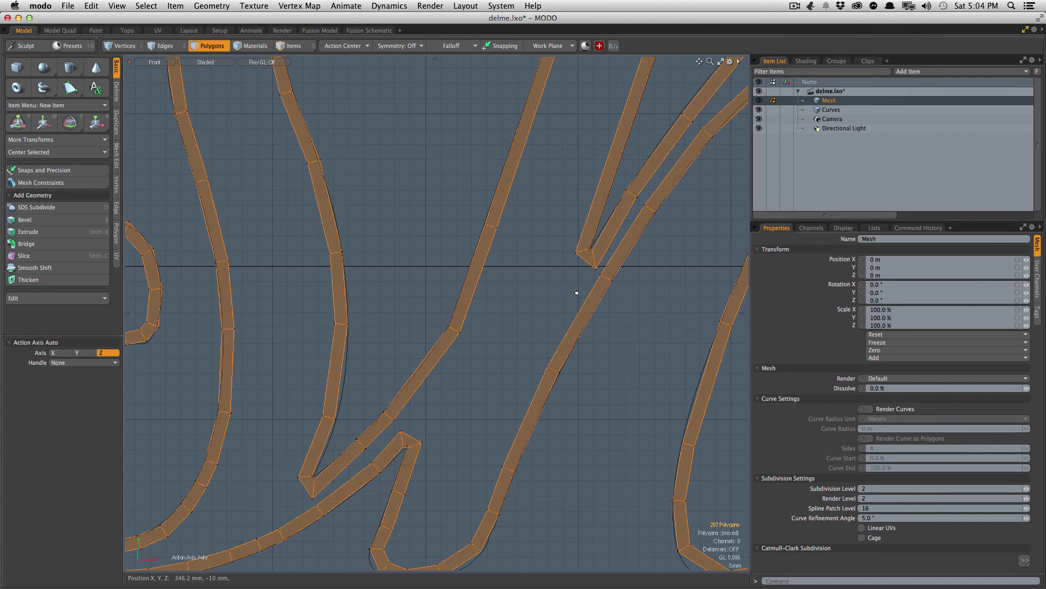
Step: Clear the polygon selection on the wall strip around the a and s
scroll(589, 309, down, 5)
alt+drag(588, 309, 625, 315)
click(423, 330)
ctrl+alt+drag(407, 347, 376, 368)
key(l)
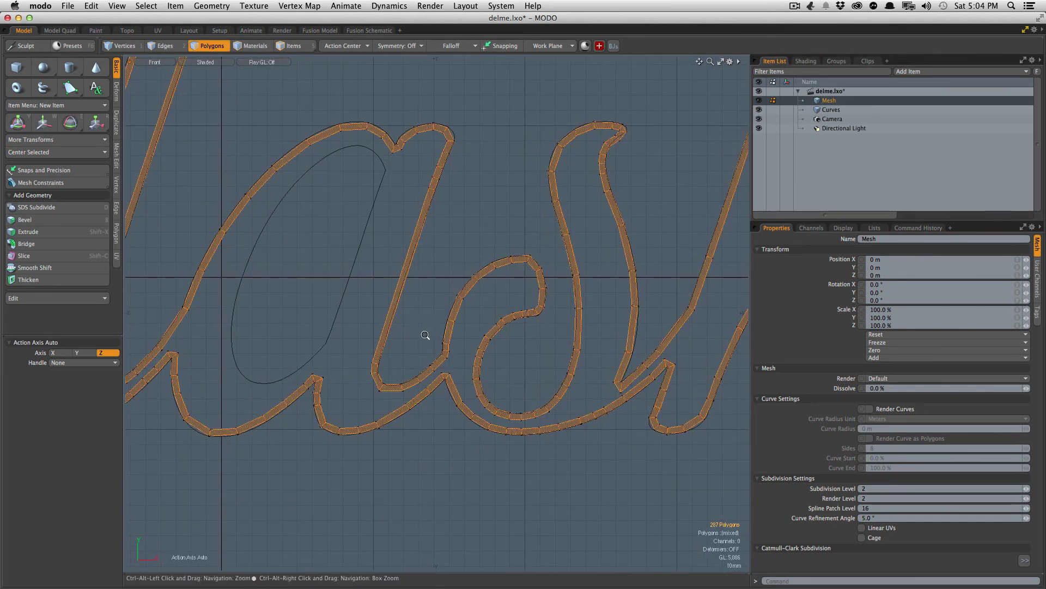
scroll(436, 381, down, 3)
click(465, 367)
Step: Examine how closely the wall strip follows the guide curves along the a, s and h
scroll(465, 367, up, 3)
scroll(647, 330, up, 2)
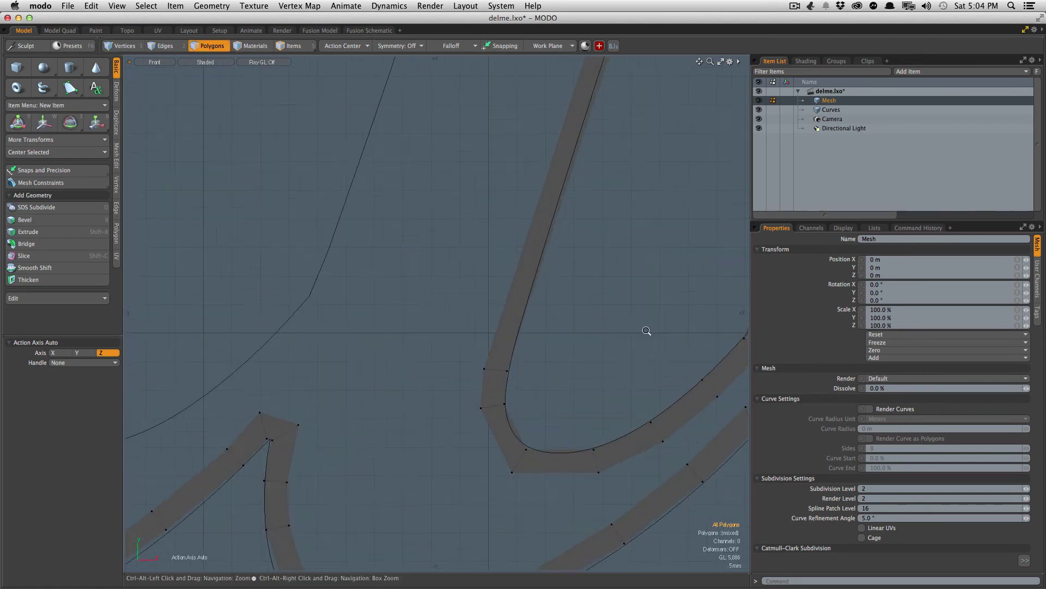
ctrl+alt+drag(647, 331, 376, 321)
alt+drag(562, 357, 360, 372)
alt+drag(482, 321, 324, 229)
scroll(501, 329, down, 2)
alt+drag(502, 329, 334, 376)
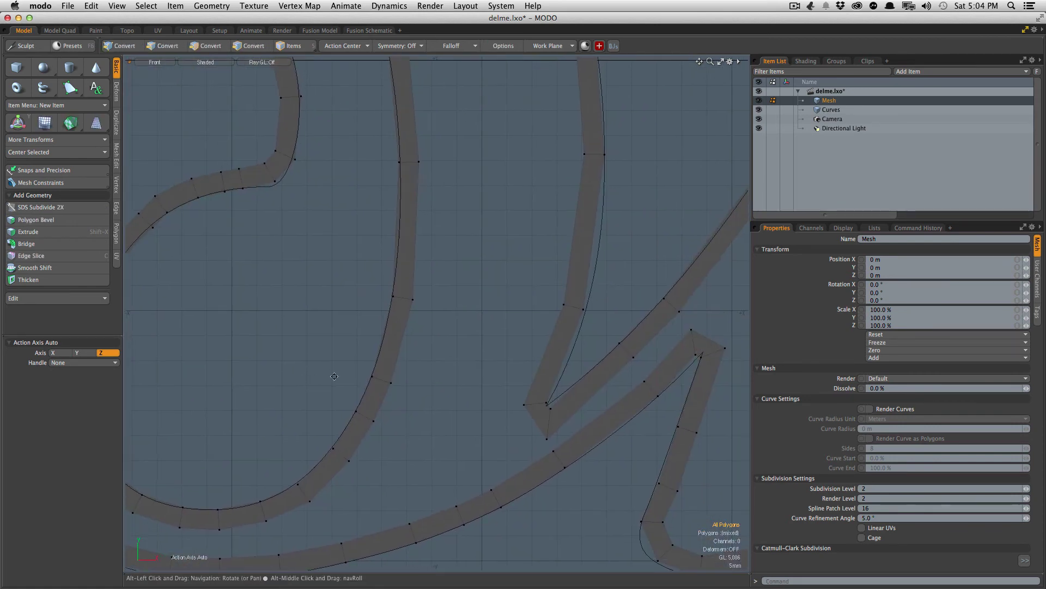
alt+drag(519, 381, 467, 383)
scroll(390, 446, down, 2)
alt+drag(414, 327, 354, 437)
alt+drag(422, 277, 338, 289)
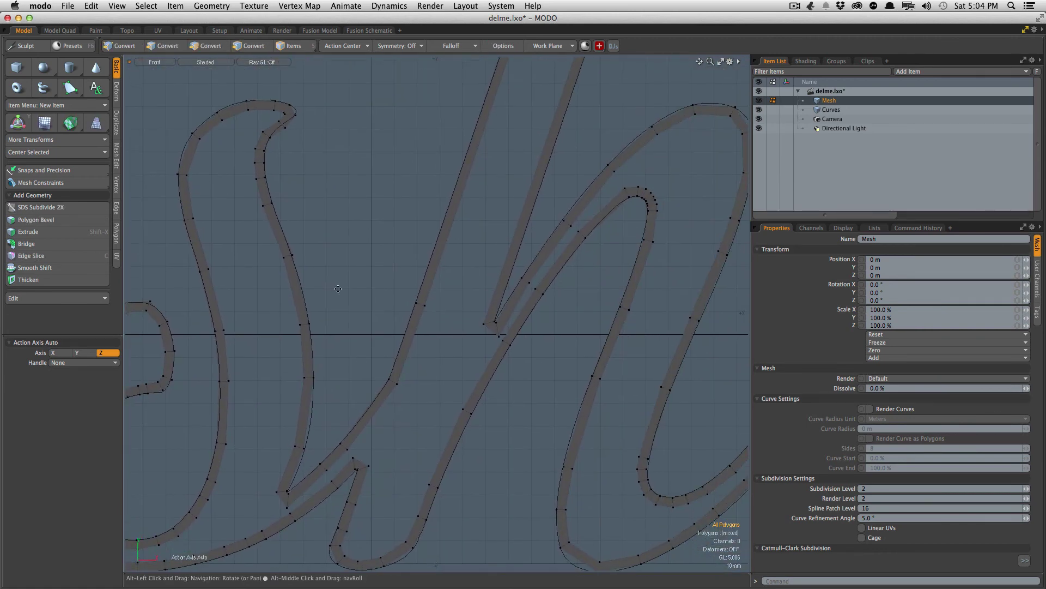
ctrl+alt+drag(447, 381, 401, 381)
mouse_move(488, 381)
alt+mouse_down()
mouse_move(457, 374)
mouse_move(501, 334)
mouse_move(561, 375)
alt+mouse_up()
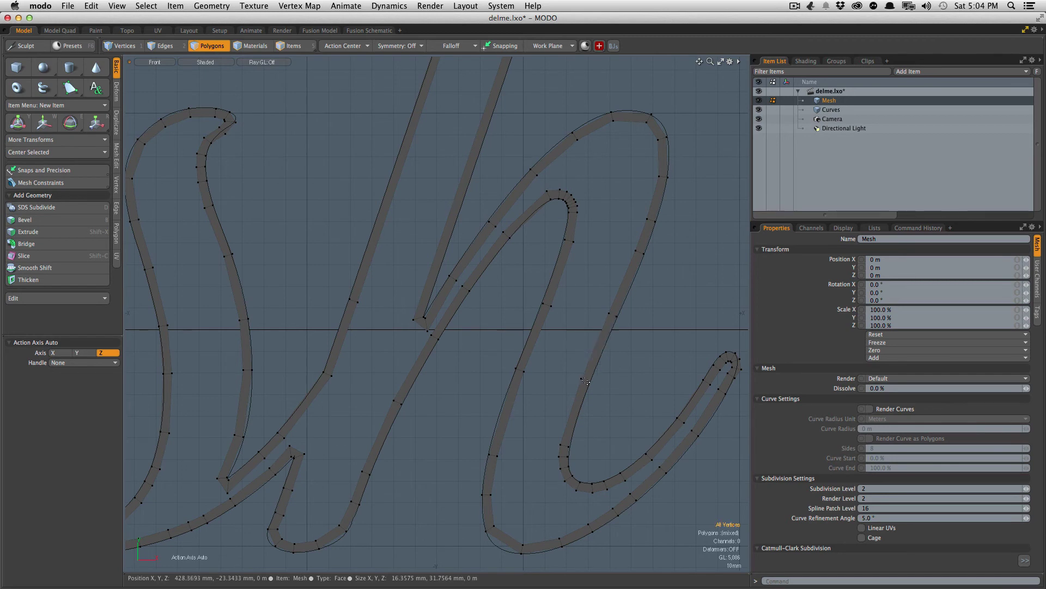
Step: Select two neighbouring cross edges on the h's right stroke and extend that edge selection along the strip through the s
key(2)
click(585, 380)
shift+click(612, 315)
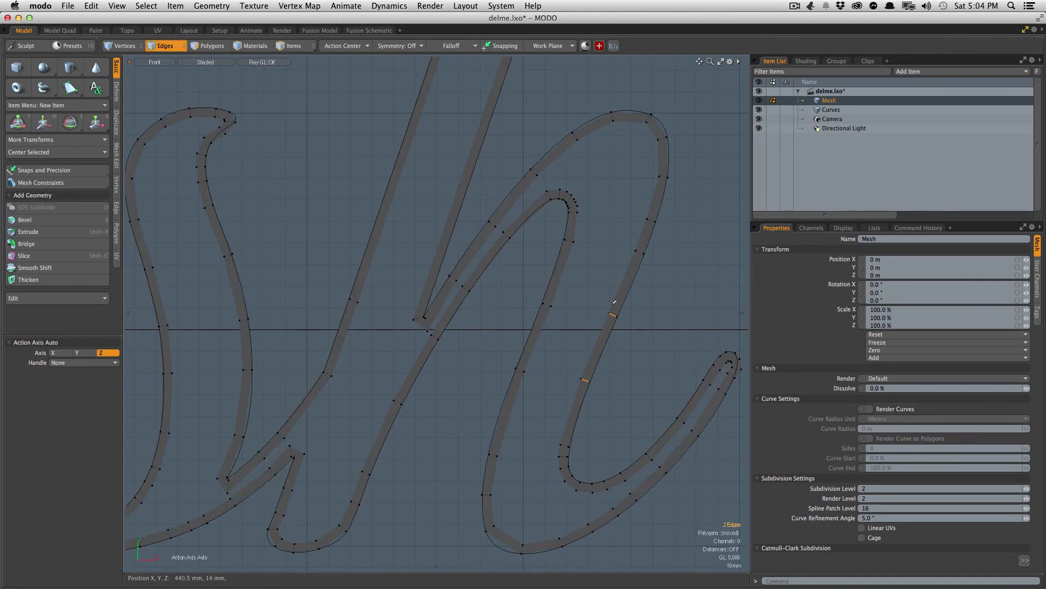
key(Up)
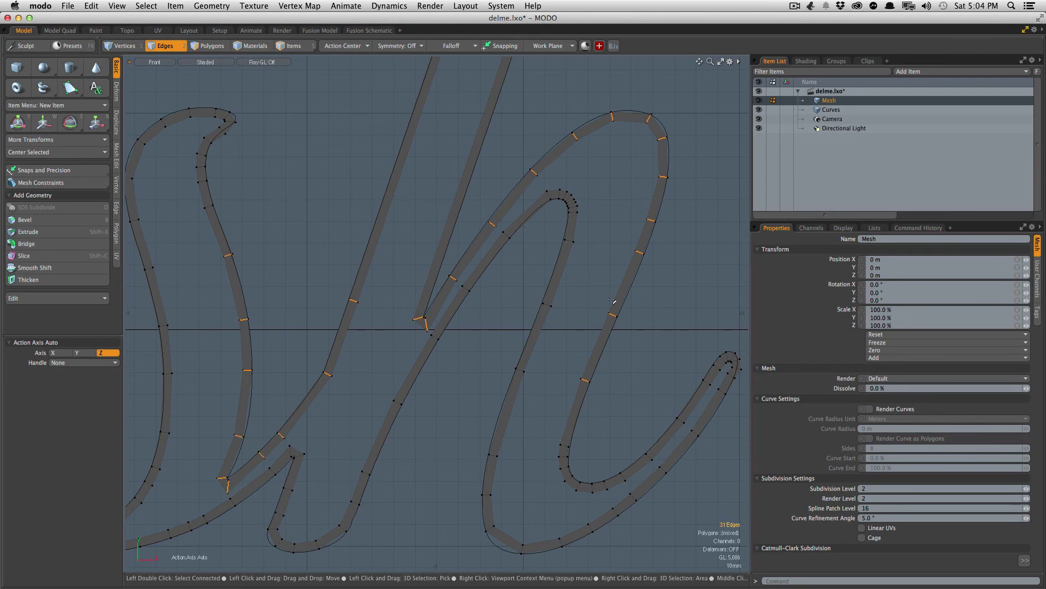
alt+shift+drag(250, 423, 587, 359)
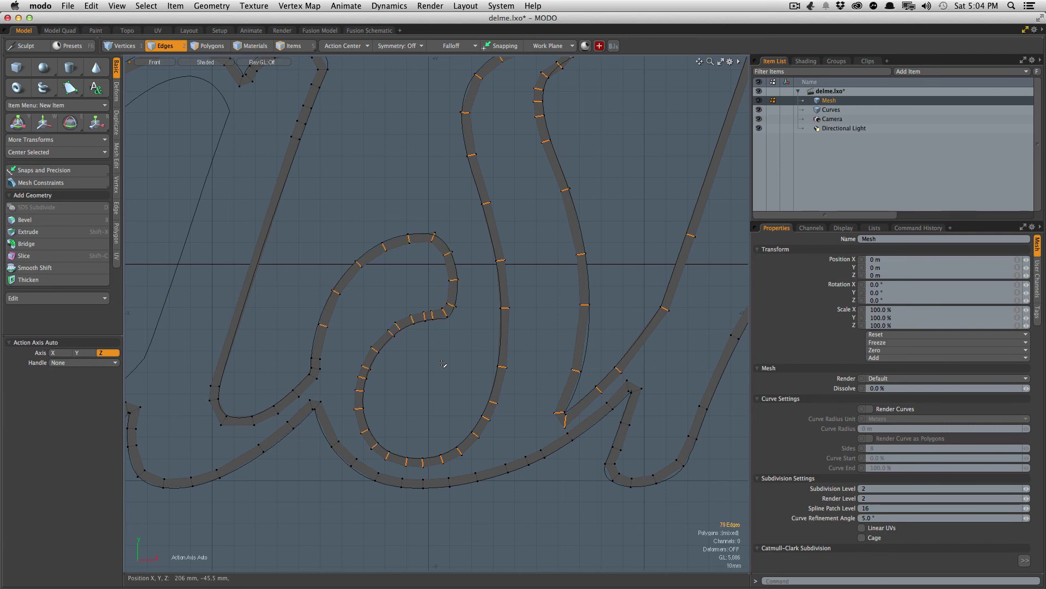
Step: Clear the edge selection and inspect the wall strip from the s back to the bottom of the p's stem
click(434, 203)
ctrl+alt+drag(475, 255, 428, 292)
scroll(427, 293, left, 11)
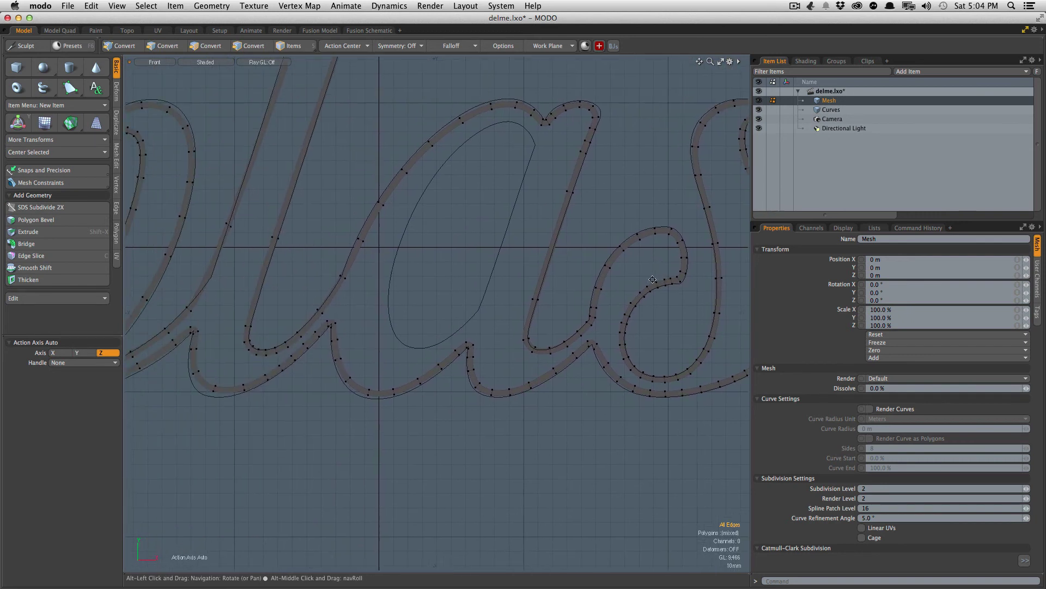
alt+drag(508, 318, 513, 316)
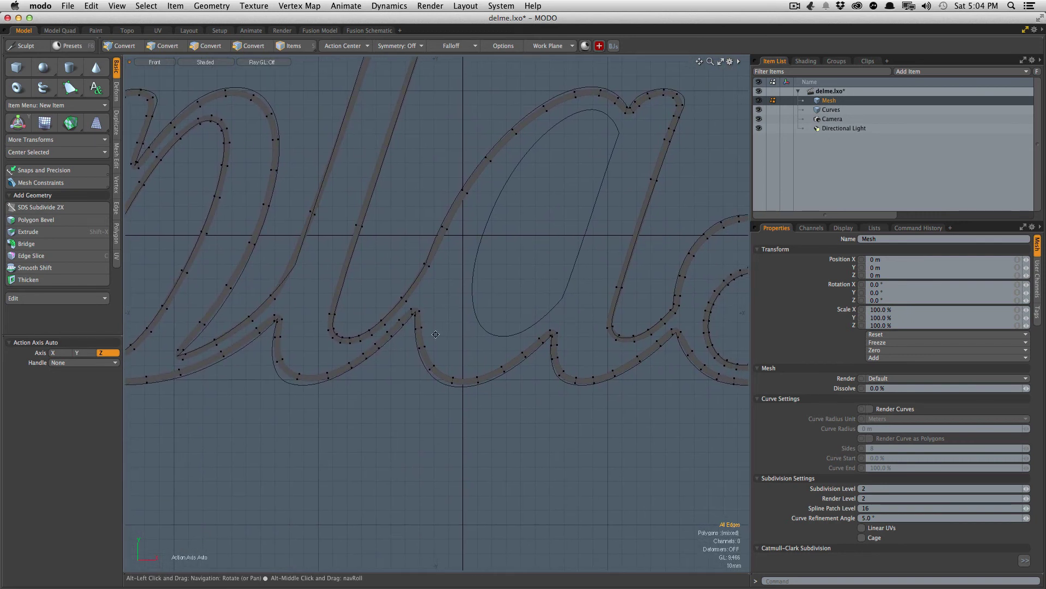
alt+drag(435, 334, 745, 324)
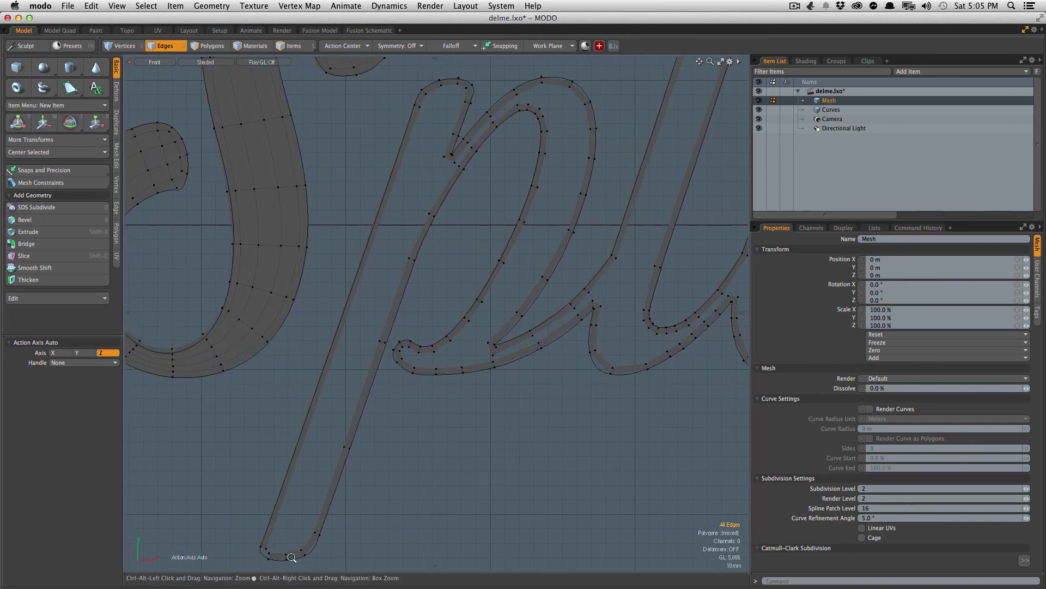
Step: Bridge the two open end edges at the bottom of the p's stem and pull the new corner's outer edge outward
ctrl+alt+drag(289, 555, 349, 553)
alt+drag(349, 553, 505, 413)
click(368, 412)
key(3)
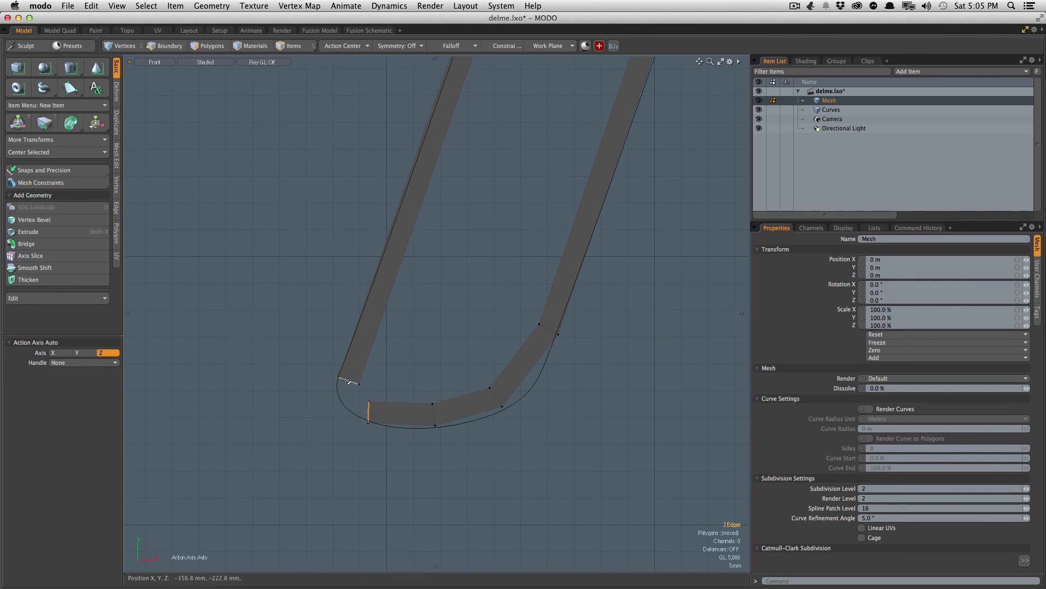
key(t)
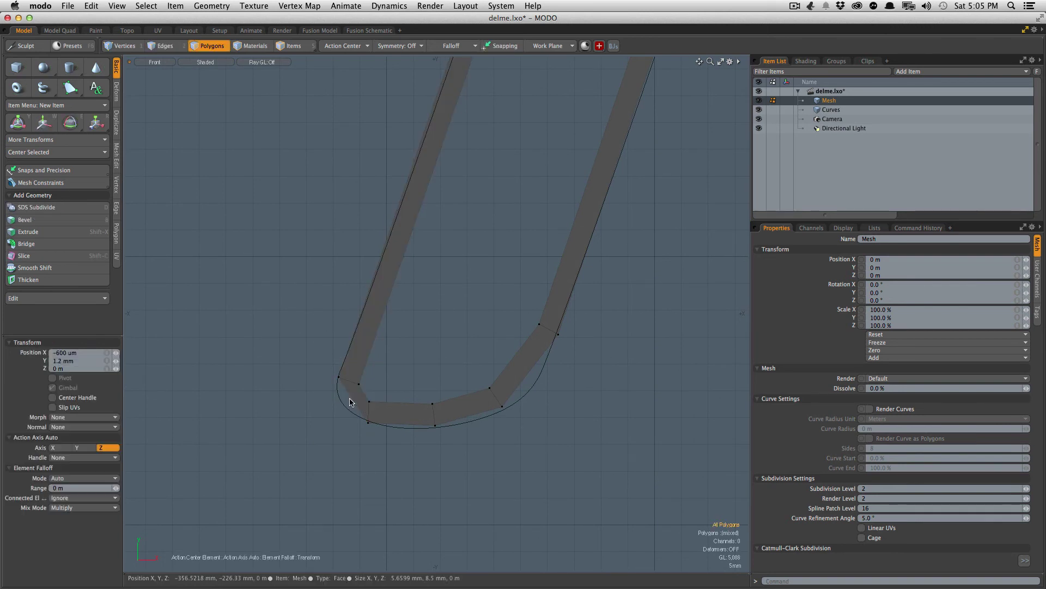
drag(351, 396, 343, 400)
key(space)
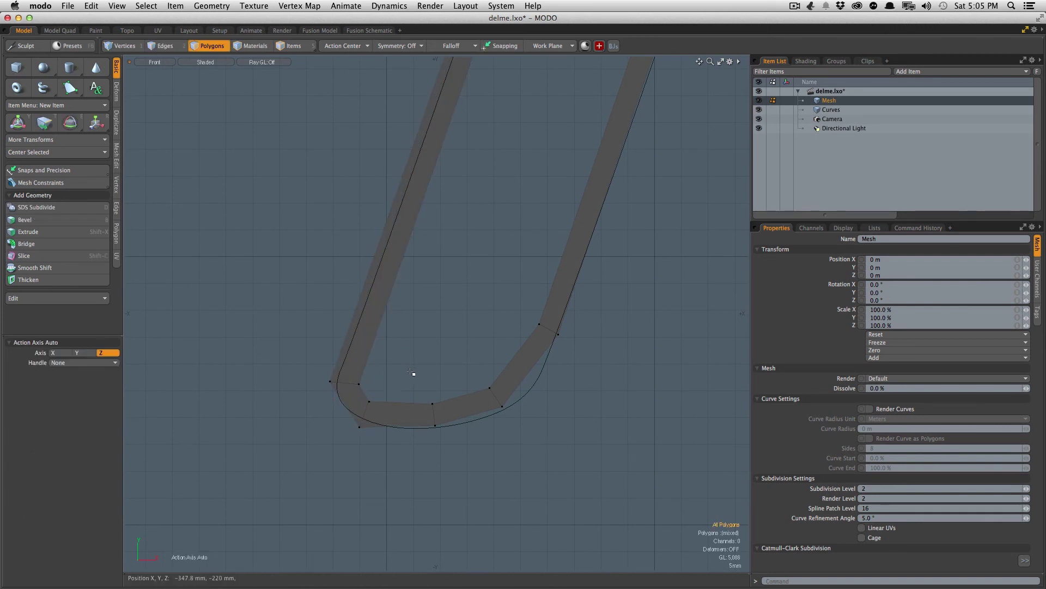
Step: Slice a cross edge through the wall strip on the left side of the p's stem, below its top curl
ctrl+alt+drag(414, 374, 322, 374)
alt+drag(536, 60, 572, 277)
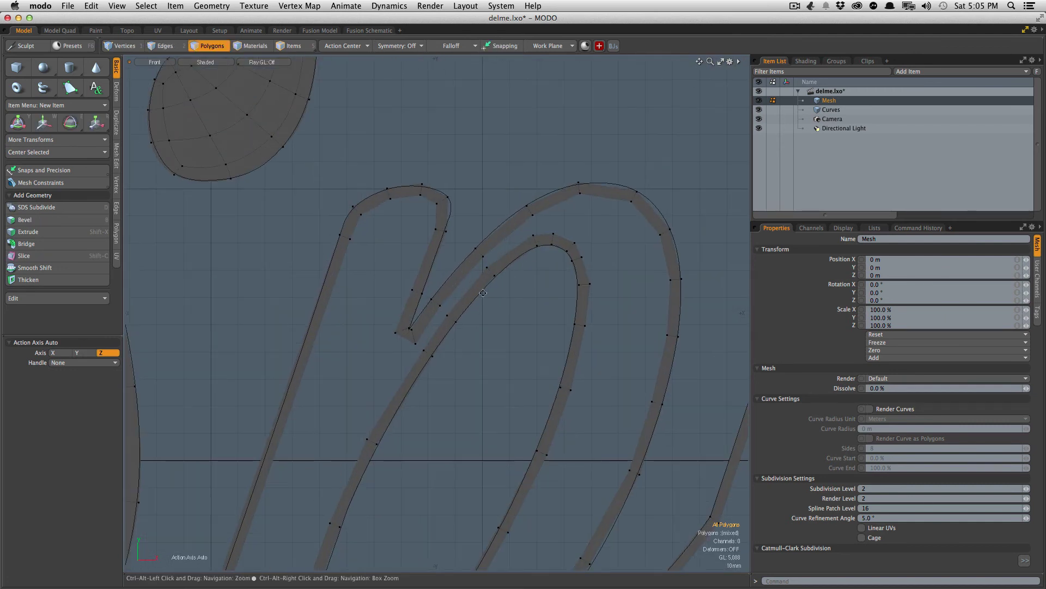
key(3)
scroll(383, 331, up, 2)
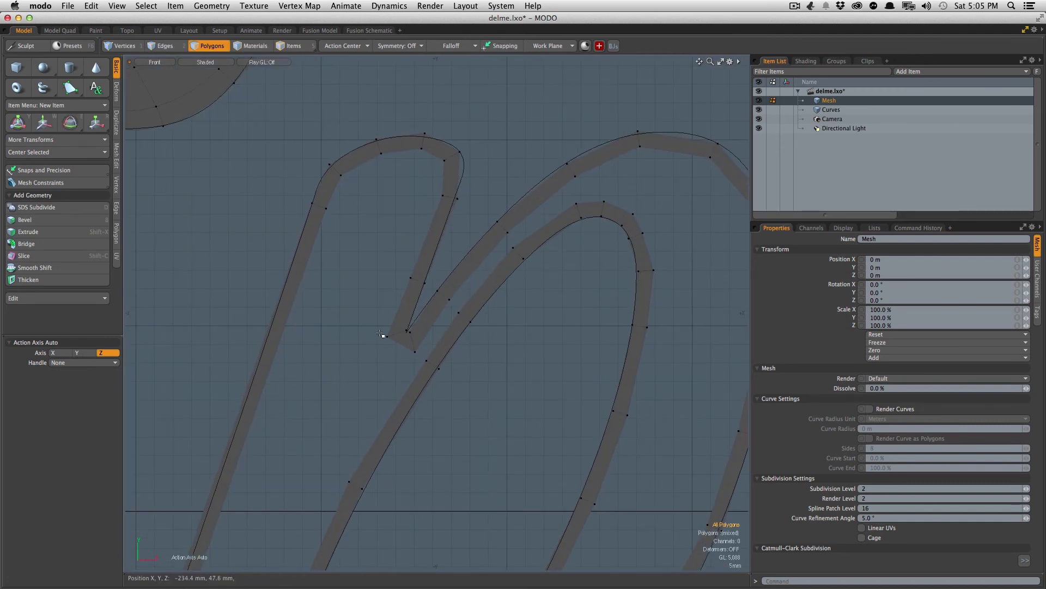
key(shift+c)
drag(315, 314, 260, 295)
key(space)
mouse_move(377, 317)
ctrl+alt+mouse_down()
mouse_move(358, 333)
mouse_move(342, 283)
mouse_move(309, 279)
ctrl+alt+mouse_up()
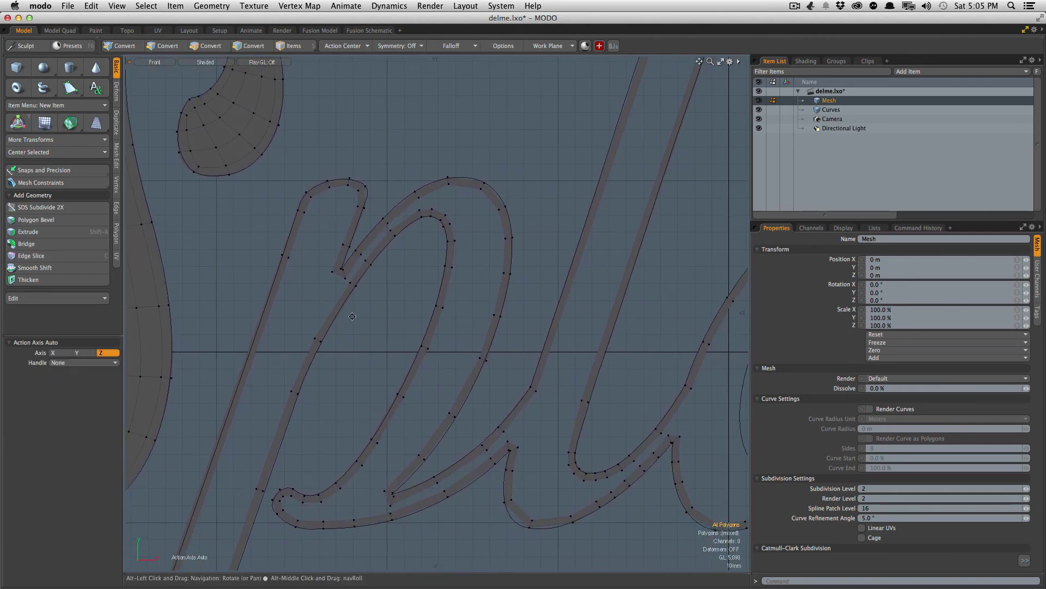
Step: Inspect the outline from the p through the l, a and s, and save the scene
ctrl+alt+drag(550, 306, 537, 318)
alt+drag(537, 318, 376, 346)
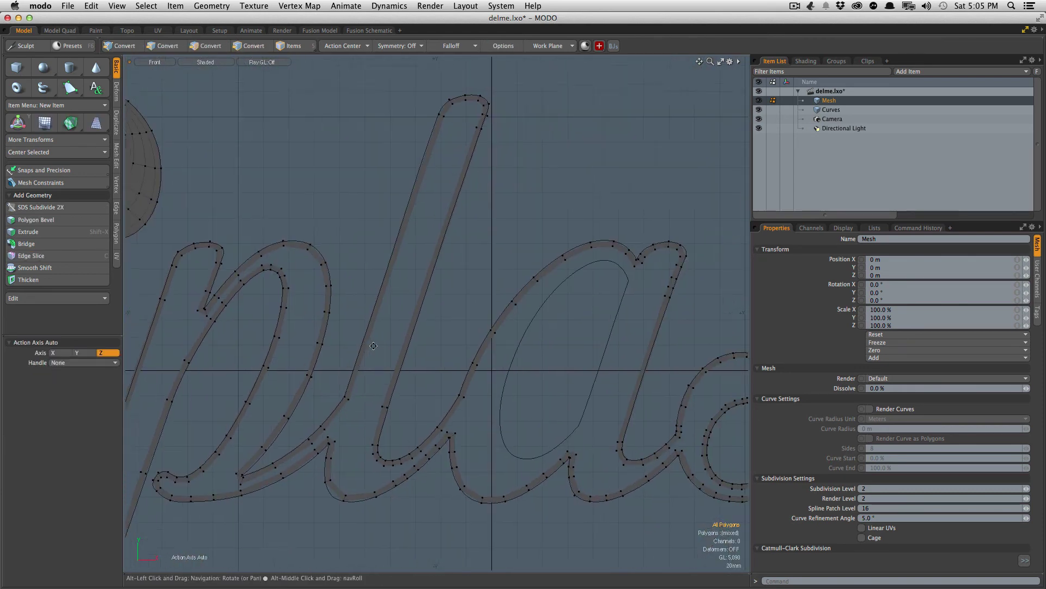
alt+drag(707, 431, 429, 387)
alt+drag(325, 339, 353, 359)
ctrl+alt+drag(353, 359, 390, 336)
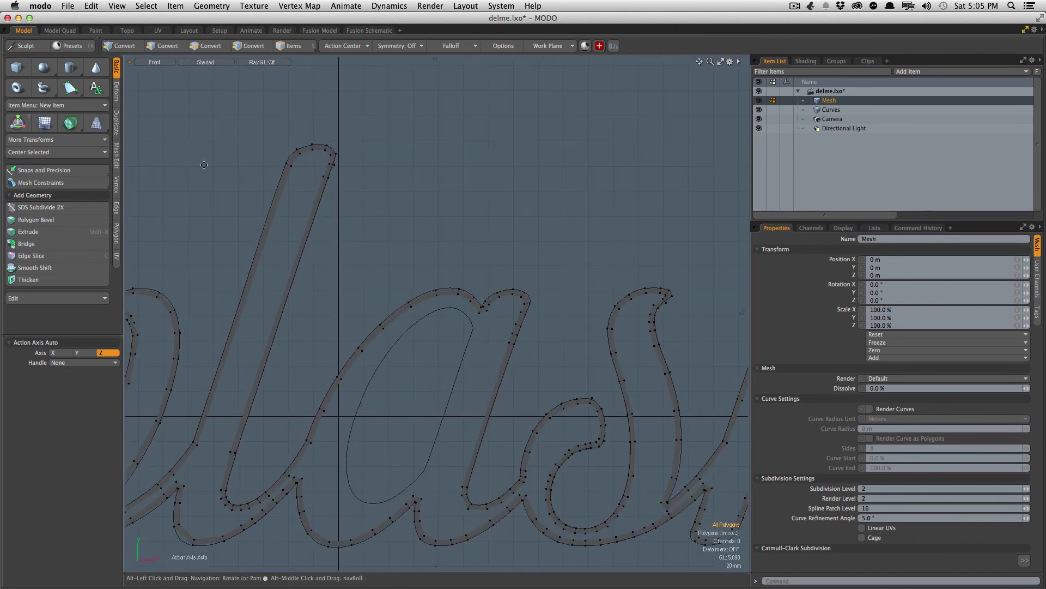
key(super+s)
Step: Start a Pen wall strip on the a's inner guide curve, running down its lower left side and into the bottom bend
click(72, 89)
ctrl+alt+drag(296, 469, 366, 467)
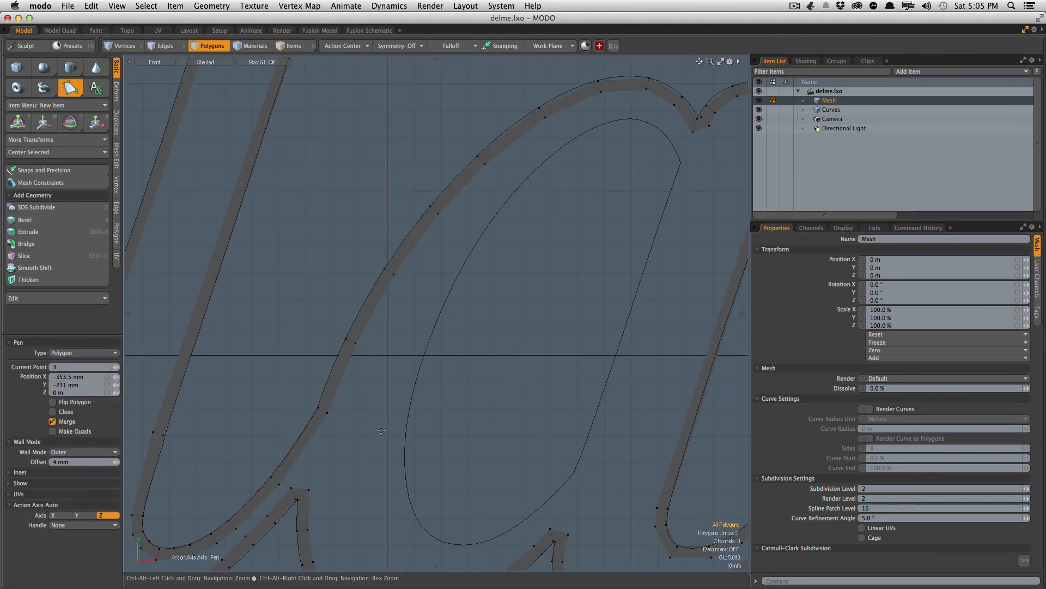
click(405, 436)
click(413, 386)
drag(413, 386, 339, 368)
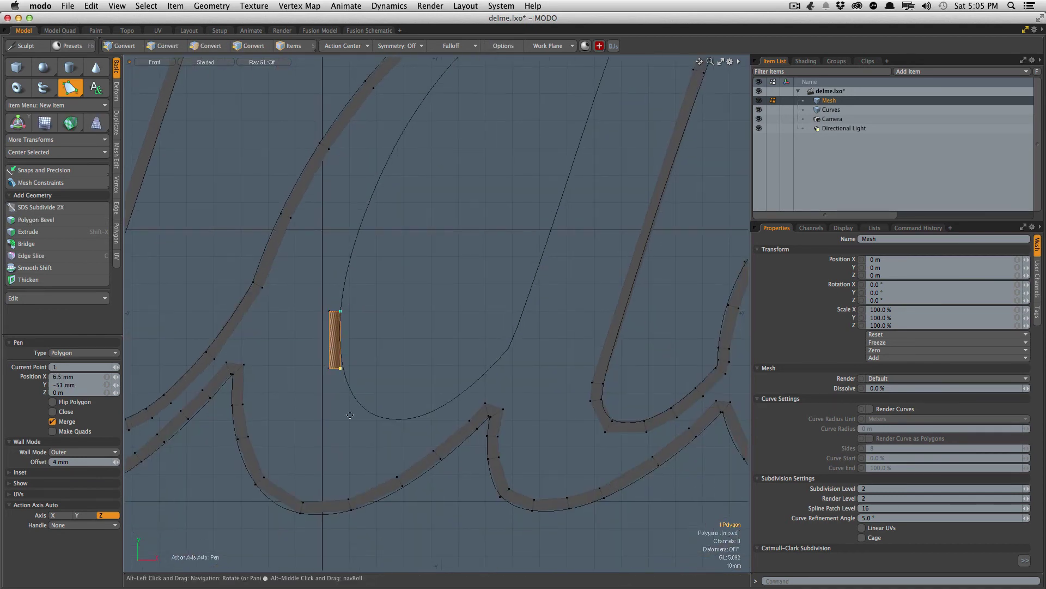
ctrl+alt+drag(339, 411, 358, 395)
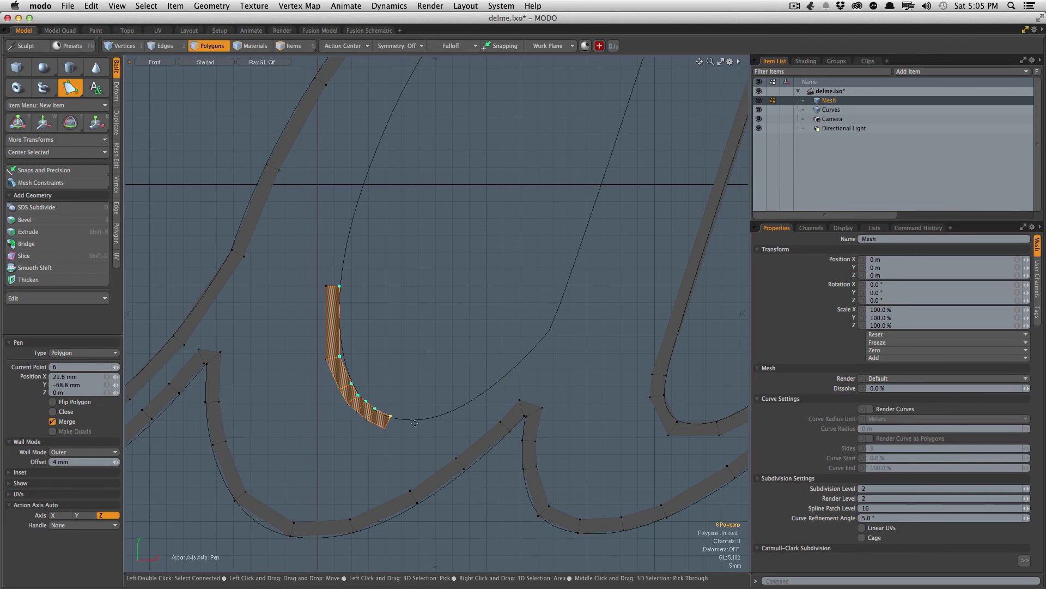
Step: Continue the wall strip along the bottom of the a's inner curve up to its lower right corner
drag(415, 423, 434, 418)
click(482, 393)
click(503, 381)
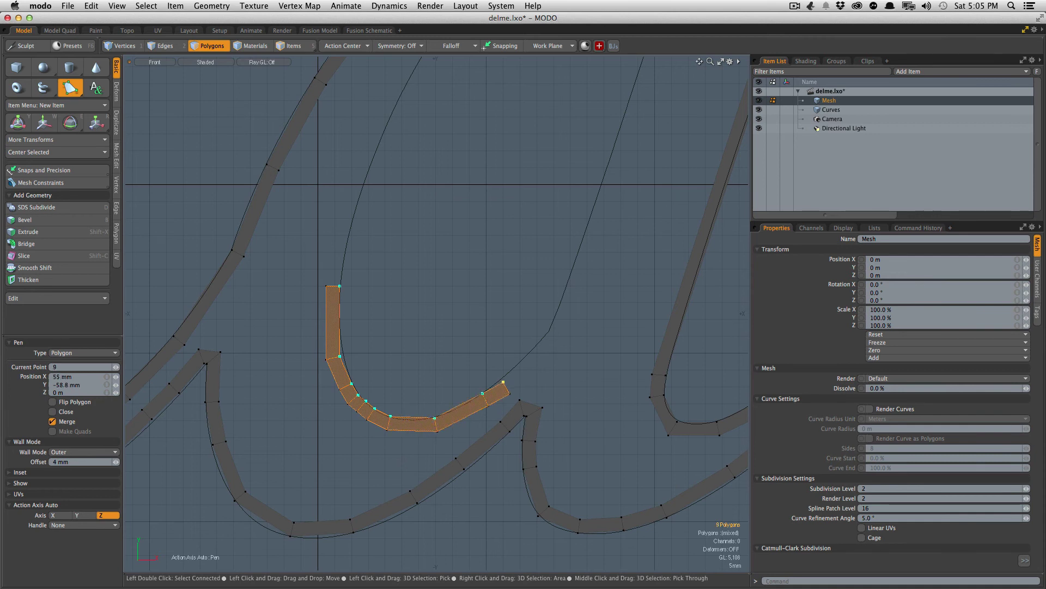
alt+drag(539, 353, 464, 374)
click(447, 396)
Step: Extend the wall strip up the straight right side of the a's inner curve to its upper corner
alt+drag(527, 217, 444, 329)
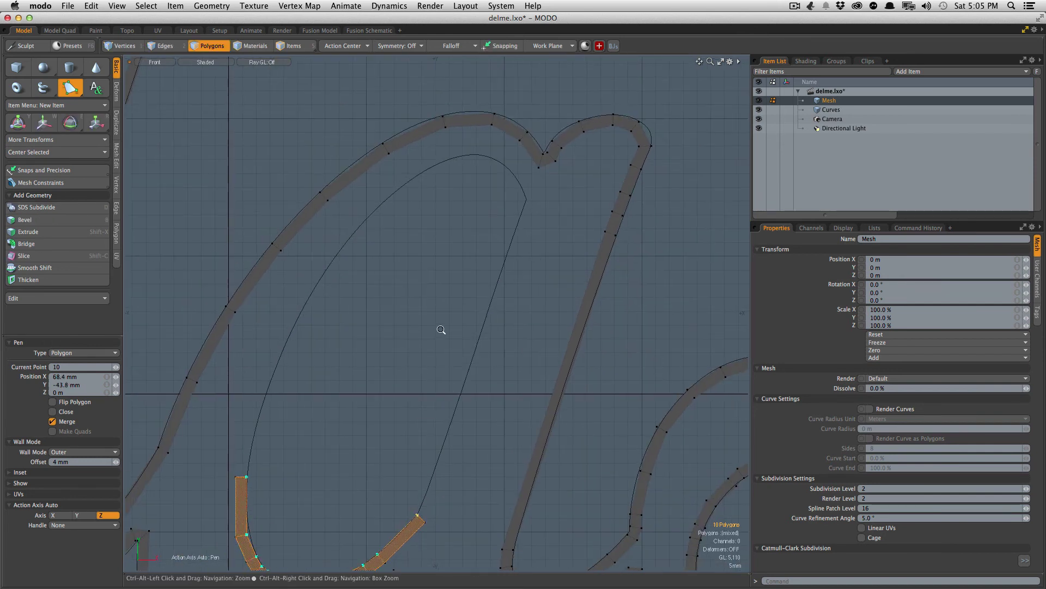
click(522, 220)
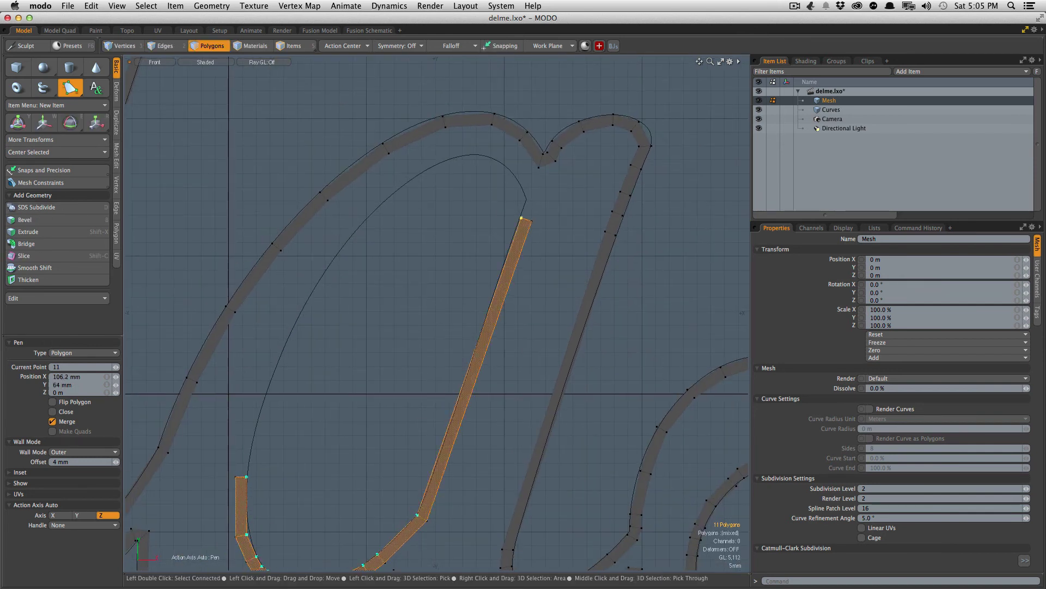
click(529, 202)
drag(527, 201, 526, 200)
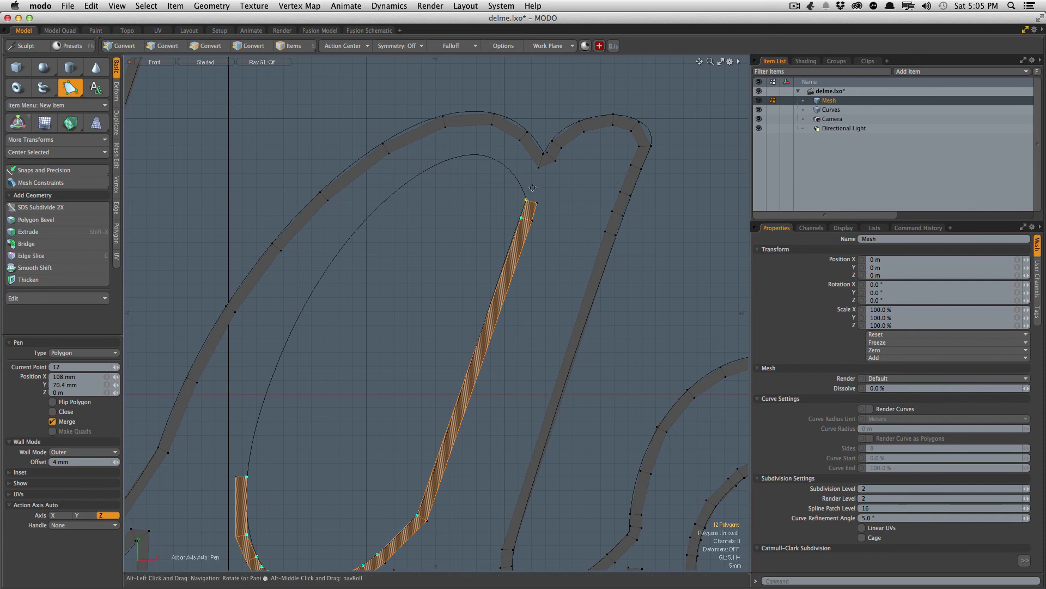
Step: Carry the wall strip around the top arch of the a's inner curve onto its upper left shoulder
ctrl+alt+drag(556, 120, 518, 246)
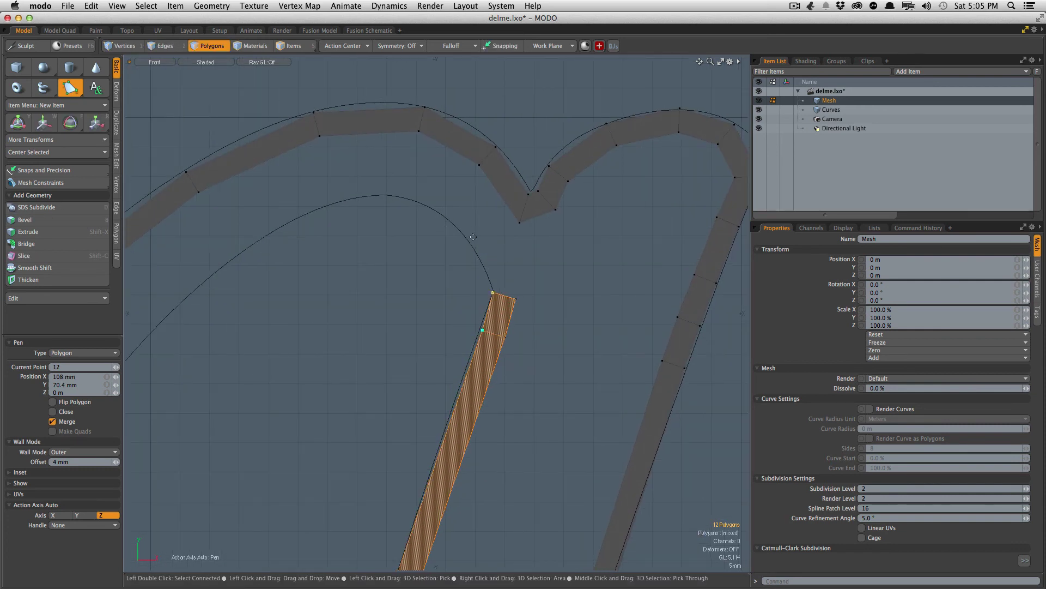
click(454, 218)
click(400, 194)
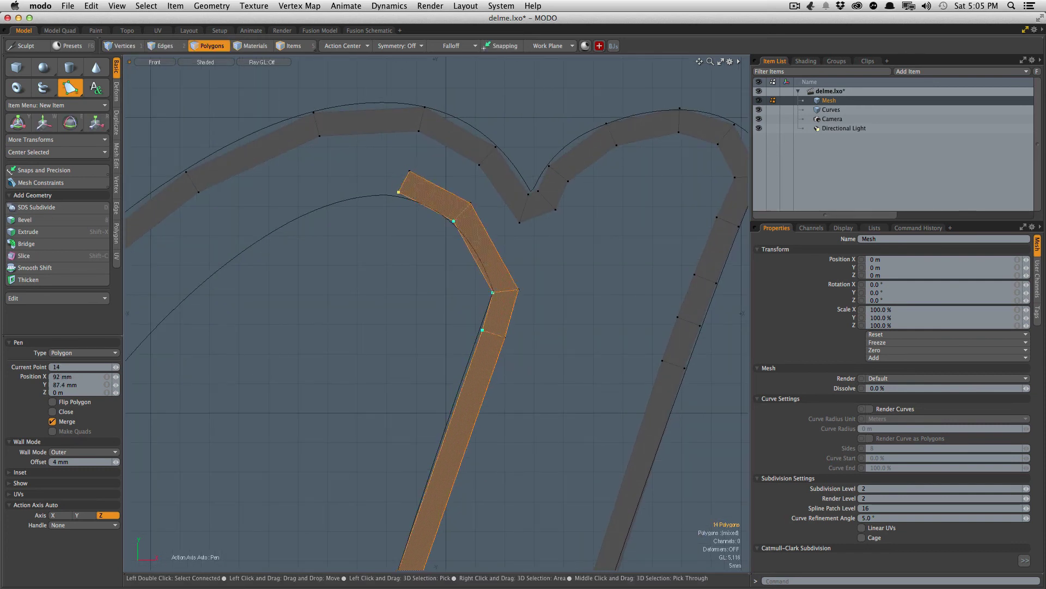
click(335, 204)
click(234, 251)
drag(234, 251, 235, 255)
Step: Continue the wall strip down the left side of the a's inner curve, stopping just above the strip's starting end
ctrl+alt+drag(271, 277, 374, 202)
drag(271, 304, 317, 255)
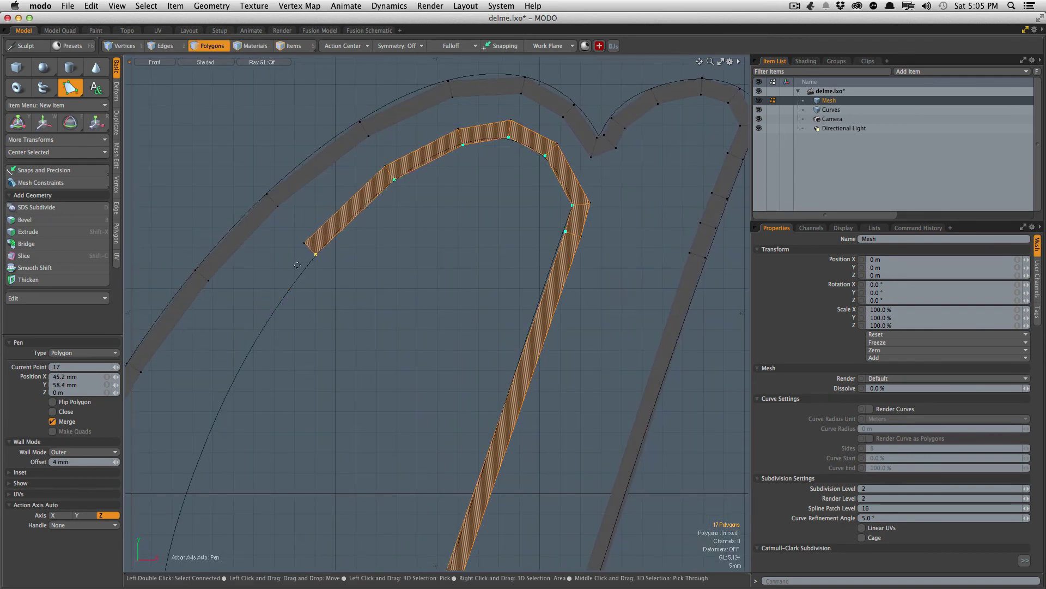
drag(262, 322, 268, 319)
alt+drag(267, 320, 352, 207)
drag(298, 285, 305, 296)
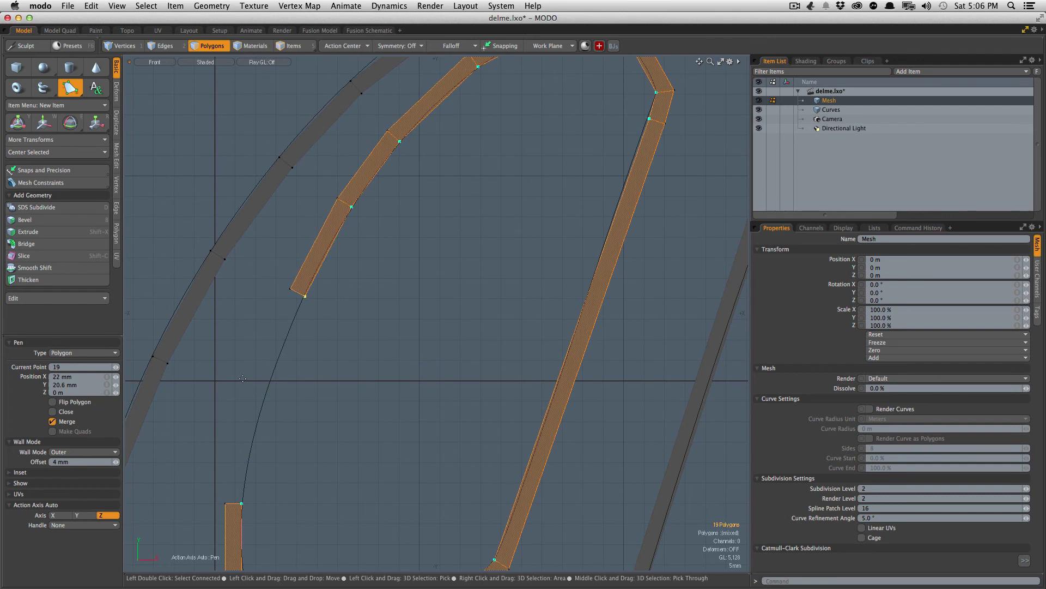
drag(239, 397, 290, 329)
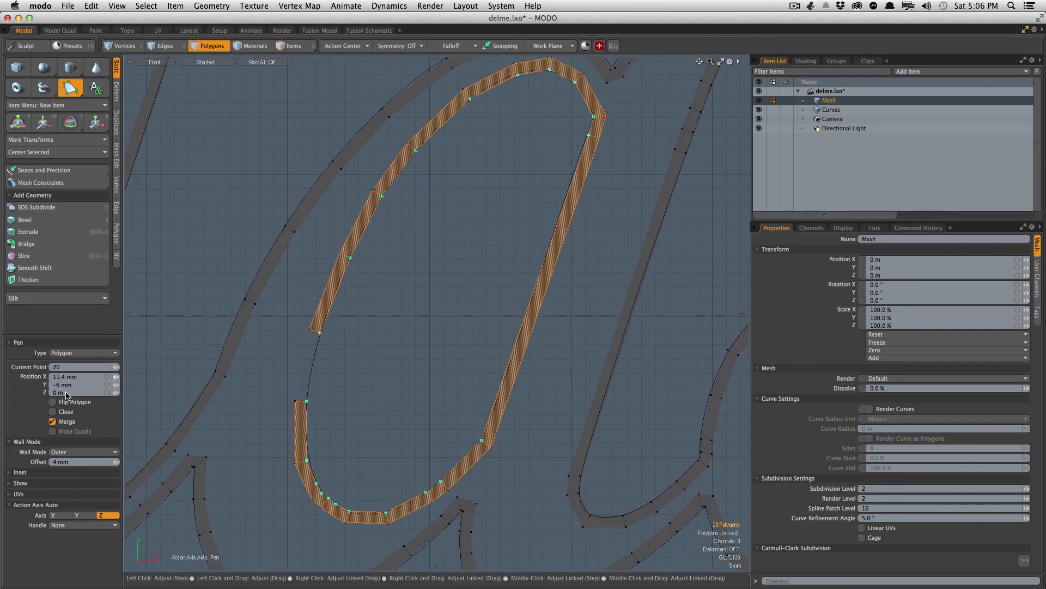
Step: Close the wall strip into a loop around the a's inner curve, finish the Pen tool and save the scene
click(52, 412)
key(space)
scroll(358, 350, down, 3)
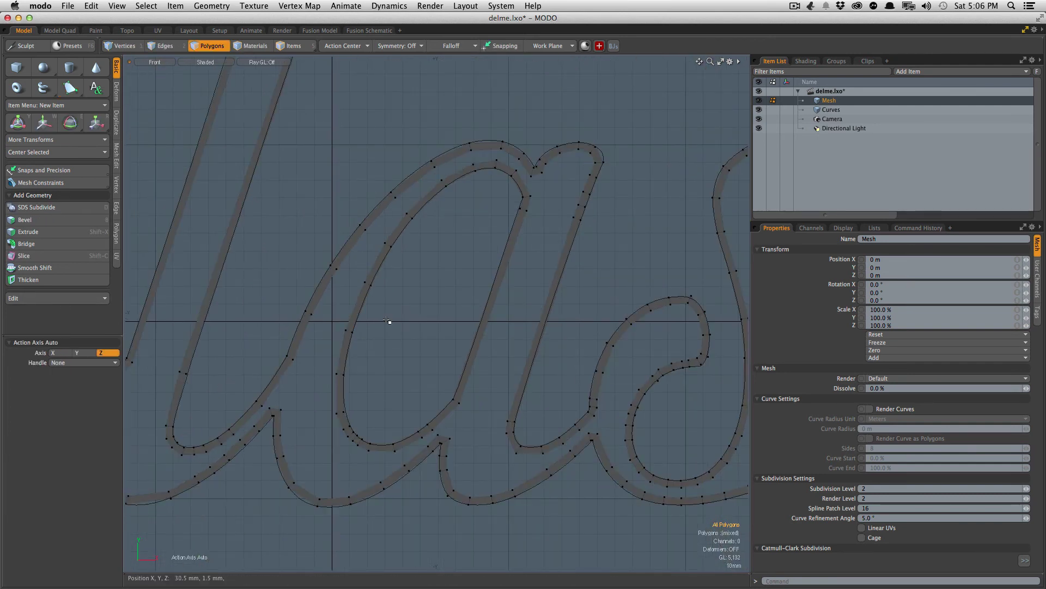
key(super+s)
Step: Select the facing edge rows of the inner and outer walls on the p's bowl and fill between them with polygons
scroll(528, 283, down, 4)
alt+drag(549, 327, 448, 332)
ctrl+alt+drag(433, 313, 537, 189)
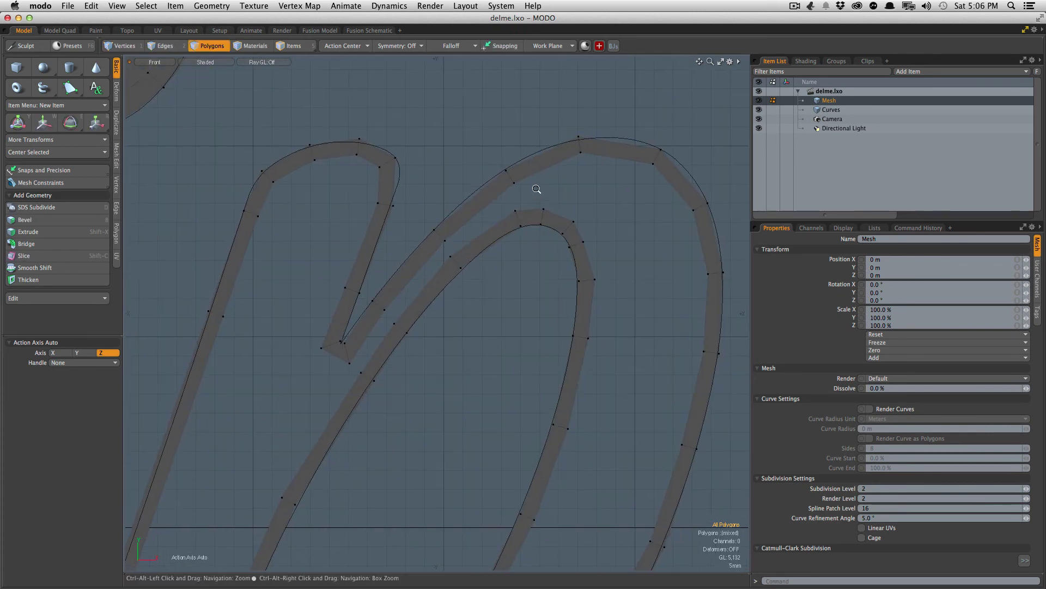
key(1)
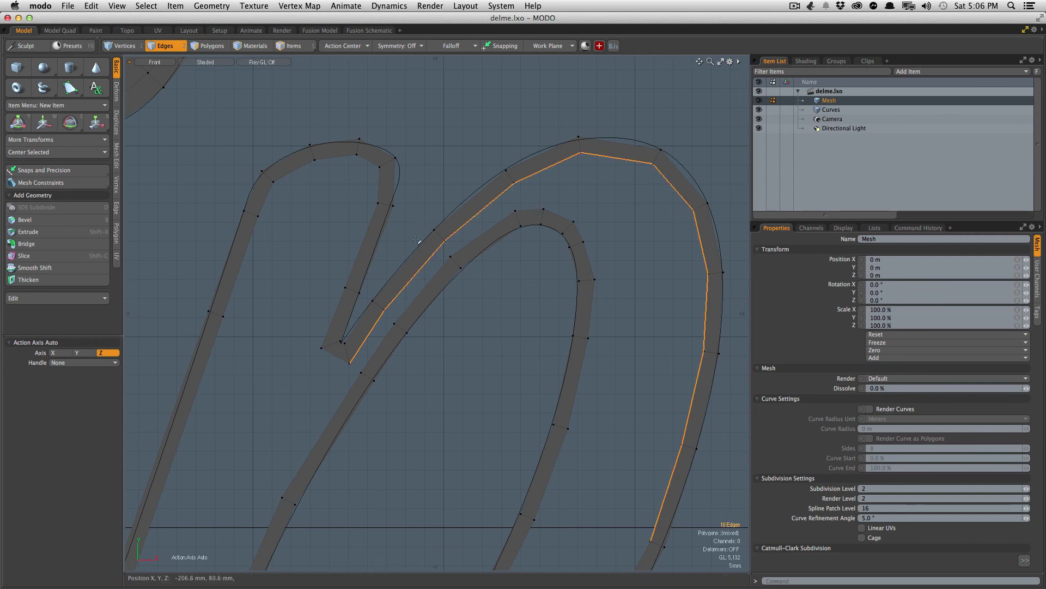
ctrl+alt+drag(425, 336, 404, 352)
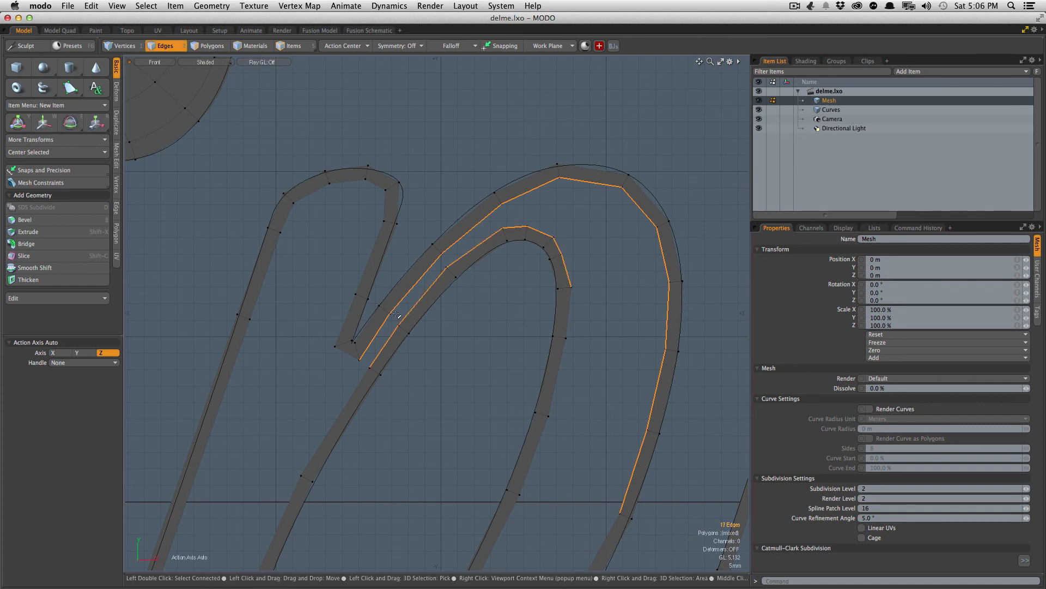
key(p)
key(3)
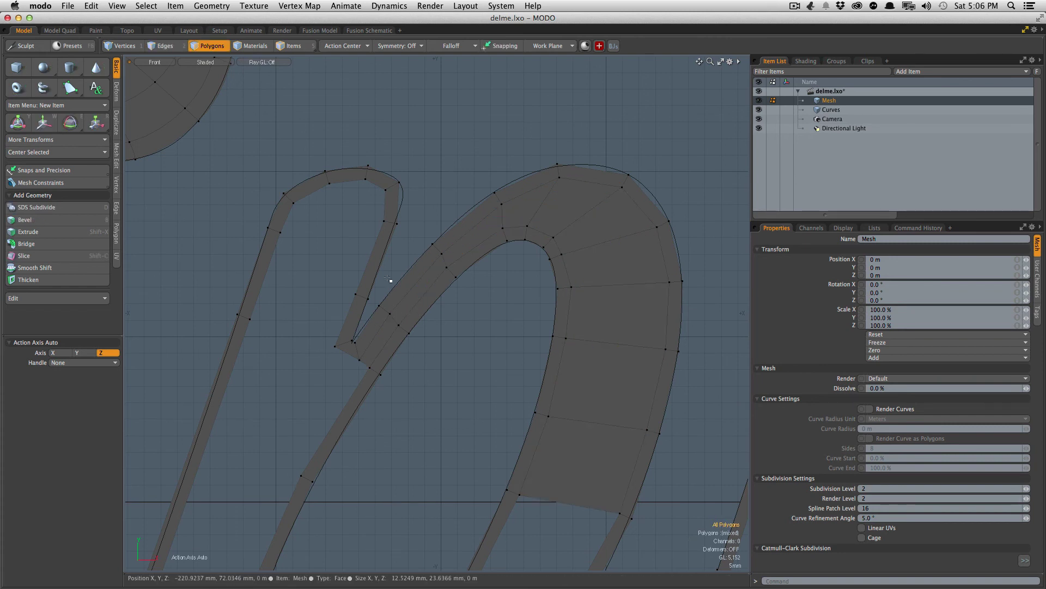
Step: Slice two cross edges through the left wall strip on the lower part of the p's stem
ctrl+alt+drag(421, 331, 405, 254)
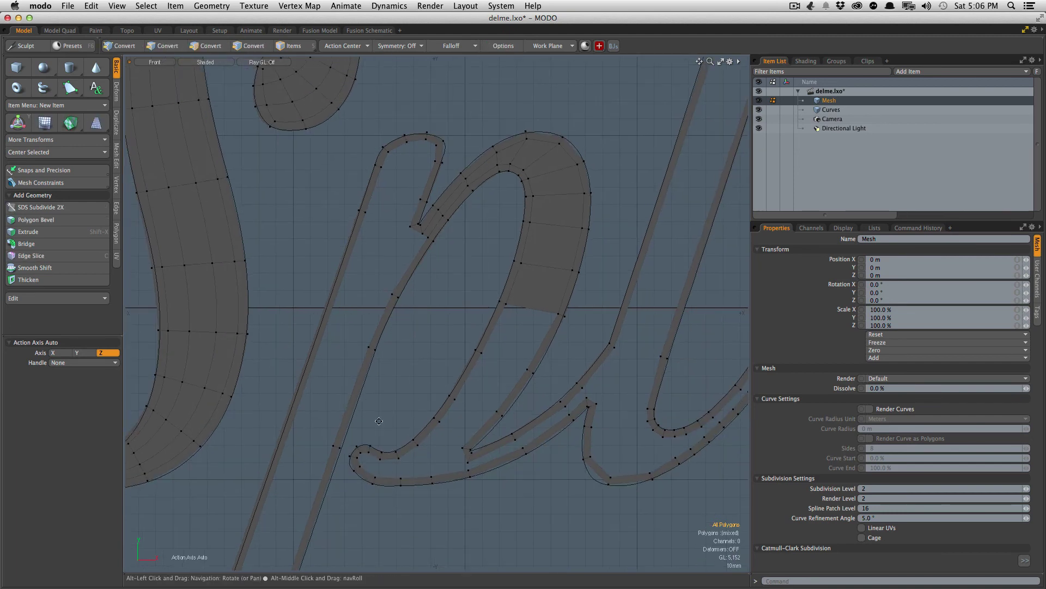
ctrl+alt+drag(378, 421, 387, 430)
scroll(371, 452, up, 2)
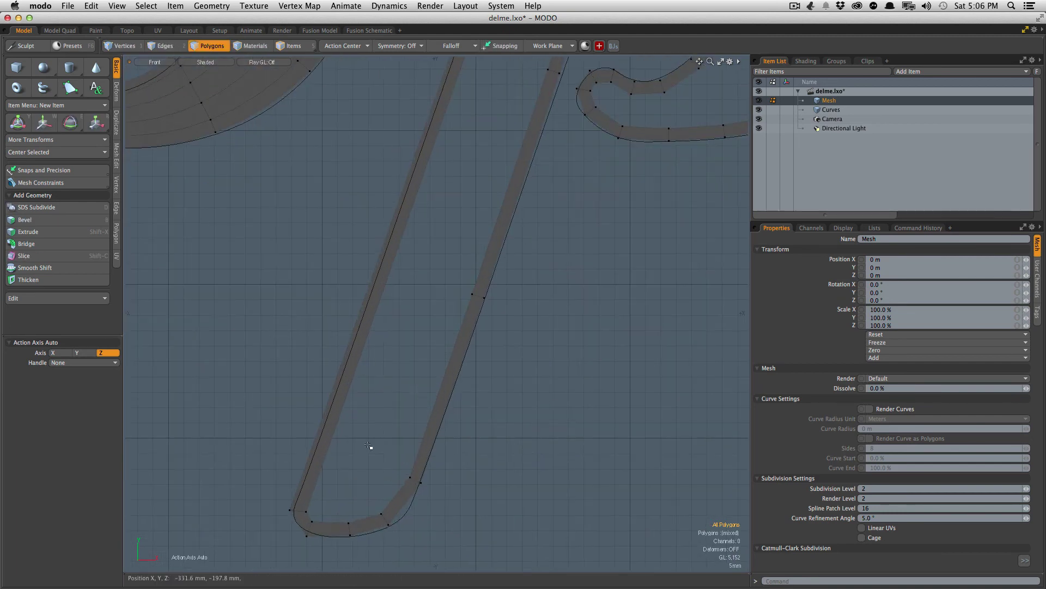
key(shift+c)
key(space)
key(shift+c)
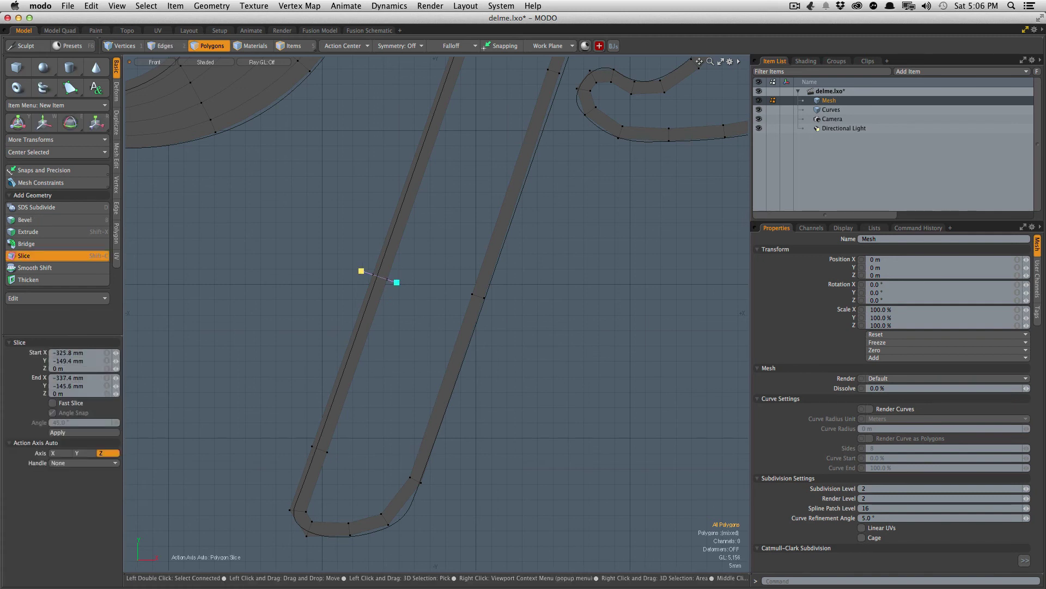
key(space)
Step: Slice three more cross edges through the left wall strip, spaced up the middle and upper part of the p's stem
mouse_move(445, 189)
alt+mouse_down()
mouse_move(418, 393)
mouse_move(400, 429)
alt+mouse_up()
key(shift+c)
drag(433, 290, 413, 285)
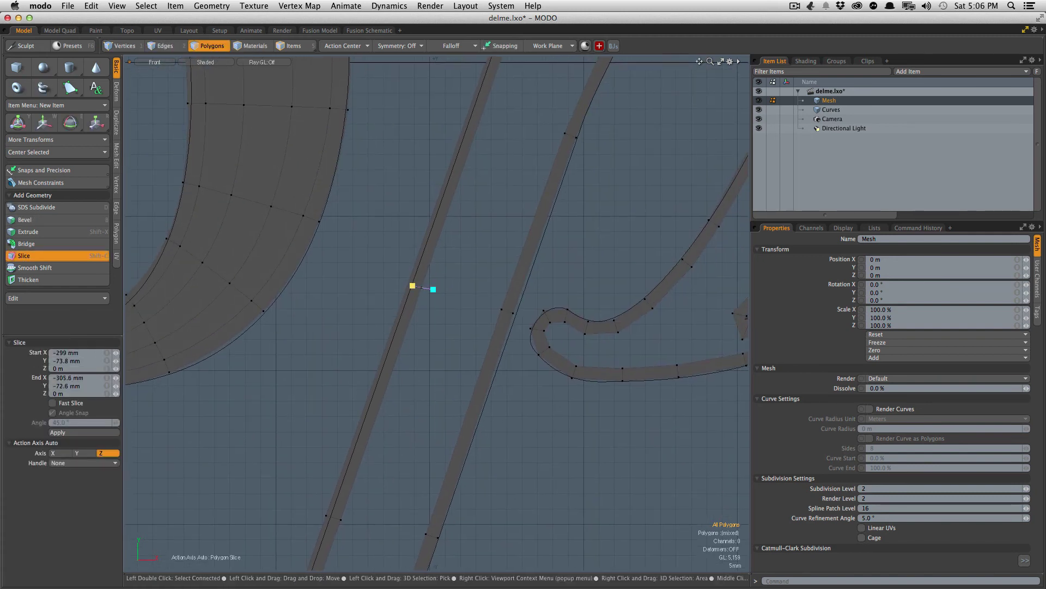
key(space)
alt+drag(477, 120, 419, 315)
mouse_move(420, 316)
ctrl+alt+mouse_down()
mouse_move(472, 315)
mouse_move(389, 292)
ctrl+alt+mouse_up()
key(shift+c)
key(space)
alt+drag(480, 203, 465, 343)
key(shift+c)
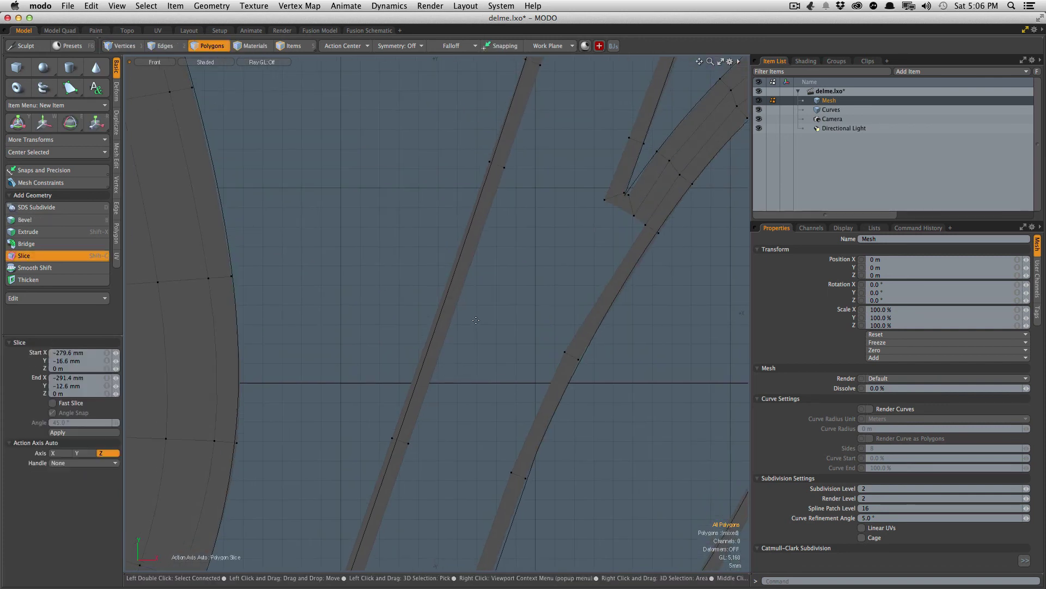
key(space)
Step: Smooth the mesh with subdivision, save the scene, and adjust the top curl of the p toward the guide curve
ctrl+alt+drag(466, 296, 407, 364)
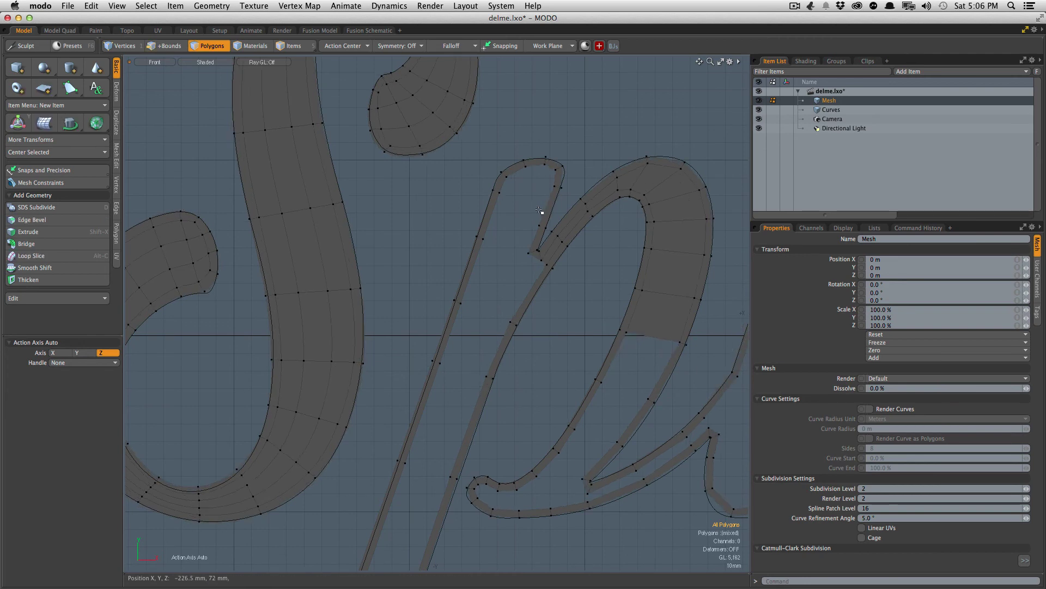
ctrl+alt+drag(571, 163, 611, 152)
key(t)
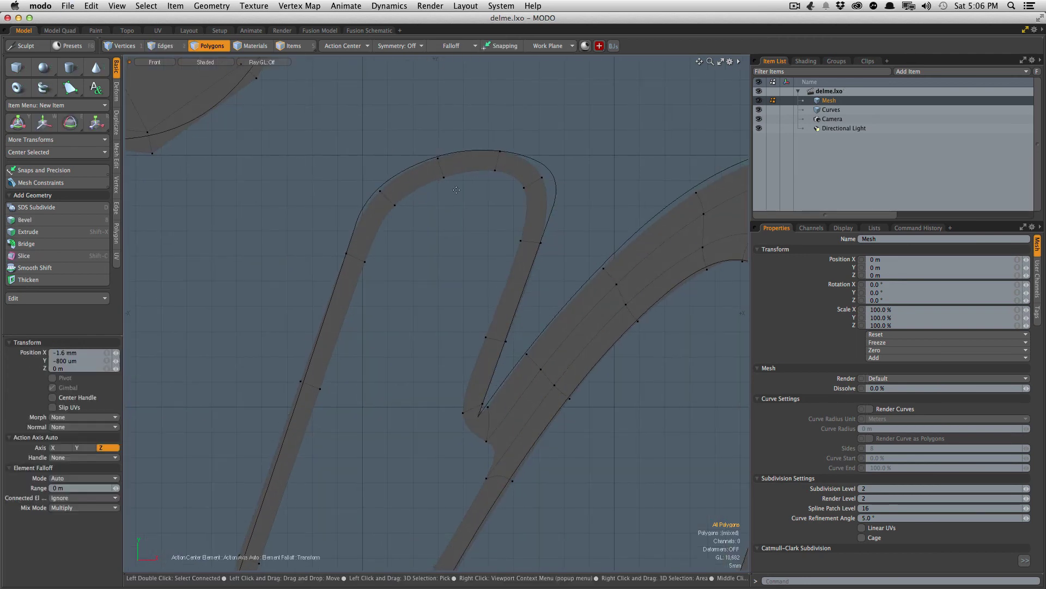
click(399, 188)
Step: Shift the wall-strip edges down the left side of the p's stem onto the guide curve
ctrl+alt+drag(443, 304, 333, 457)
alt+drag(333, 457, 386, 267)
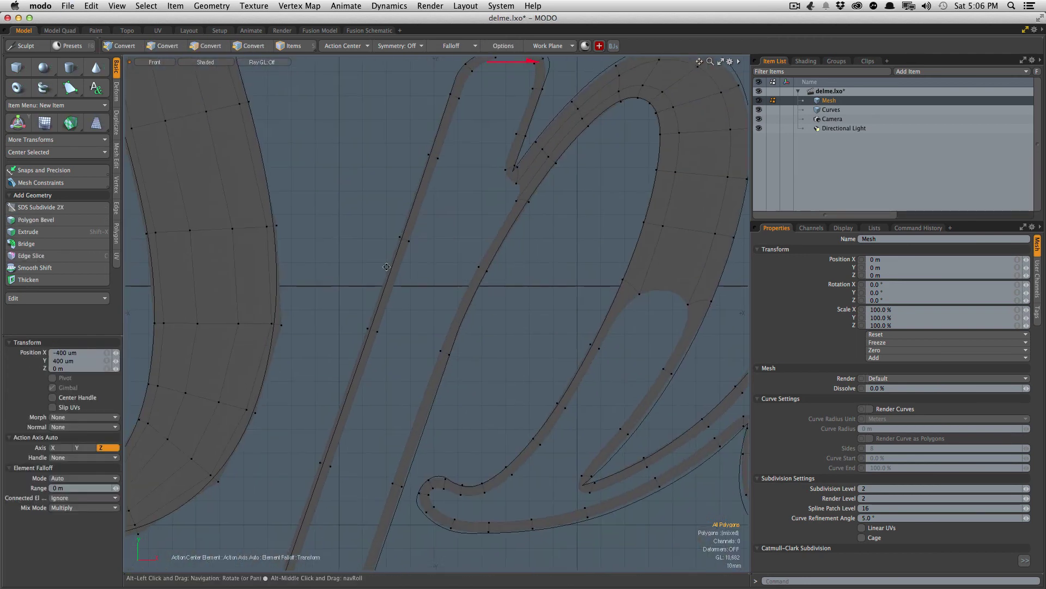
ctrl+alt+drag(370, 342, 388, 341)
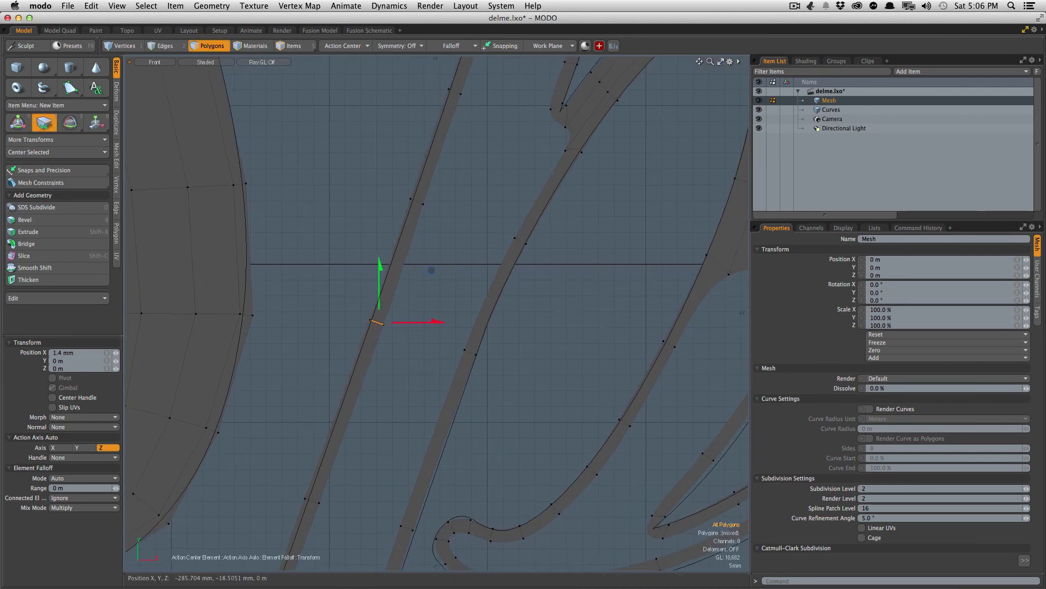
alt+drag(344, 393, 429, 243)
drag(399, 351, 404, 353)
alt+drag(365, 422, 450, 173)
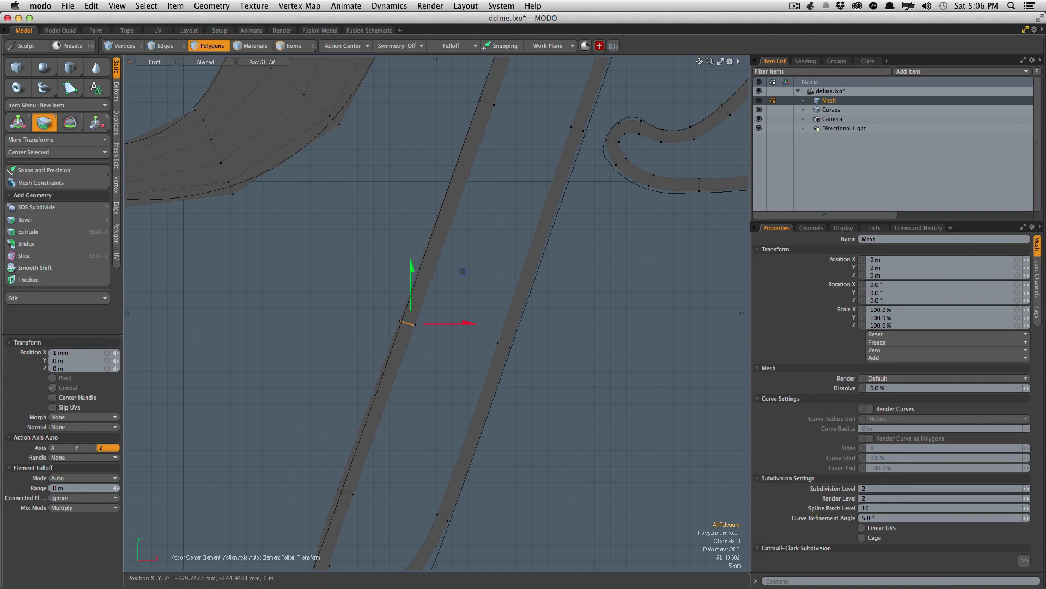
alt+drag(460, 371, 512, 196)
ctrl+alt+drag(392, 350, 410, 349)
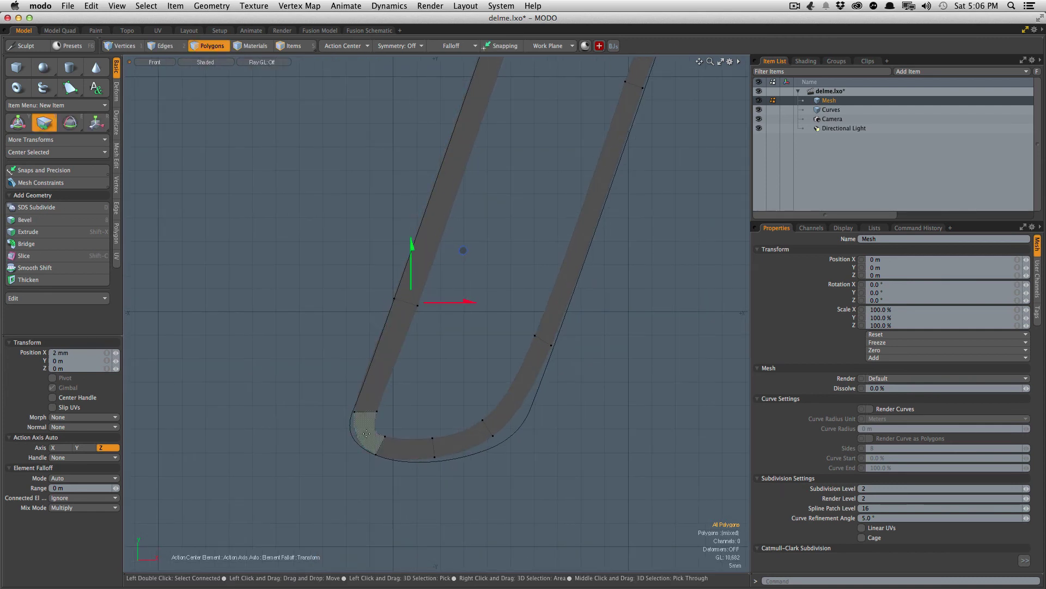
Step: Move the wall-strip polygons around the rounded foot of the p's stem outward onto the guide curve
drag(367, 433, 362, 435)
drag(455, 445, 457, 450)
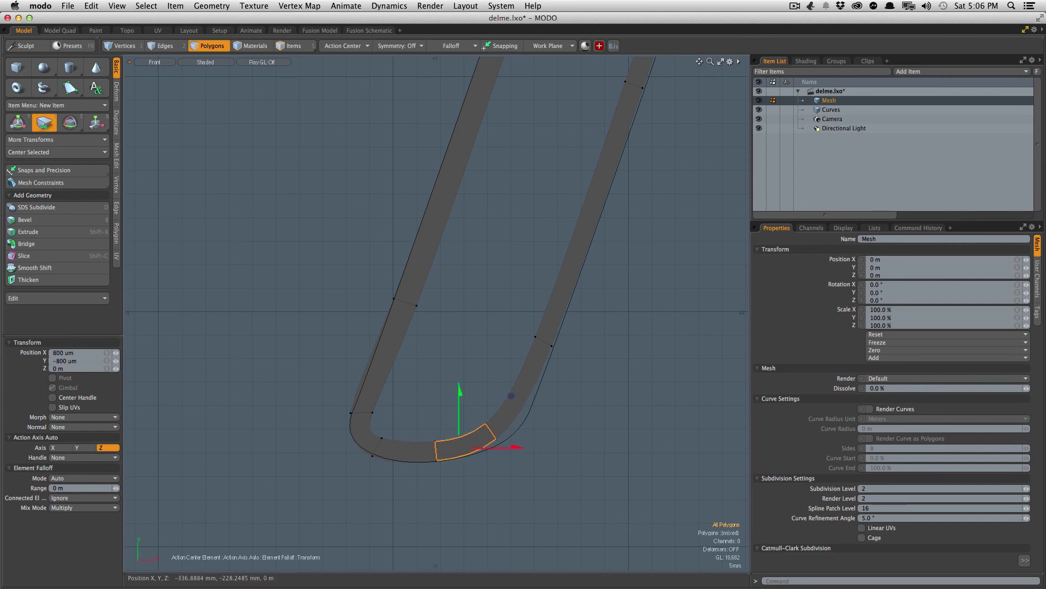
drag(529, 374, 586, 329)
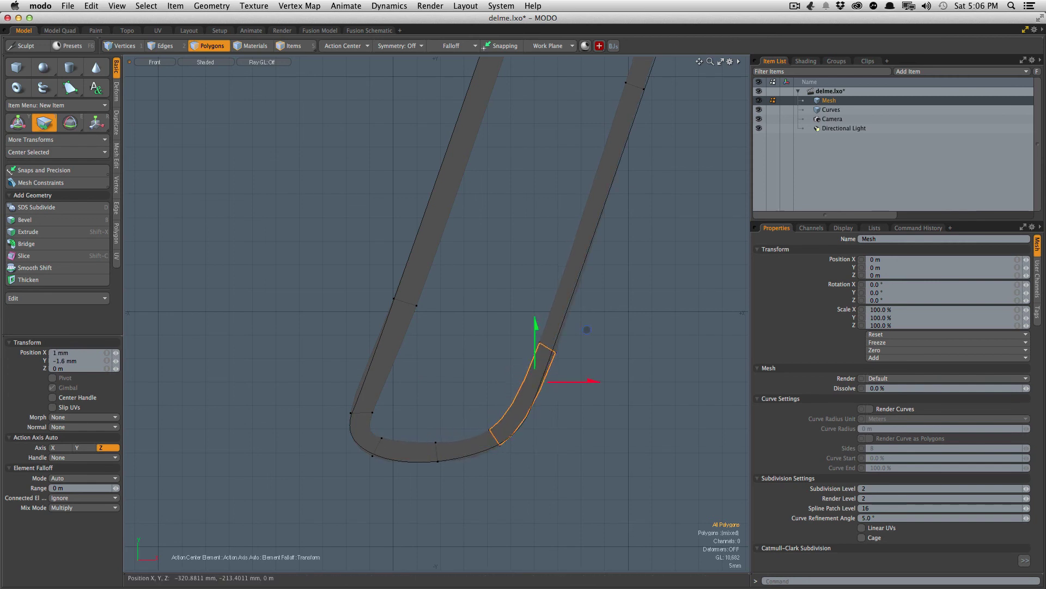
drag(531, 375, 531, 373)
Step: Fit the right wall strip of the p's stem and the outer top of its bowl to the guide curve
alt+drag(626, 98, 518, 296)
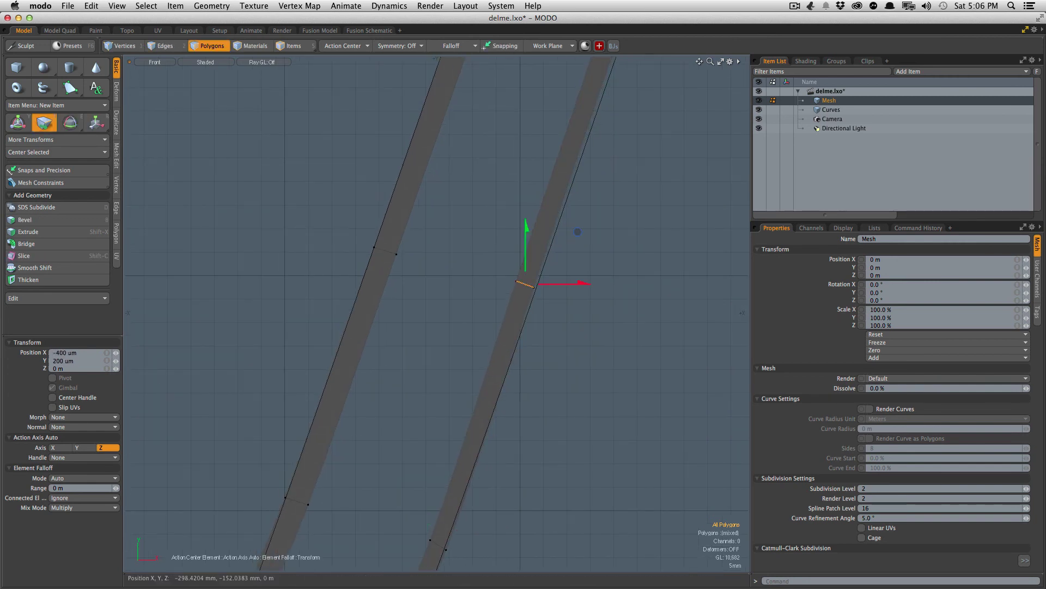
alt+drag(544, 220, 457, 422)
alt+drag(548, 158, 489, 324)
alt+drag(618, 79, 496, 412)
alt+drag(604, 126, 360, 360)
alt+drag(545, 89, 487, 221)
alt+drag(676, 235, 482, 263)
ctrl+alt+drag(486, 340, 358, 208)
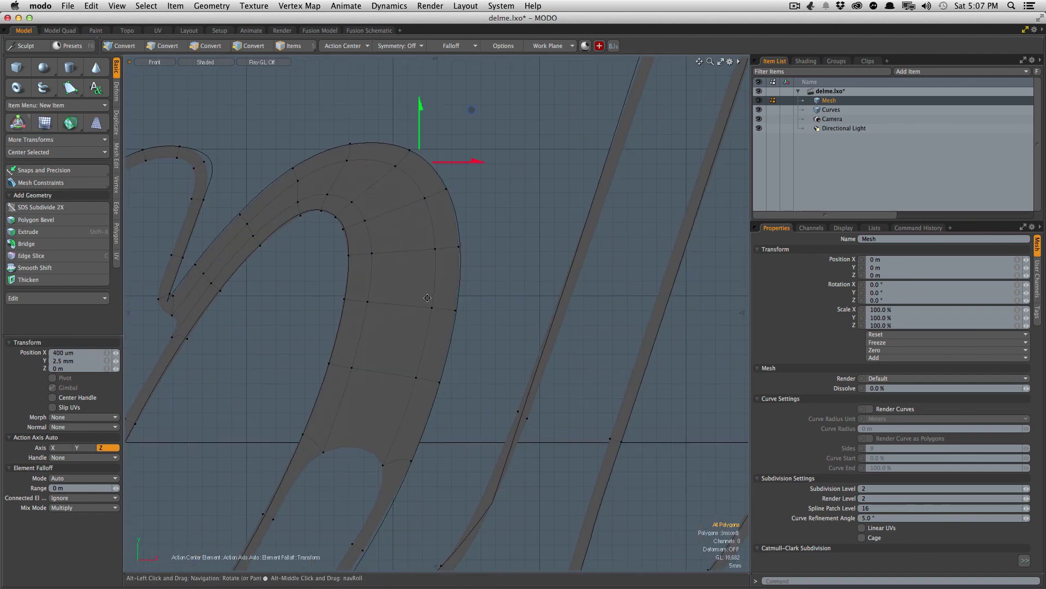
Step: Move the polygons around the hooked lower end of the p's bowl and along its underside onto the guide curve
ctrl+alt+drag(428, 302, 365, 305)
alt+drag(297, 362, 343, 289)
scroll(327, 402, up, 8)
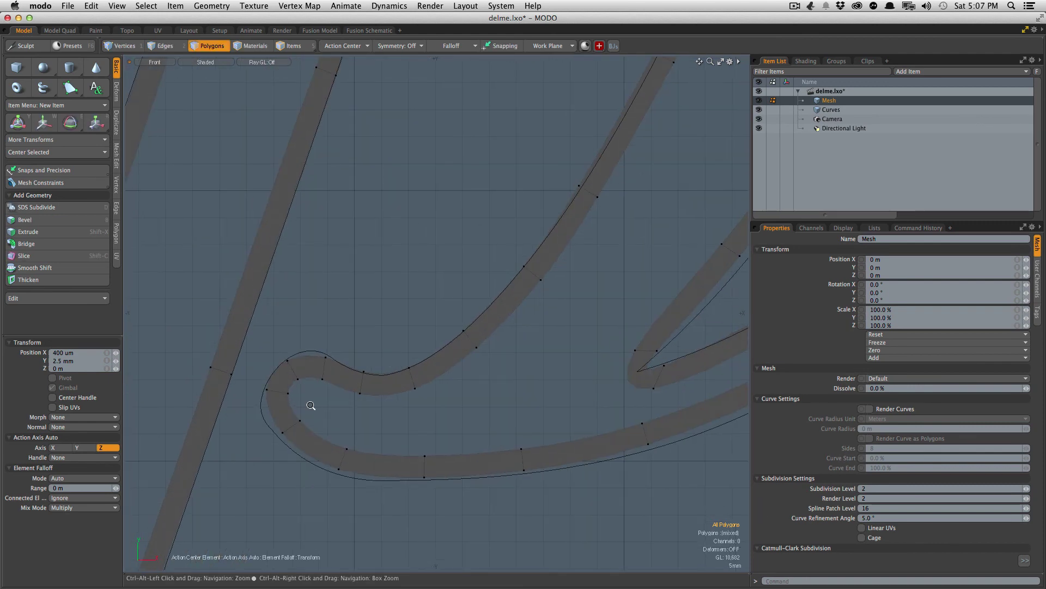
click(283, 415)
click(304, 372)
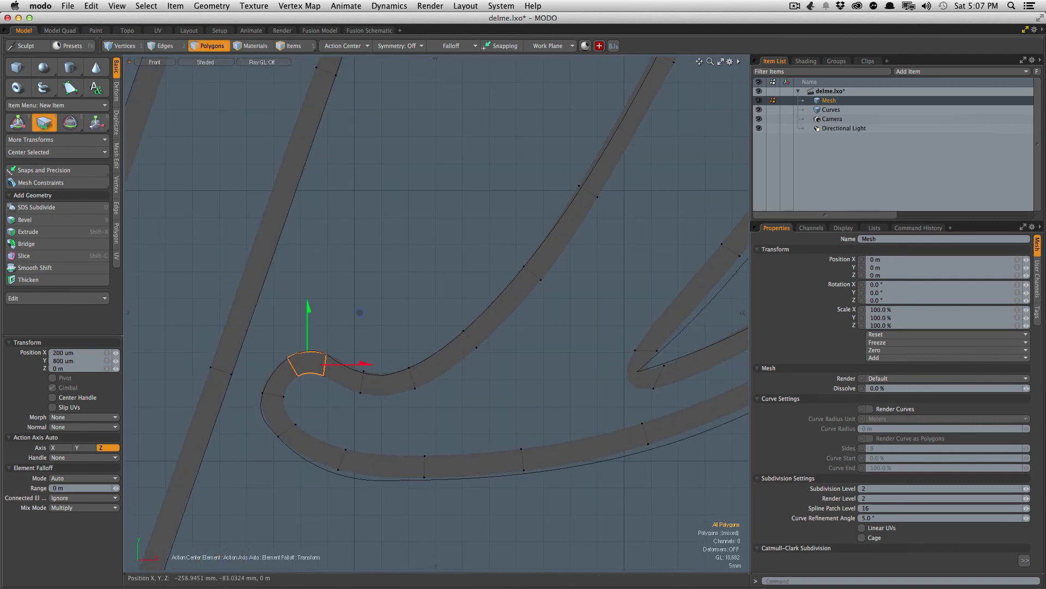
click(379, 467)
click(605, 440)
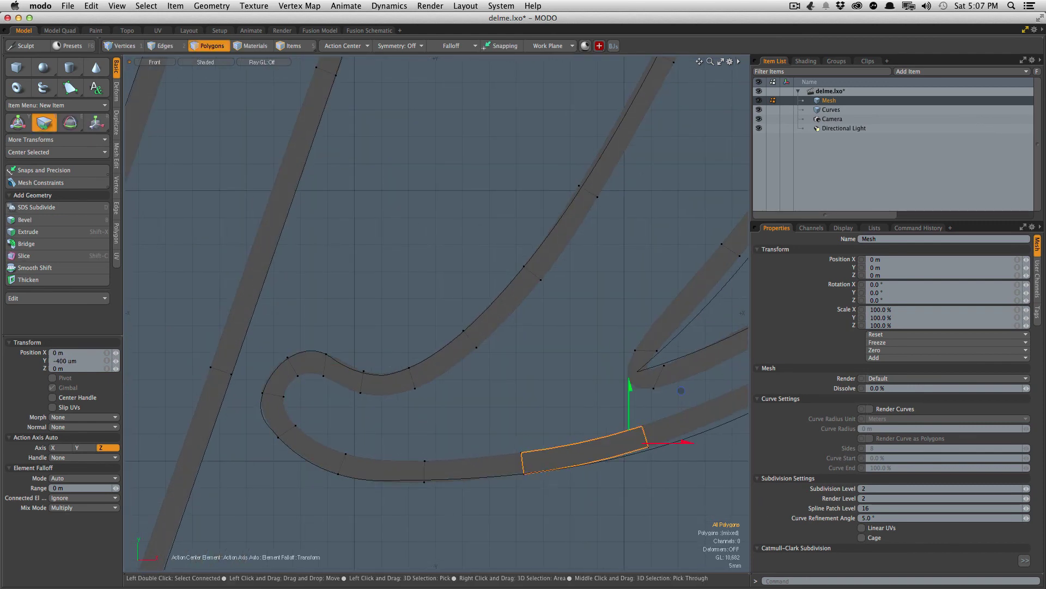
Step: Align the connecting stroke leaving the p and the narrow inner notch of its bowl with the guide curve
scroll(608, 416, down, 5)
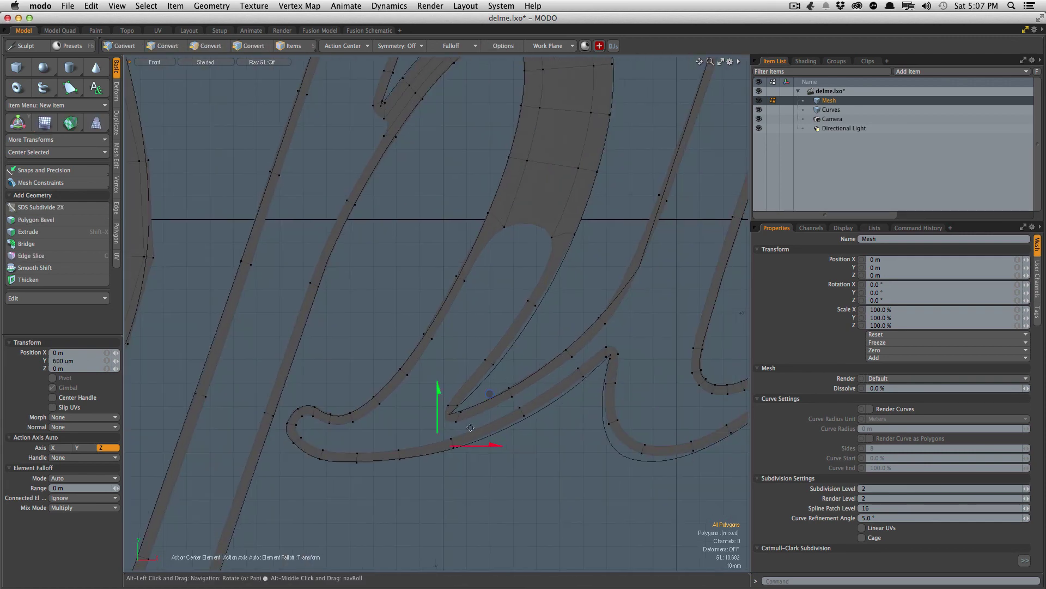
key(w)
drag(587, 373, 589, 376)
scroll(651, 330, up, 2)
alt+drag(487, 378, 431, 378)
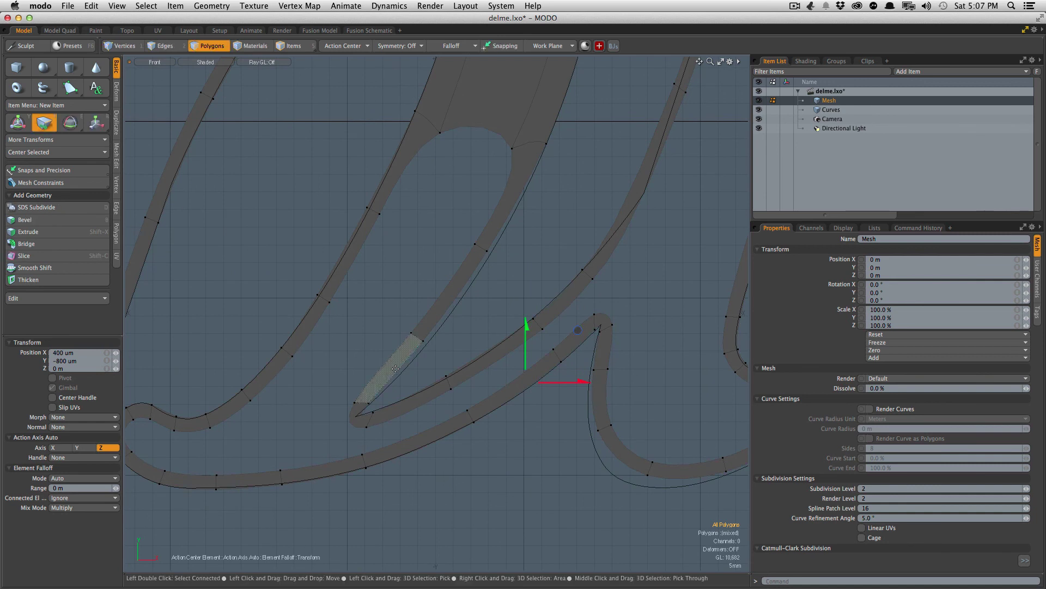
click(391, 369)
click(480, 280)
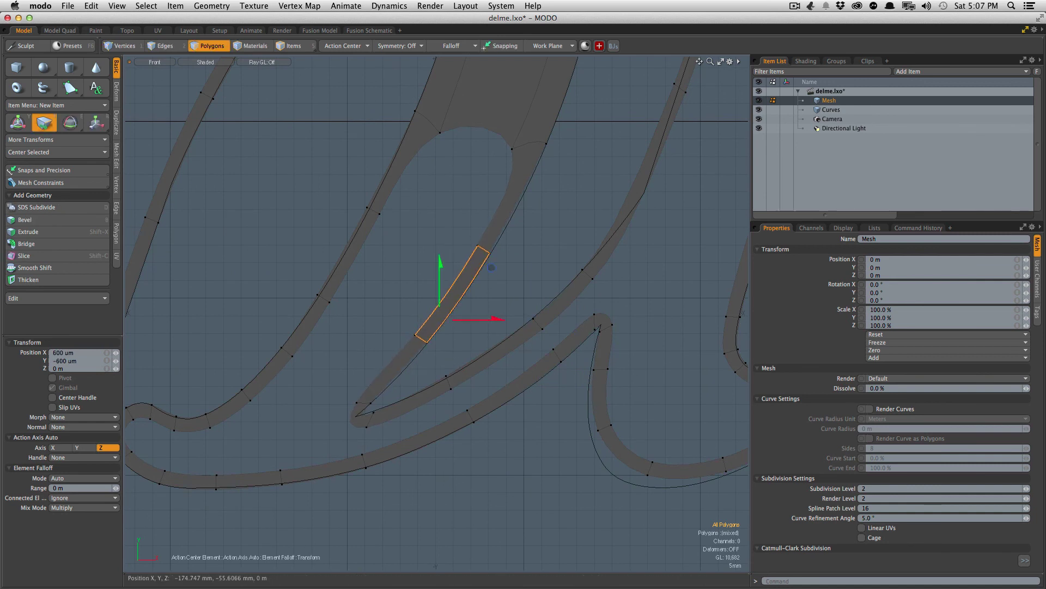
Step: Pull the bottom bend of the first letter after the p down and outward onto the guide curve
alt+drag(618, 446, 484, 423)
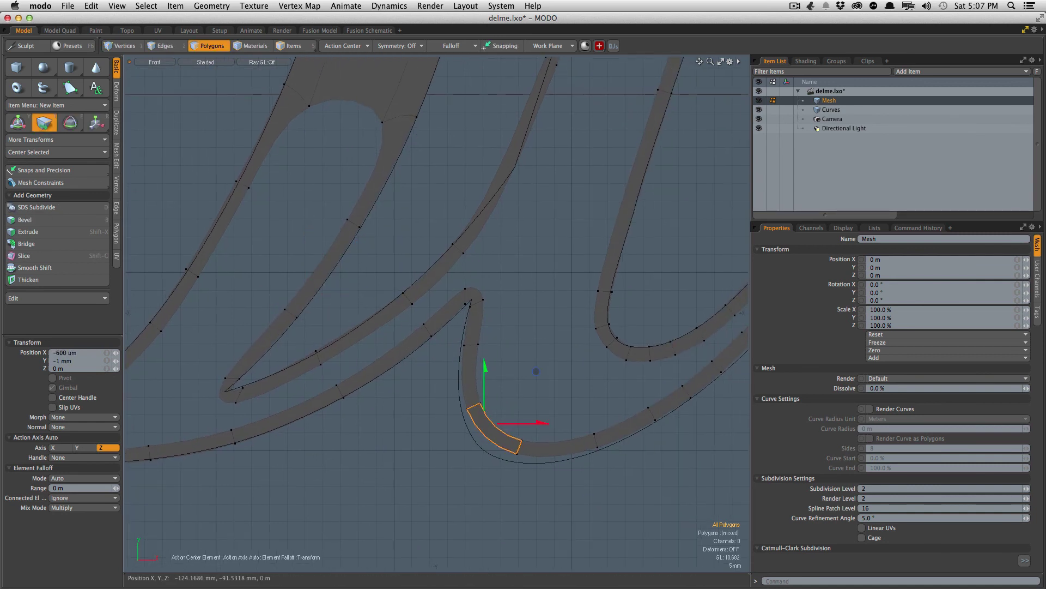
drag(532, 450, 490, 445)
alt+drag(736, 260, 503, 311)
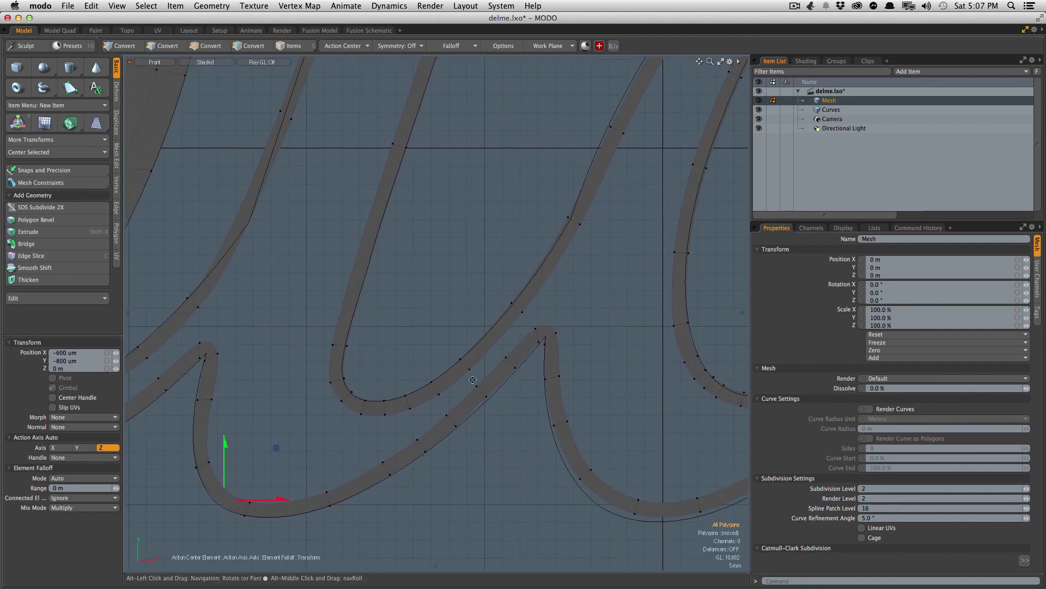
Step: Fit the second bottom bend after the p and its rising connecting stroke to the guide curve
ctrl+alt+drag(489, 390, 388, 420)
ctrl+alt+drag(452, 428, 495, 417)
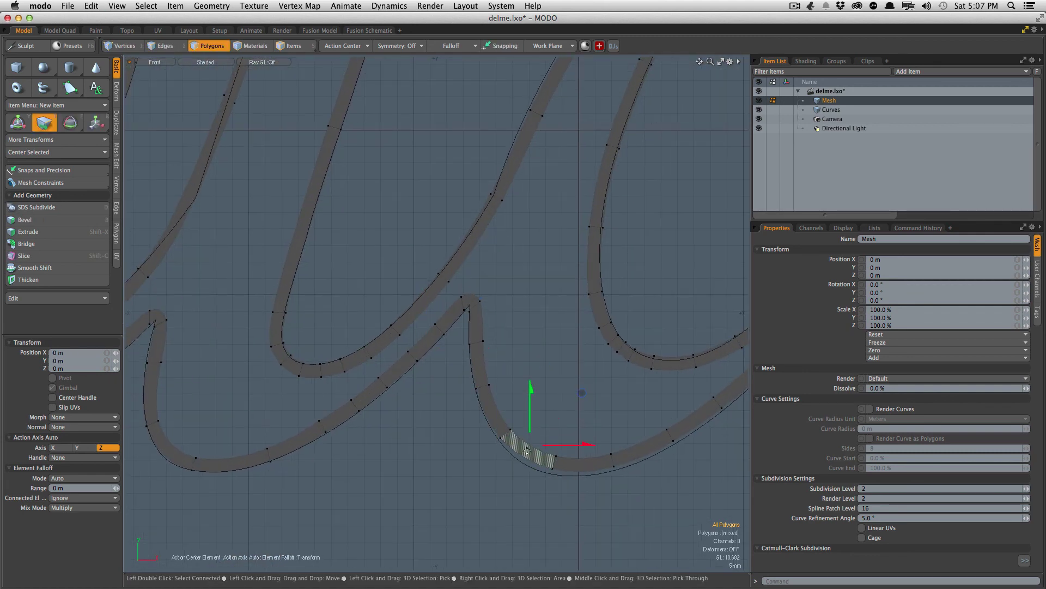
drag(572, 466, 379, 507)
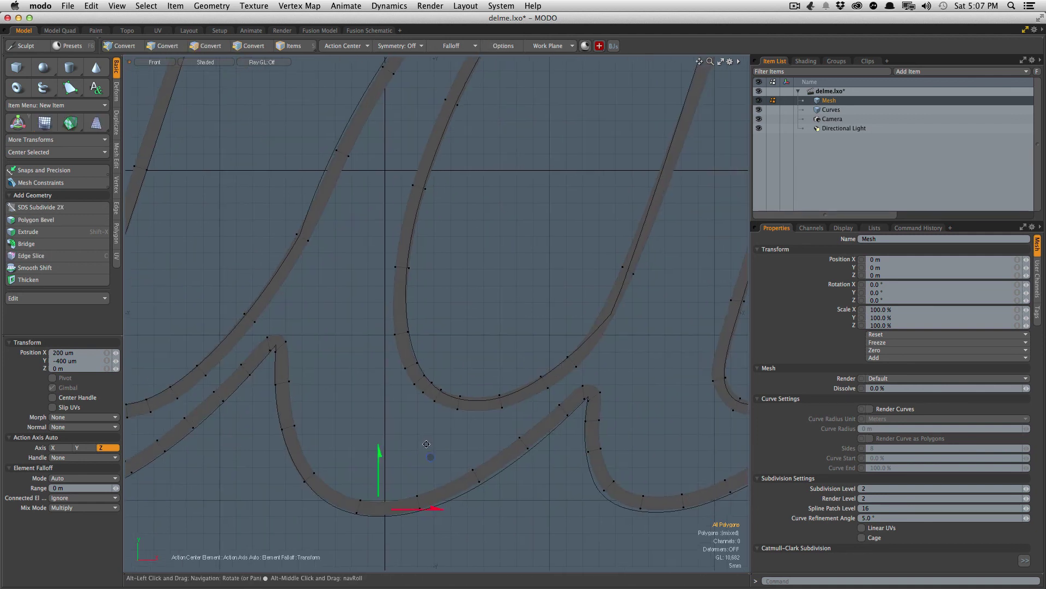
ctrl+alt+drag(456, 478, 473, 480)
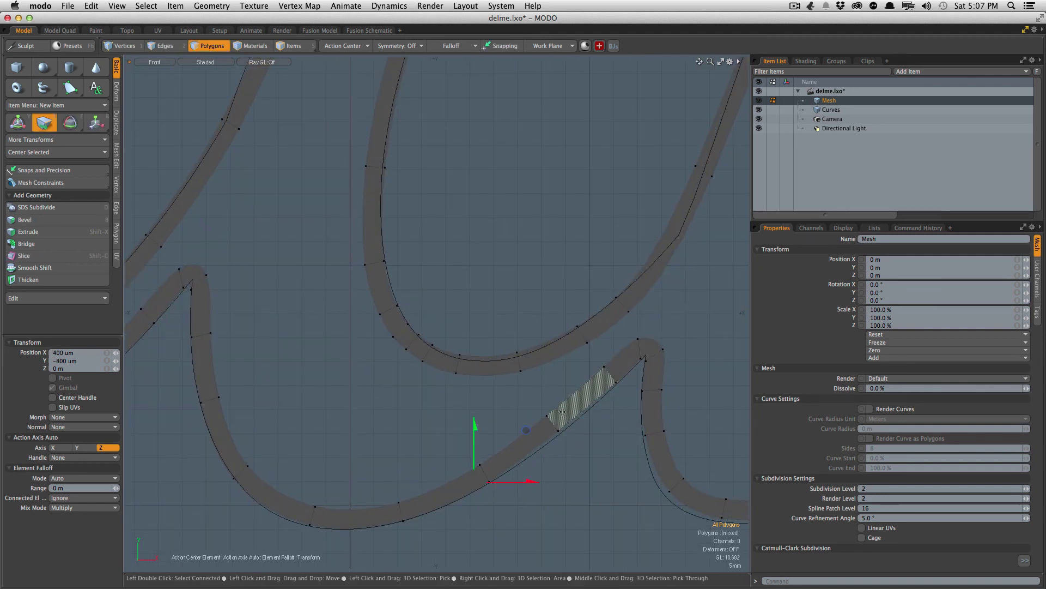
click(567, 395)
Step: Move the downstroke and base polygons of the third bottom bend after the p onto the guide curve
alt+drag(626, 375, 465, 337)
scroll(465, 337, up, 3)
click(487, 413)
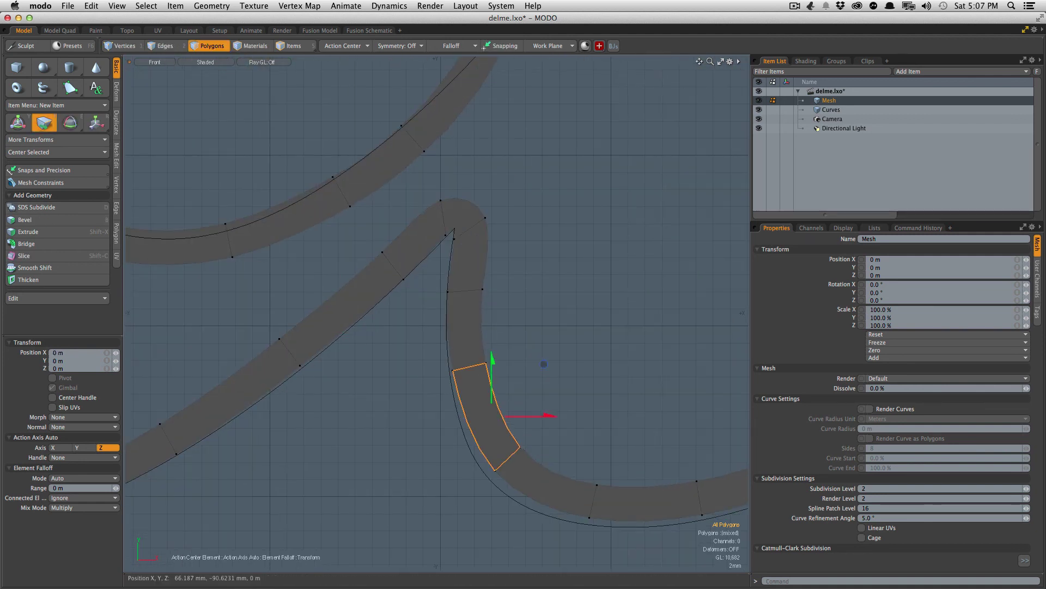
drag(531, 476, 528, 481)
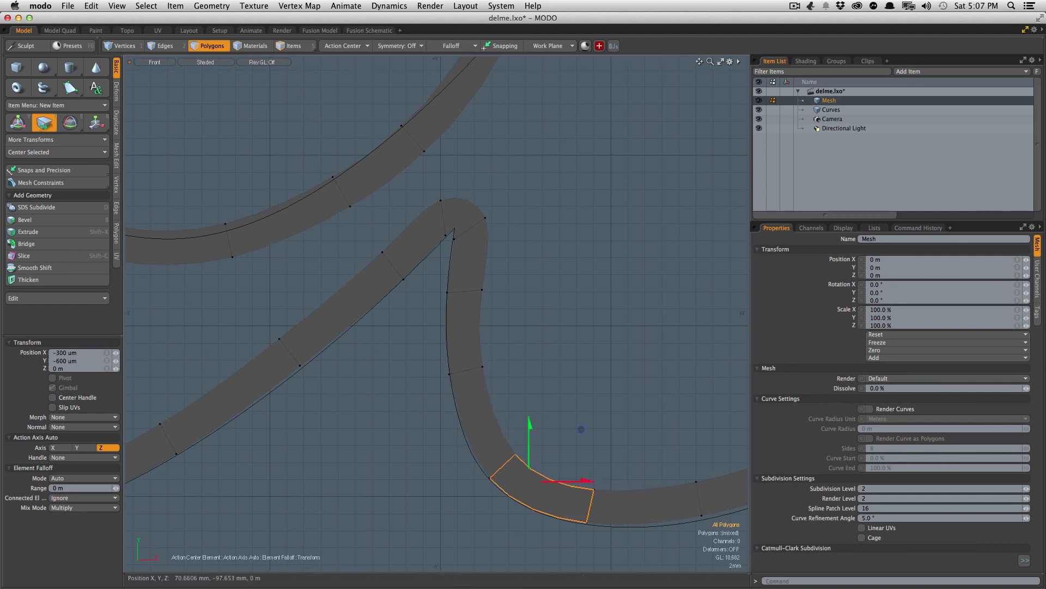
ctrl+alt+drag(540, 428, 501, 428)
alt+drag(711, 482, 552, 432)
drag(515, 425, 519, 429)
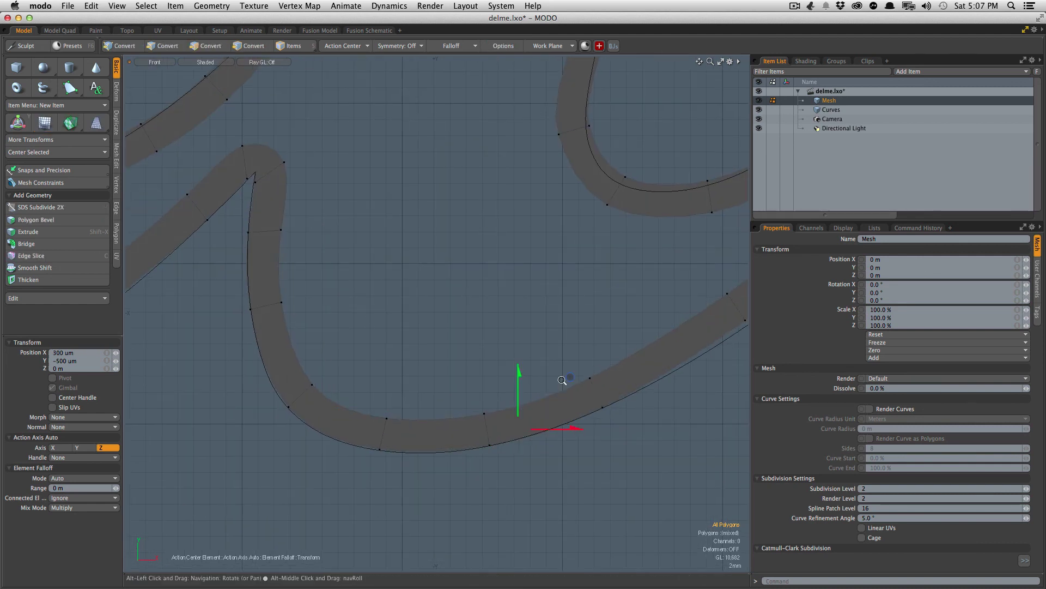
Step: Align the third bend's rising stroke and the wide fourth bottom bend with the guide curve
ctrl+alt+drag(562, 379, 518, 380)
alt+drag(668, 319, 585, 367)
alt+drag(745, 310, 548, 411)
alt+drag(580, 449, 452, 357)
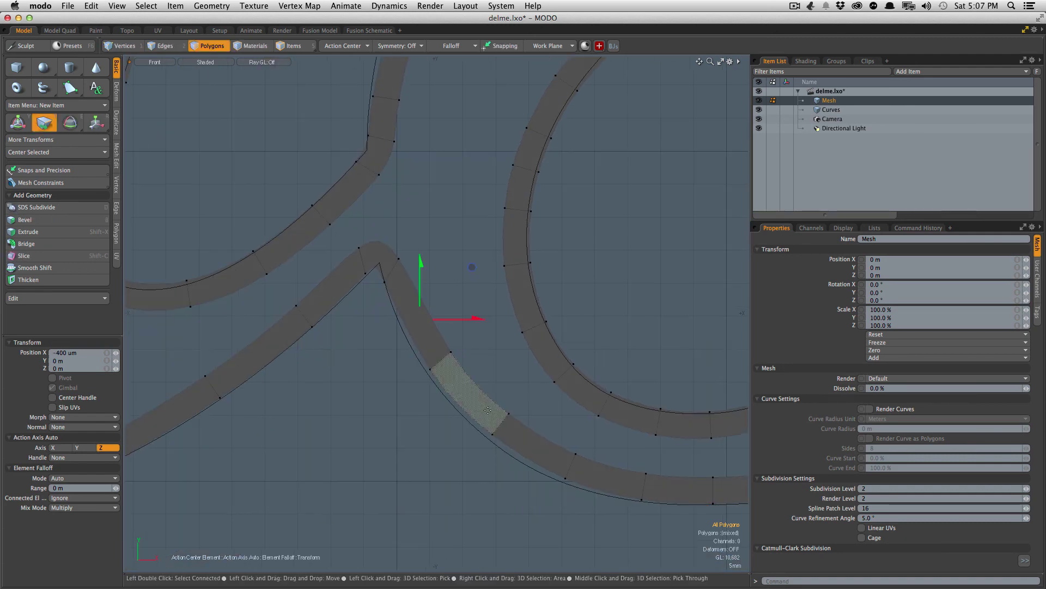
drag(486, 412, 481, 415)
drag(593, 474, 72, 450)
Step: Fit the wall strip down the short slanted stroke after the next peak and around its rounded base to the guide curve
alt+drag(726, 281, 462, 395)
drag(534, 327, 535, 329)
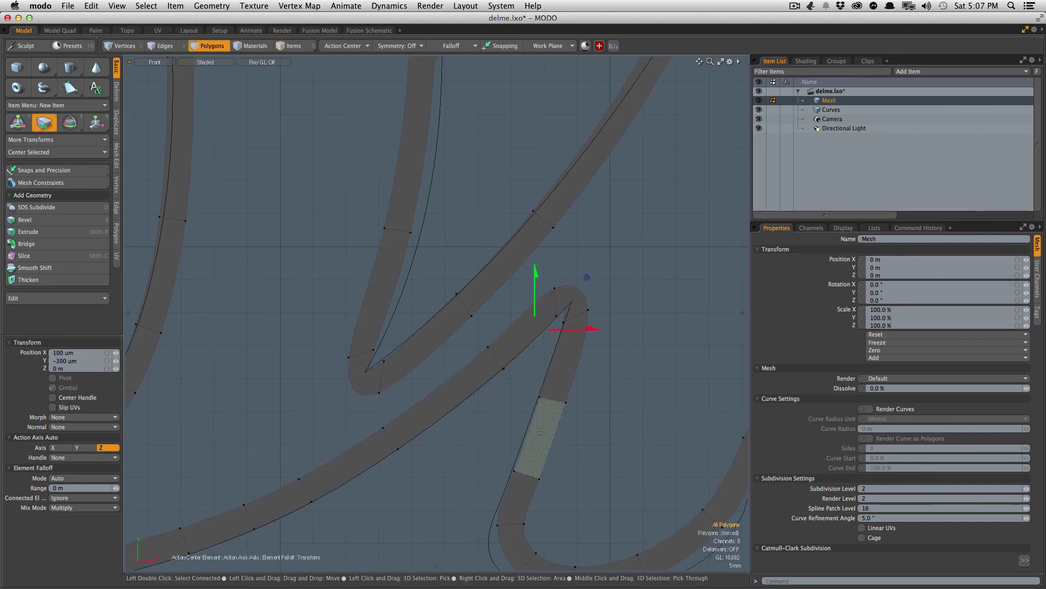
drag(541, 433, 539, 431)
alt+drag(514, 497, 514, 398)
drag(511, 448, 503, 457)
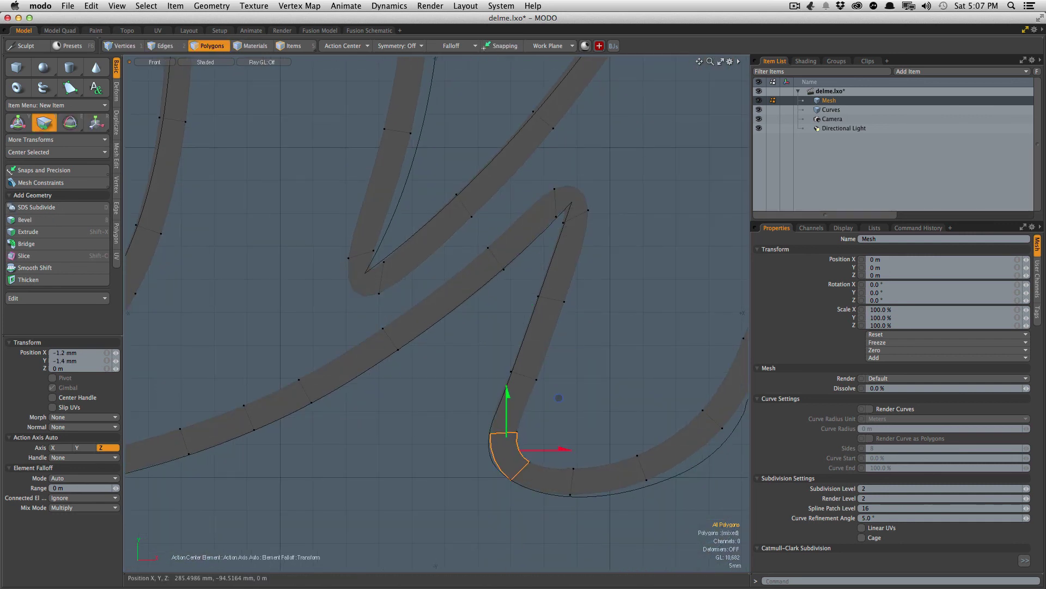
drag(660, 458, 666, 465)
alt+drag(665, 464, 546, 496)
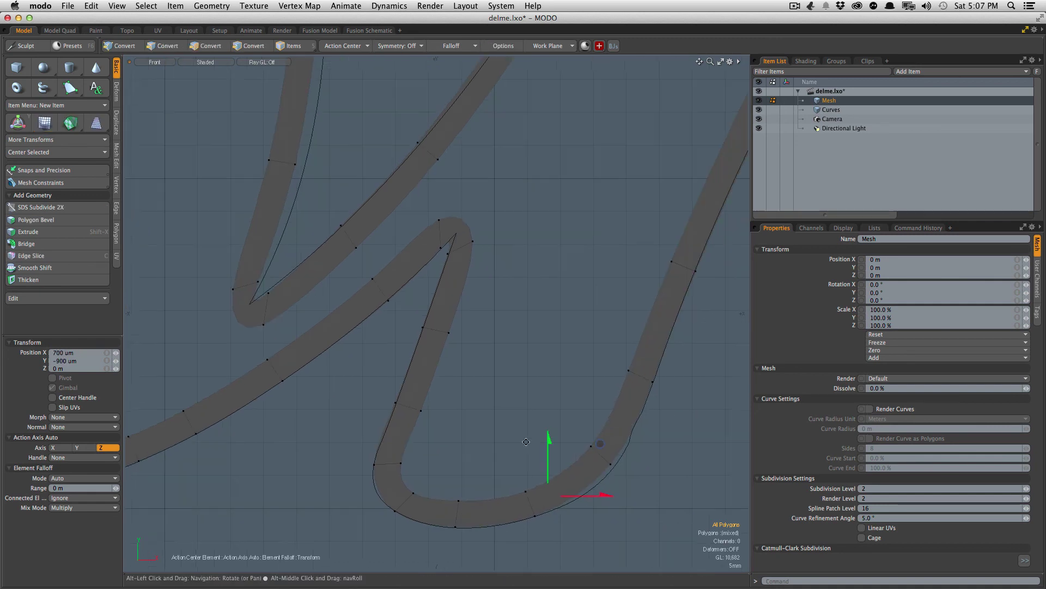
drag(609, 433, 592, 464)
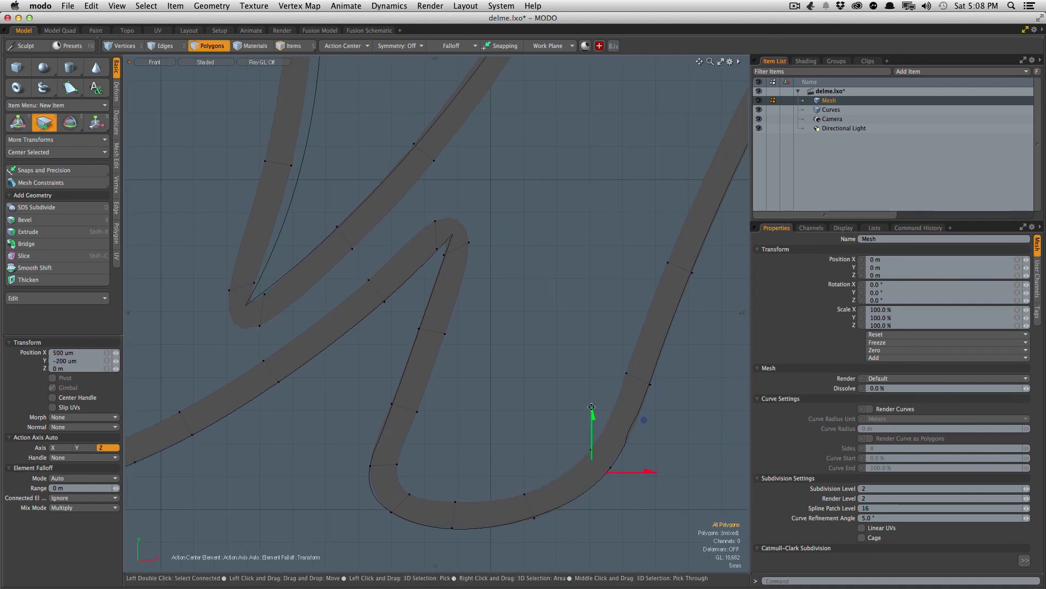
Step: Adjust the wall strip up the following tall stroke and along the small arch beside it to match the guide curve
scroll(591, 407, down, 3)
alt+drag(654, 180, 455, 416)
mouse_move(692, 215)
alt+mouse_down()
mouse_move(592, 272)
mouse_move(514, 381)
alt+mouse_up()
scroll(535, 294, up, 3)
drag(532, 308, 528, 303)
scroll(541, 374, down, 4)
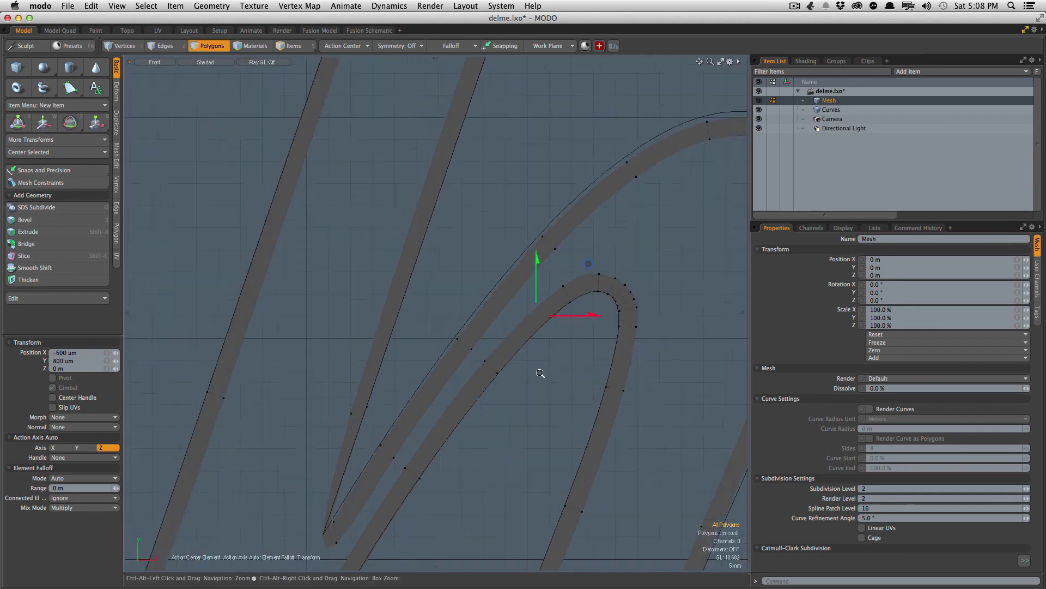
Step: Move the polygons around the arch letter's outer bottom bend down onto the guide curve
alt+drag(542, 374, 480, 254)
alt+drag(447, 525, 444, 372)
scroll(459, 364, up, 2)
click(437, 516)
drag(470, 416, 467, 428)
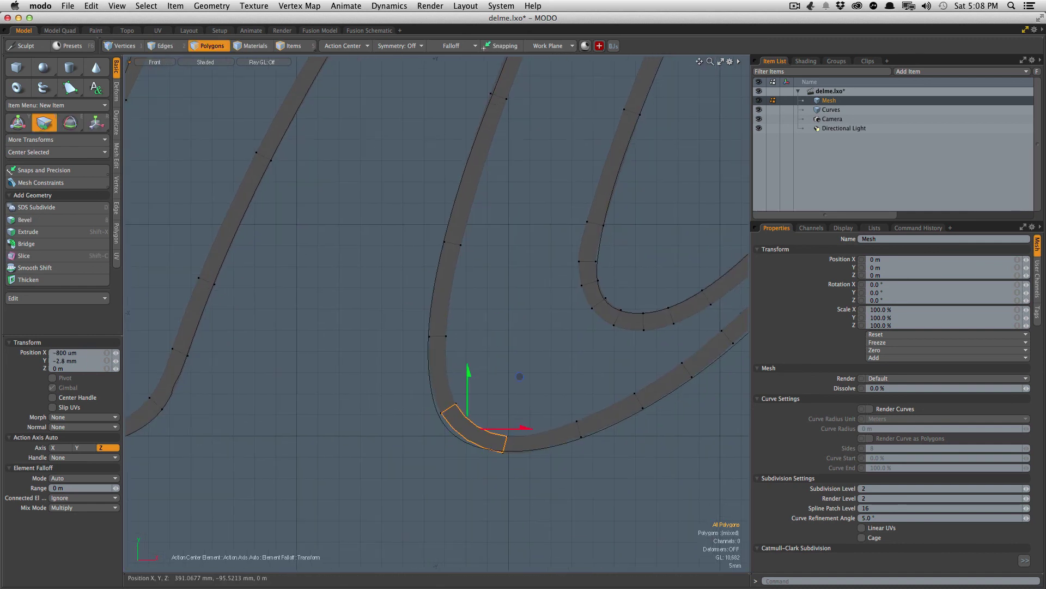
Step: Reposition the polygons around the rounded tip of the long exit stroke so they follow the guide curve
alt+drag(539, 386, 494, 438)
alt+drag(614, 303, 618, 351)
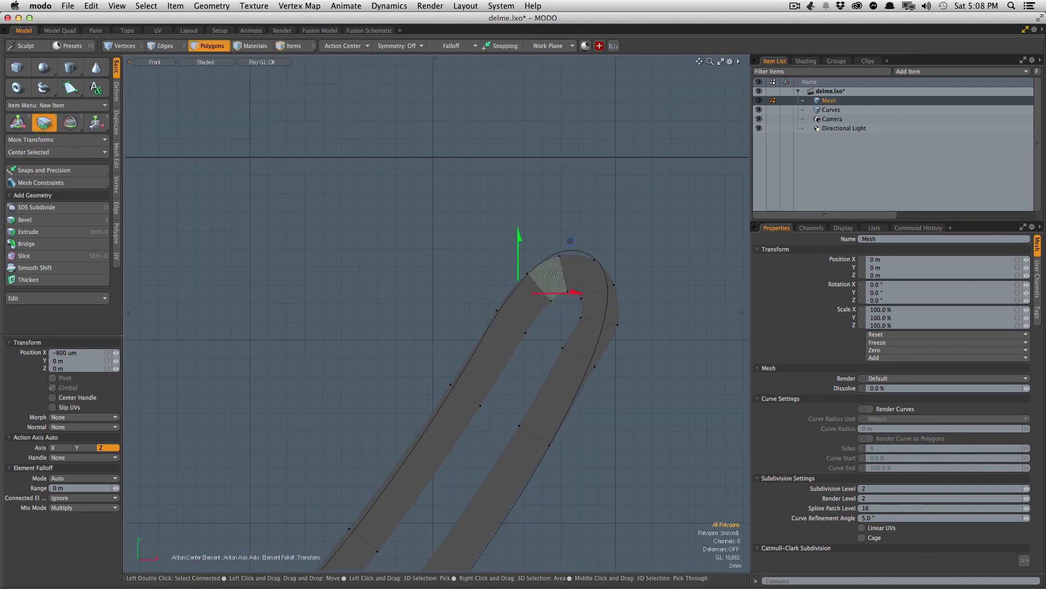
click(575, 272)
click(604, 299)
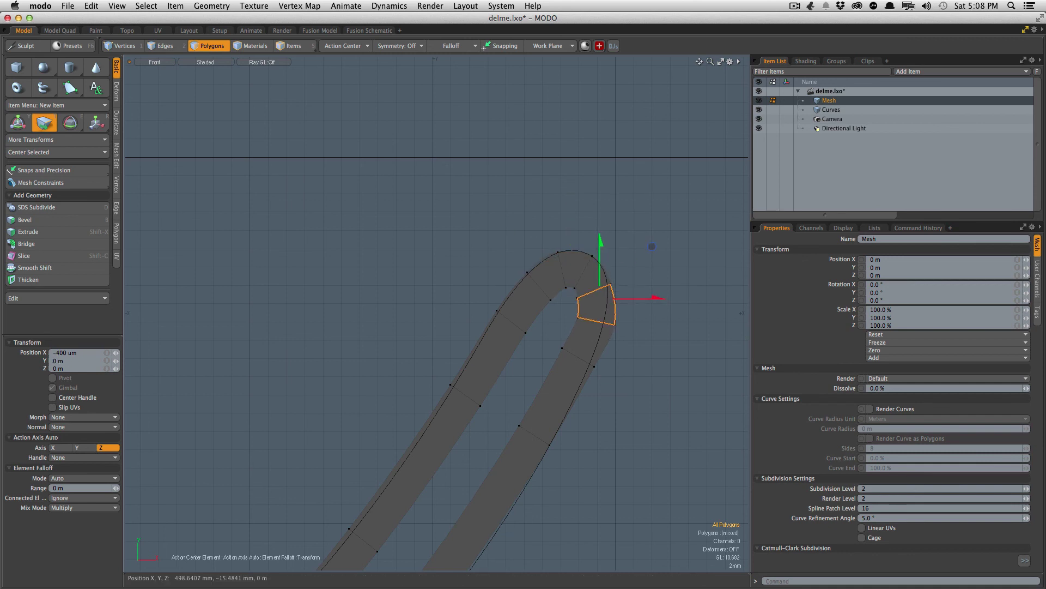
click(582, 338)
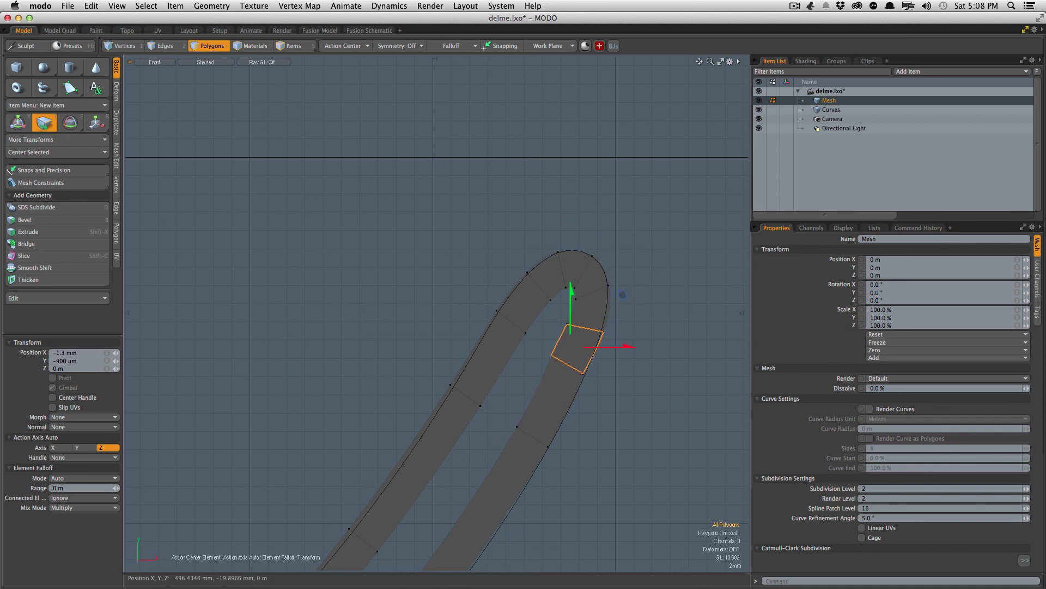
click(598, 307)
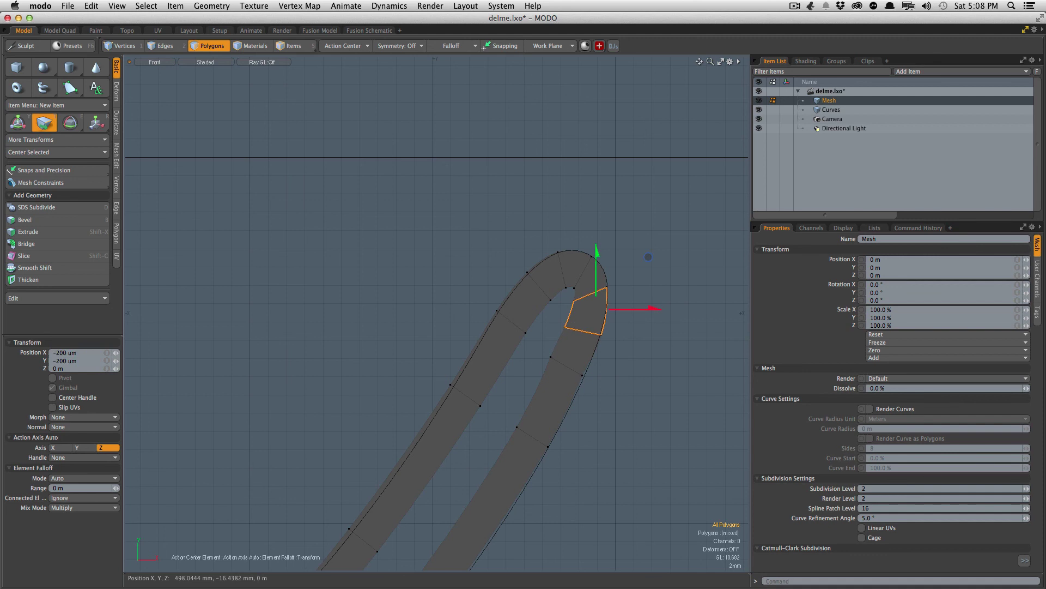
Step: Fit the inner wall strip along the exit stroke and around its lower bend to the guide curve
scroll(569, 303, down, 2)
drag(508, 355, 567, 300)
drag(506, 384, 507, 386)
alt+drag(389, 444, 455, 385)
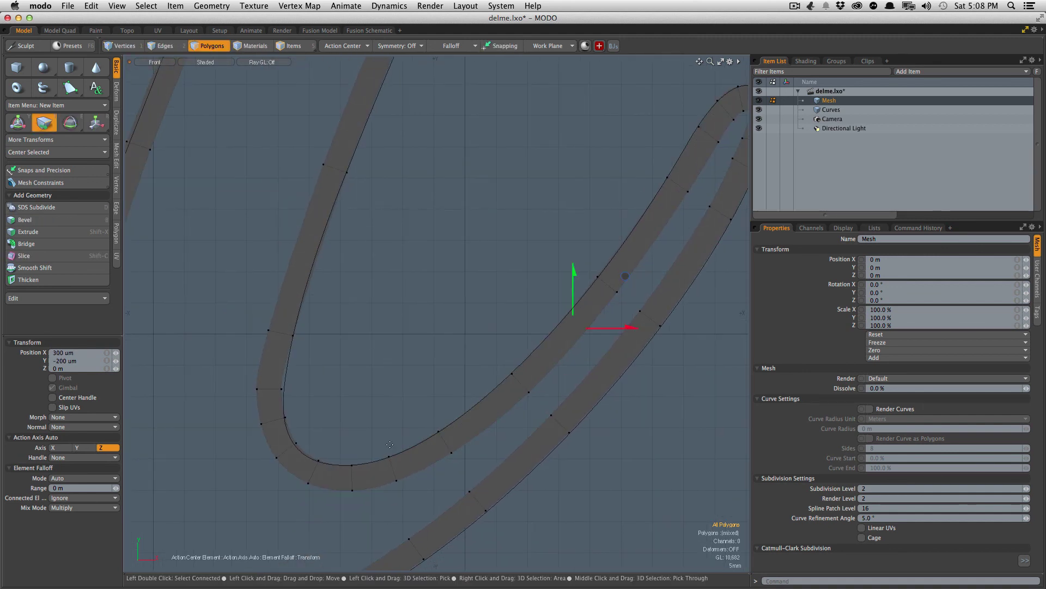
click(295, 458)
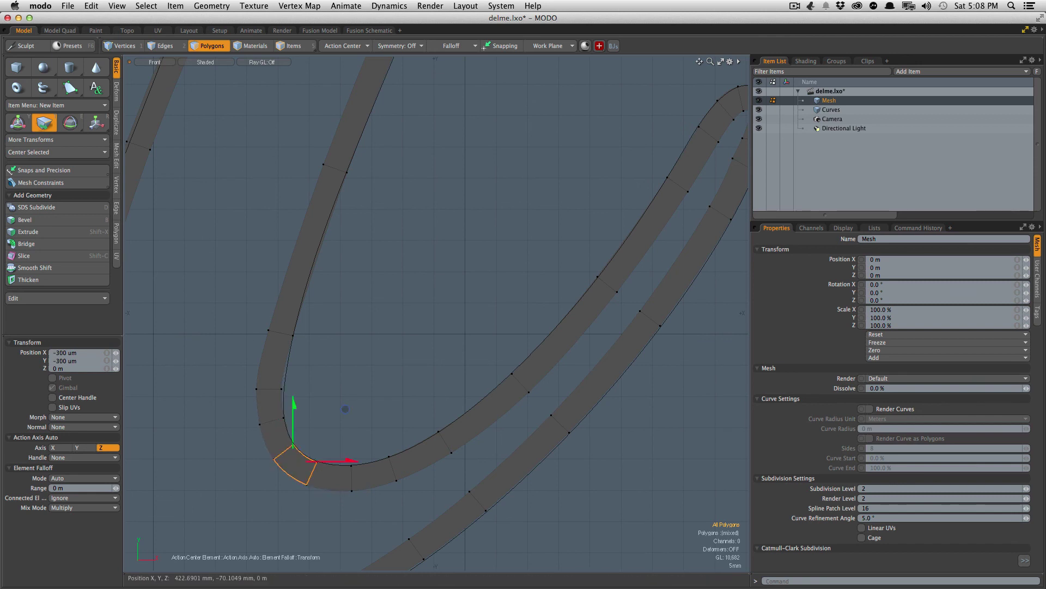
Step: Nudge the wall-strip polygons along the stroke rising from the lower bend so they follow the guide curve
alt+drag(316, 381, 303, 412)
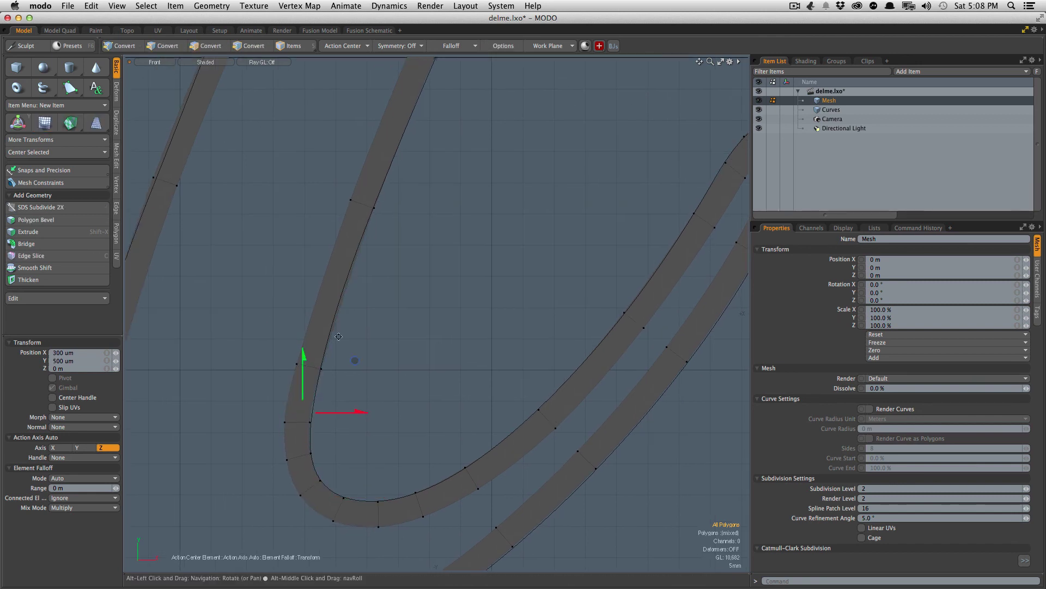
alt+drag(339, 336, 338, 493)
drag(374, 342, 372, 341)
alt+drag(466, 177, 428, 400)
drag(414, 367, 418, 365)
alt+drag(464, 235, 460, 409)
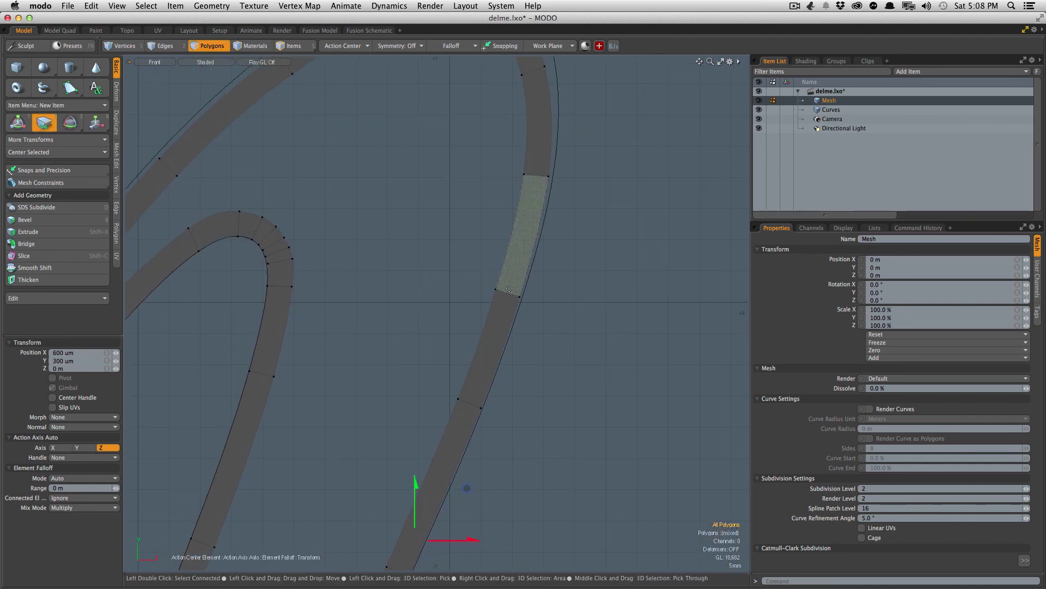
drag(511, 275, 514, 273)
Step: Fit the wall strip over the large arch and down its long inner slope to the guide curve
alt+drag(518, 87, 527, 317)
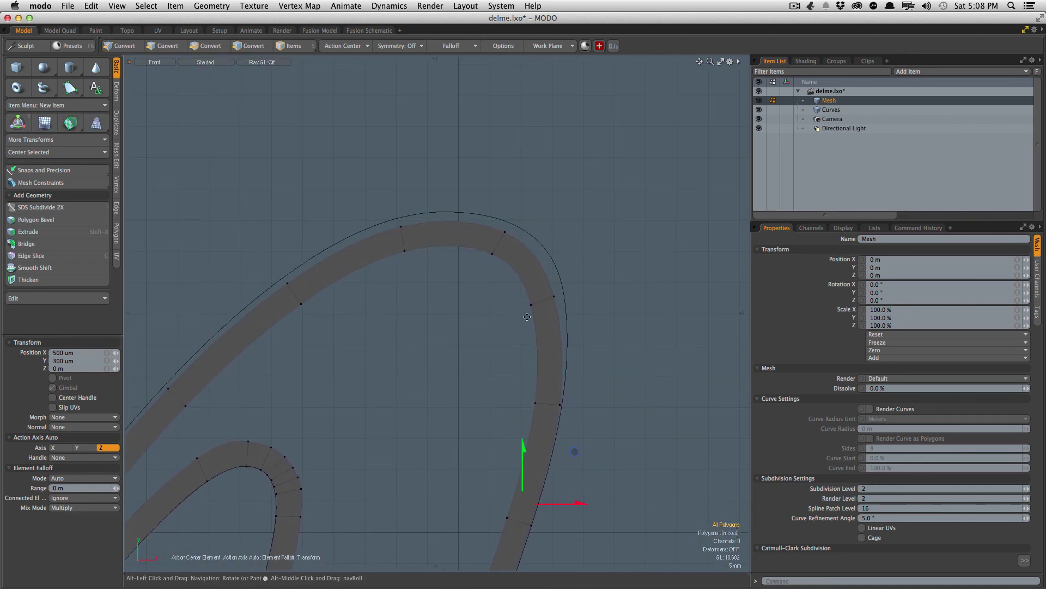
click(533, 267)
click(346, 270)
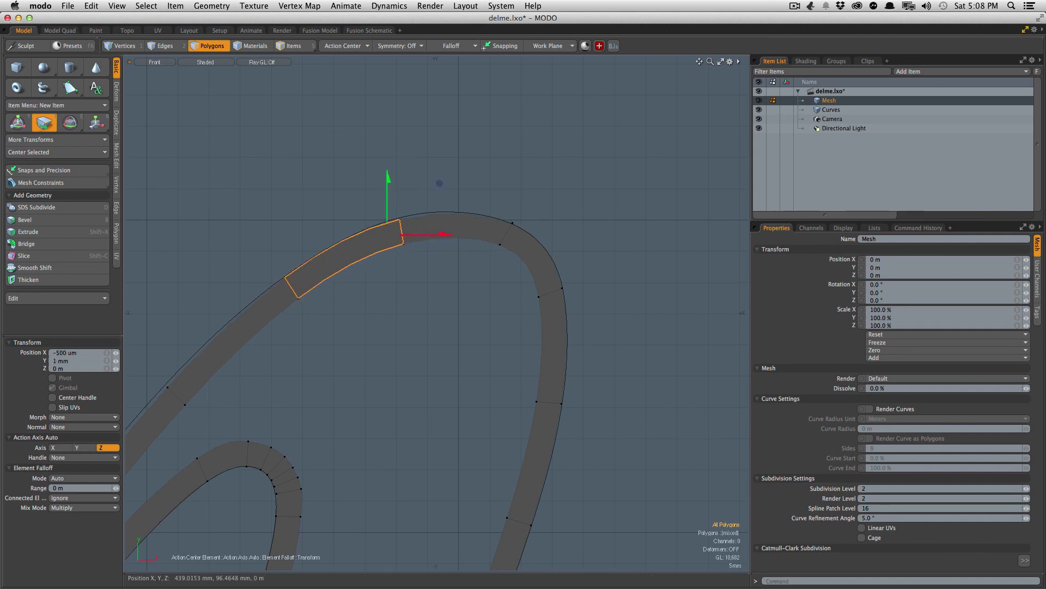
alt+drag(180, 408, 457, 340)
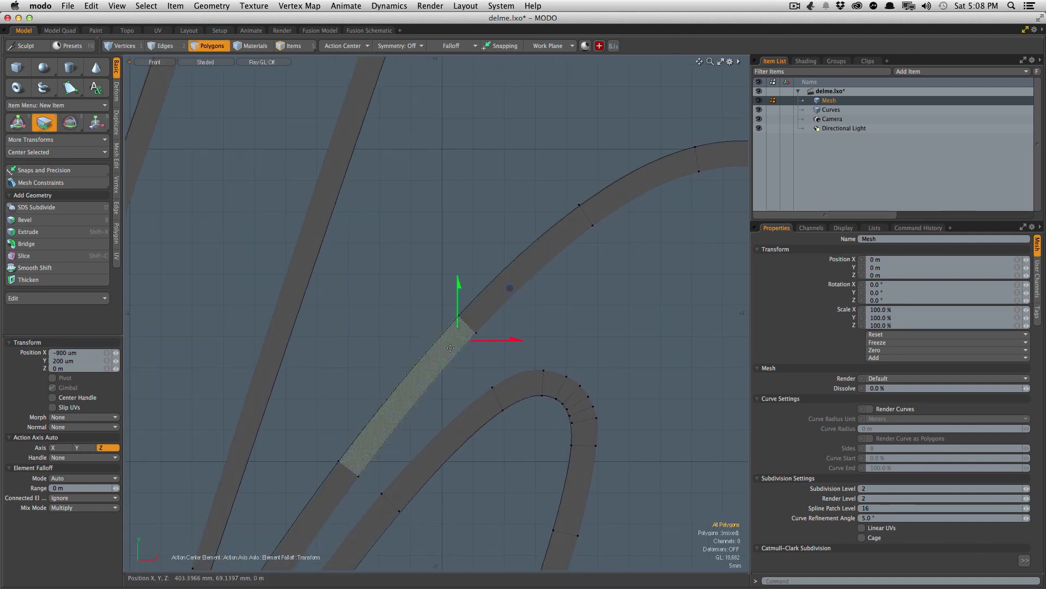
alt+drag(266, 564, 453, 362)
Step: Turn off subdivision and move the outer and inner corner vertices at the pointed junction of the two strokes to suit the guide curve
alt+drag(398, 467, 496, 388)
key(Tab)
key(w)
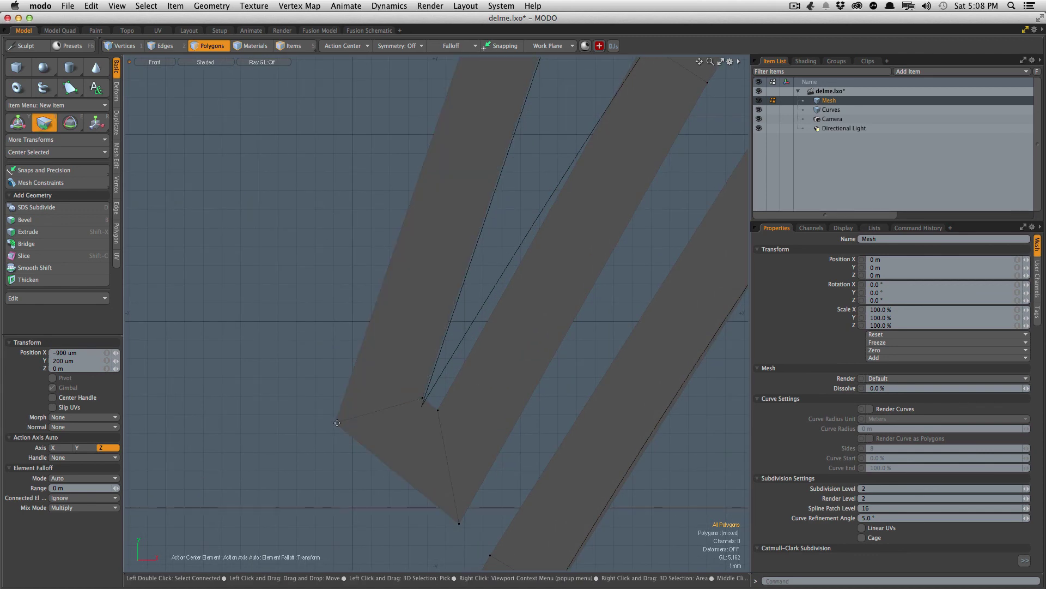
drag(337, 422, 310, 430)
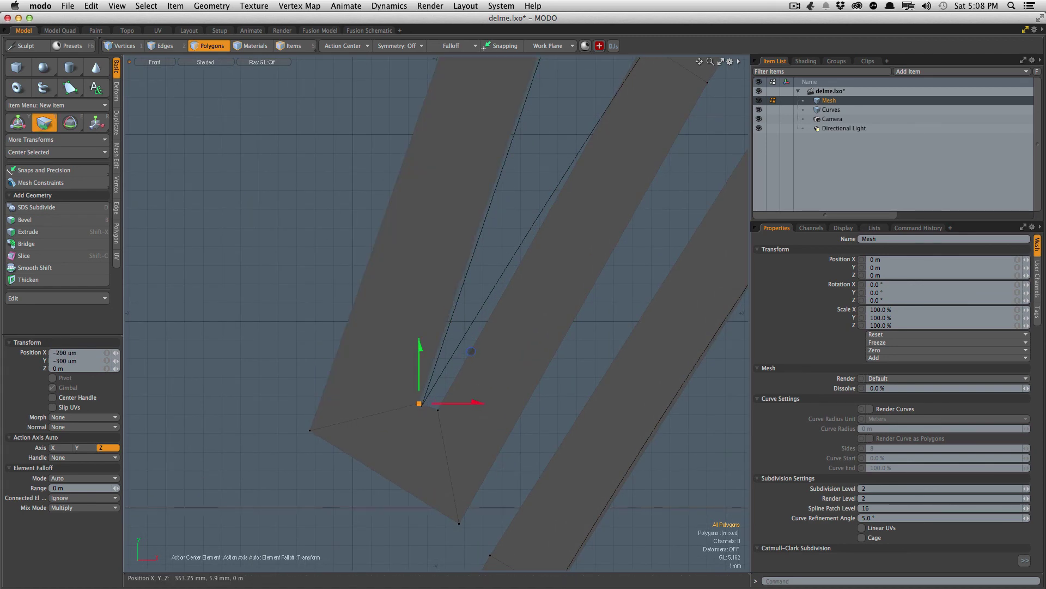
key(q)
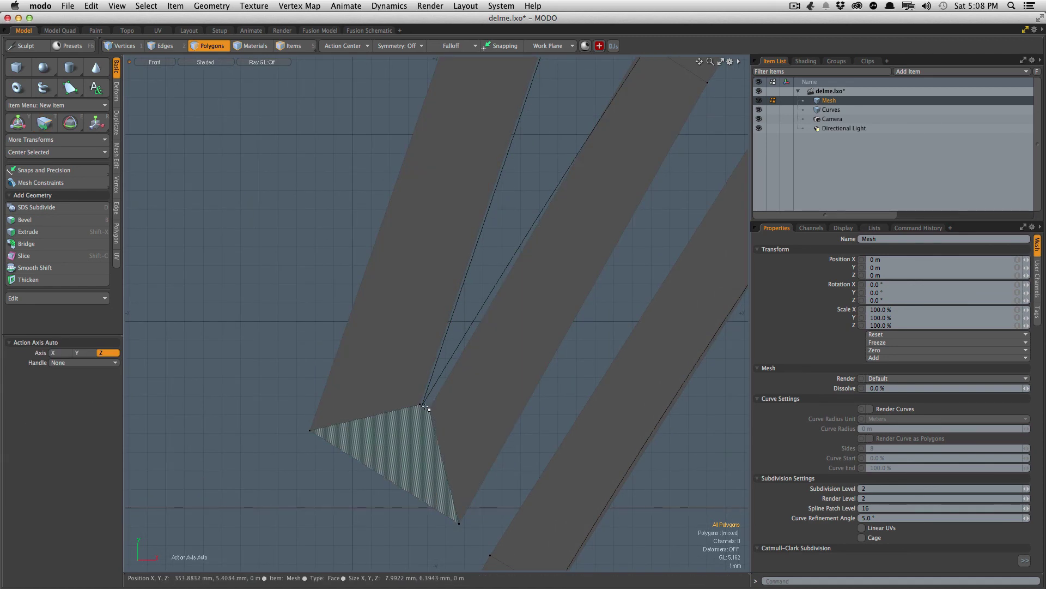
Step: Slice an extra edge across the wall strip just above the pointed junction and turn subdivision back on
key(Tab)
key(Tab)
key(shift+Tab)
ctrl+alt+drag(425, 404, 437, 365)
key(shift+c)
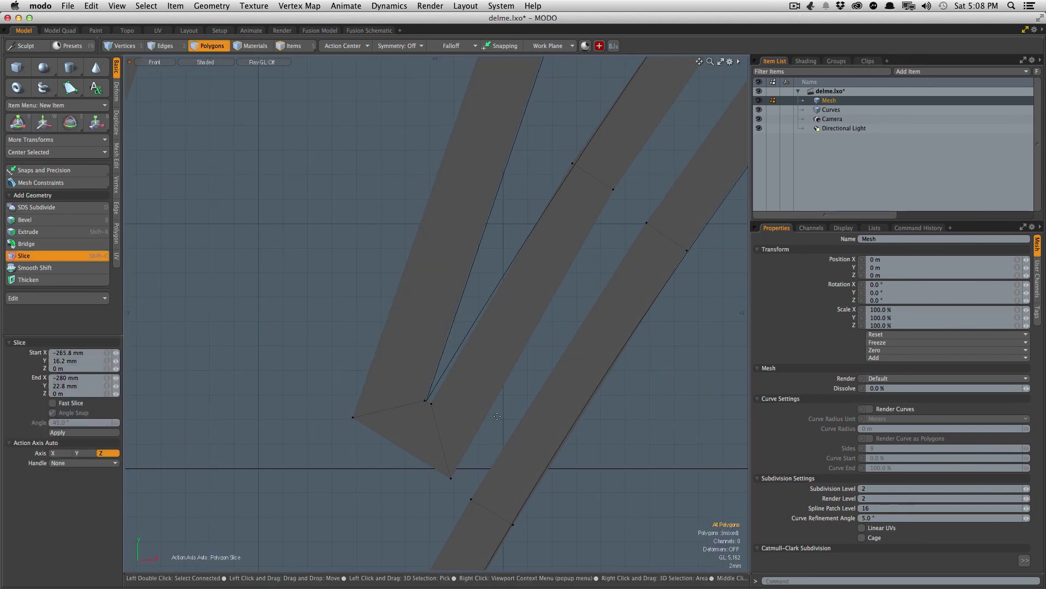
key(q)
key(Tab)
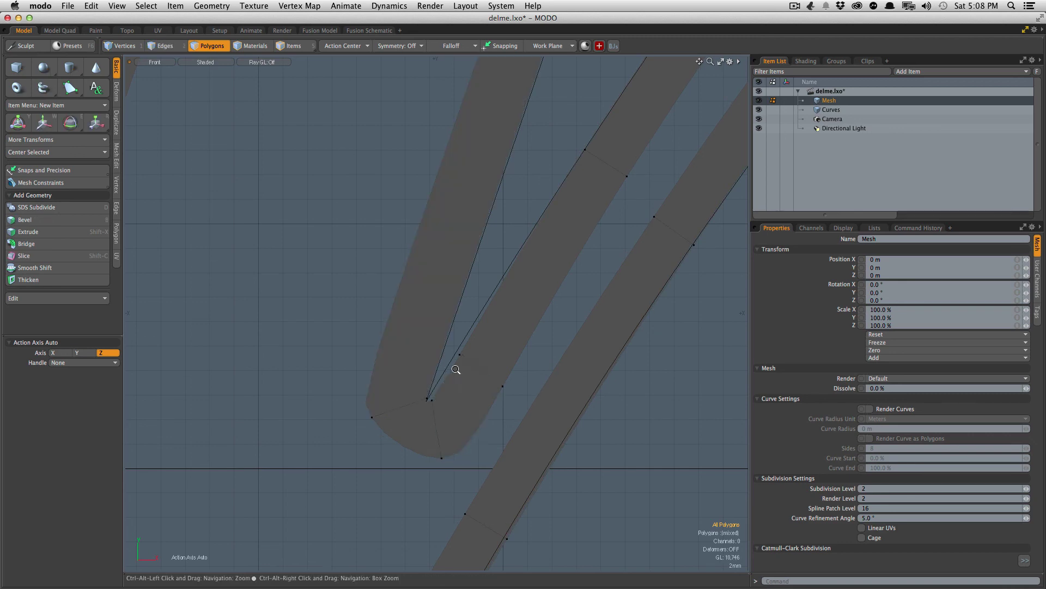
Step: Fit the wall strip around the tall stroke's rounded tip to the guide curve
ctrl+alt+drag(456, 367, 377, 386)
ctrl+alt+drag(376, 321, 360, 428)
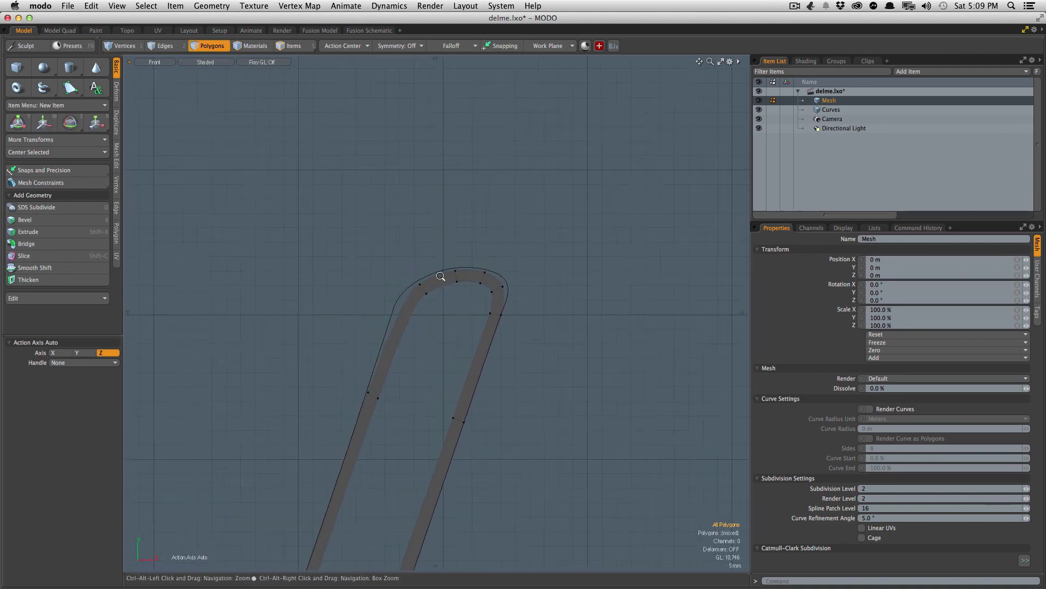